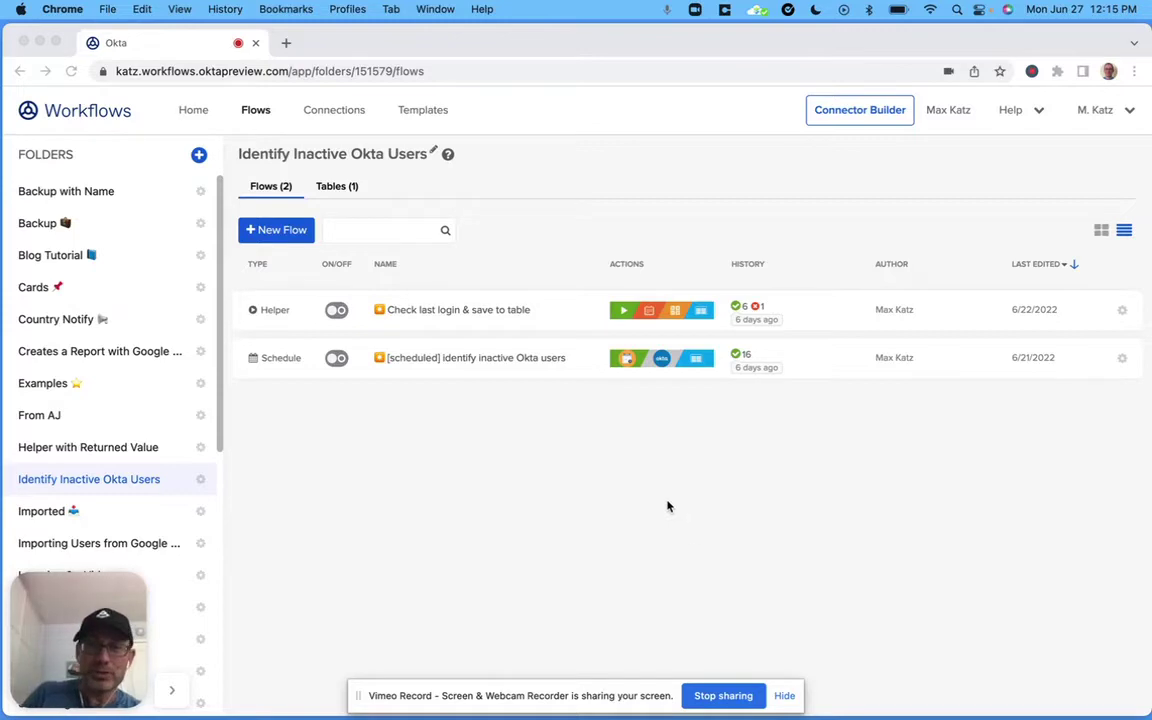
# - Start a new flow in the folder and name it 'Get users'
pyautogui.click(787, 699)
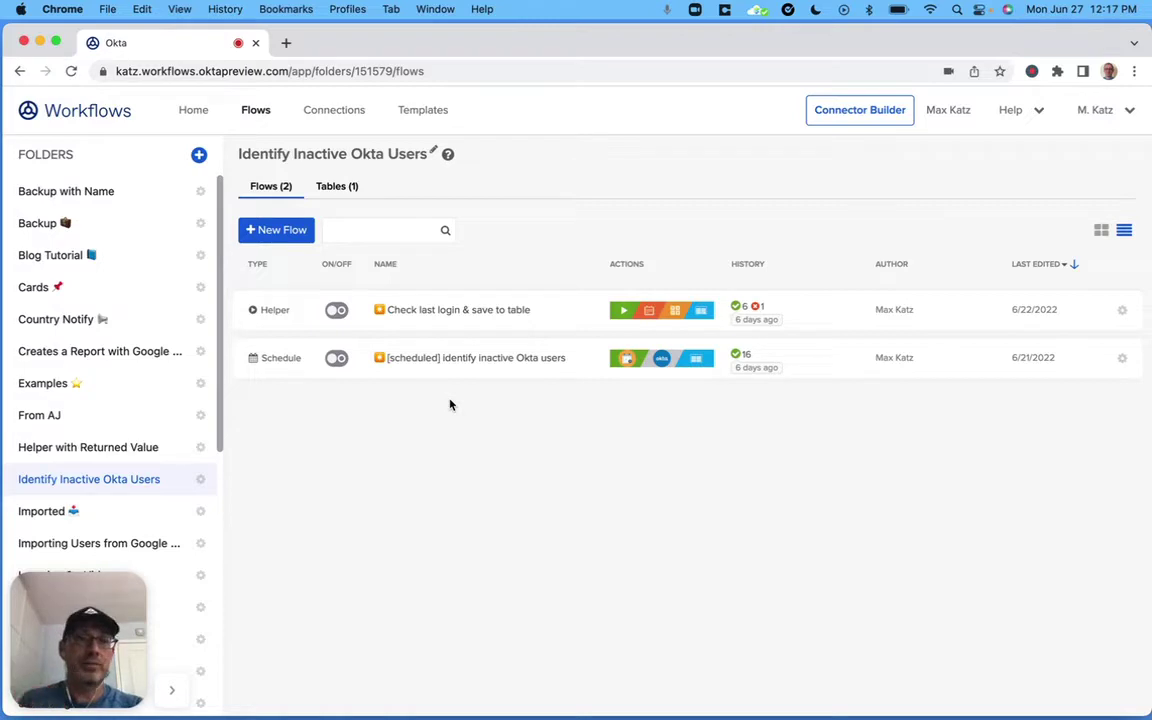
pyautogui.click(268, 230)
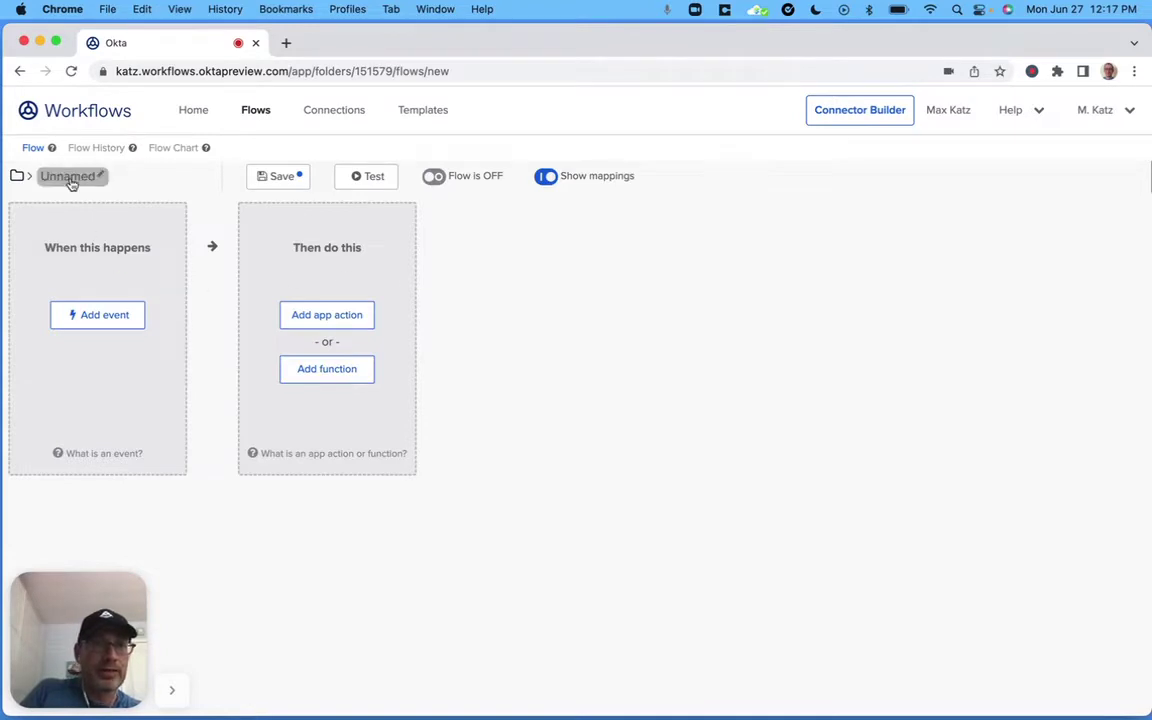
pyautogui.click(68, 177)
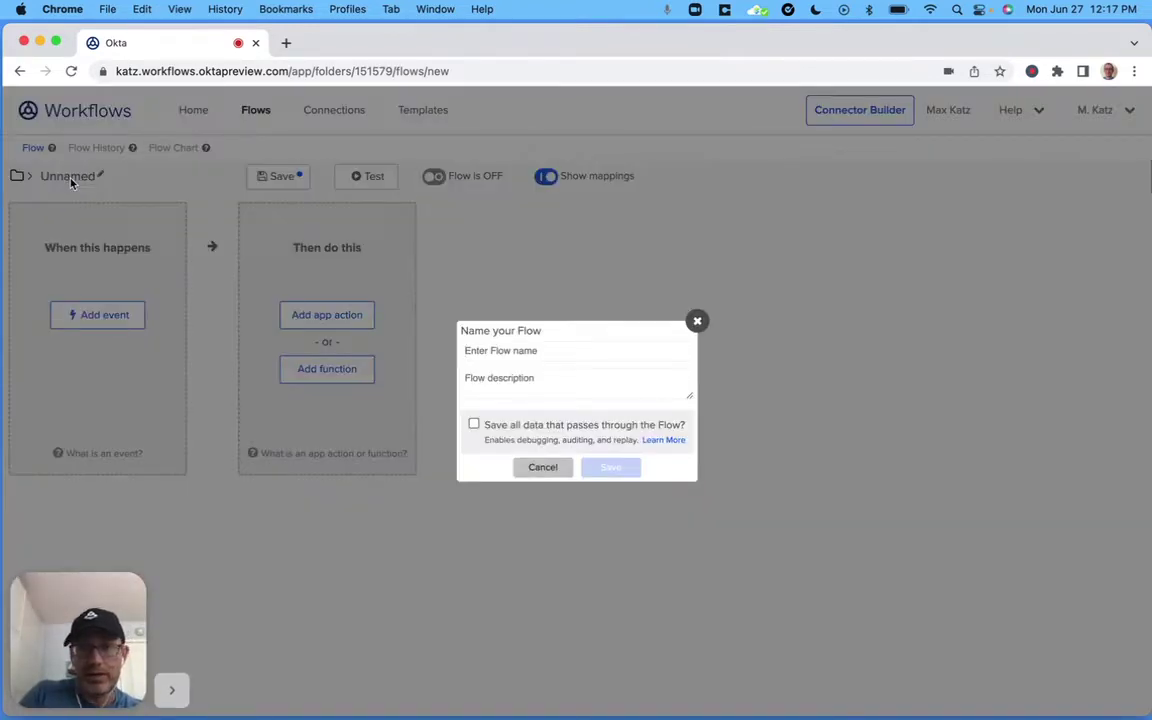
pyautogui.write('Get users')
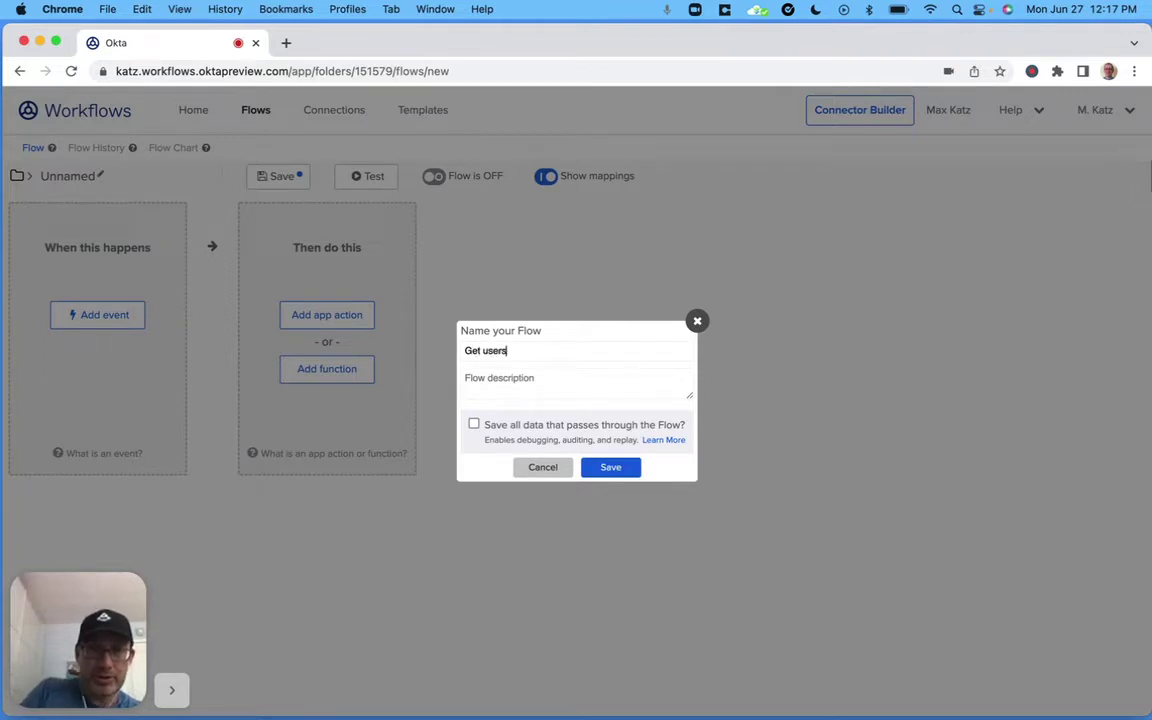
# - Use 'Get users' as the description, enable Save all data, and save the flow settings
pyautogui.tripleClick(493, 348)
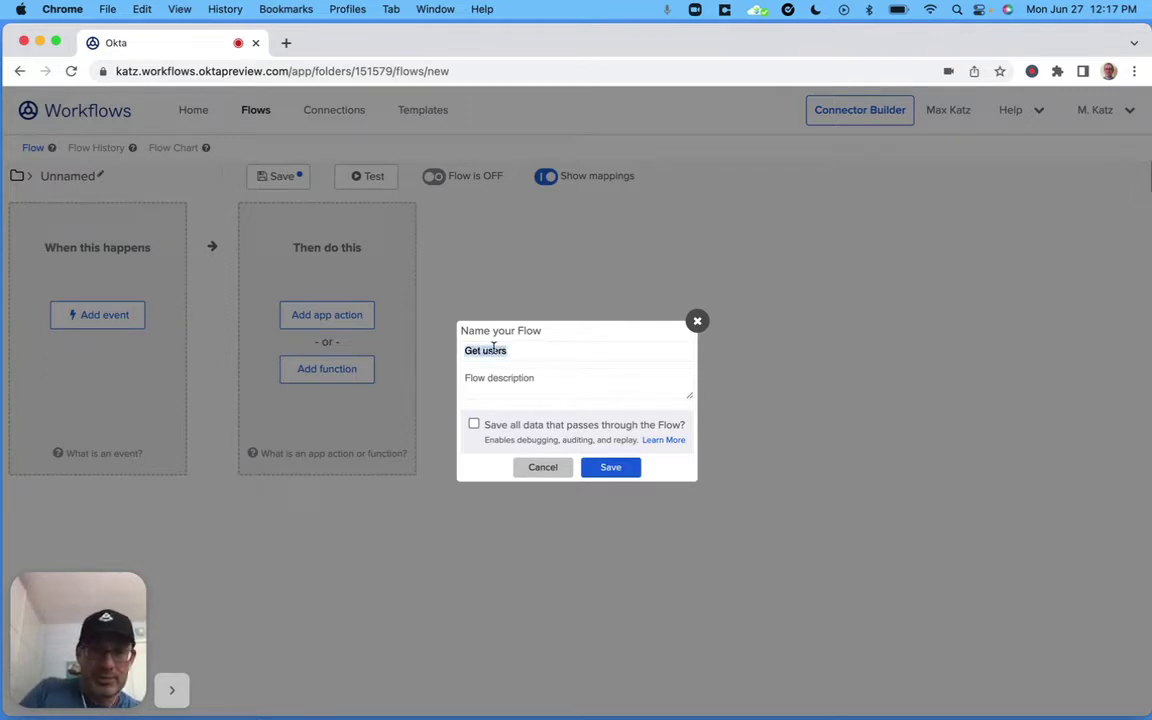
pyautogui.press('cmd+c')
pyautogui.click(496, 384)
pyautogui.press('cmd+v')
pyautogui.click(474, 424)
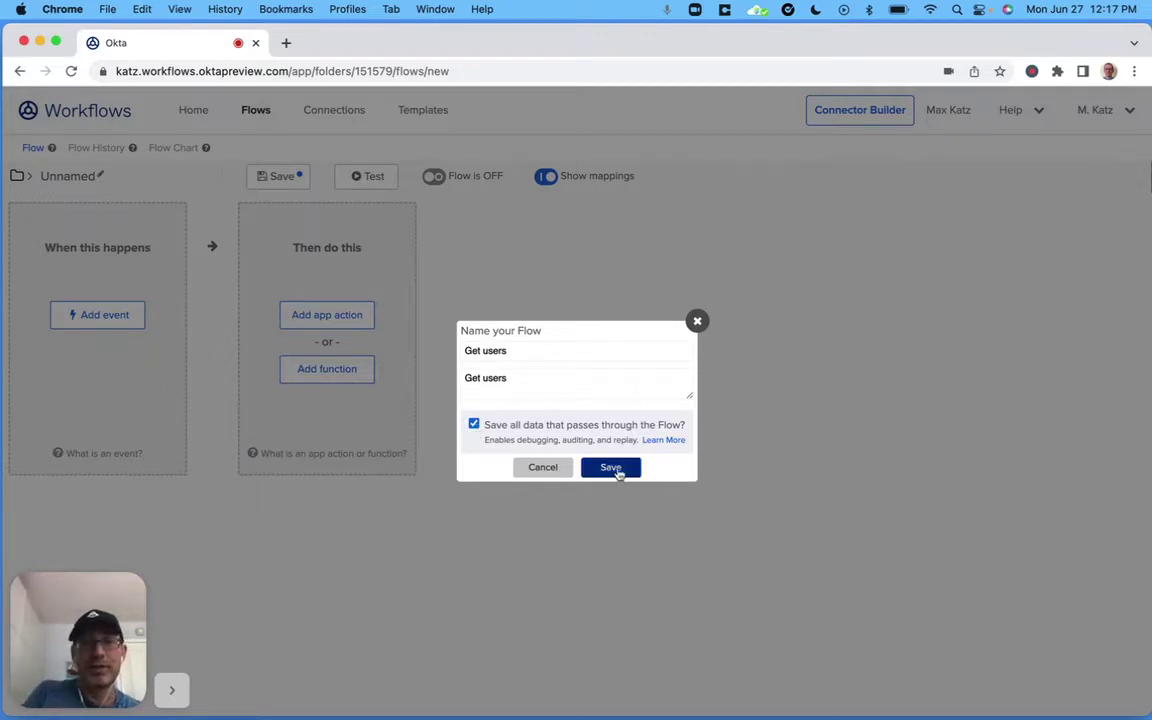
pyautogui.click(617, 470)
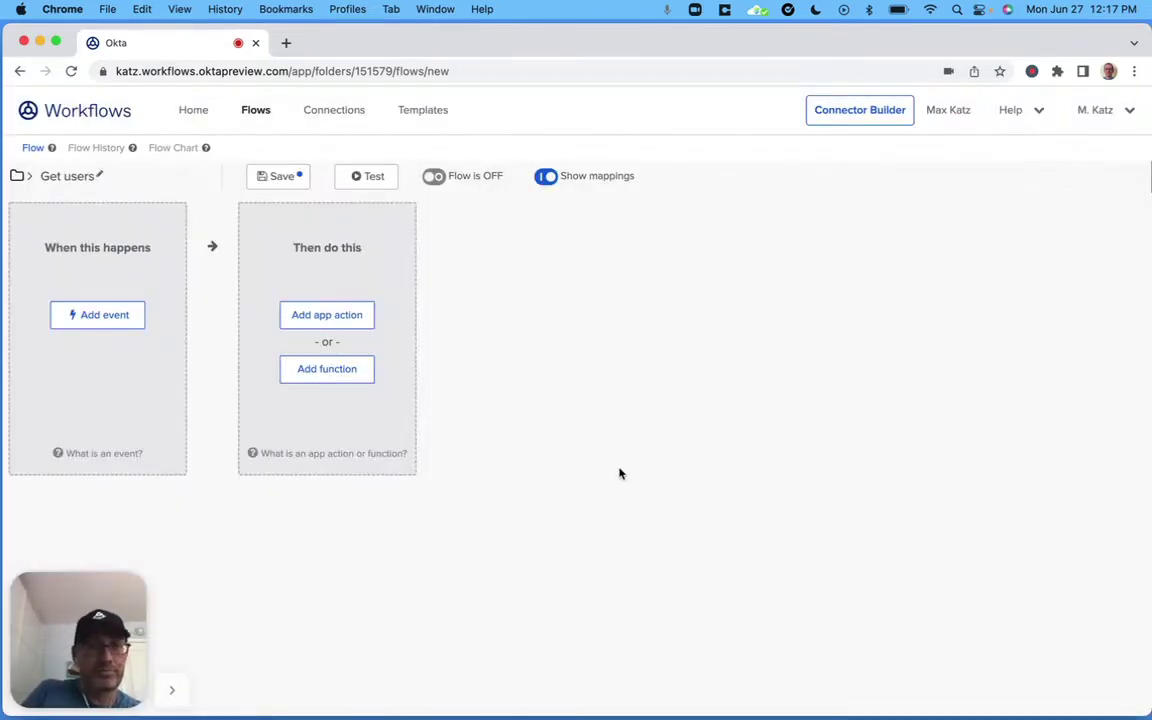
pyautogui.click(110, 318)
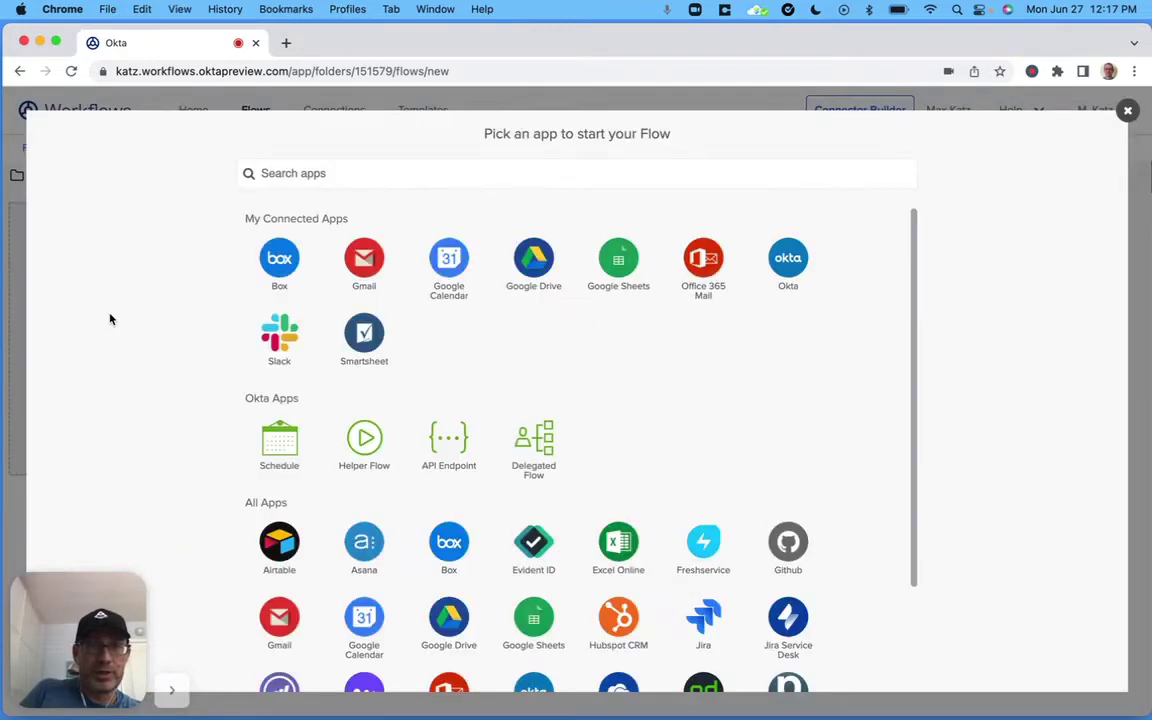
# - Trigger the flow on a weekly Schedule, Mondays at 9:00 AM
pyautogui.click(280, 442)
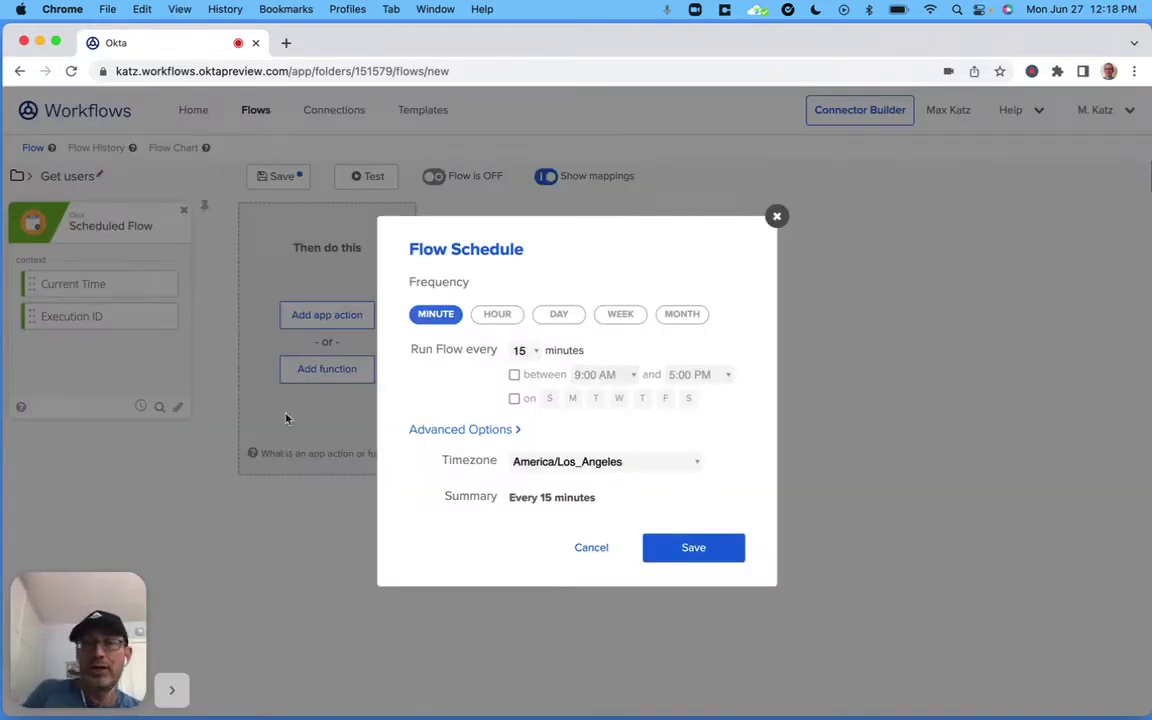
pyautogui.click(621, 316)
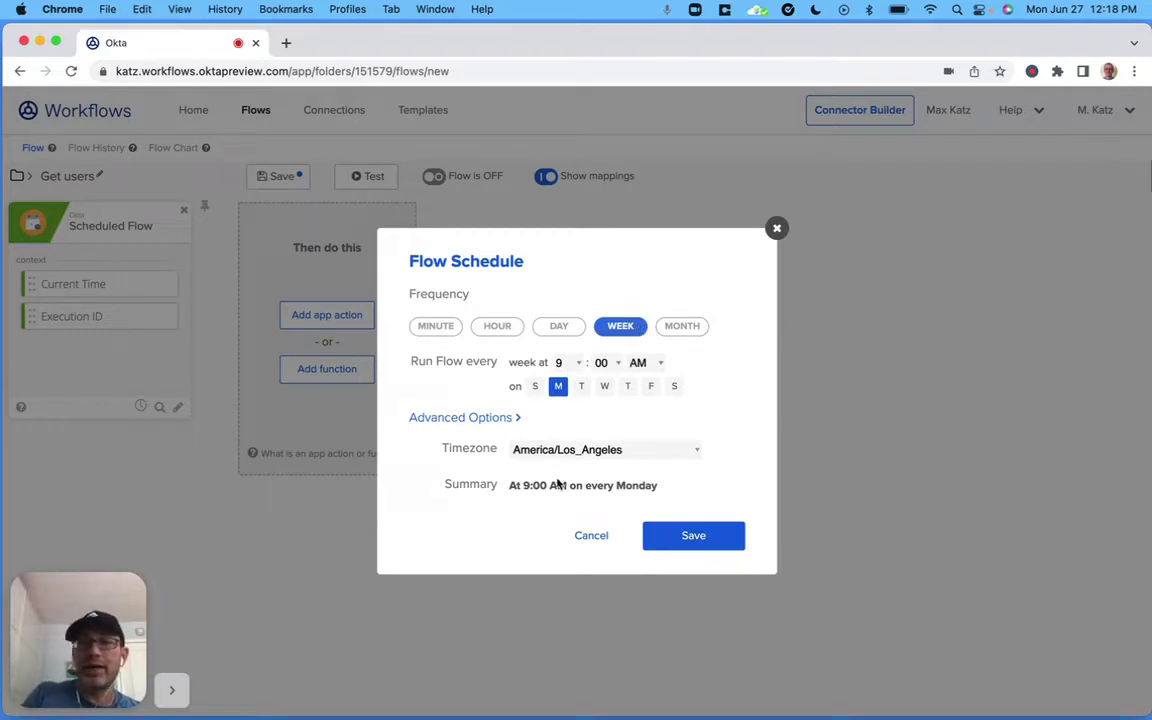
pyautogui.click(729, 537)
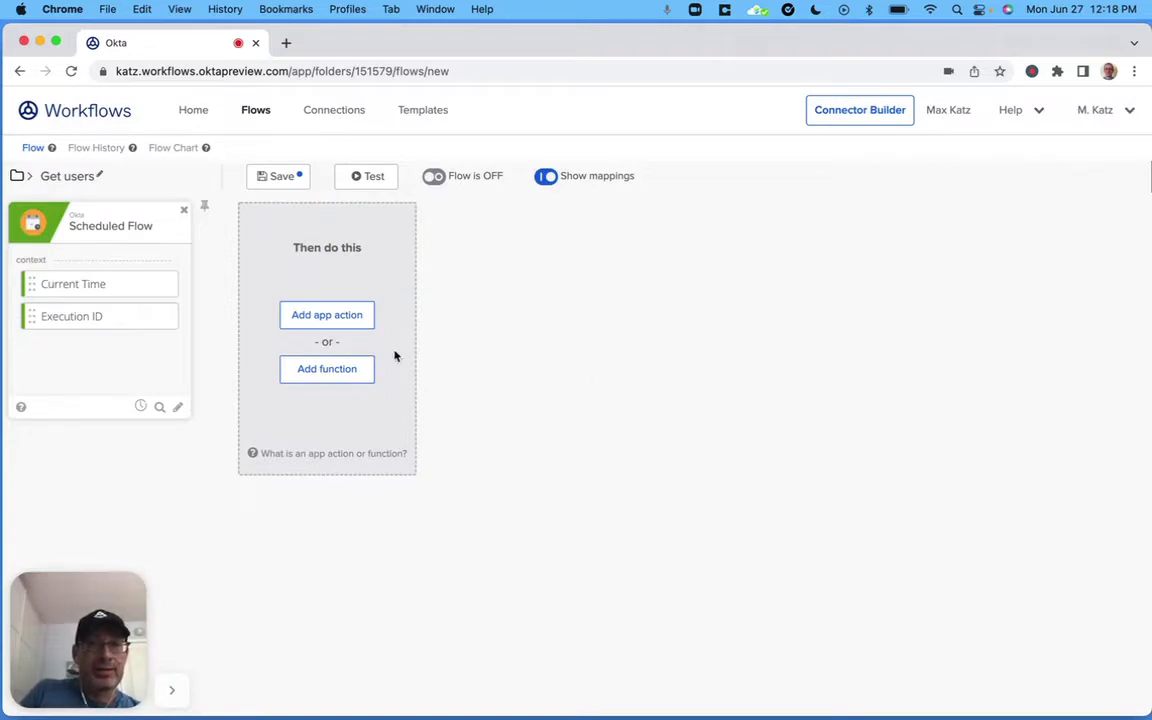
pyautogui.click(342, 318)
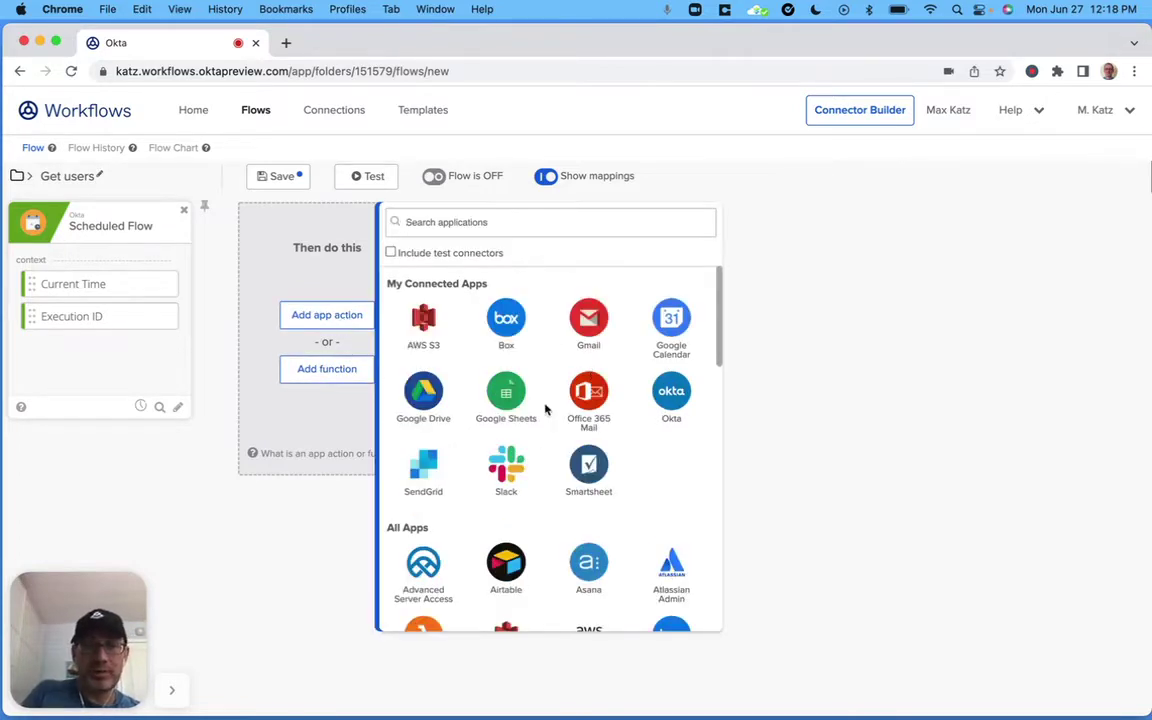
# - Add Okta's List Users with Search action after the trigger
pyautogui.click(673, 392)
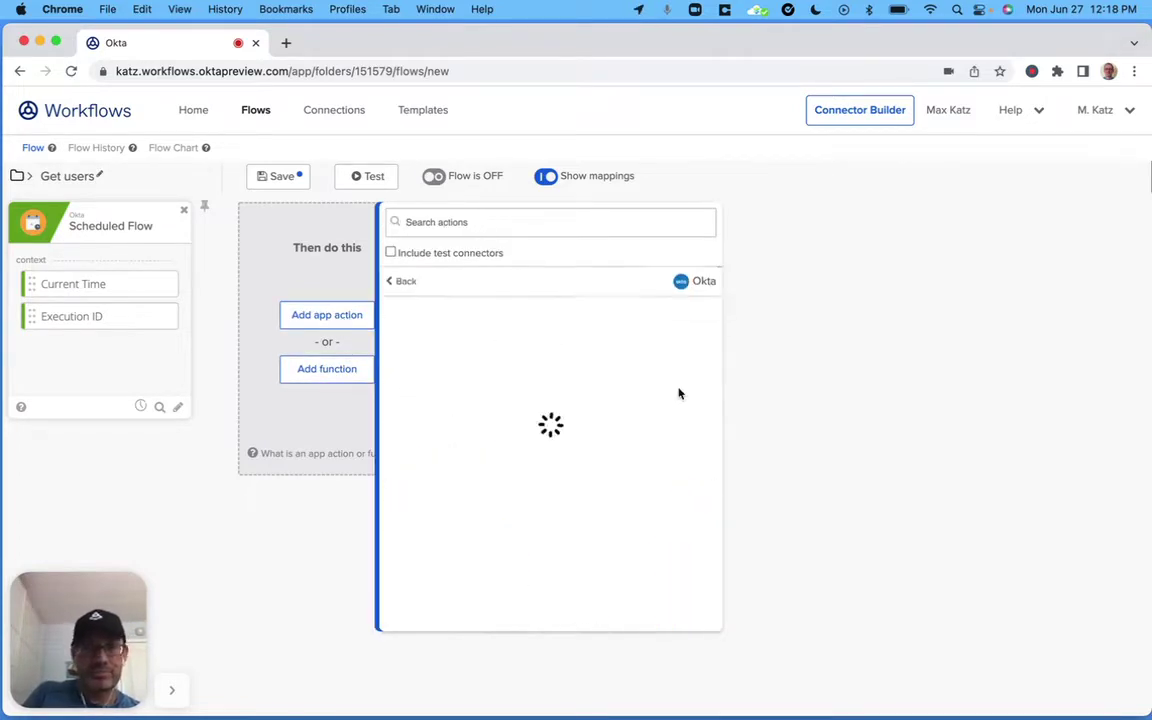
pyautogui.click(535, 221)
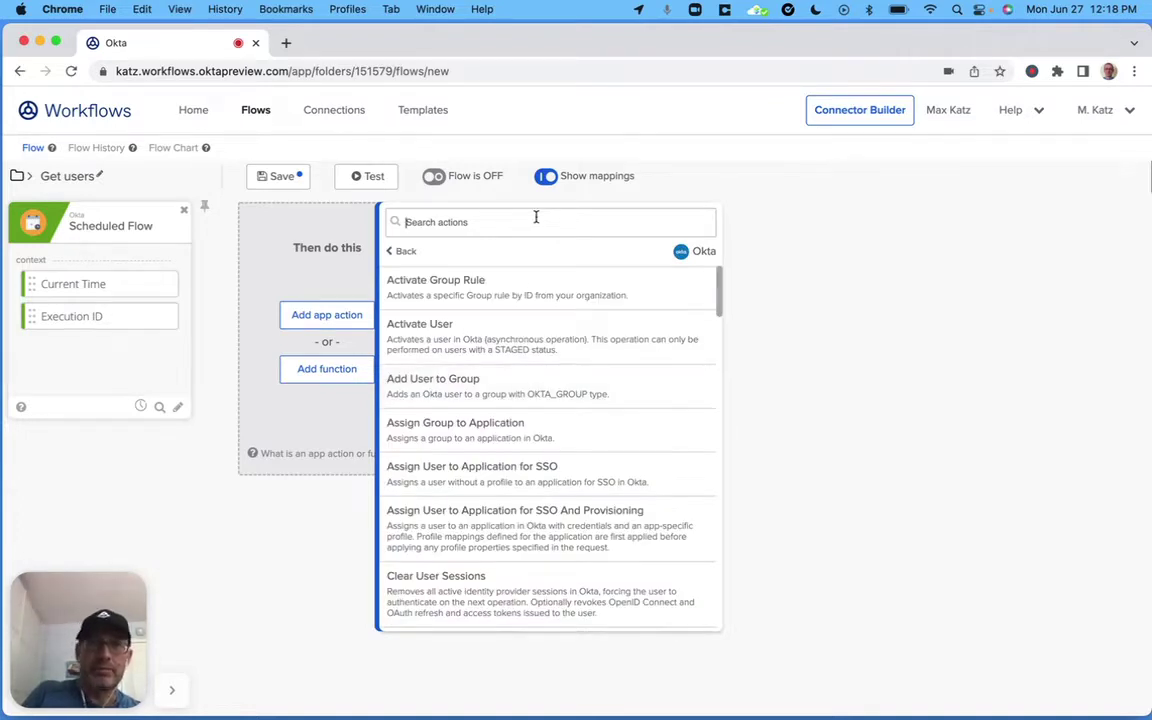
pyautogui.write('sear')
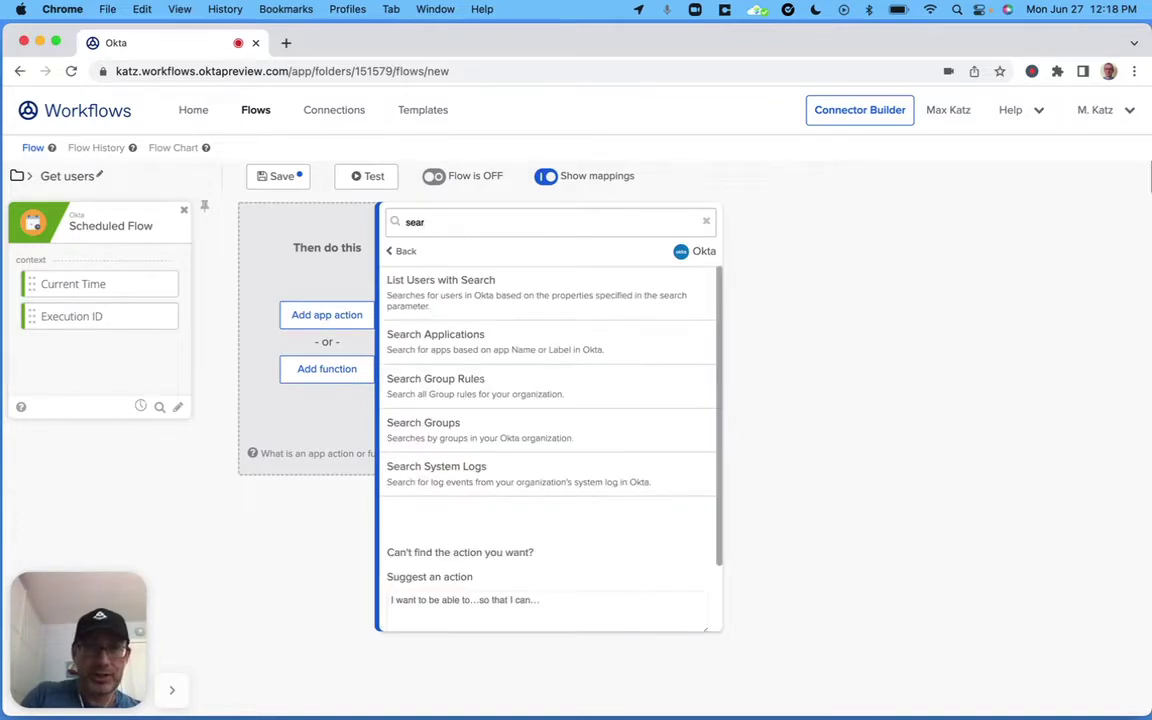
pyautogui.click(440, 296)
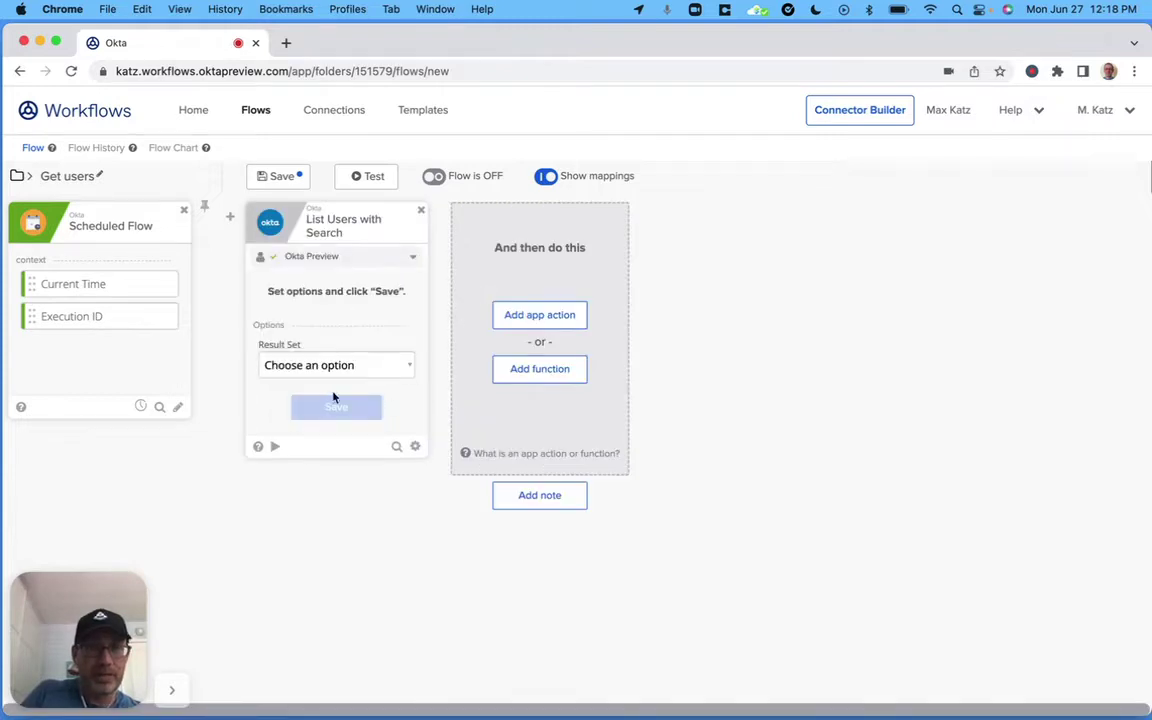
# - Set Result Set to First 200 Matching Records and drop the Created and Activated inputs
pyautogui.click(386, 365)
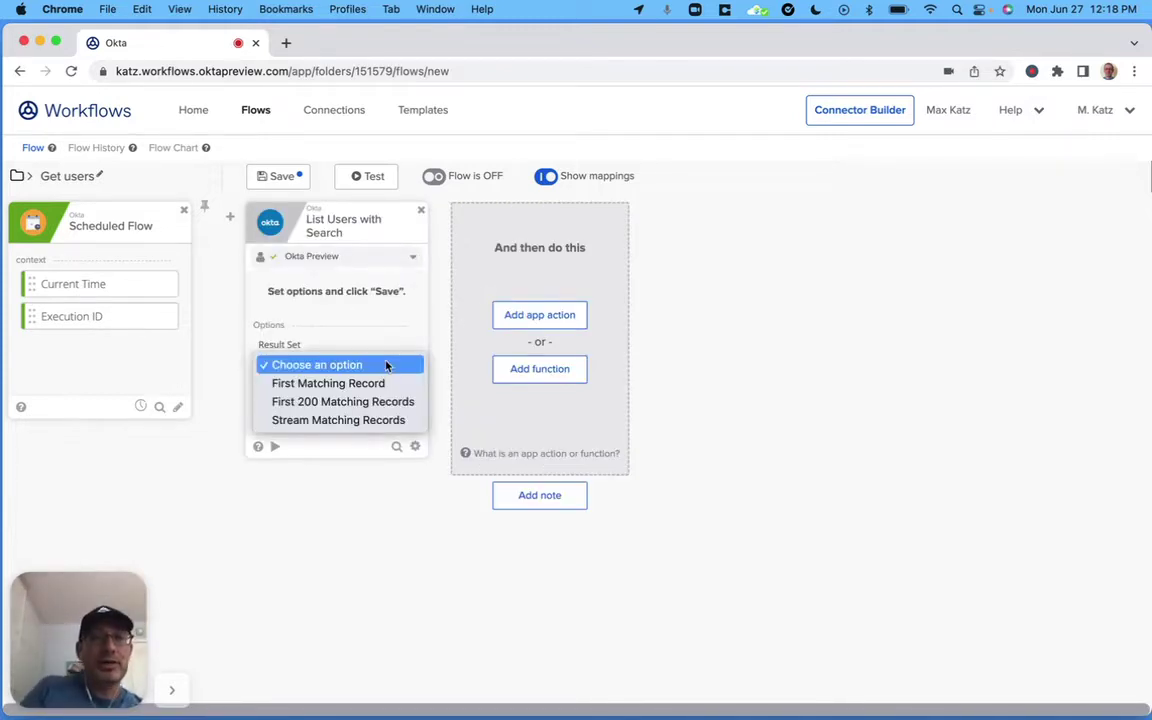
pyautogui.click(363, 420)
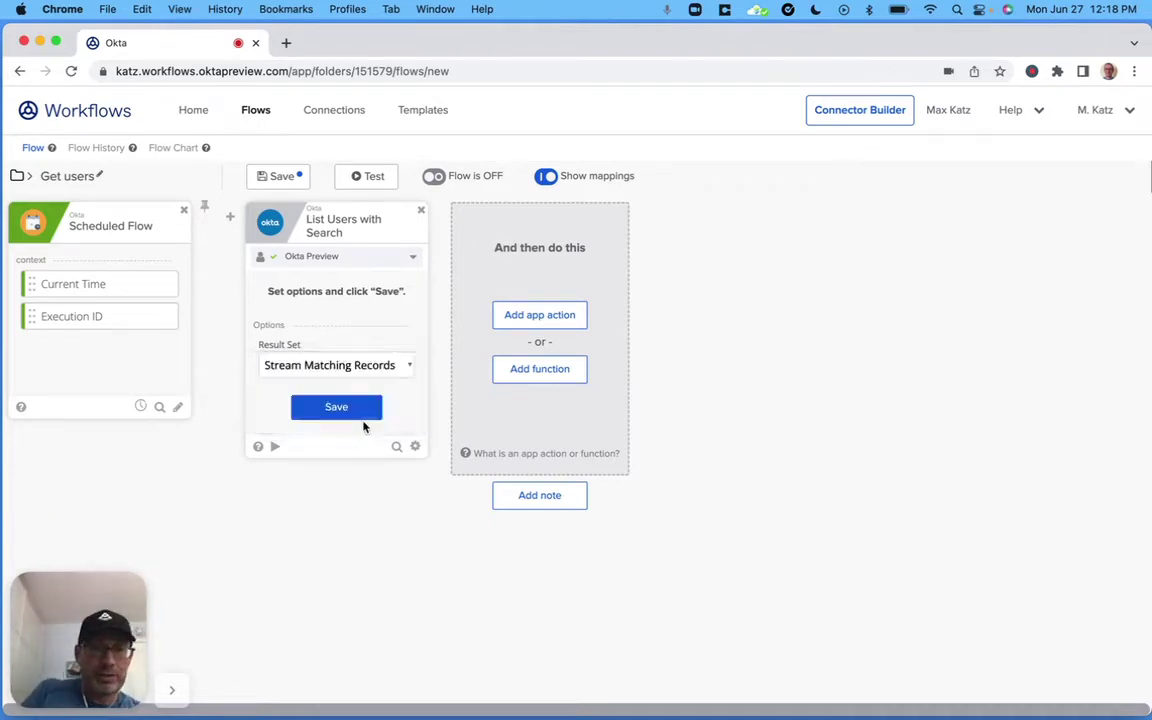
pyautogui.click(334, 408)
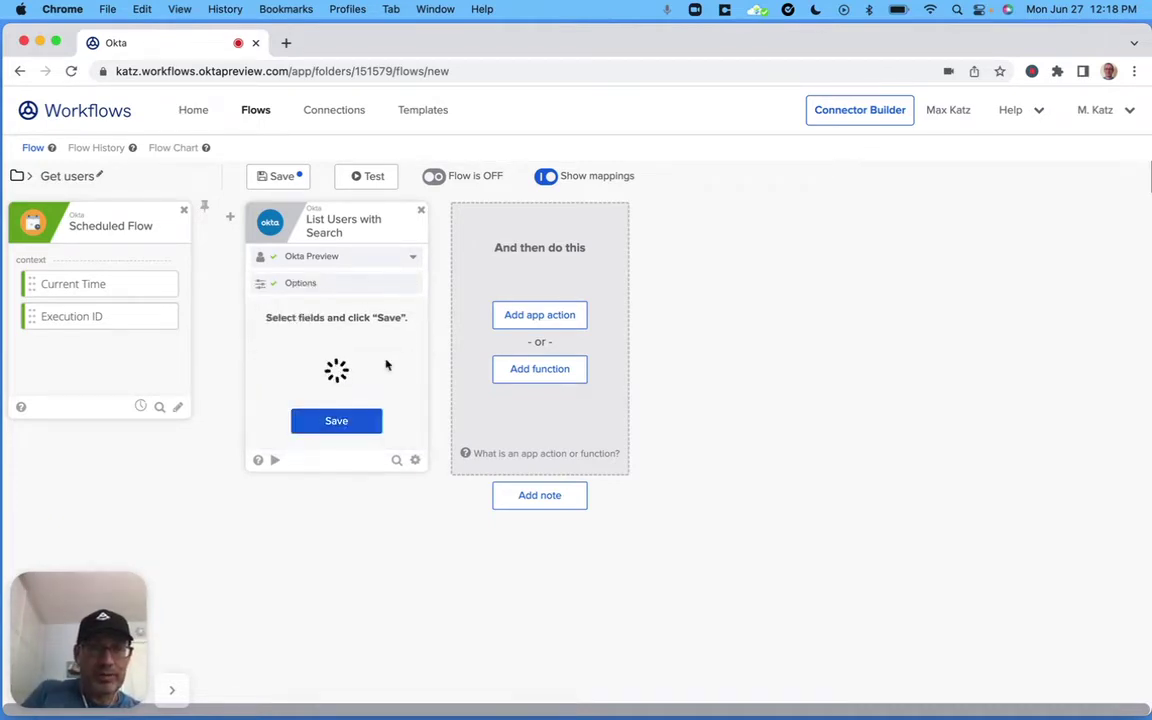
pyautogui.scroll(-6, 344, 600)
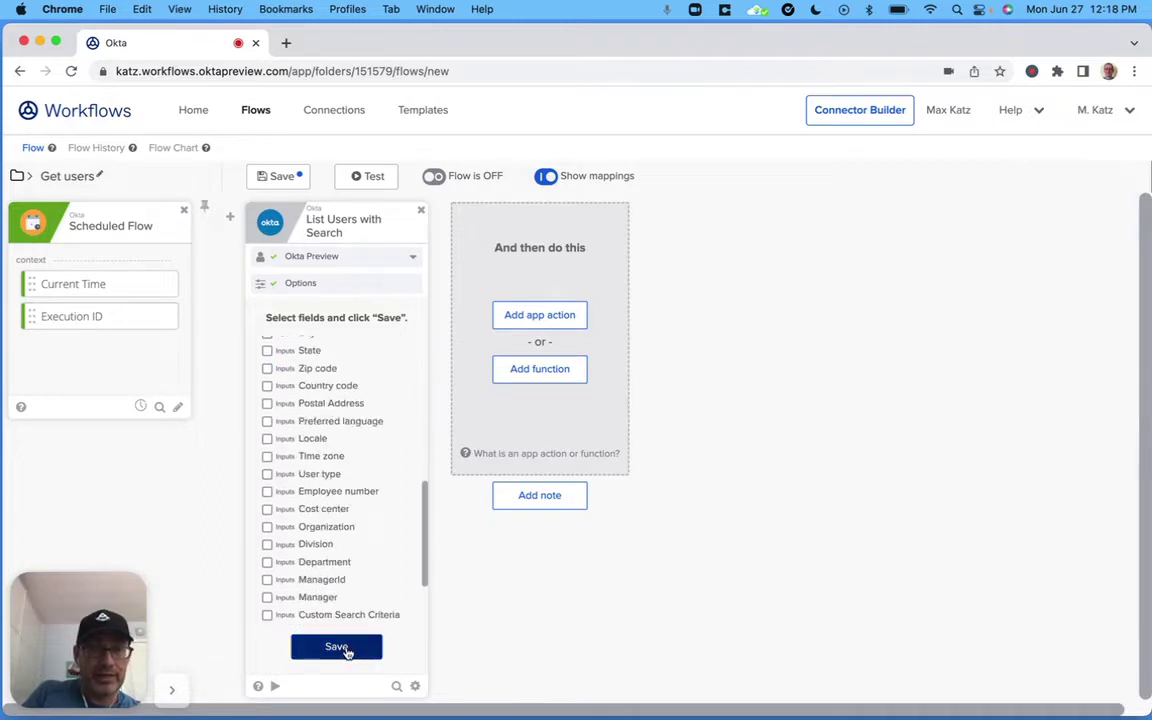
pyautogui.click(342, 646)
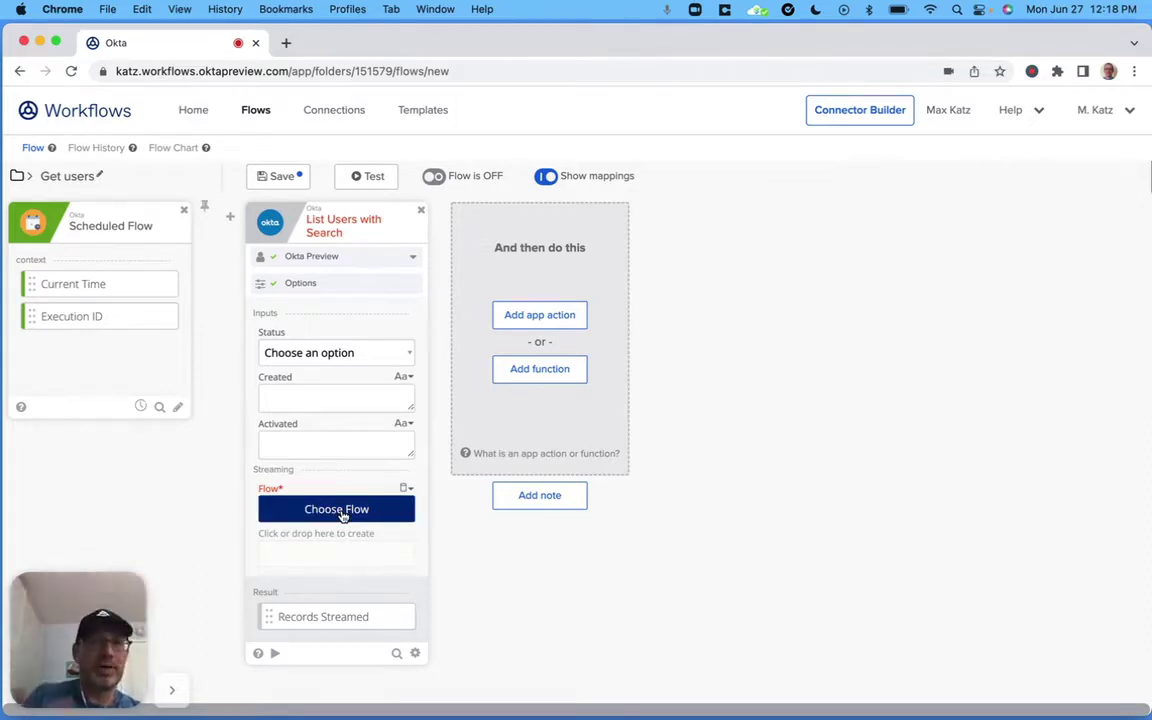
pyautogui.click(336, 288)
pyautogui.click(367, 364)
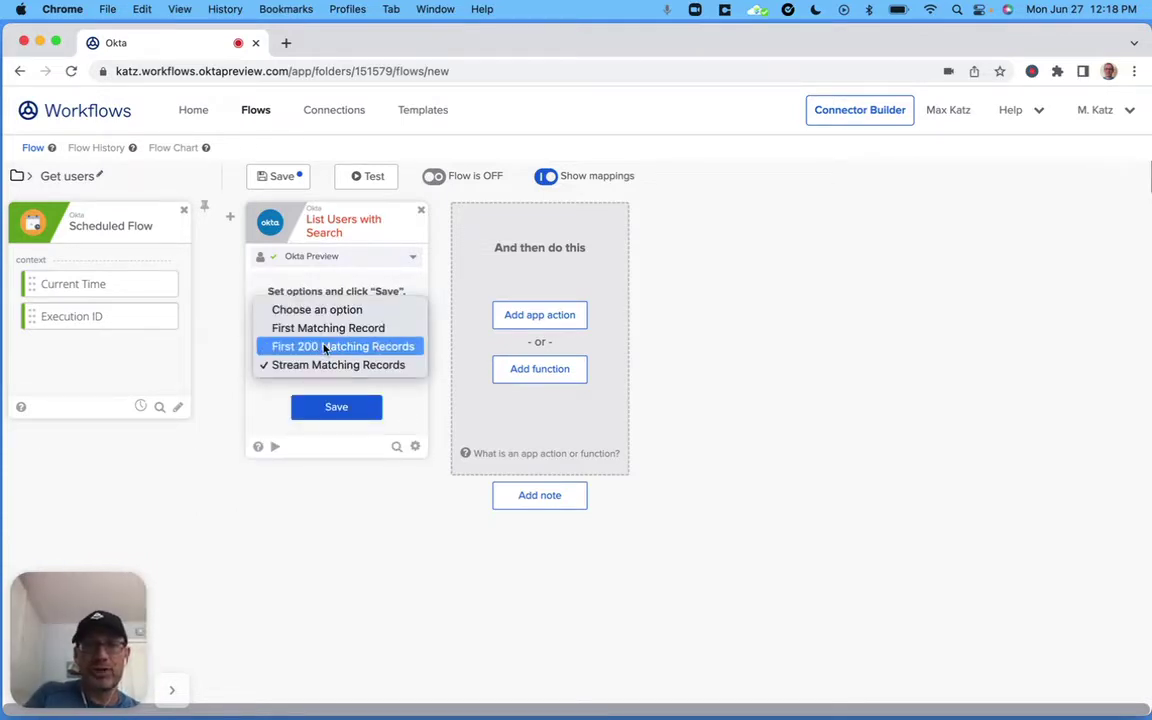
pyautogui.click(329, 347)
pyautogui.click(328, 410)
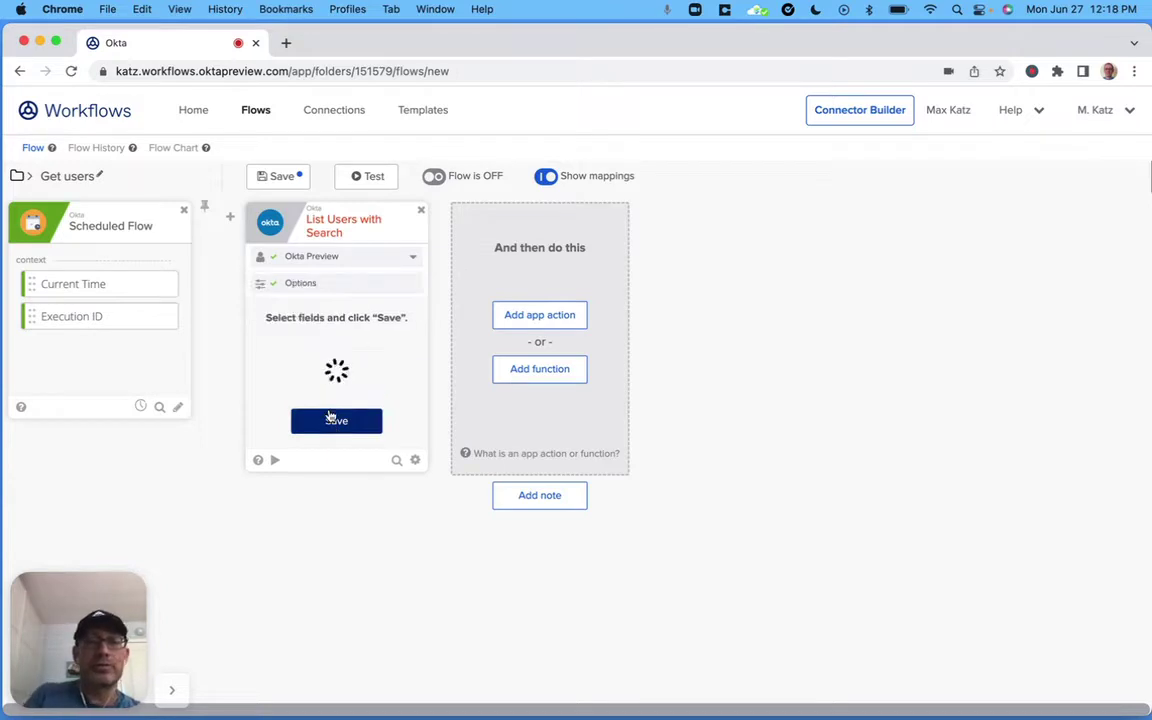
pyautogui.click(308, 399)
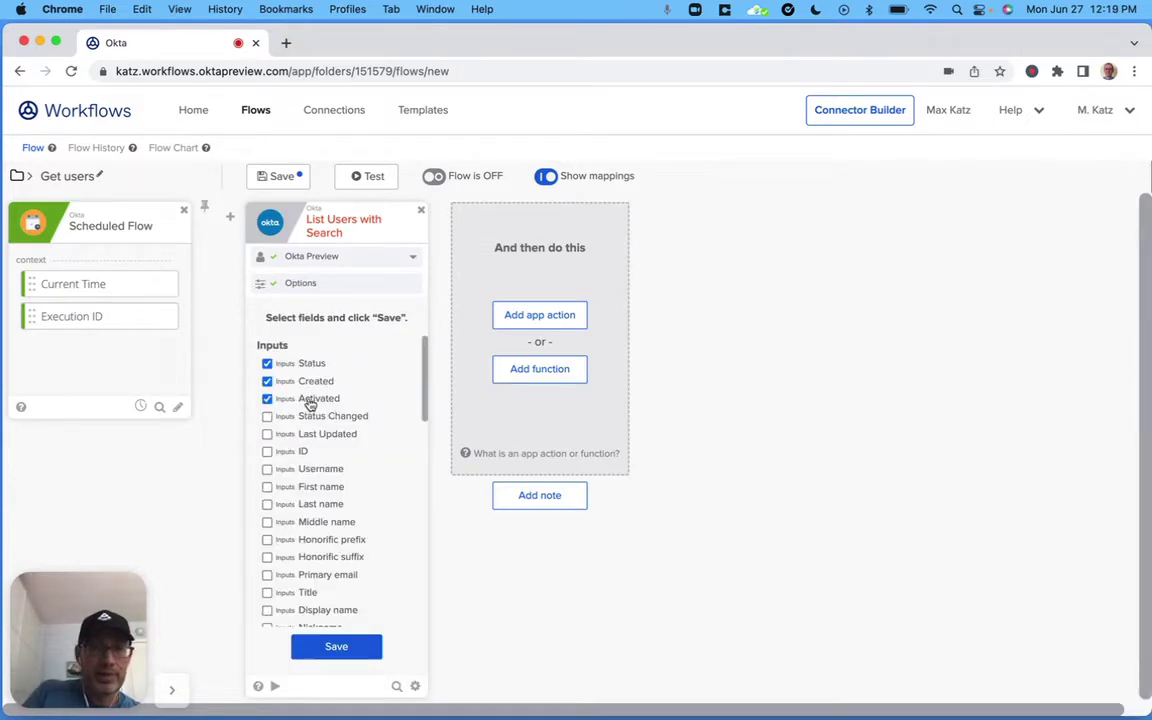
pyautogui.click(318, 381)
pyautogui.click(342, 648)
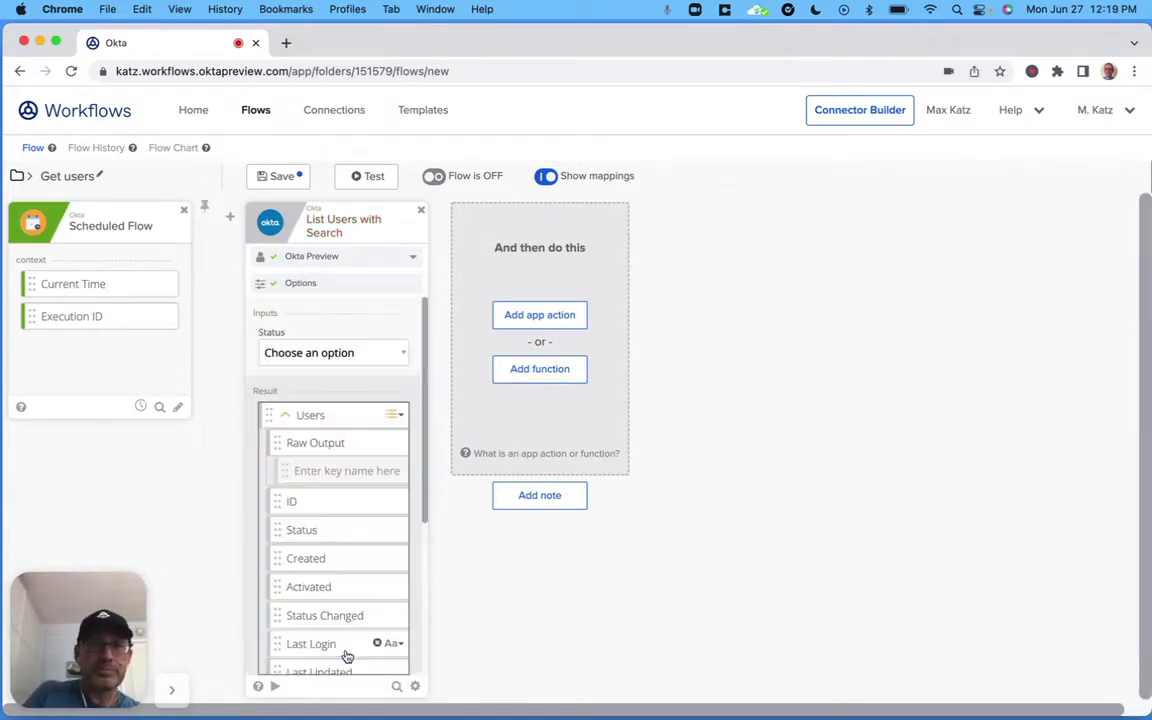
# - Filter the user search to Status ACTIVE
pyautogui.click(358, 346)
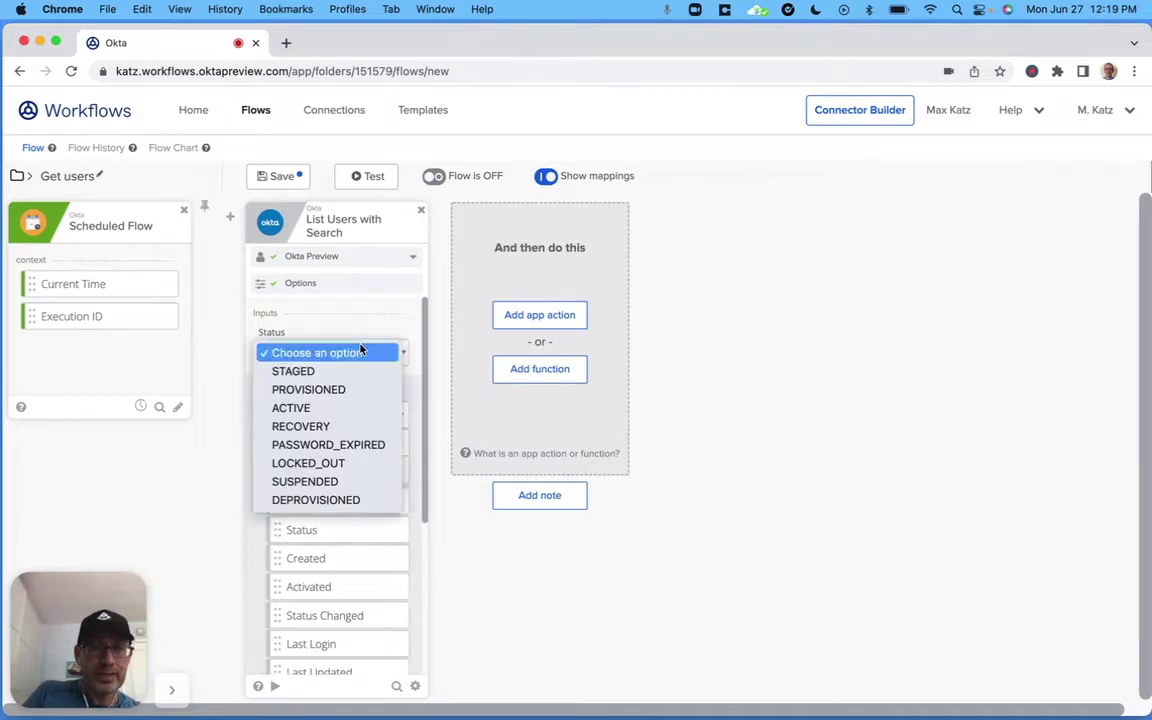
pyautogui.click(355, 407)
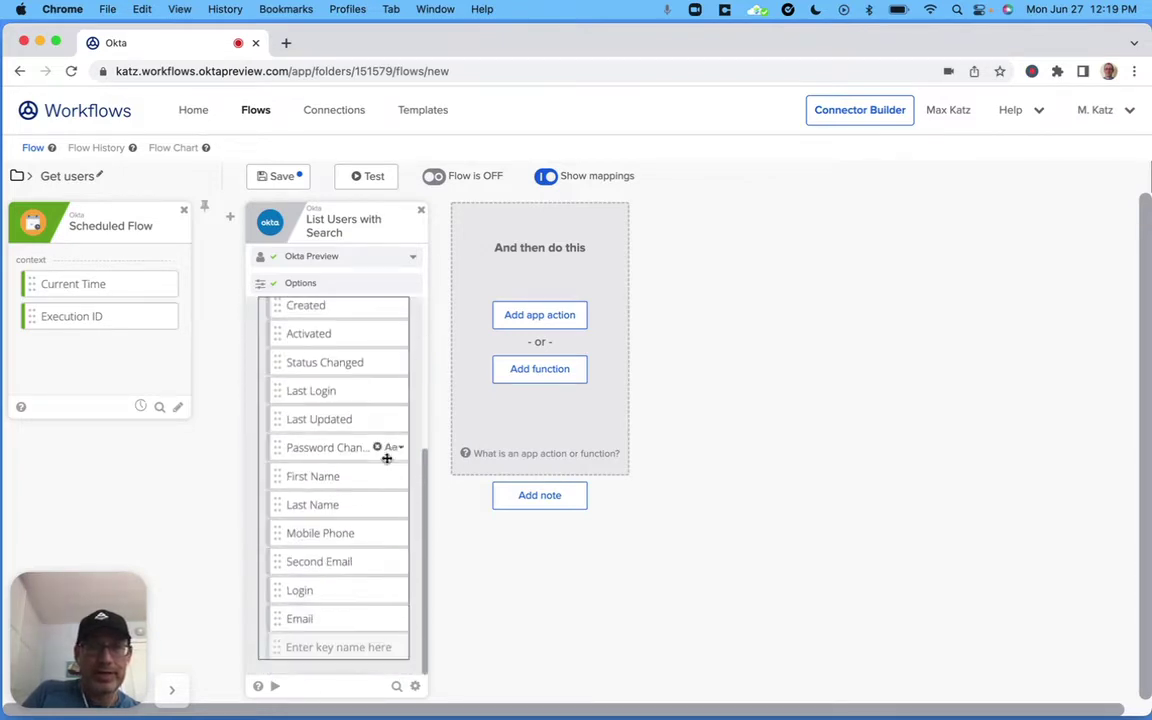
pyautogui.click(272, 687)
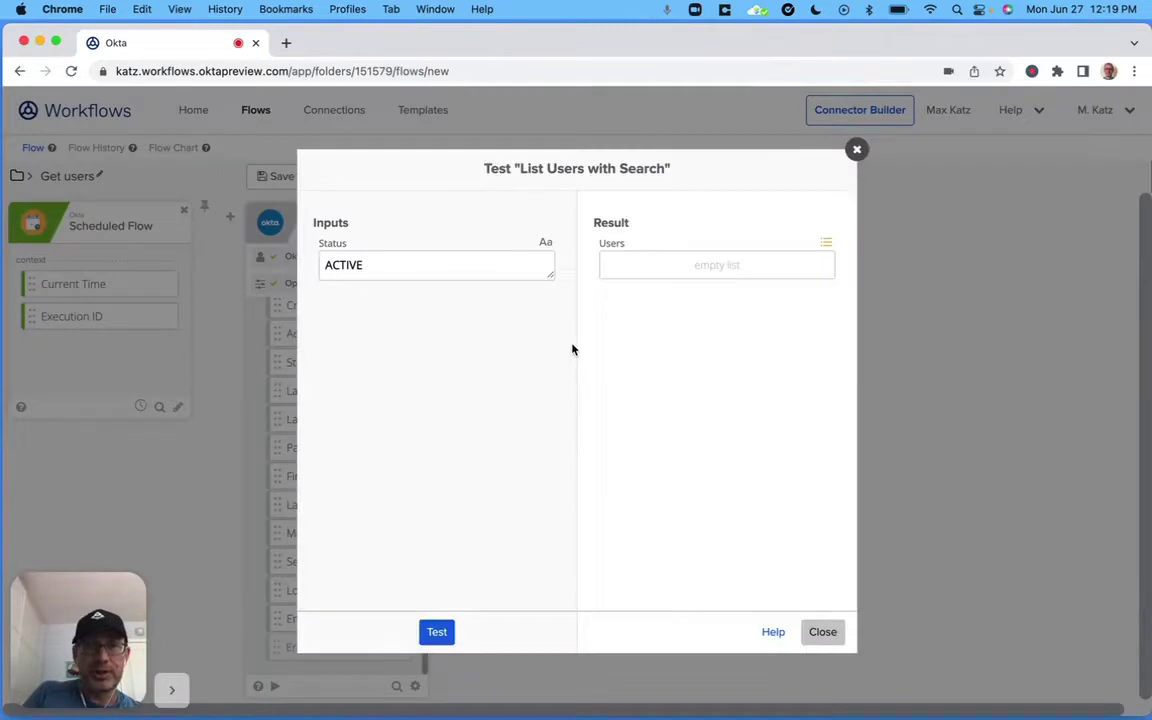
# - Run the ACTIVE-user search test and enlarge the results to inspect the returned users
pyautogui.click(437, 634)
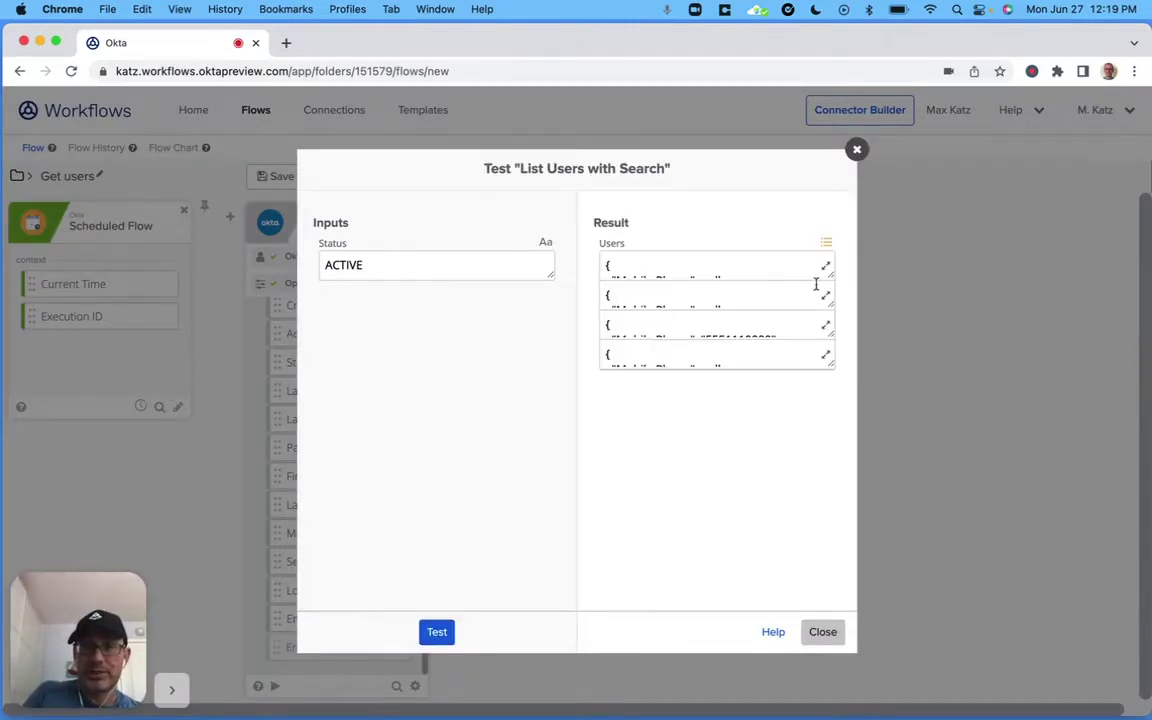
pyautogui.moveTo(831, 362); pyautogui.dragTo(833, 468)
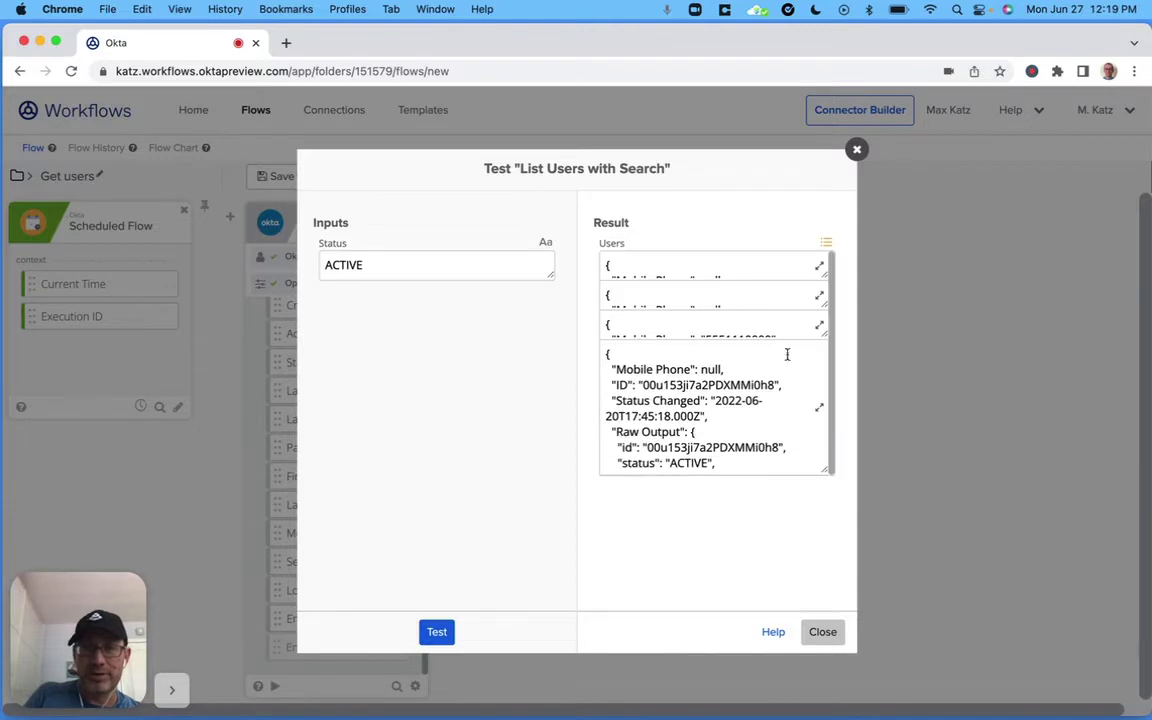
pyautogui.moveTo(824, 336); pyautogui.dragTo(825, 396)
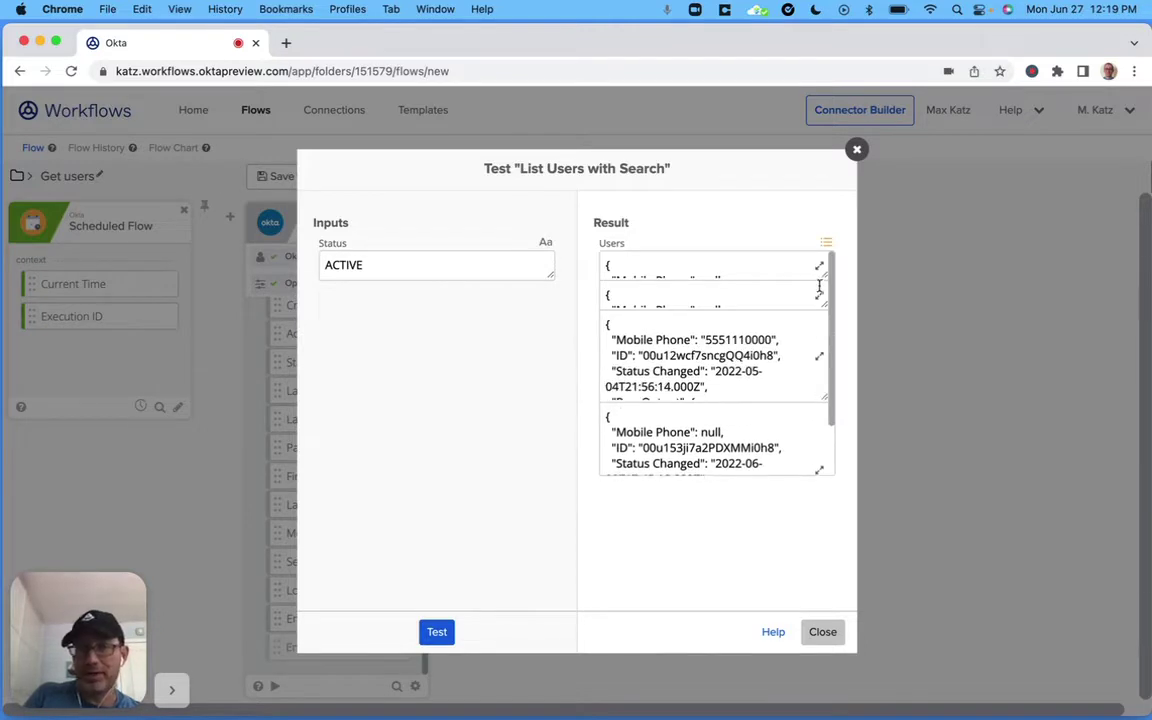
pyautogui.scroll(-5, 821, 290)
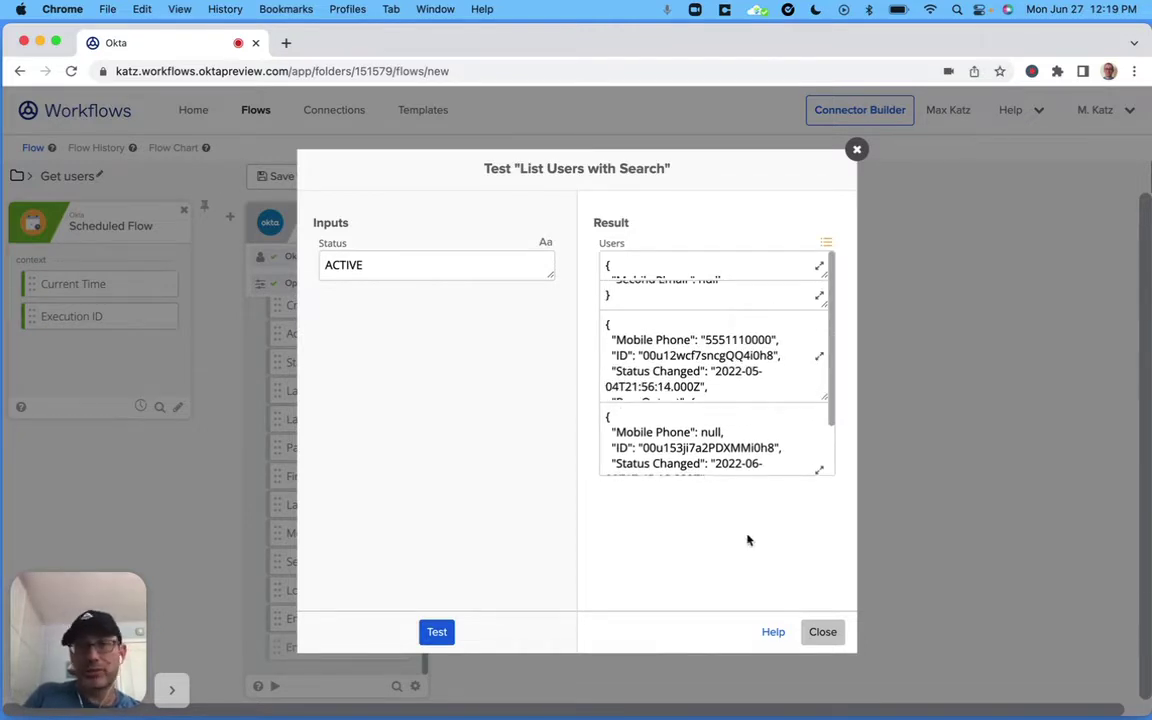
# - Close the test results and save the Get users flow
pyautogui.click(822, 631)
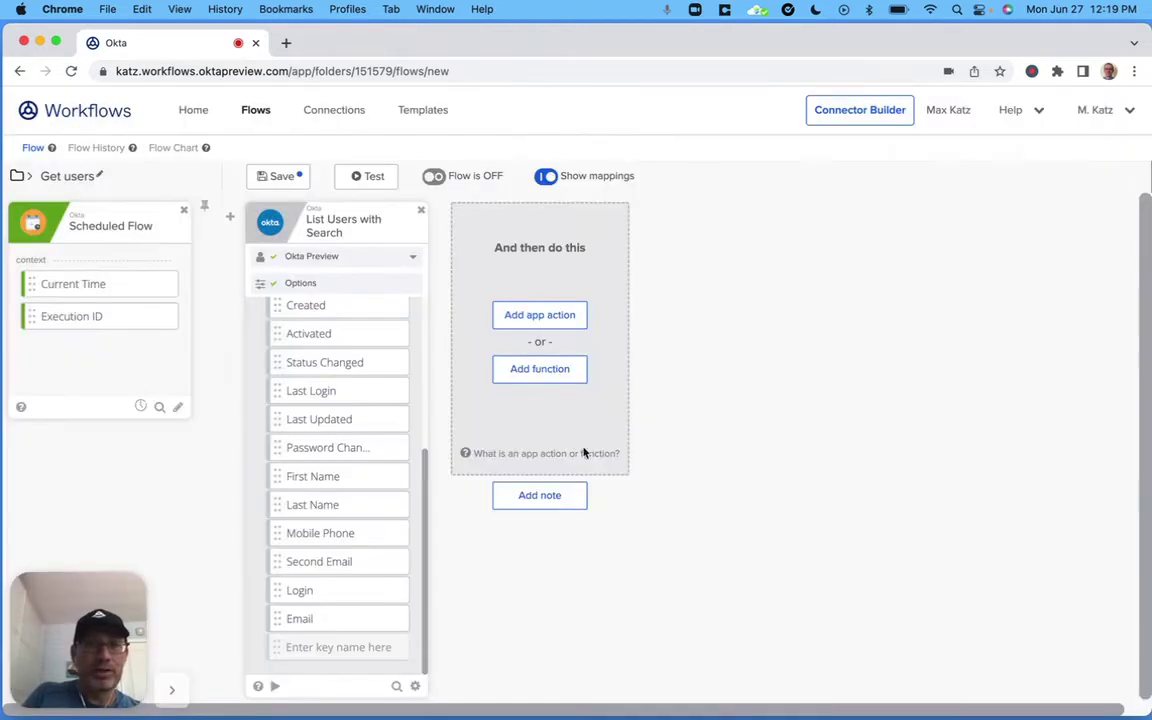
pyautogui.click(273, 177)
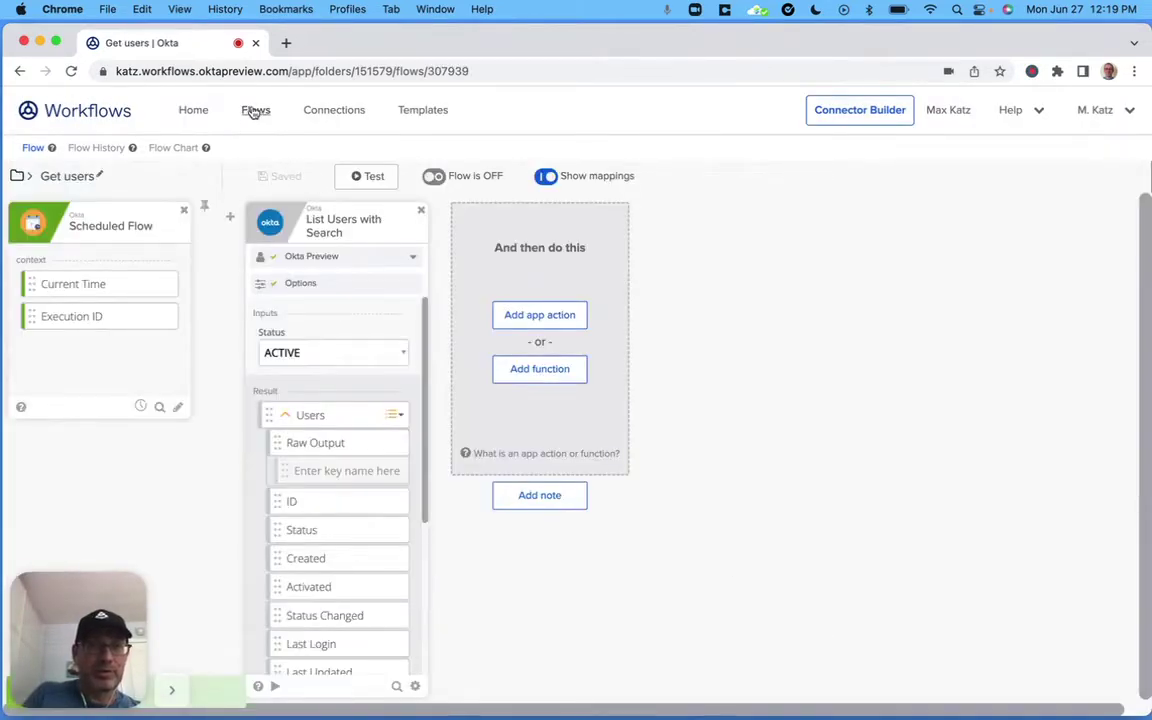
pyautogui.click(255, 110)
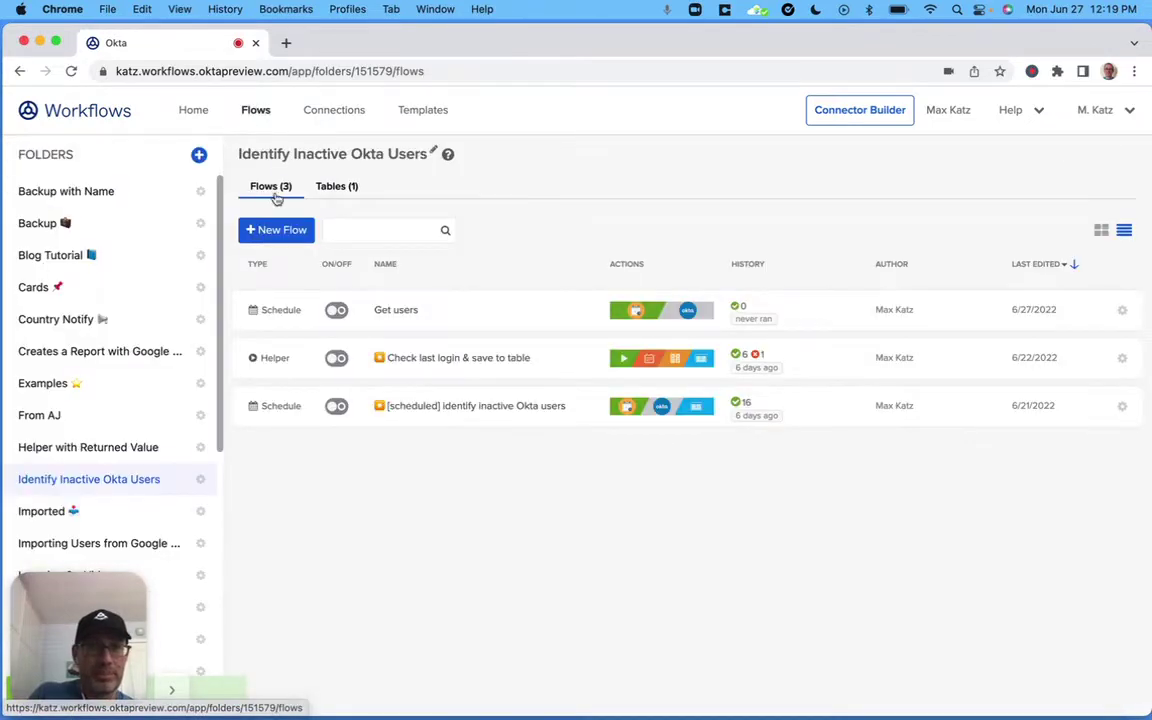
# - Create another new flow named 'Check last login'
pyautogui.click(286, 231)
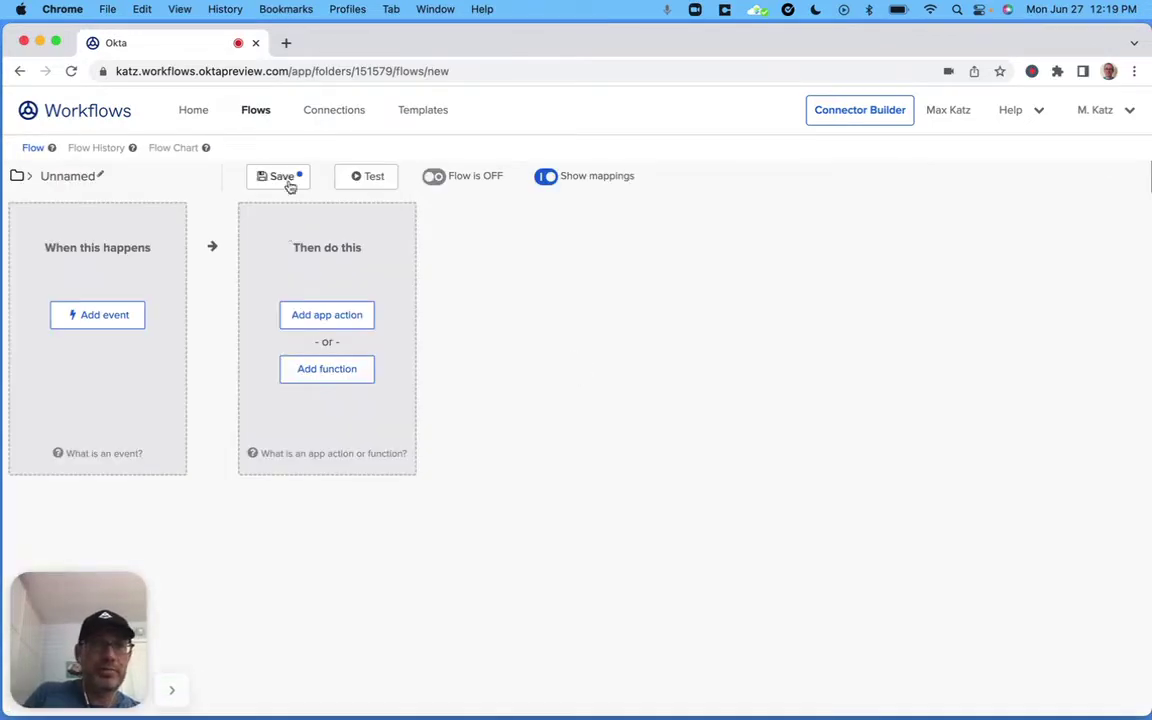
pyautogui.click(70, 175)
pyautogui.write('Check')
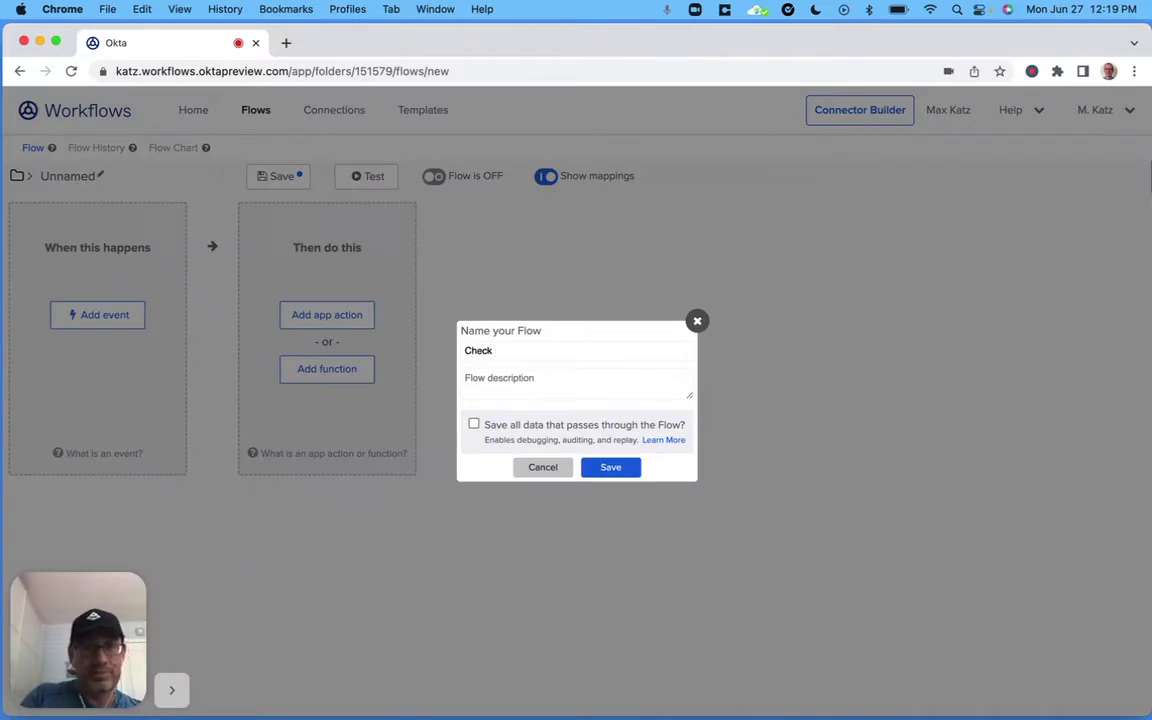
pyautogui.write(' last log')
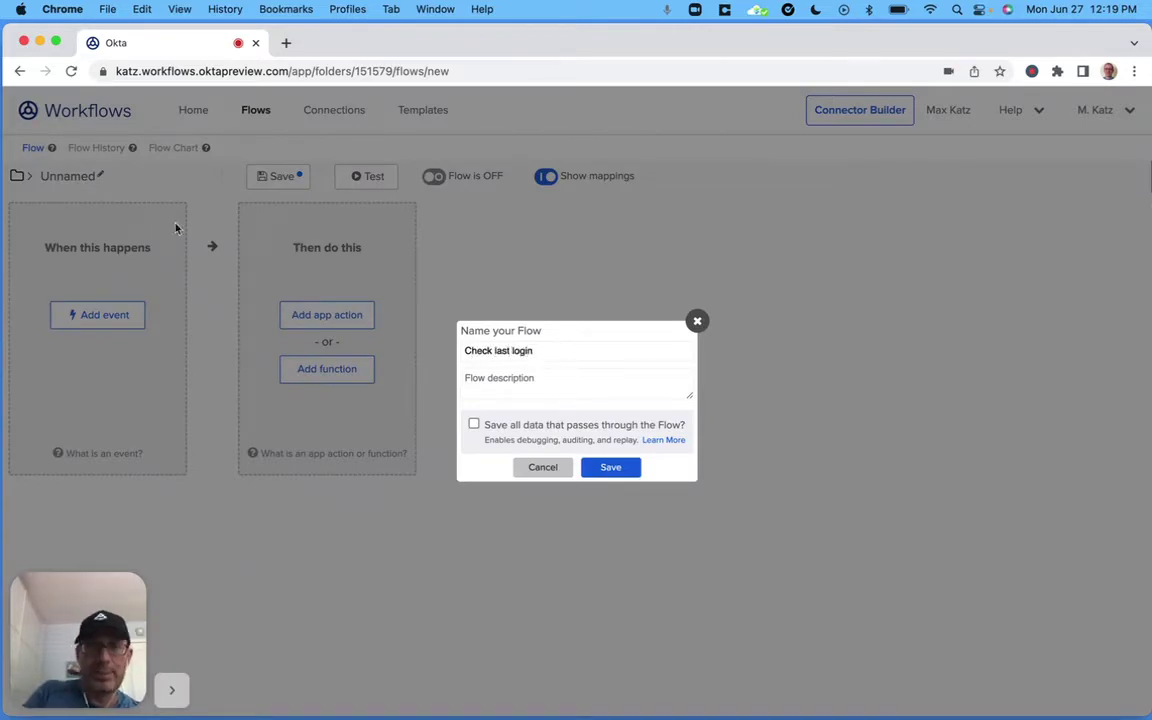
pyautogui.write('in')
# - Reuse 'Check last login' as the description, keep all data saved, and save the settings
pyautogui.tripleClick(578, 351)
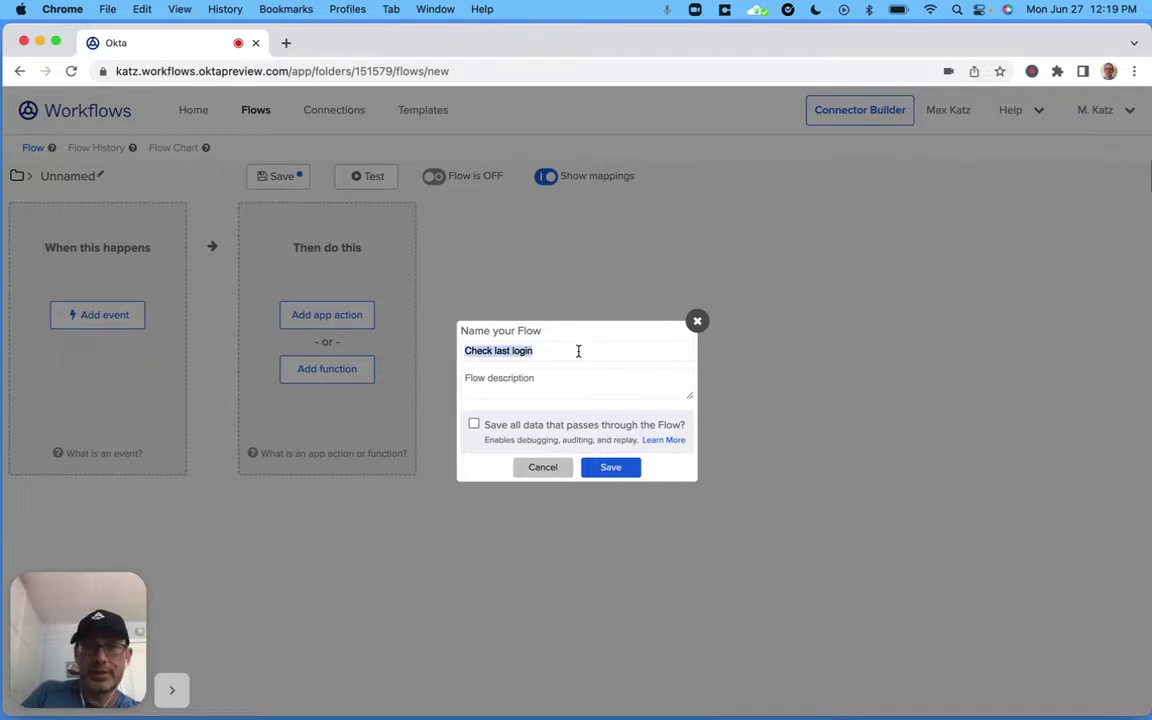
pyautogui.press('cmd+c')
pyautogui.click(516, 377)
pyautogui.press('cmd+v')
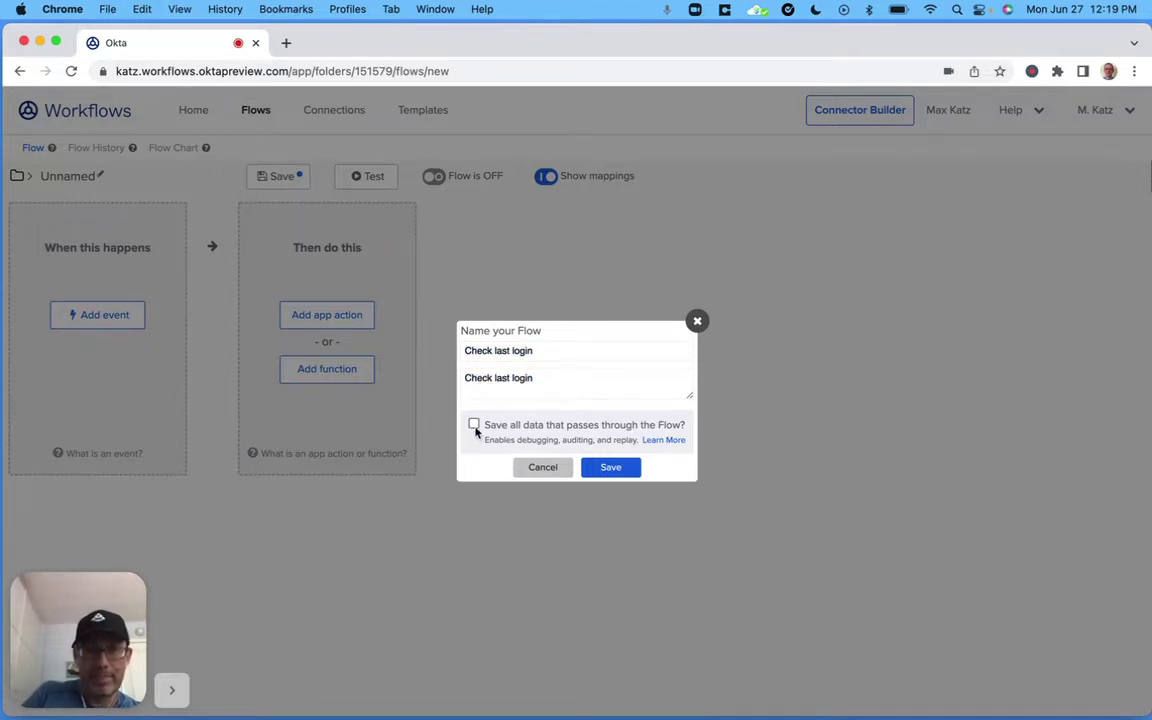
pyautogui.click(474, 424)
pyautogui.click(611, 468)
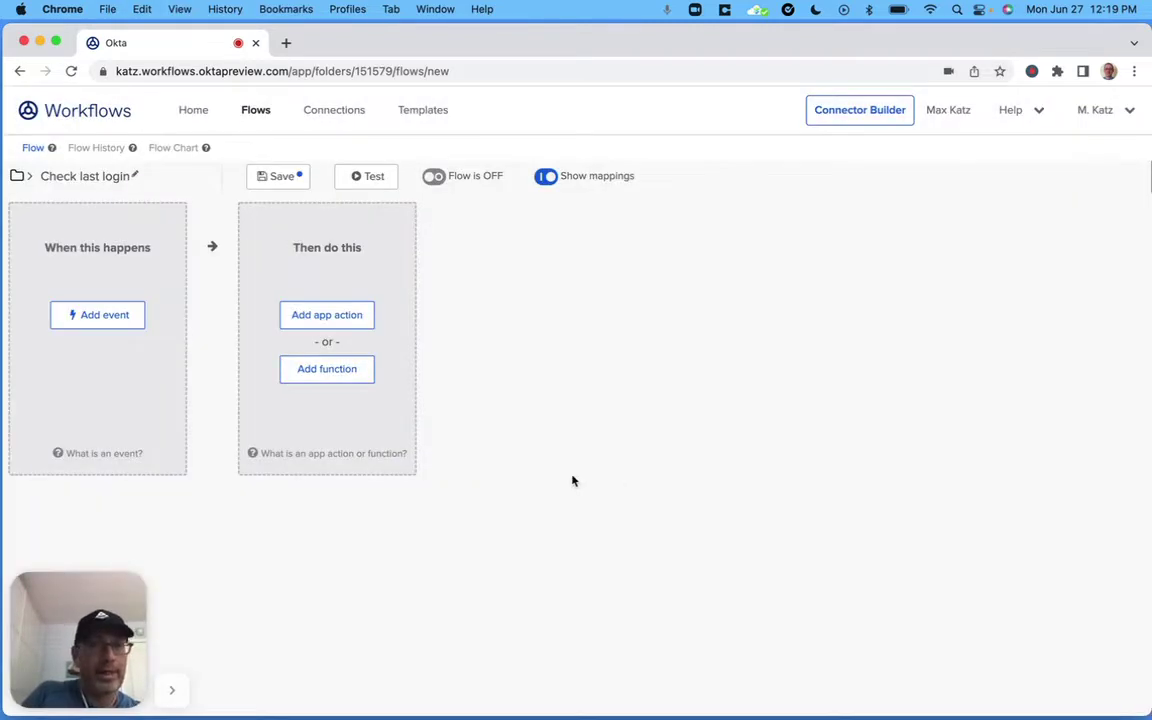
pyautogui.click(116, 327)
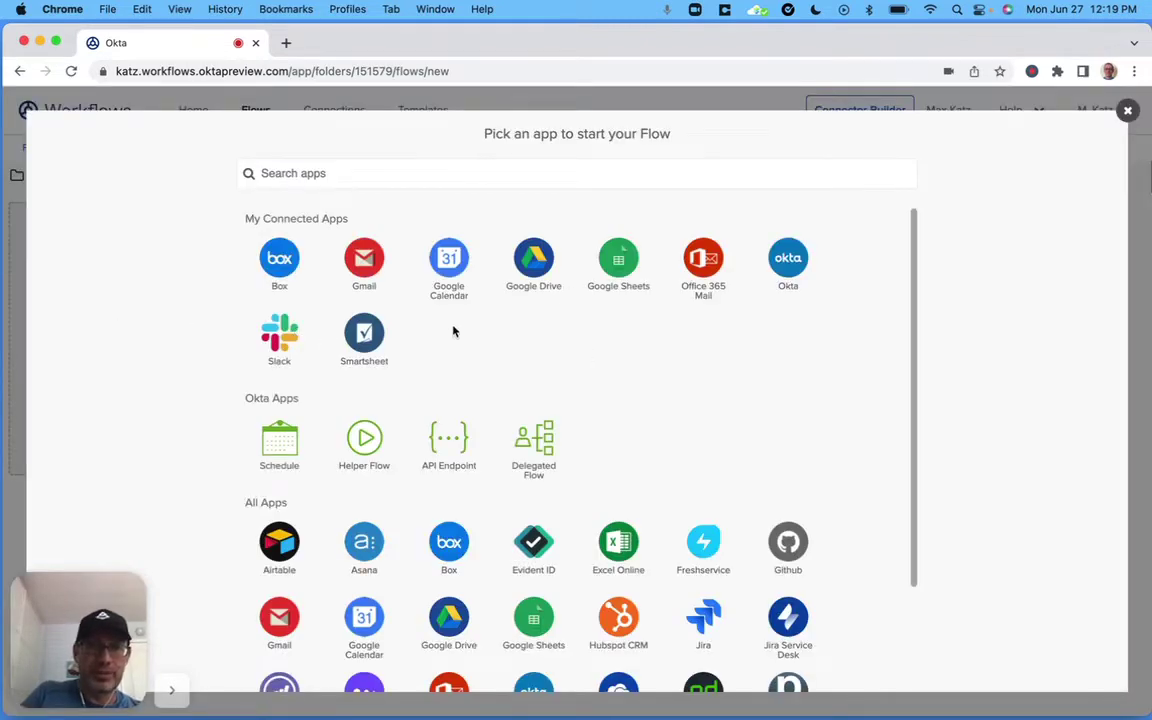
# - Make the flow a Helper Flow with an Object input named Record
pyautogui.click(364, 437)
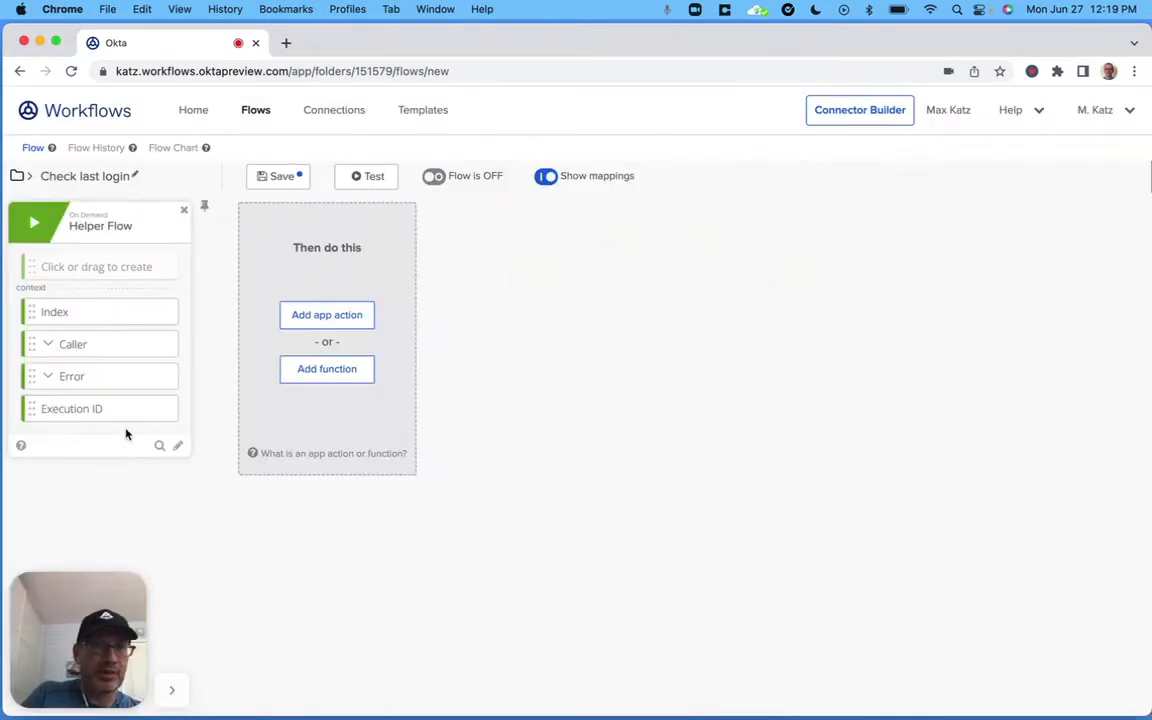
pyautogui.click(120, 269)
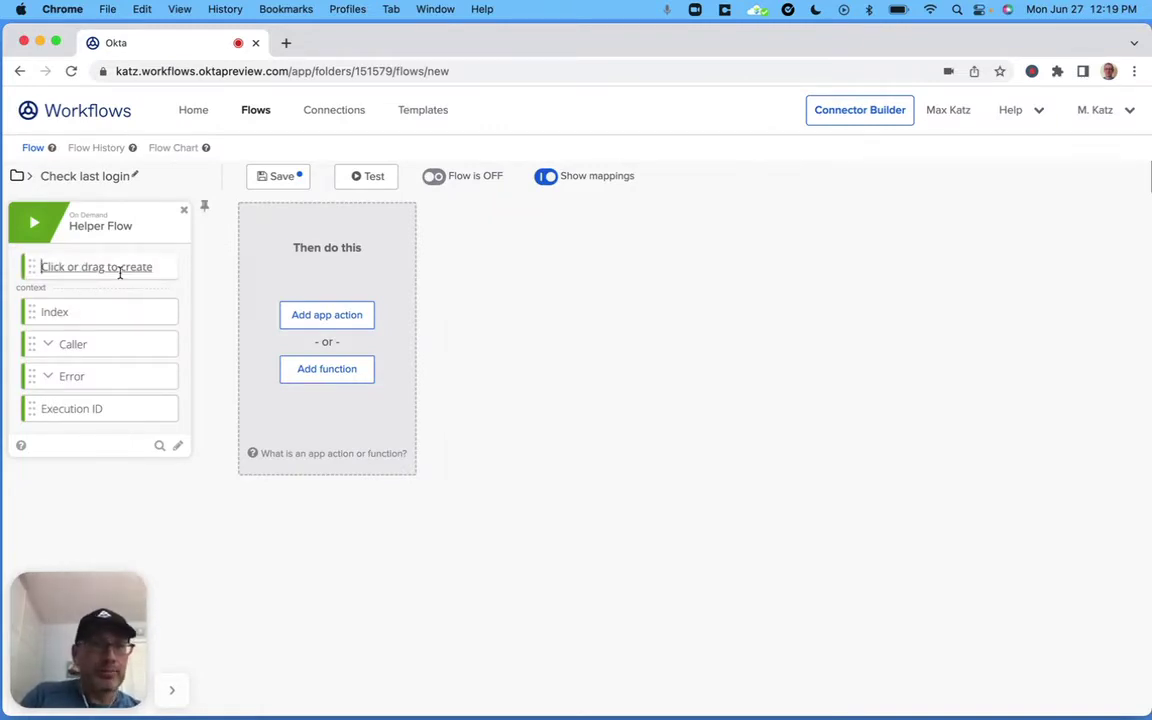
pyautogui.write('Rco')
pyautogui.write('cord')
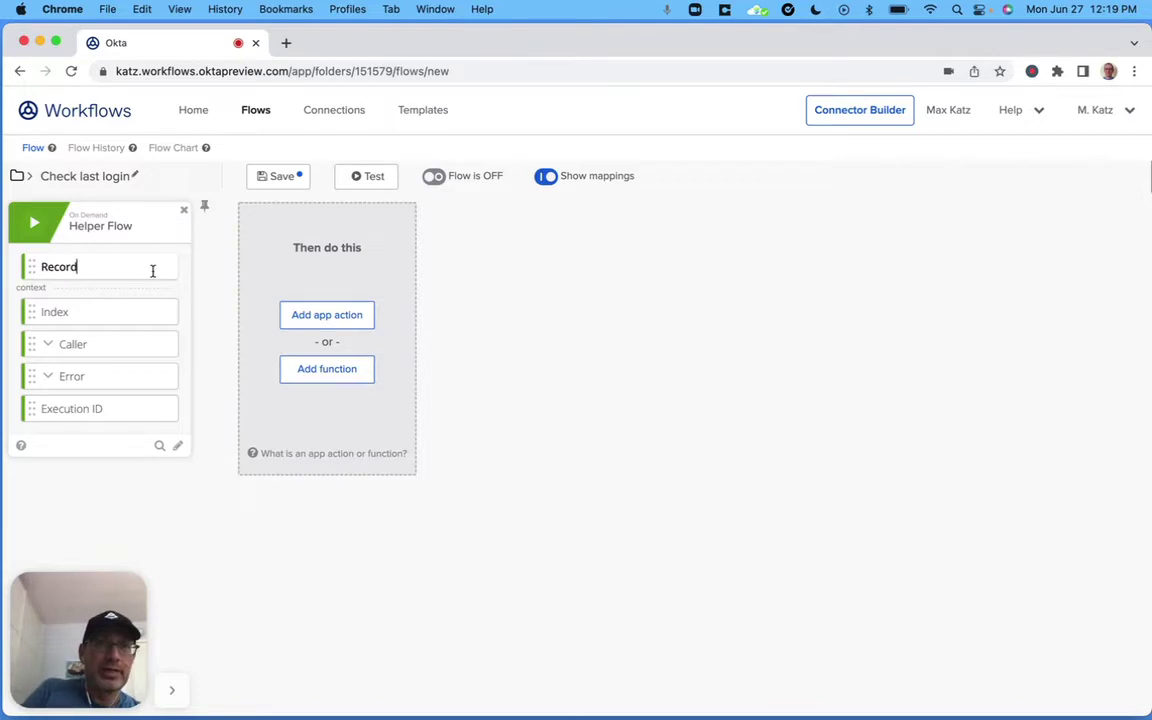
pyautogui.press('Return')
pyautogui.click(167, 271)
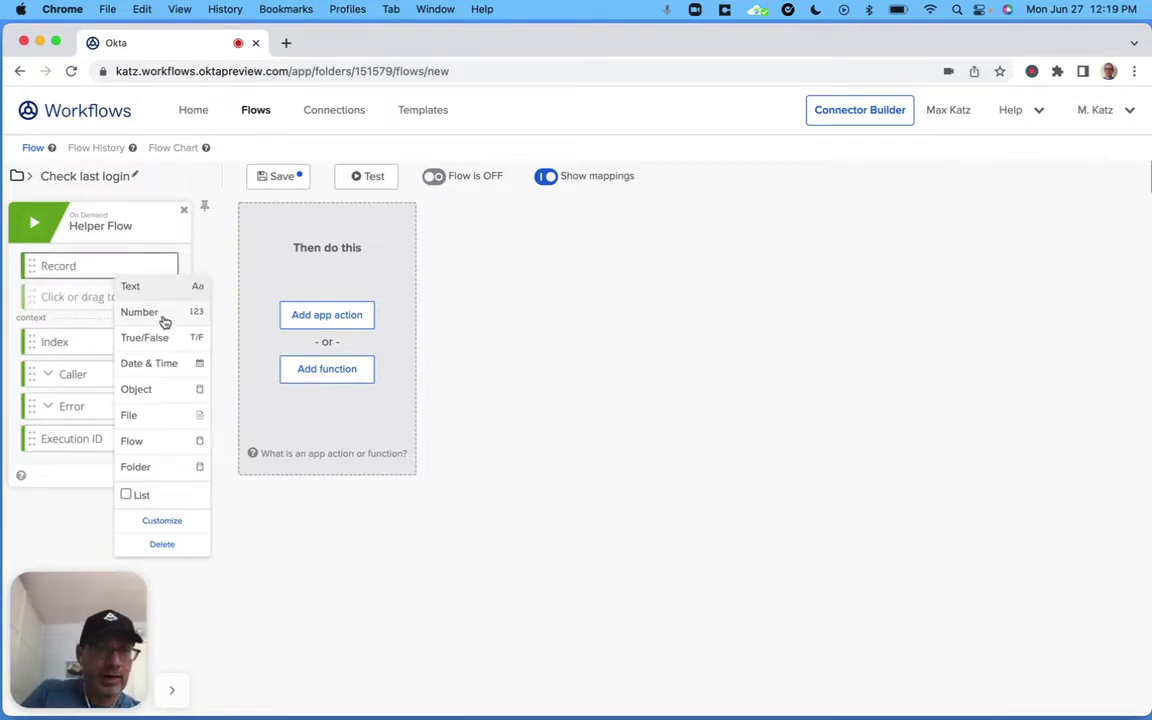
pyautogui.click(160, 391)
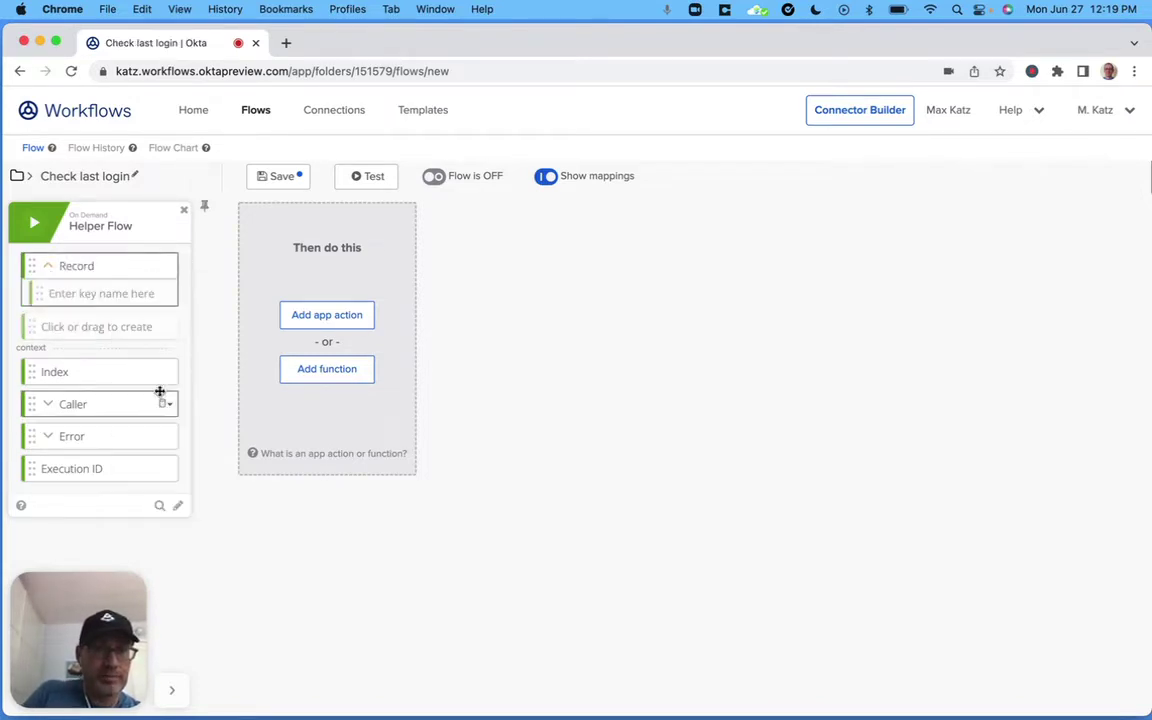
# - Add ID, Login and Last Login keys to Record, with Last Login as Date & Time
pyautogui.click(109, 295)
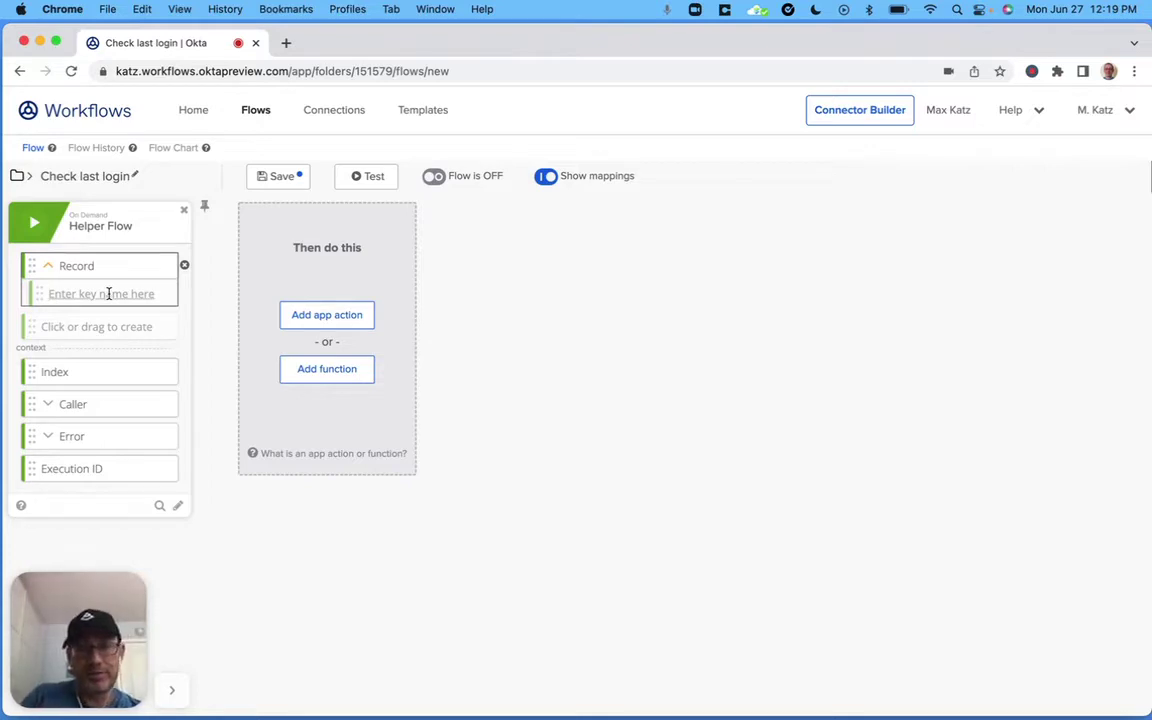
pyautogui.write('ID')
pyautogui.press('Return')
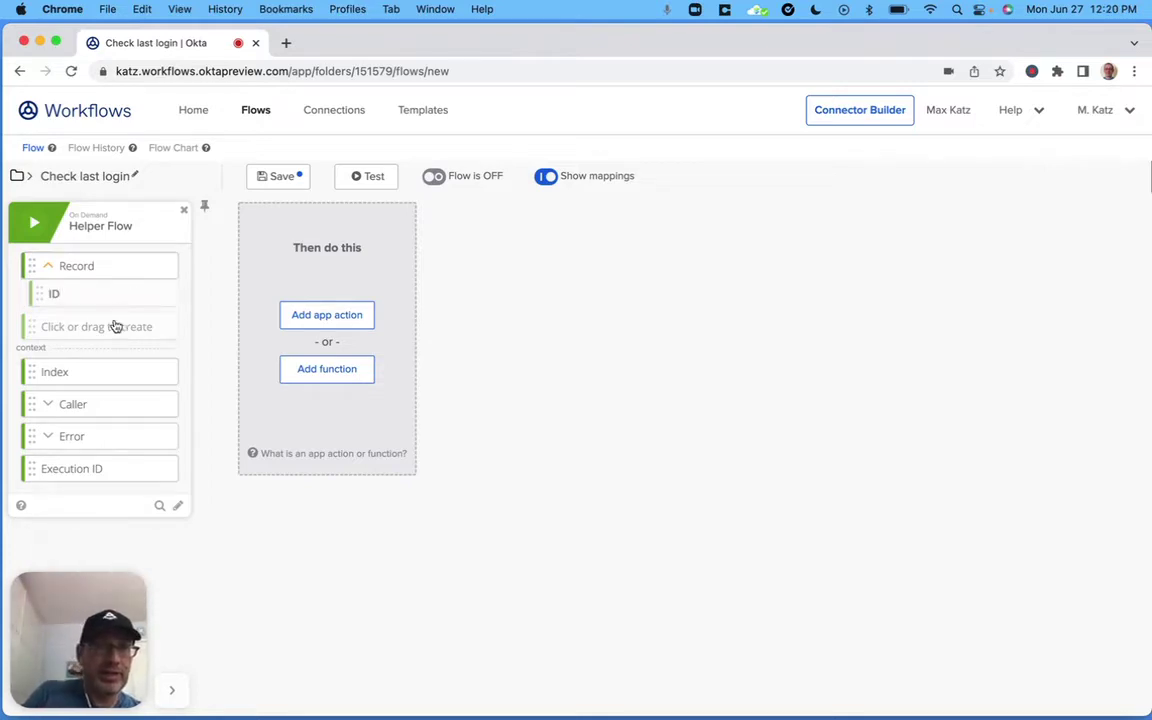
pyautogui.click(113, 327)
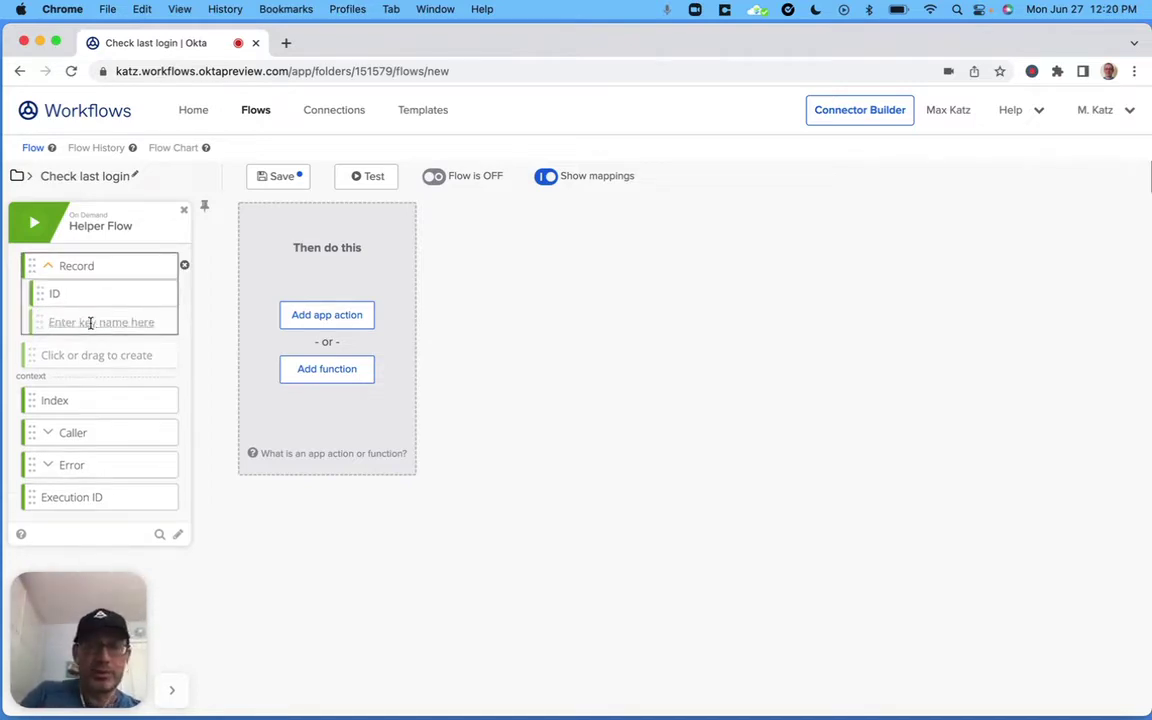
pyautogui.write('Login')
pyautogui.click(104, 355)
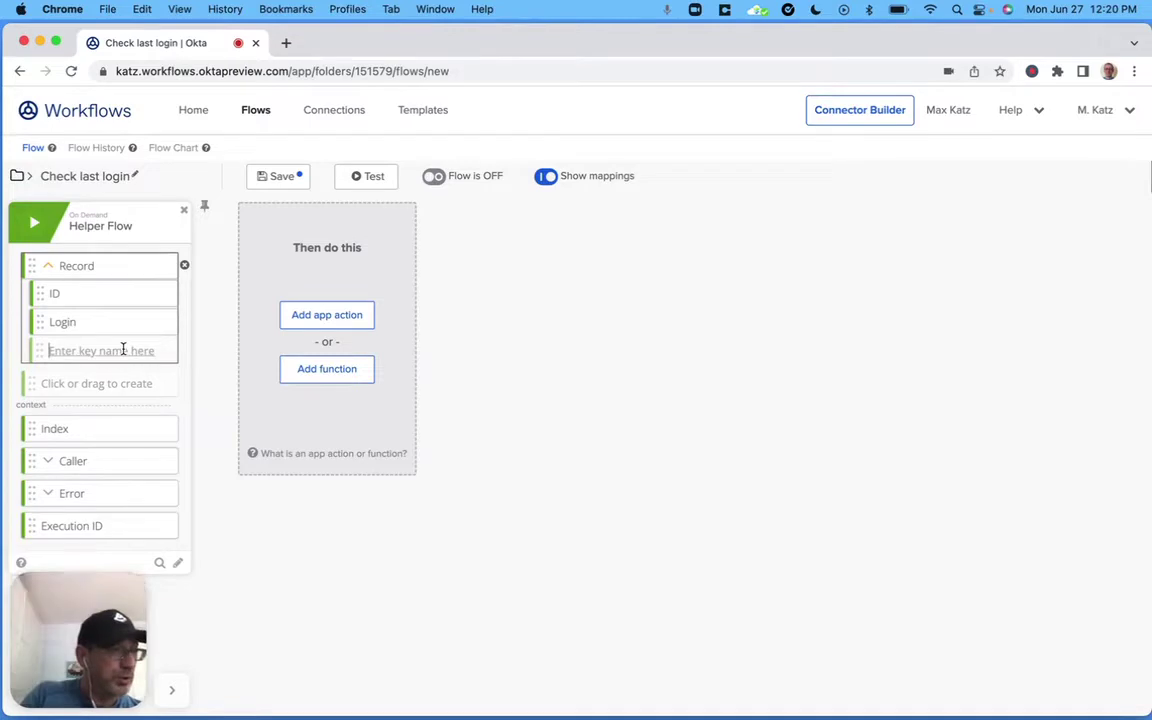
pyautogui.write('Last Login')
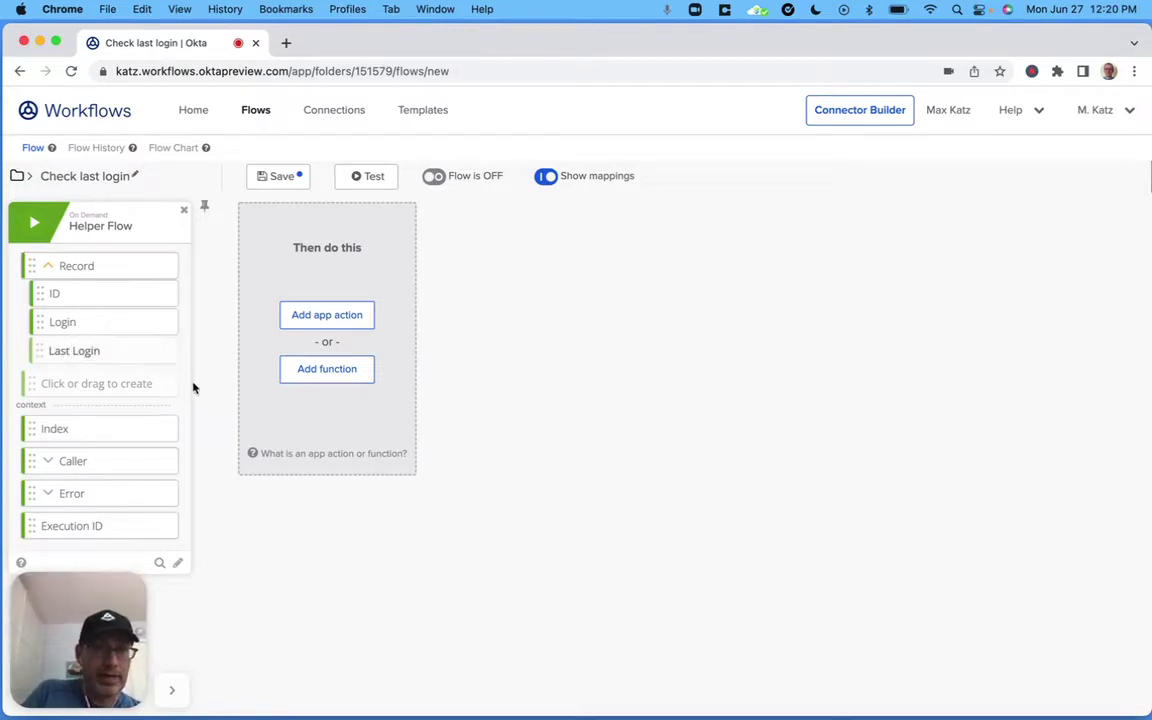
pyautogui.press('Return')
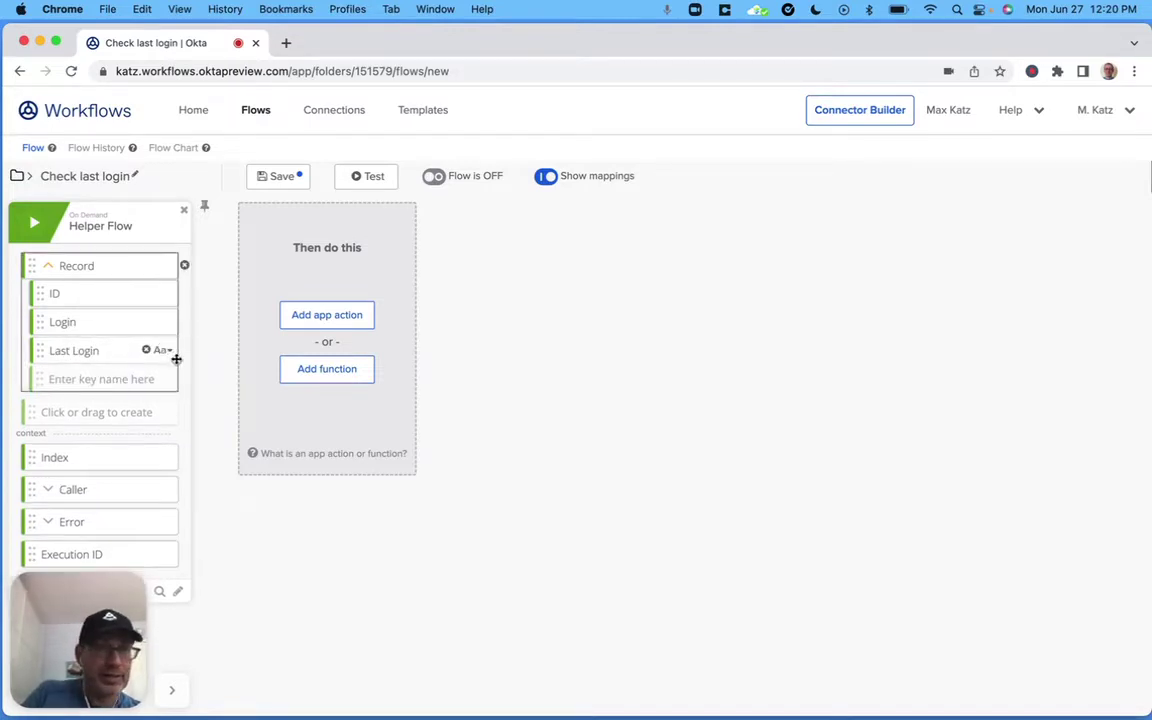
pyautogui.click(166, 351)
pyautogui.click(152, 450)
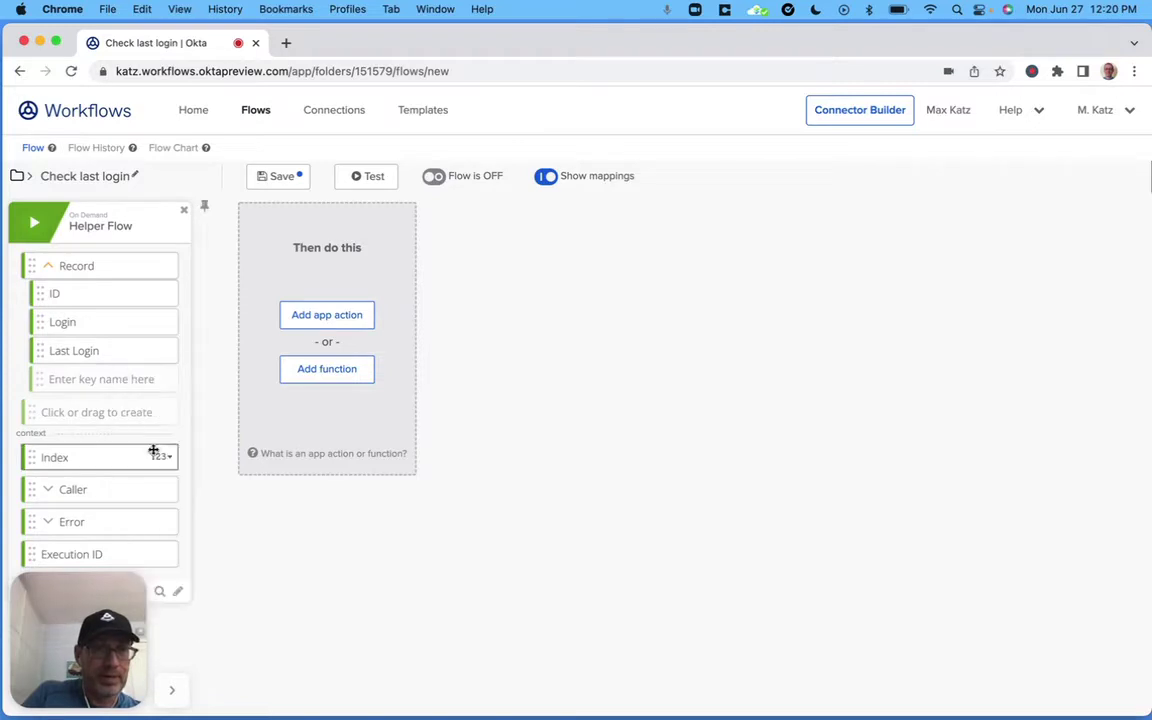
# - Add a State object input to the helper flow containing a Time Window key
pyautogui.click(110, 415)
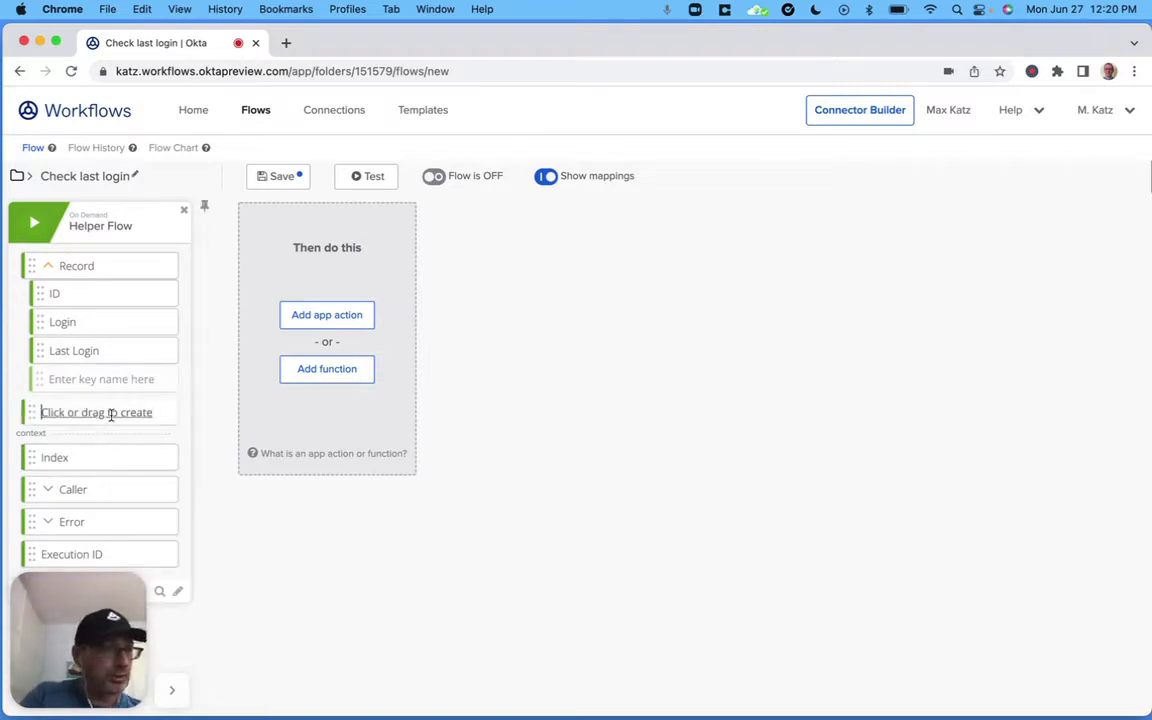
pyautogui.write('State')
pyautogui.press('Return')
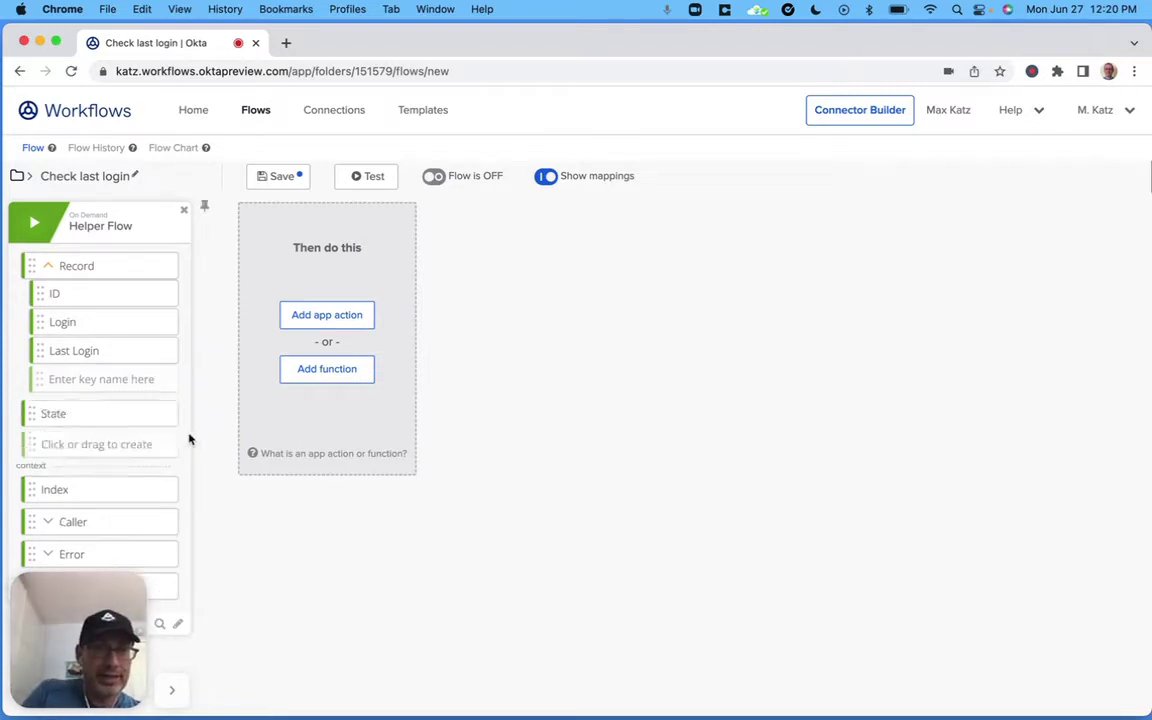
pyautogui.click(165, 413)
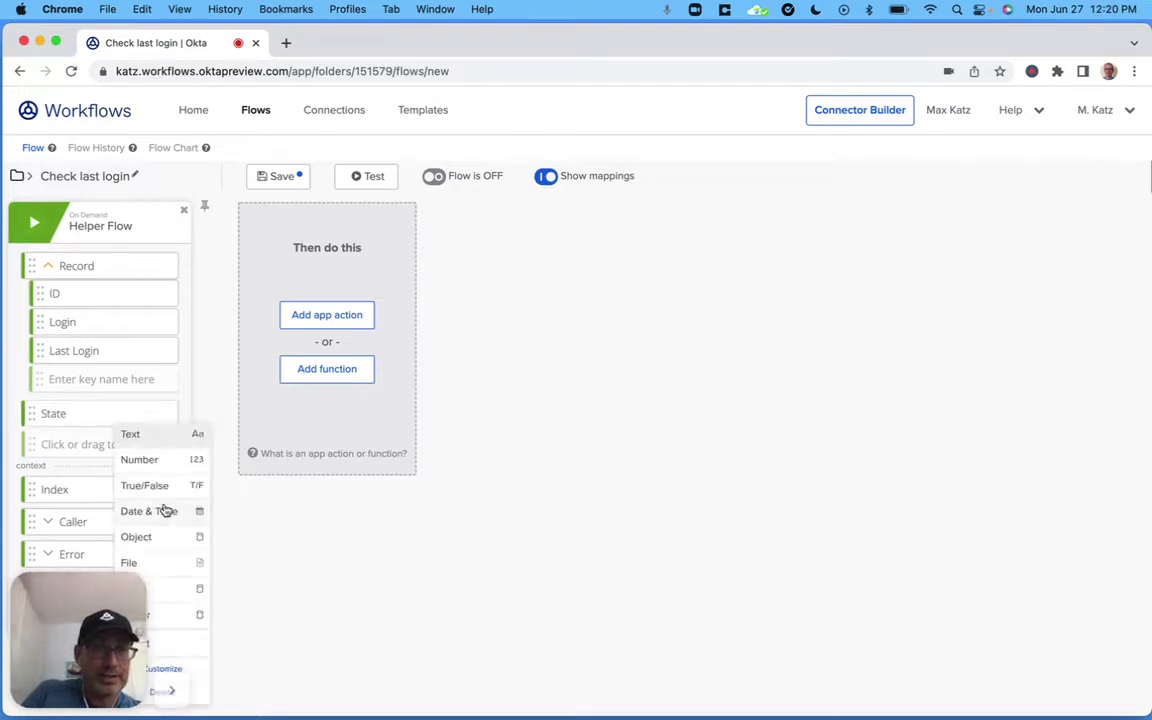
pyautogui.click(159, 538)
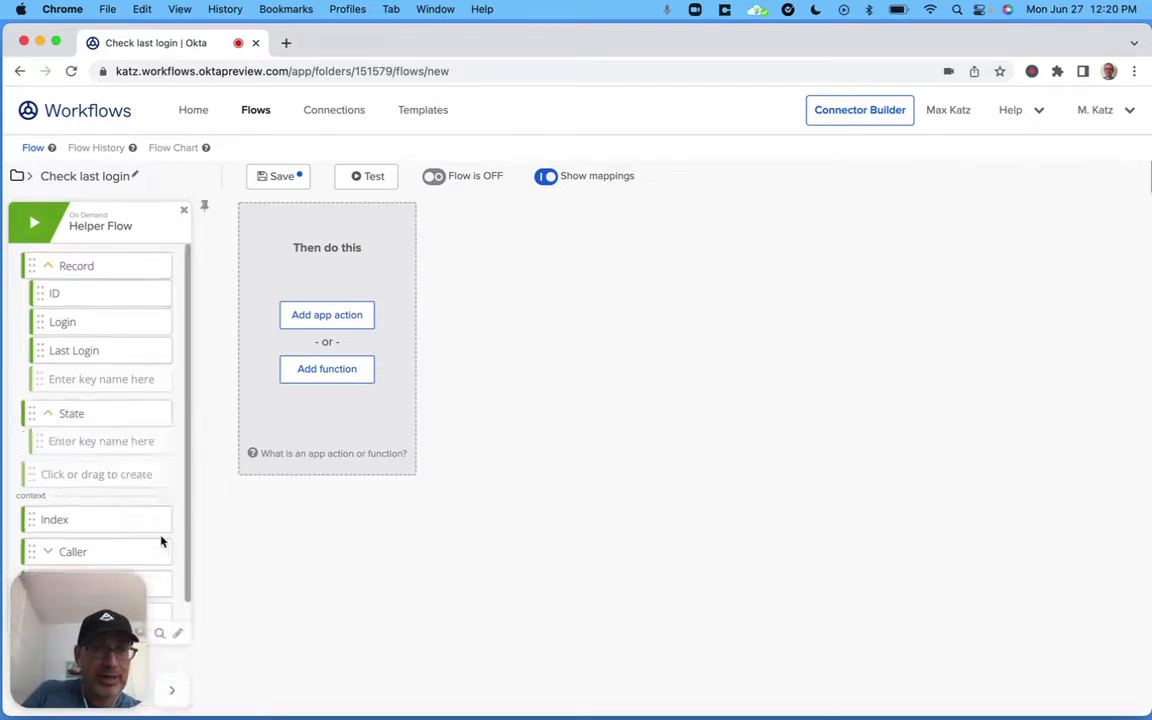
pyautogui.click(149, 441)
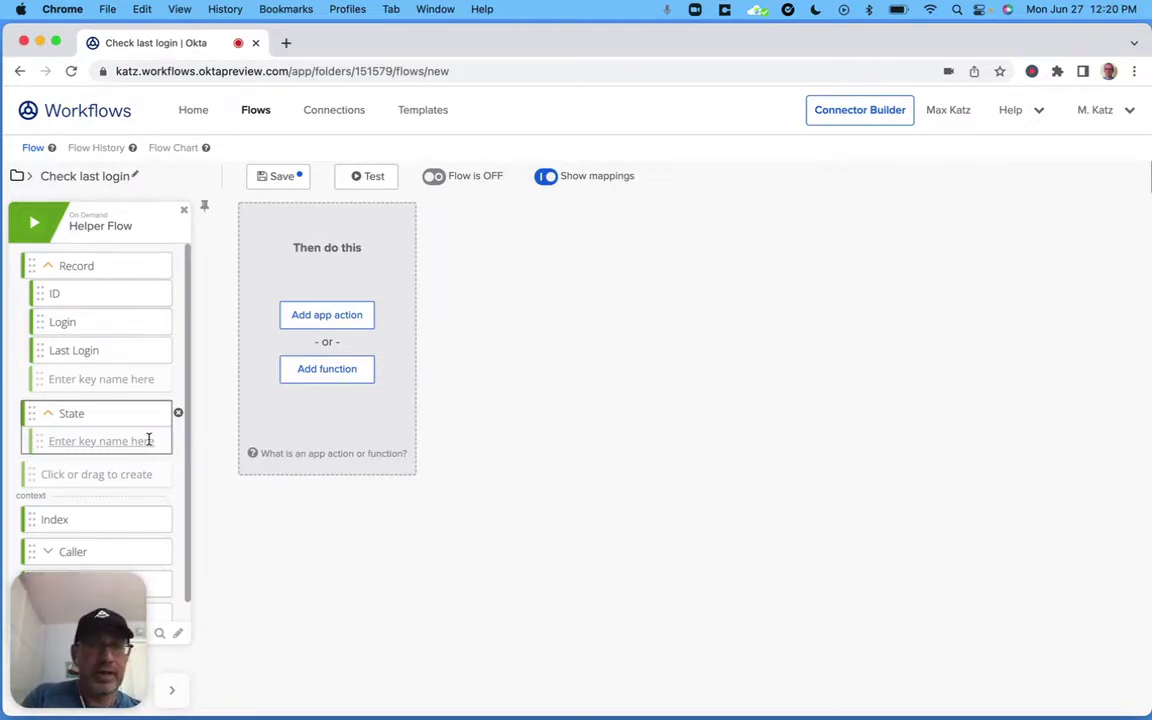
pyautogui.write('Time Window')
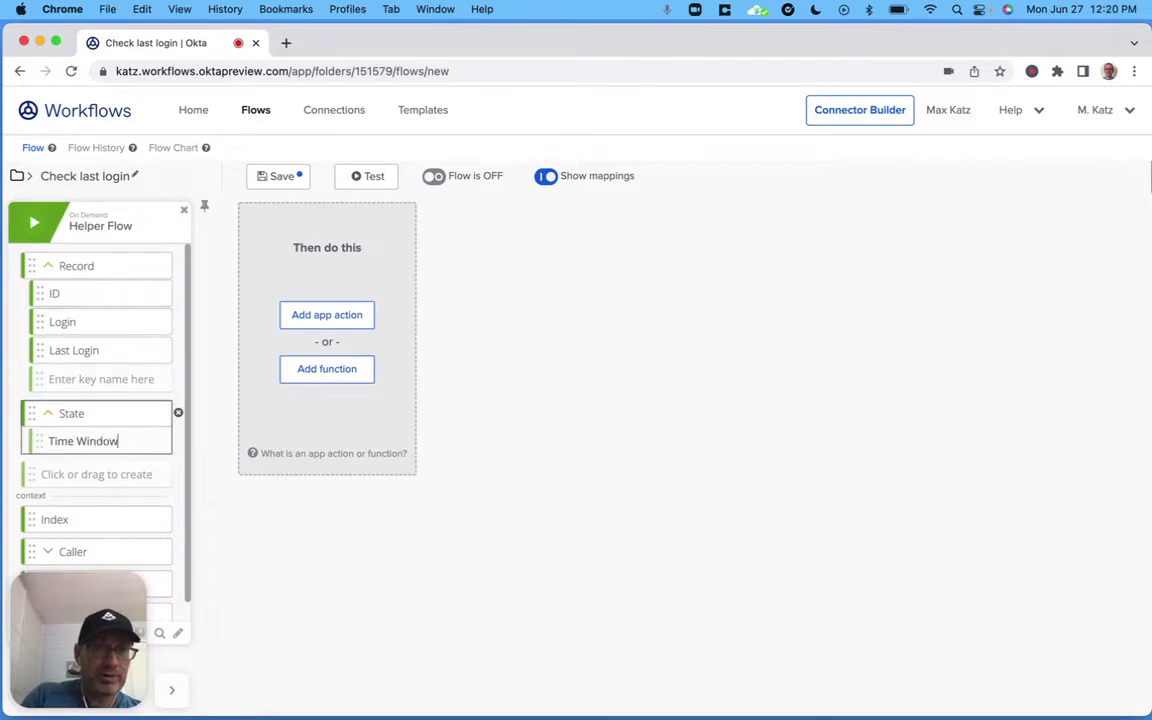
pyautogui.press('Return')
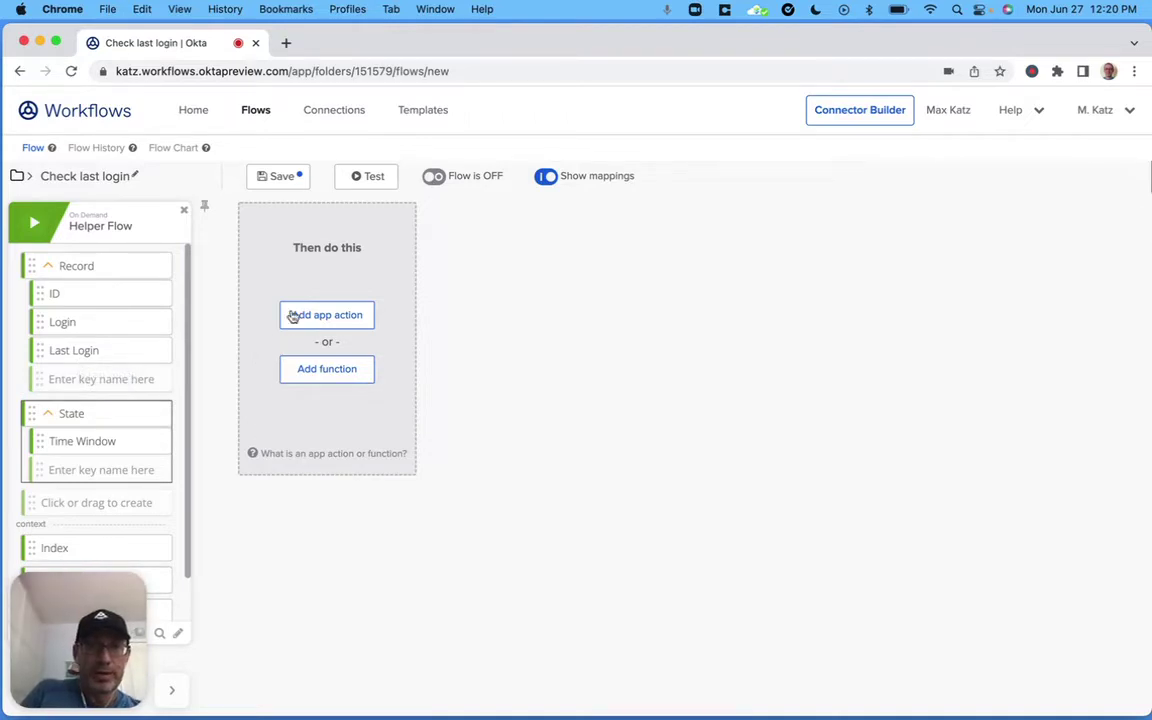
# - Add a Continue If step checking that Last Login is not empty
pyautogui.click(326, 381)
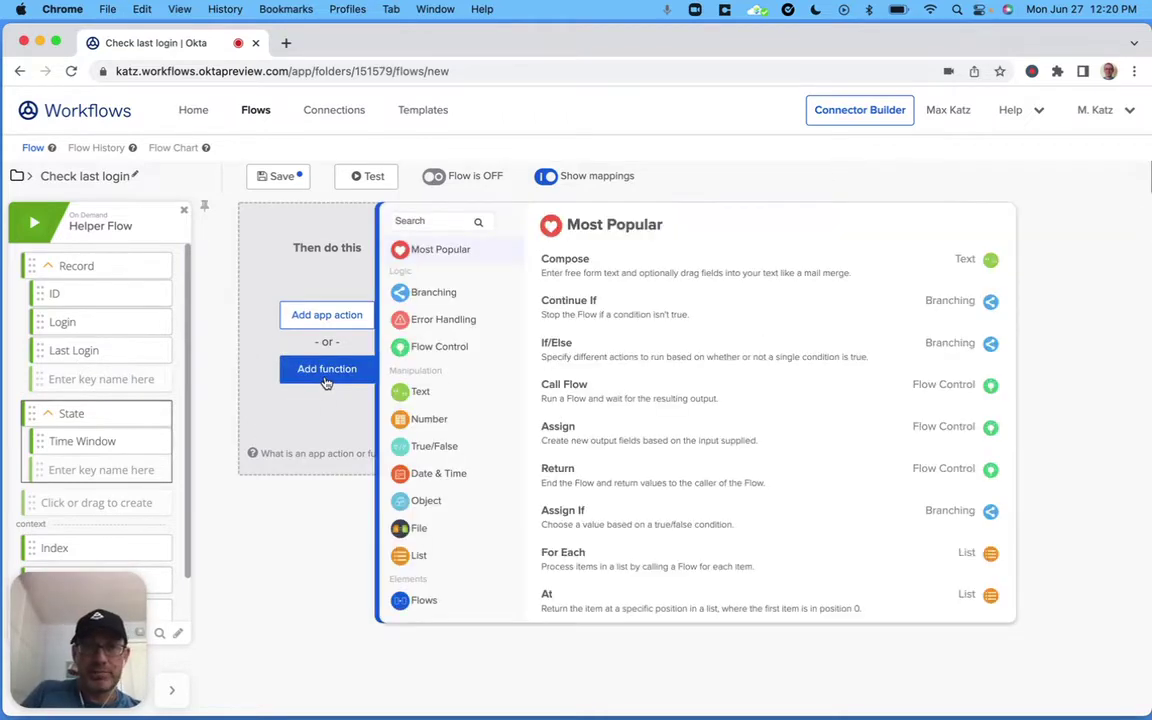
pyautogui.click(617, 315)
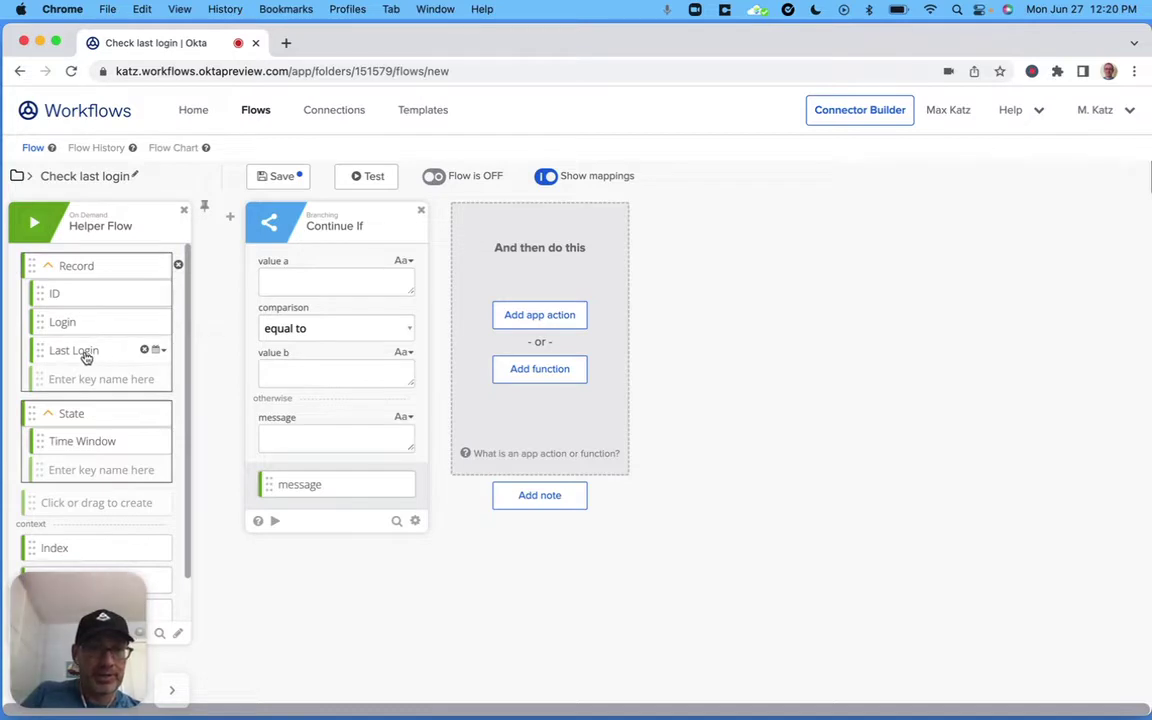
pyautogui.moveTo(85, 352); pyautogui.dragTo(311, 288)
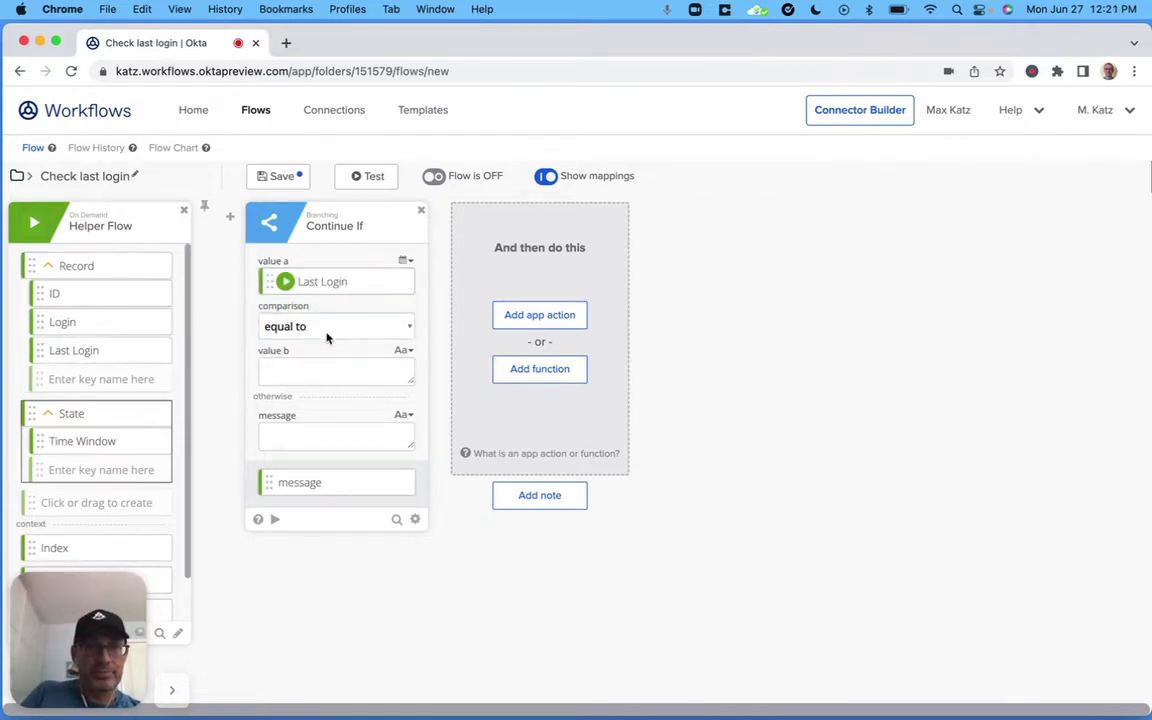
pyautogui.click(329, 330)
pyautogui.click(334, 548)
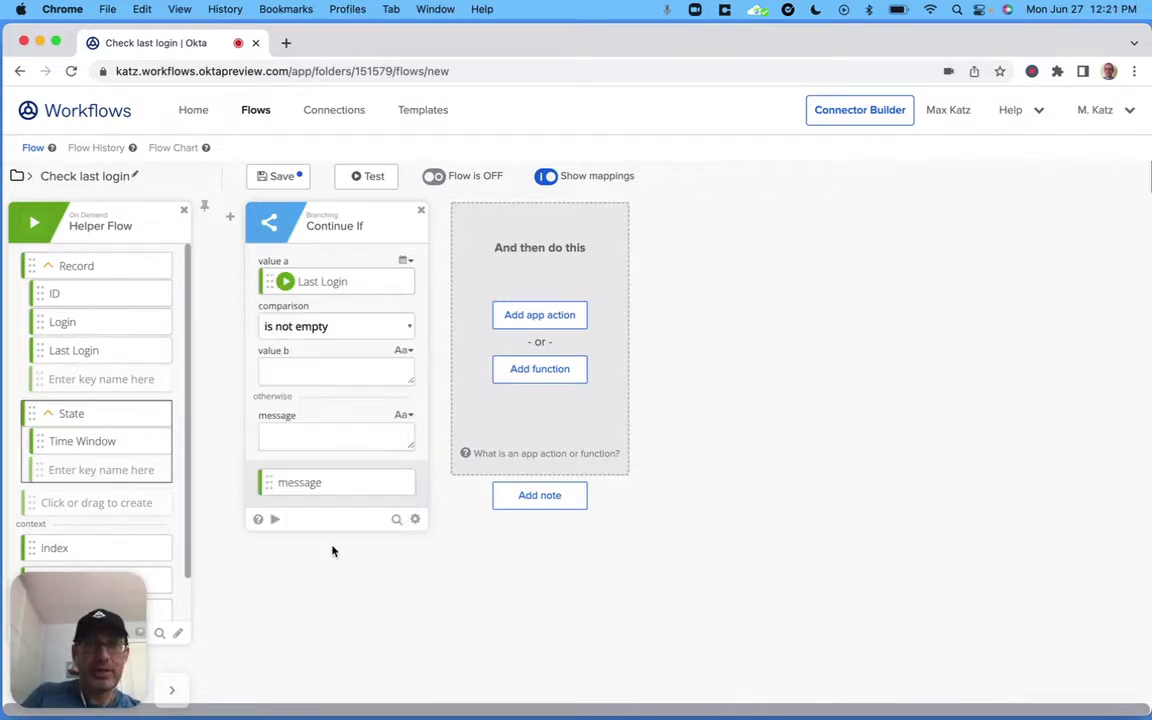
# - Set the otherwise message to 'Last login is empty' and save the helper flow
pyautogui.click(297, 441)
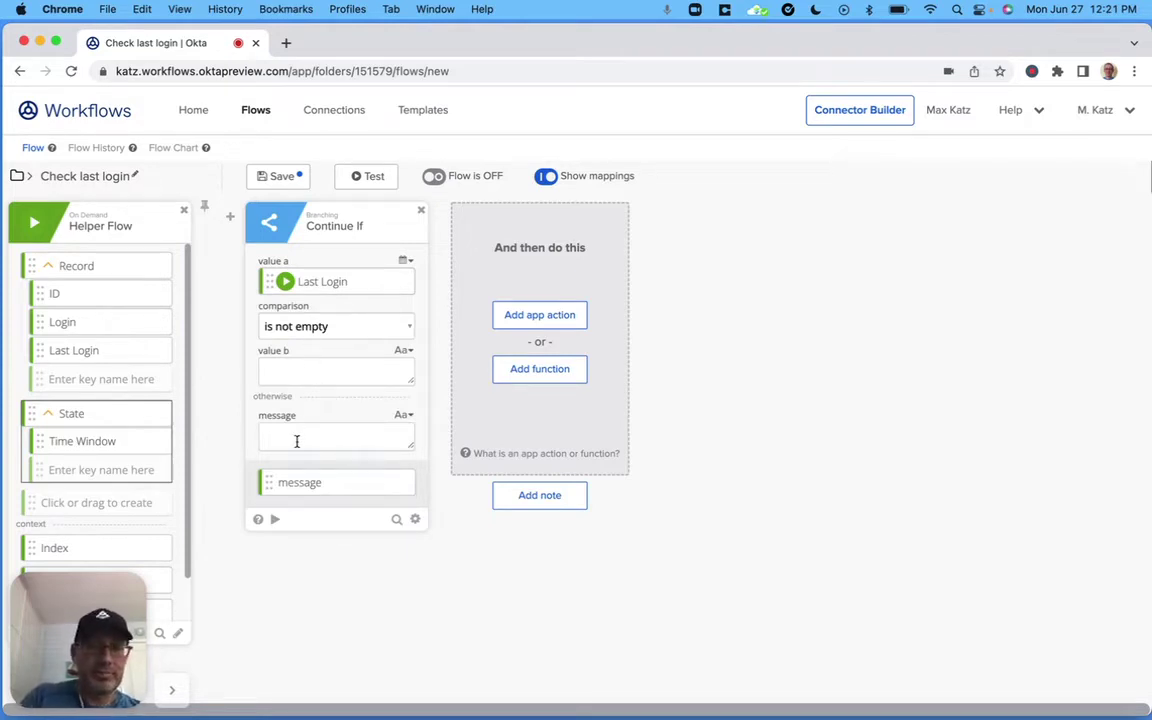
pyautogui.write('Last ')
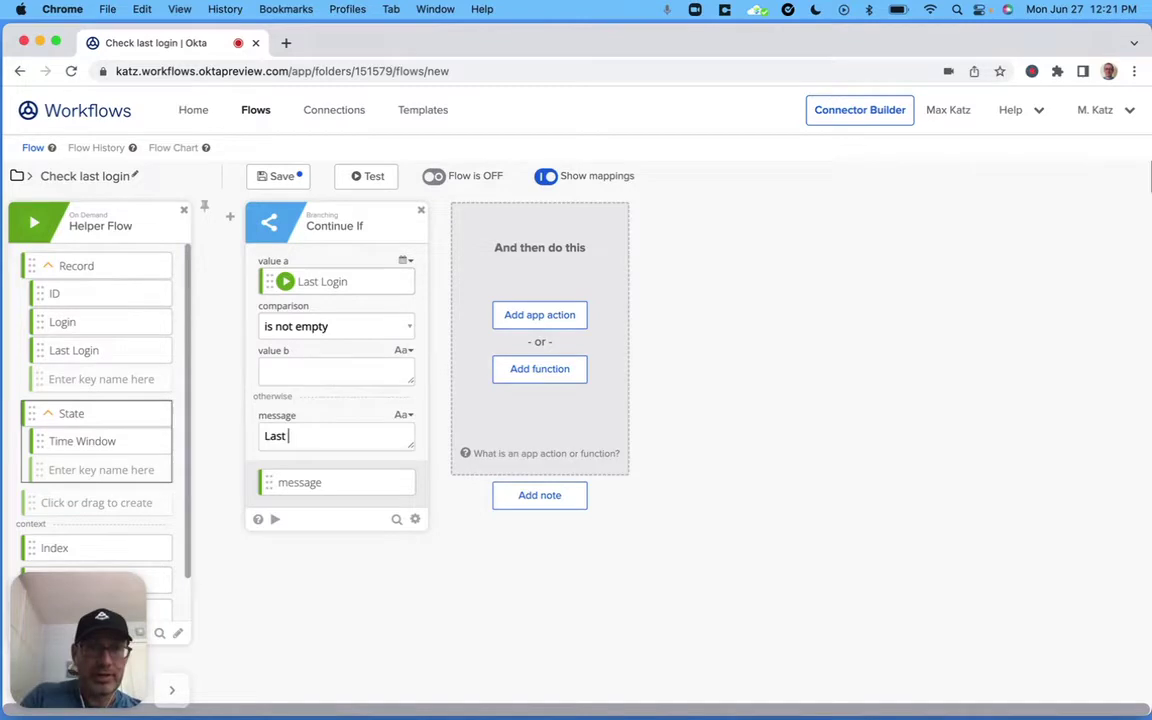
pyautogui.write('login is emtp')
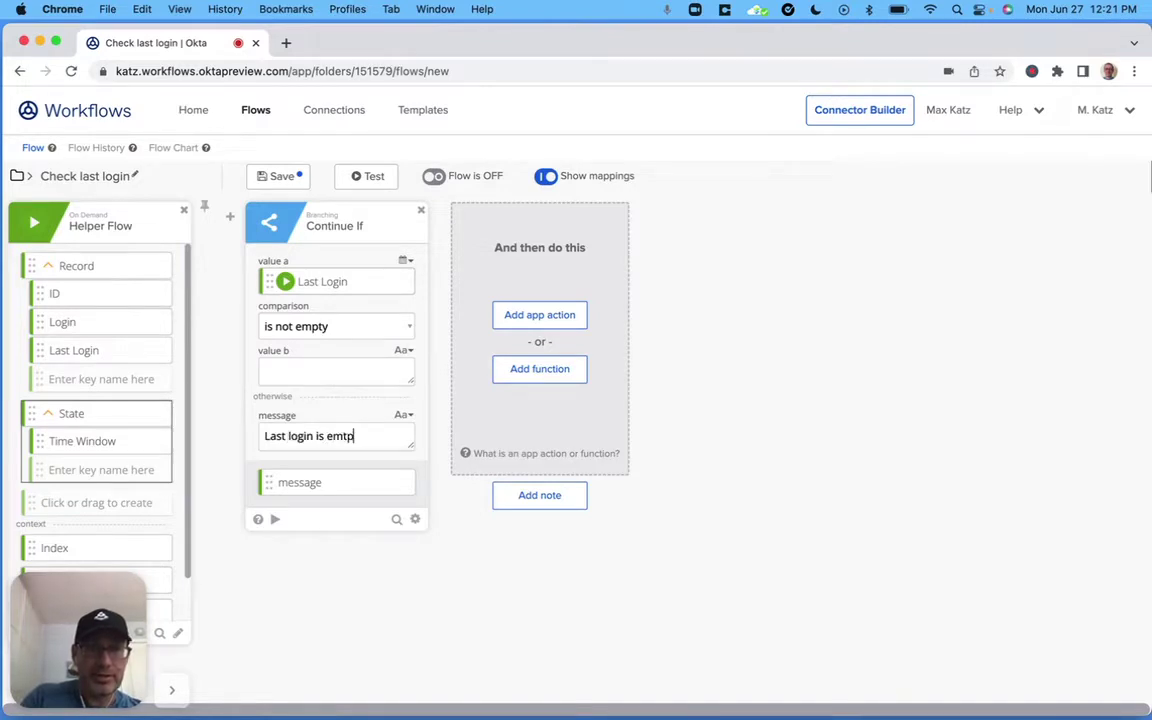
pyautogui.write('y')
pyautogui.press('BackSpace')
pyautogui.press('BackSpace')
pyautogui.press('BackSpace')
pyautogui.write('pty')
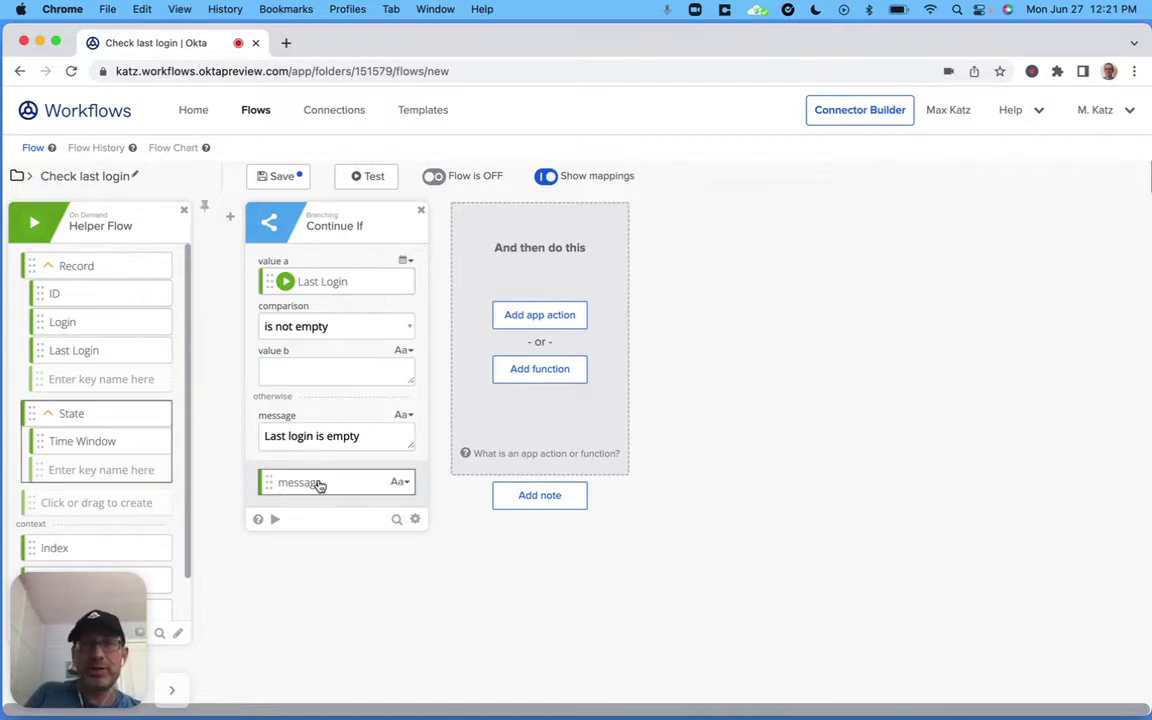
pyautogui.click(283, 177)
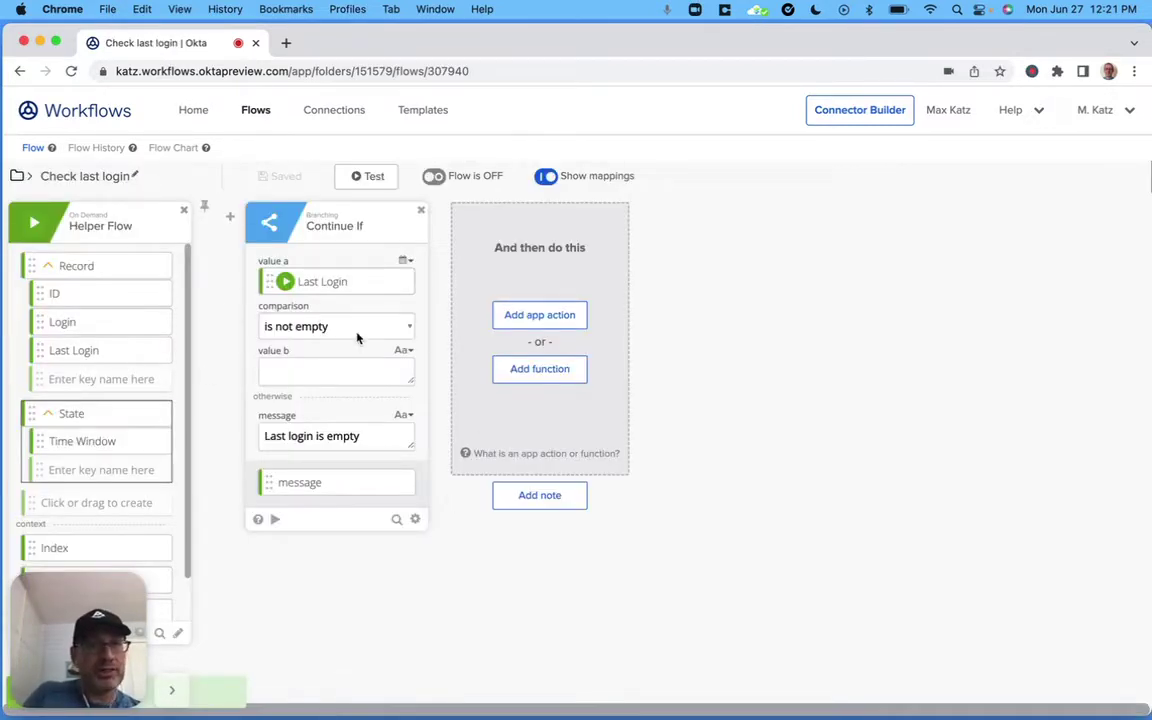
# - Copy the sample JSON from the notes and open the helper flow's test dialog
pyautogui.hotkey('ctrl', 'Up')
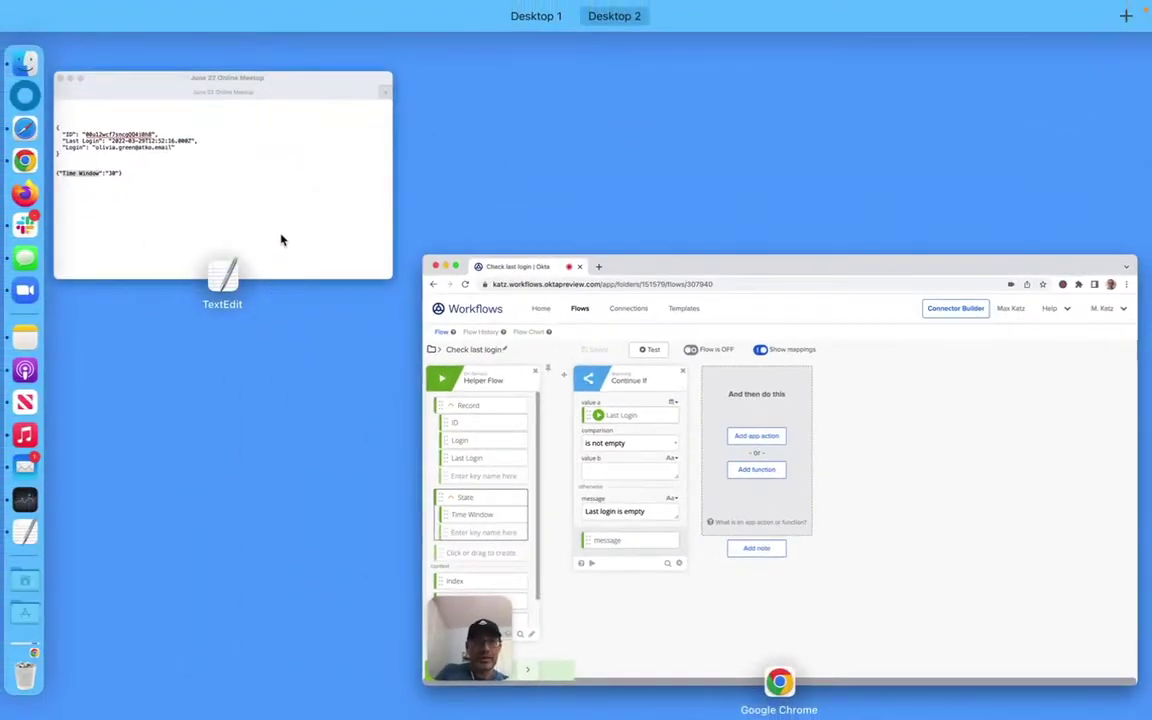
pyautogui.click(283, 239)
pyautogui.click(246, 384)
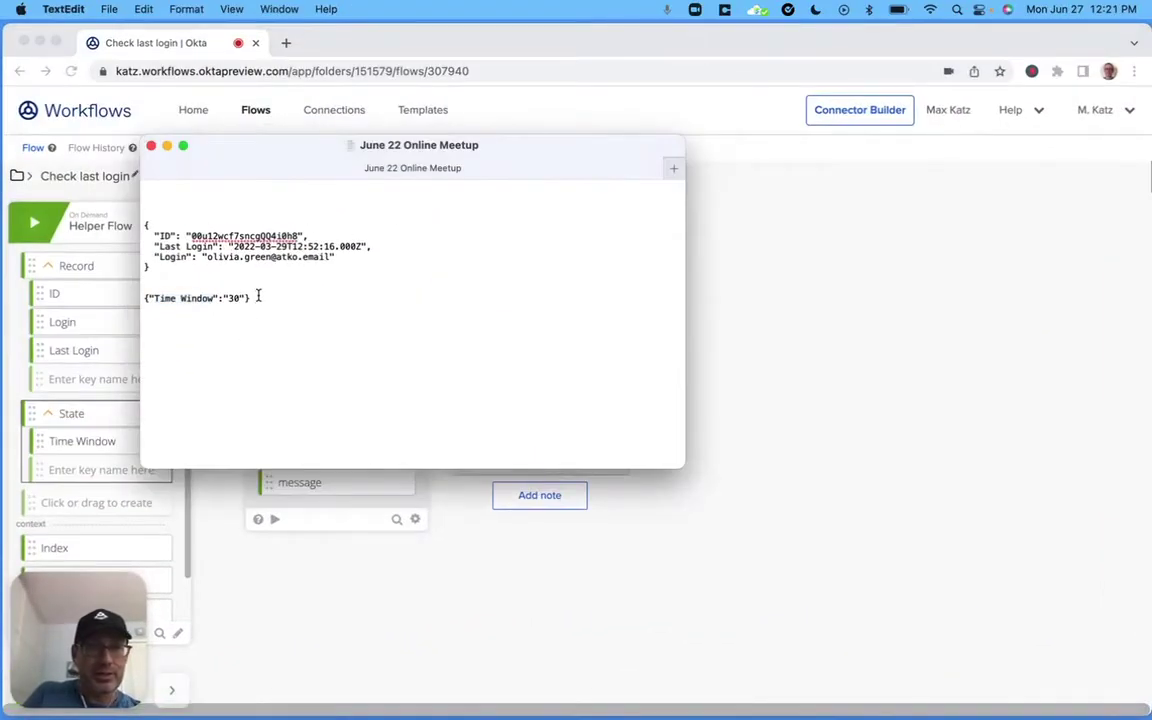
pyautogui.moveTo(253, 298); pyautogui.dragTo(128, 228)
pyautogui.press('super+c')
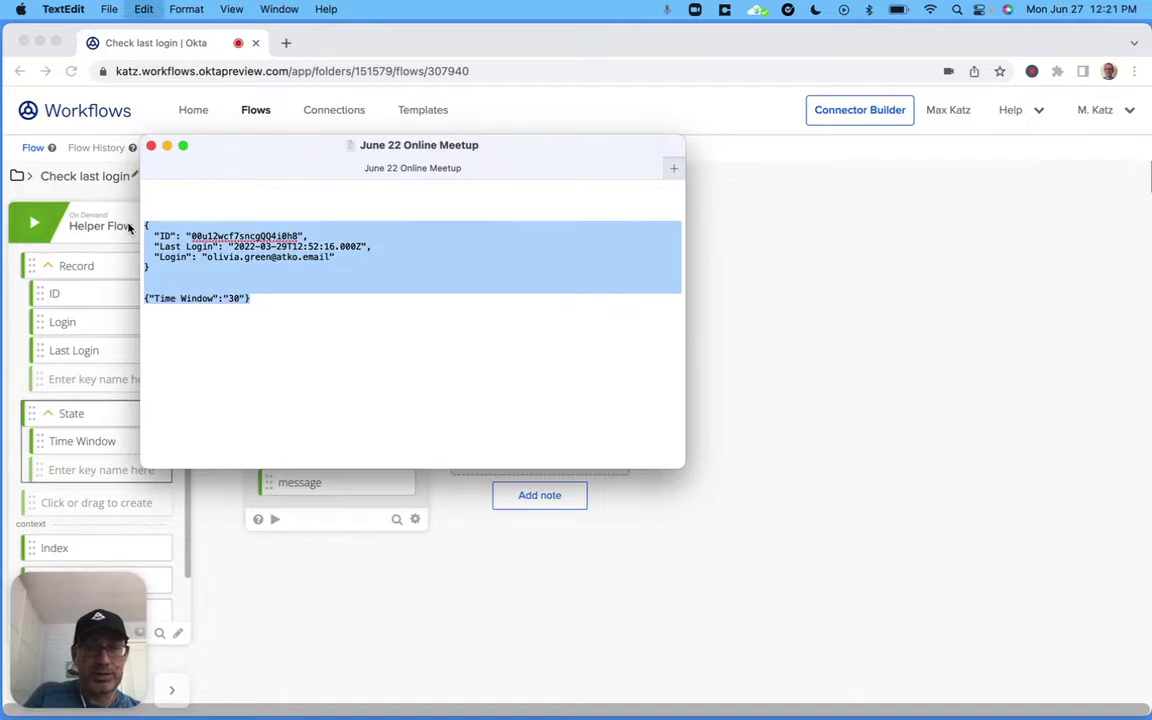
pyautogui.click(728, 386)
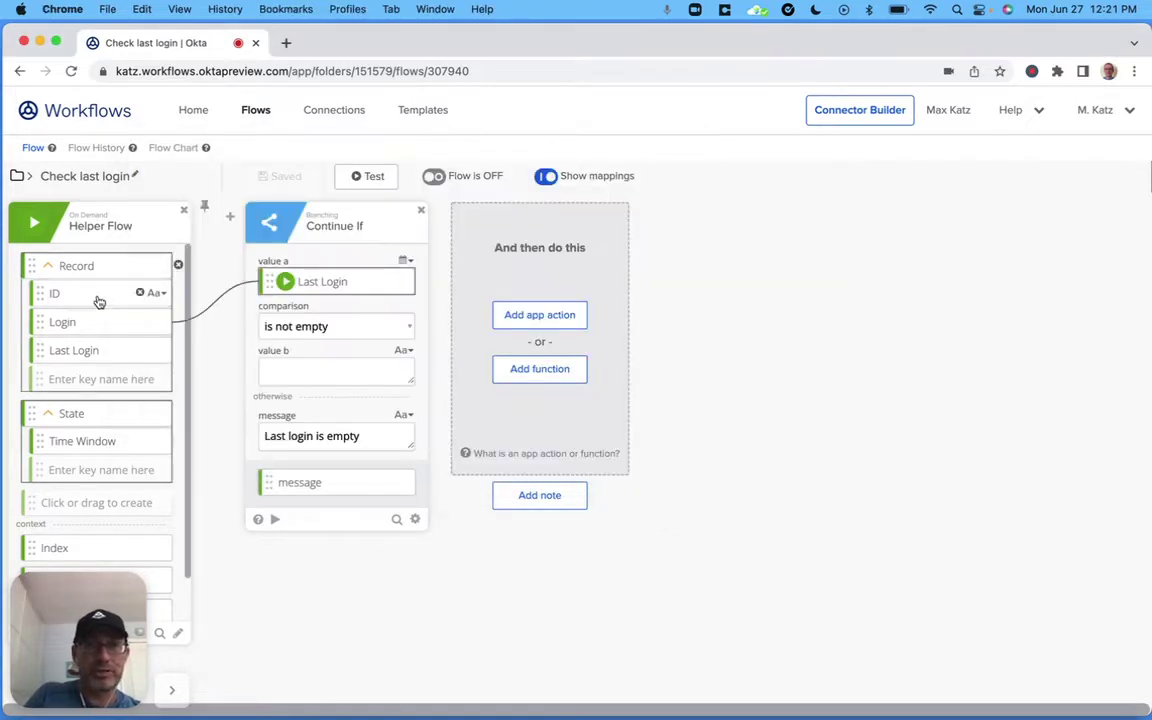
pyautogui.click(369, 178)
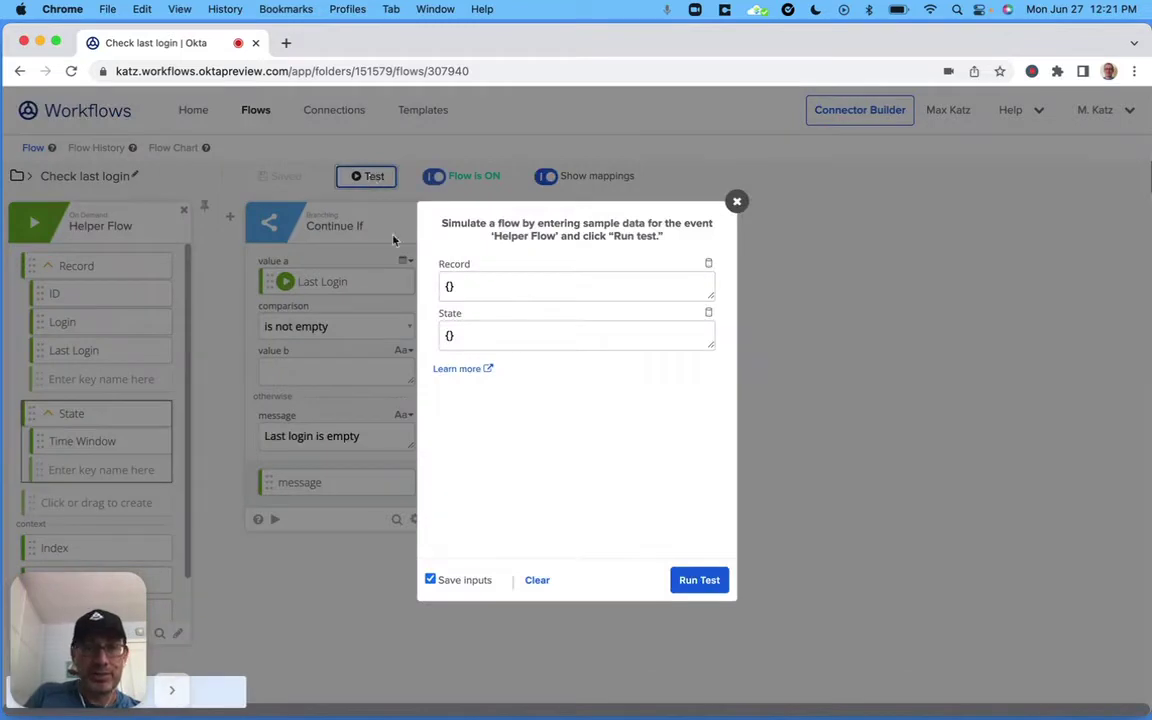
# - Paste the sample user record JSON into the Record test input
pyautogui.press('super+Tab')
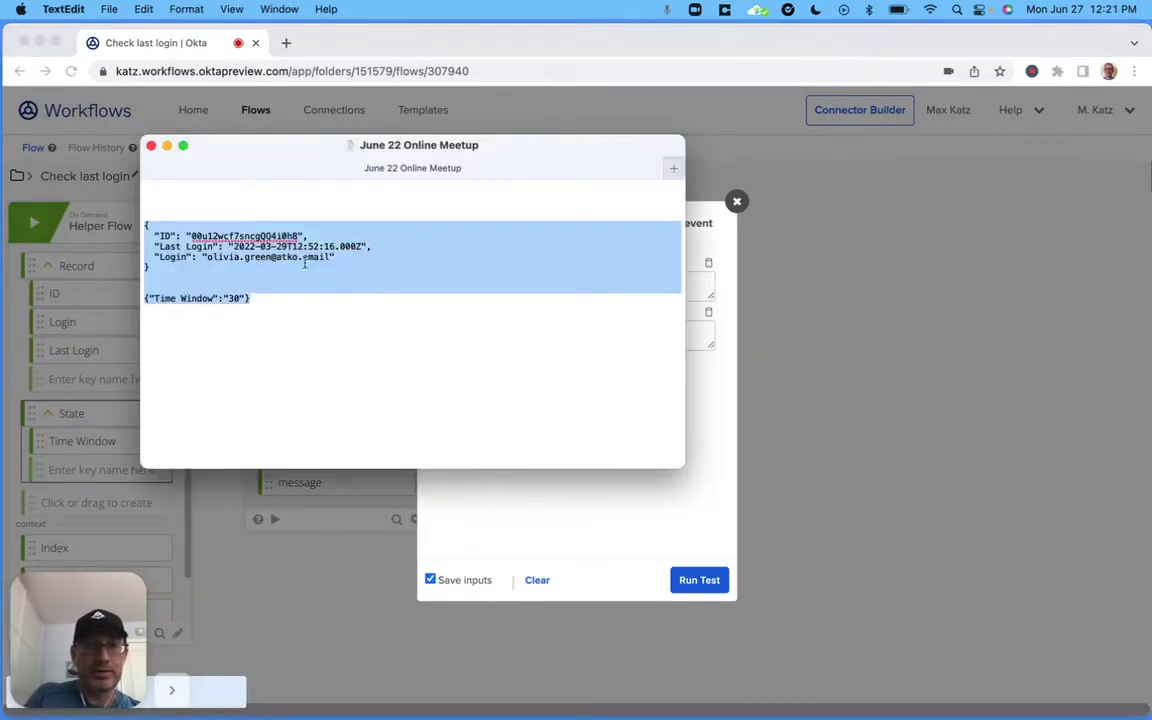
pyautogui.click(370, 347)
pyautogui.moveTo(147, 268); pyautogui.dragTo(114, 212)
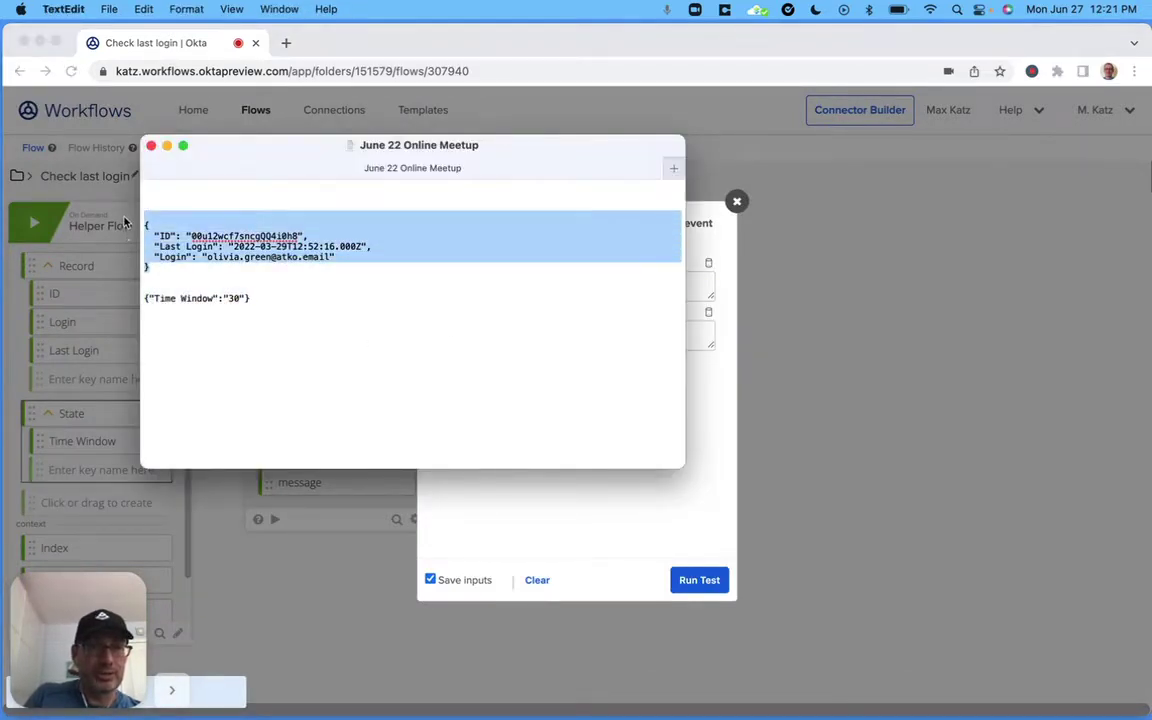
pyautogui.press('super+c')
pyautogui.click(497, 479)
pyautogui.click(499, 285)
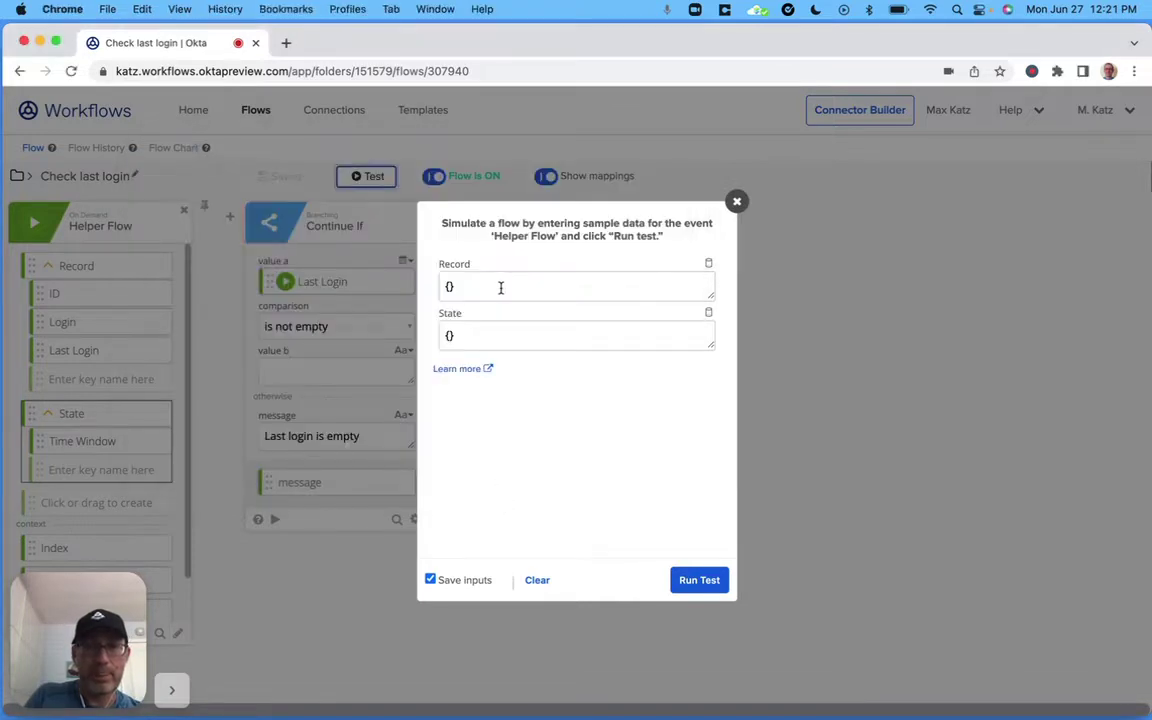
pyautogui.press('super+a')
pyautogui.press('BackSpace')
pyautogui.press('super+v')
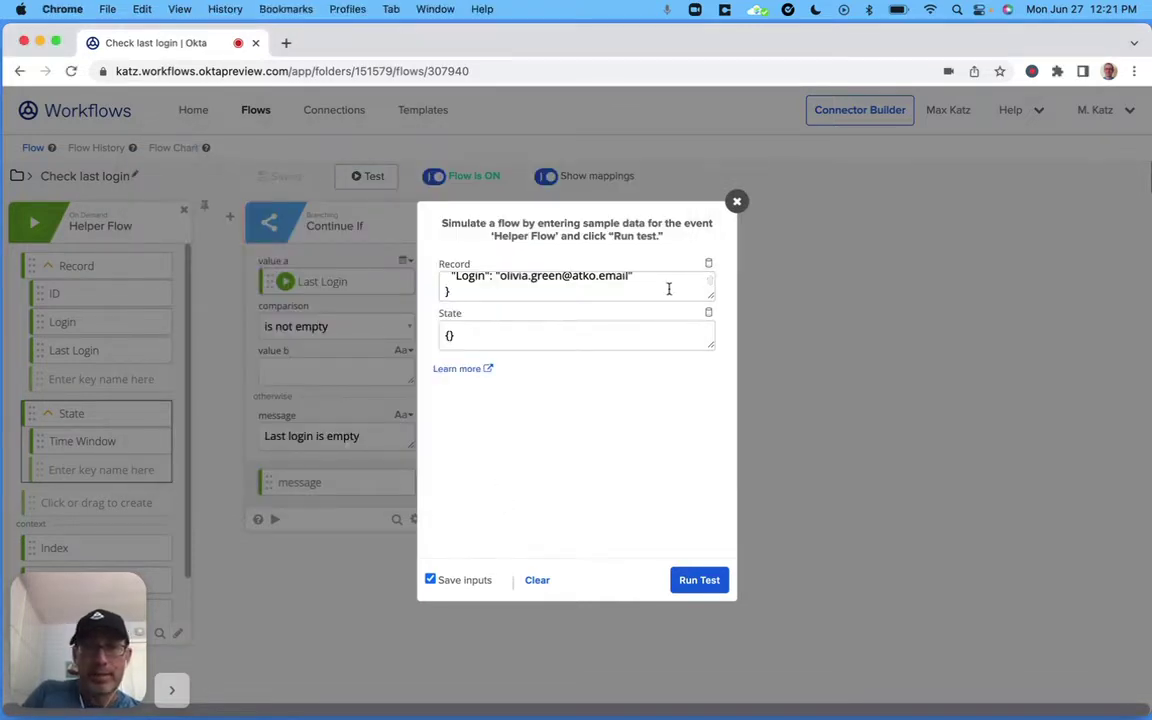
pyautogui.moveTo(712, 298); pyautogui.dragTo(712, 383)
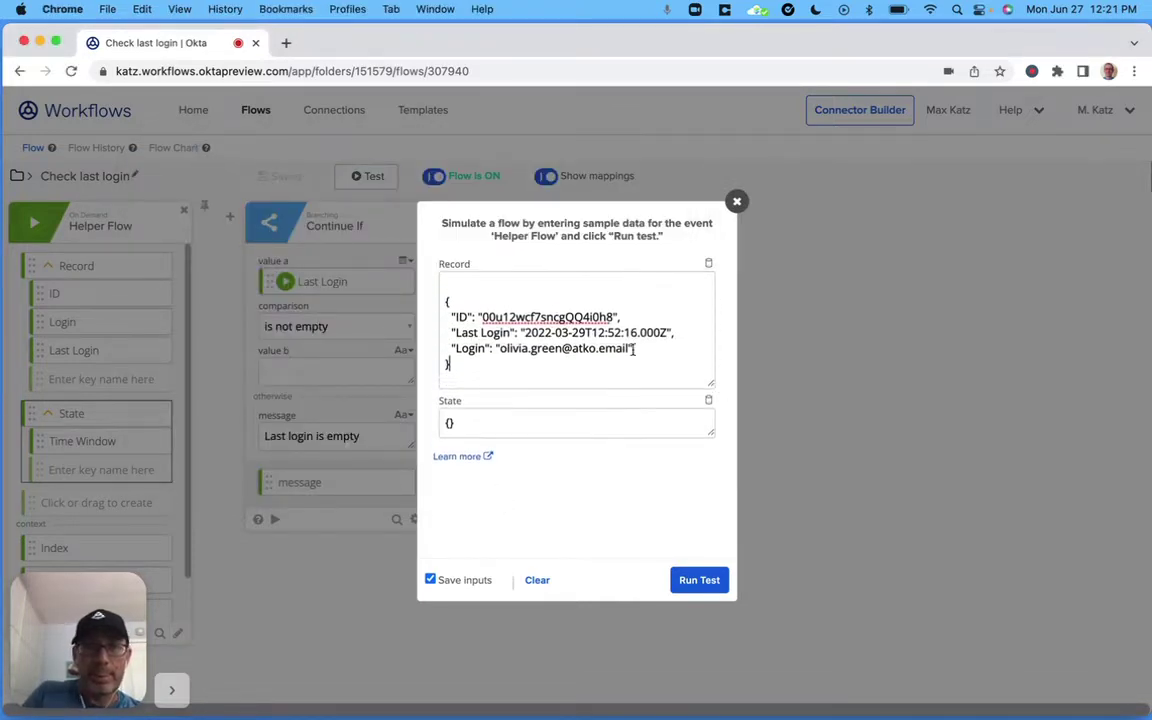
pyautogui.click(446, 300)
pyautogui.press('BackSpace')
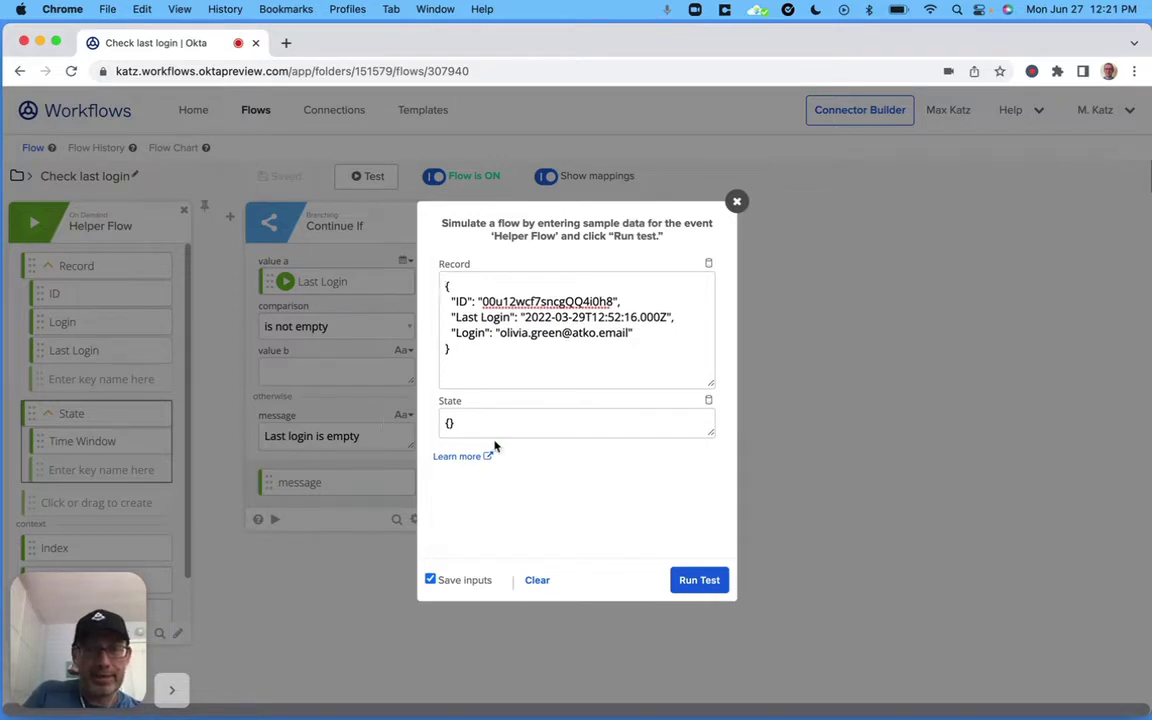
# - Fill State with {"Time Window":"30"} and run the test
pyautogui.press('super+Tab')
pyautogui.moveTo(251, 298); pyautogui.dragTo(143, 297)
pyautogui.press('super+c')
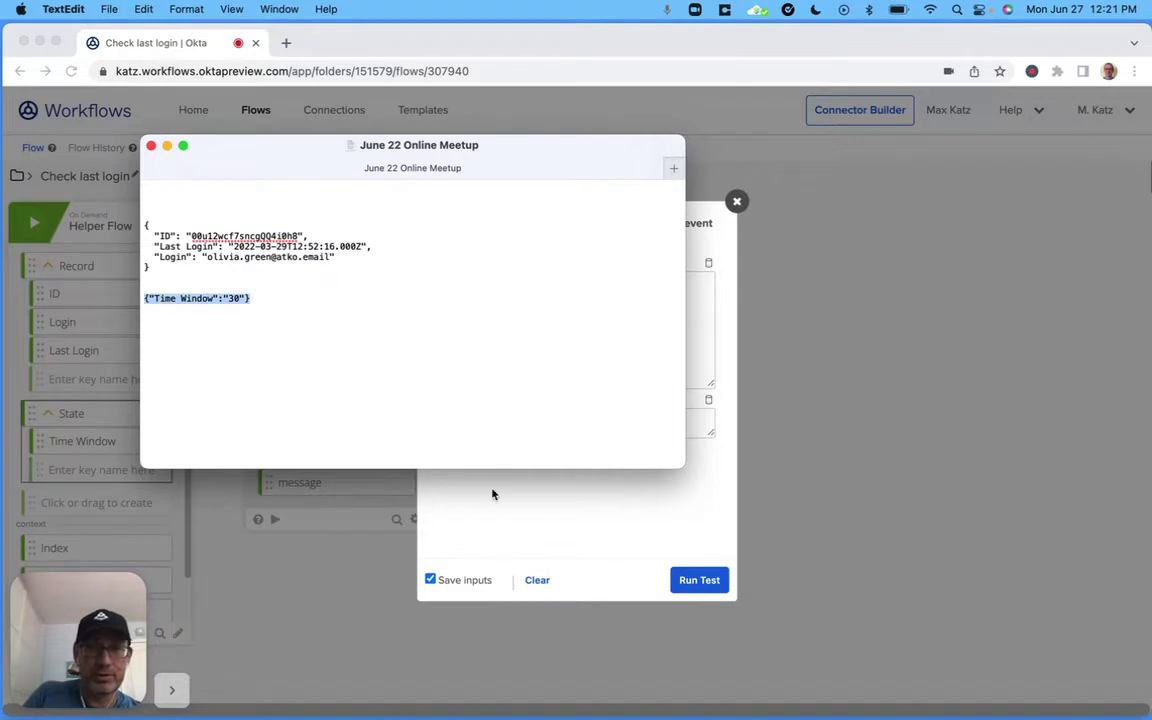
pyautogui.press('super+Tab')
pyautogui.click(499, 422)
pyautogui.press('super+a')
pyautogui.press('super+v')
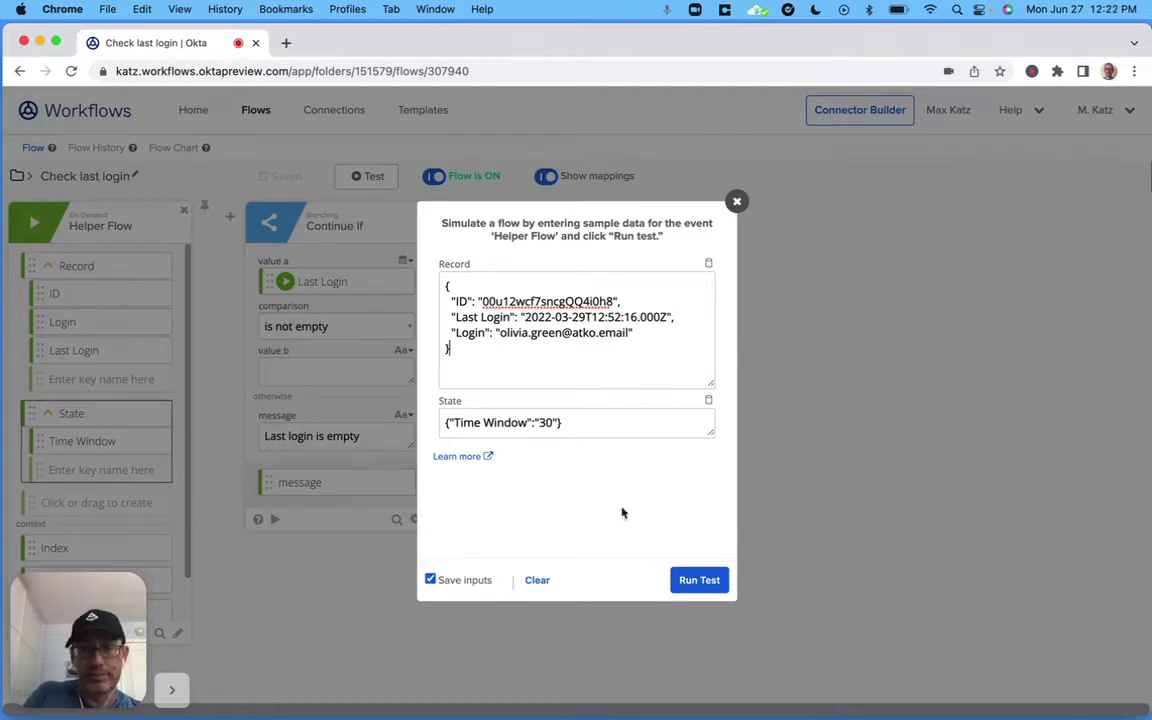
pyautogui.click(700, 582)
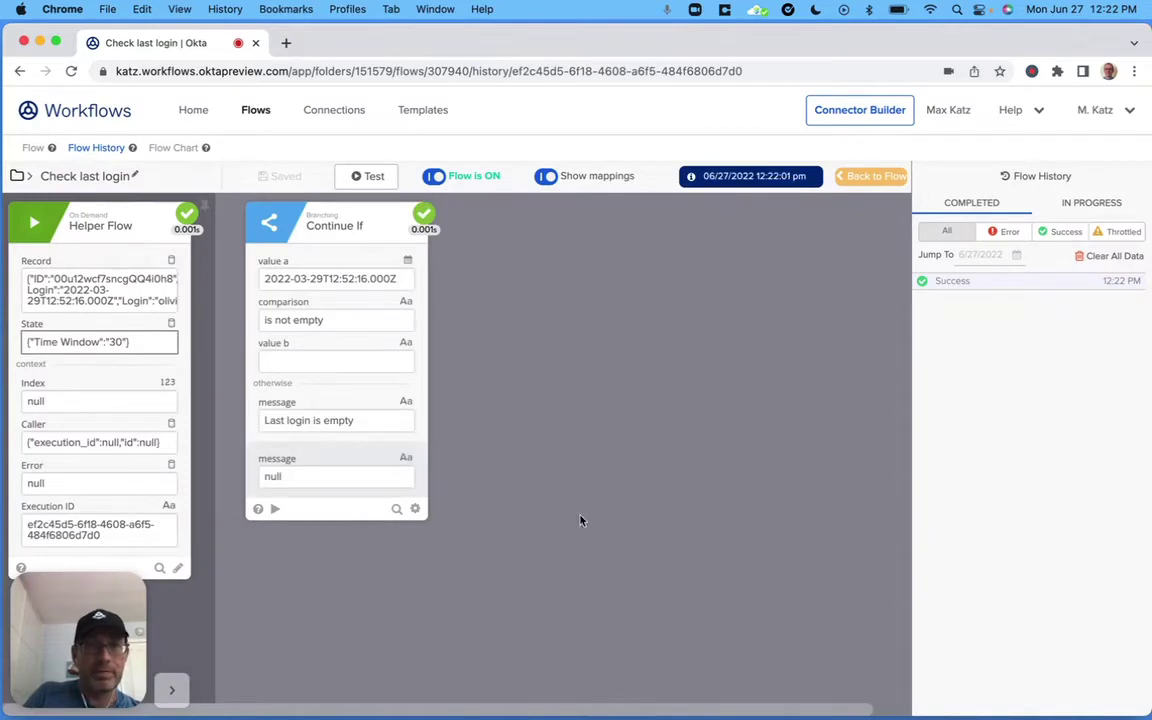
pyautogui.click(153, 256)
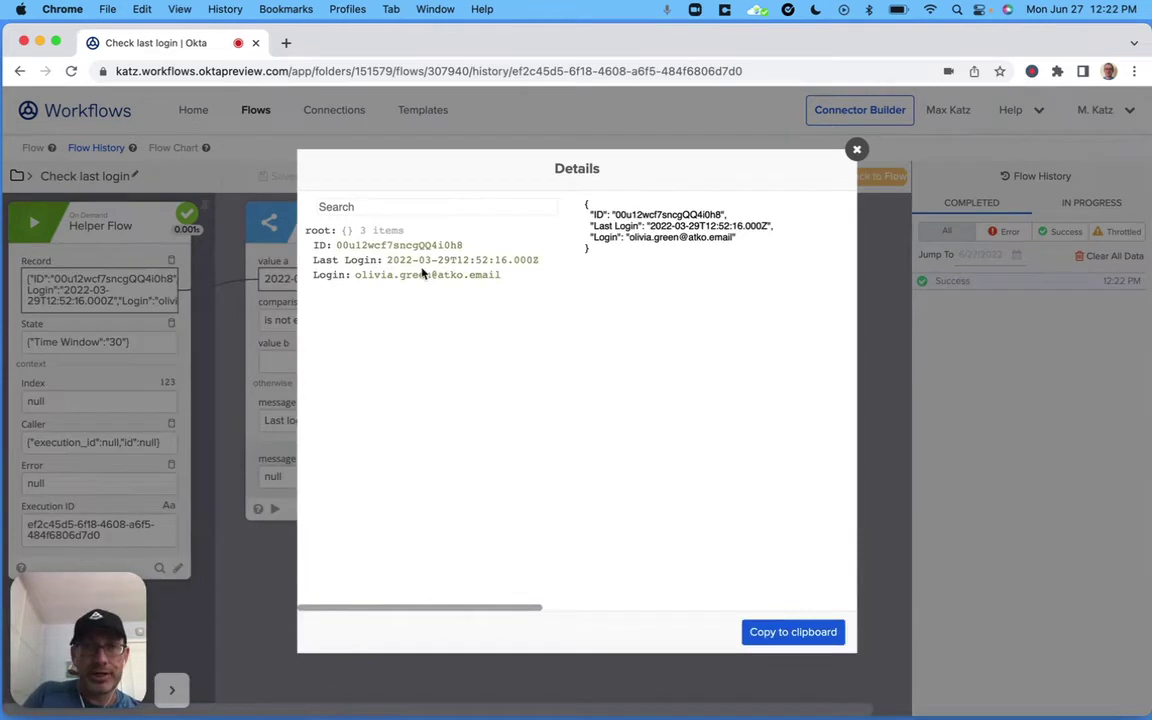
pyautogui.click(856, 149)
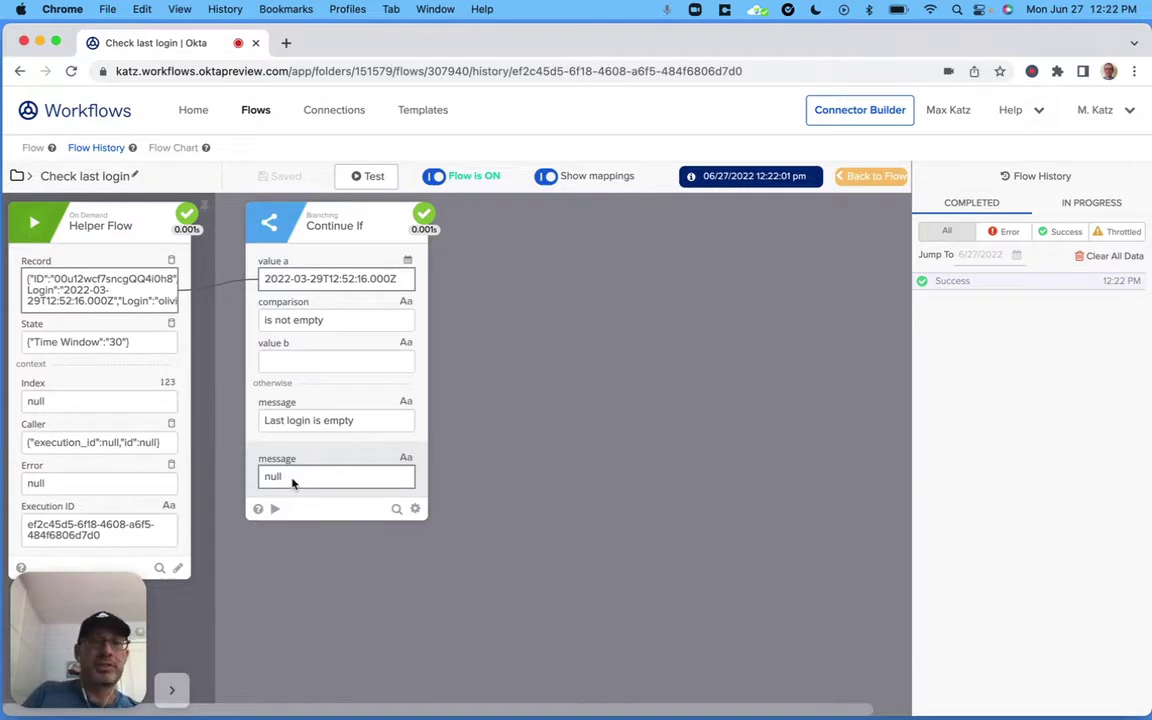
pyautogui.click(874, 177)
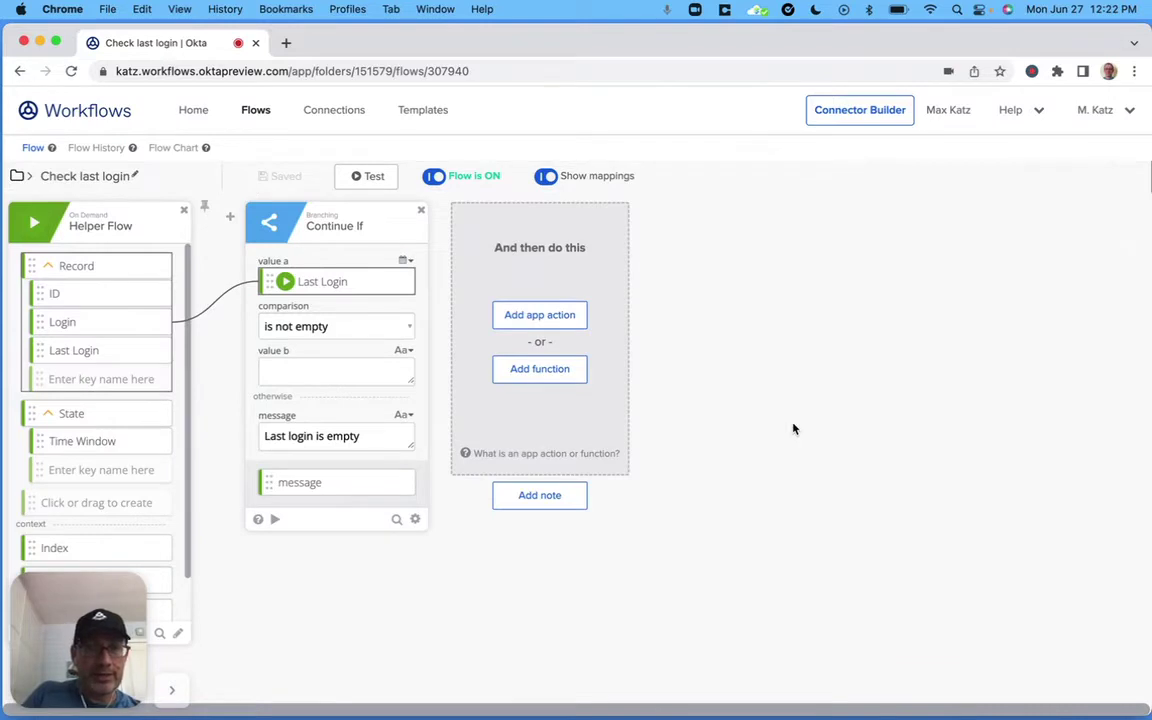
# - Add a Date & Time Now function after the Continue If step
pyautogui.click(533, 368)
pyautogui.write('now')
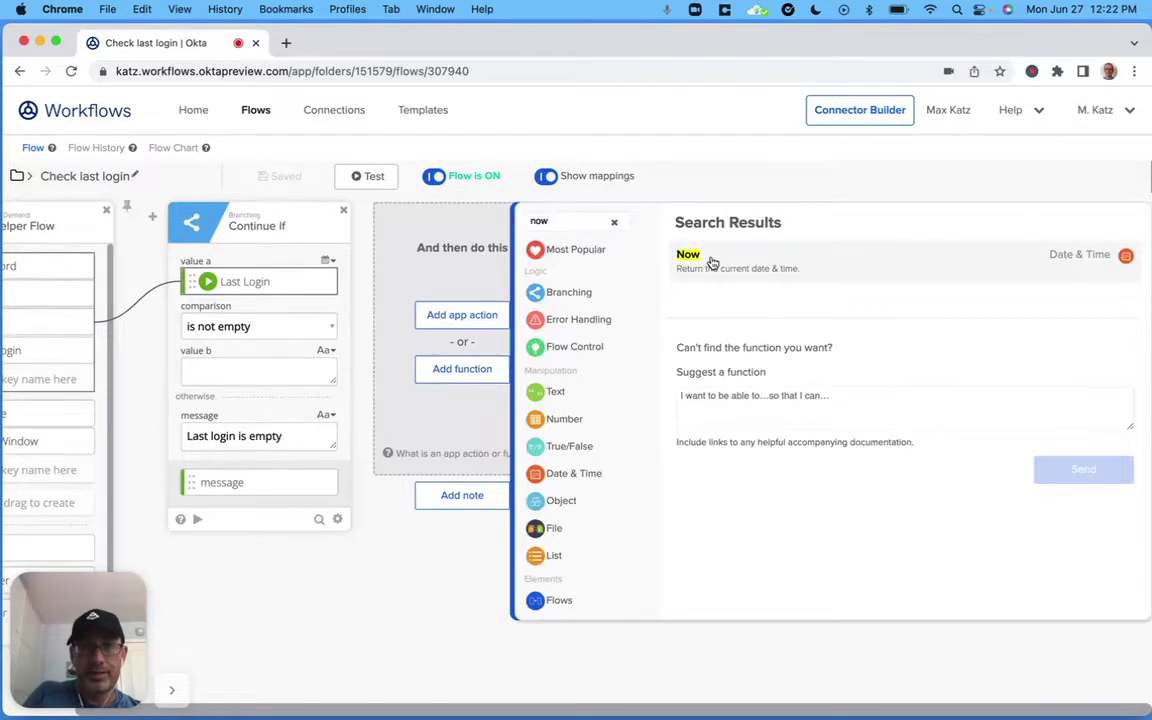
pyautogui.click(712, 262)
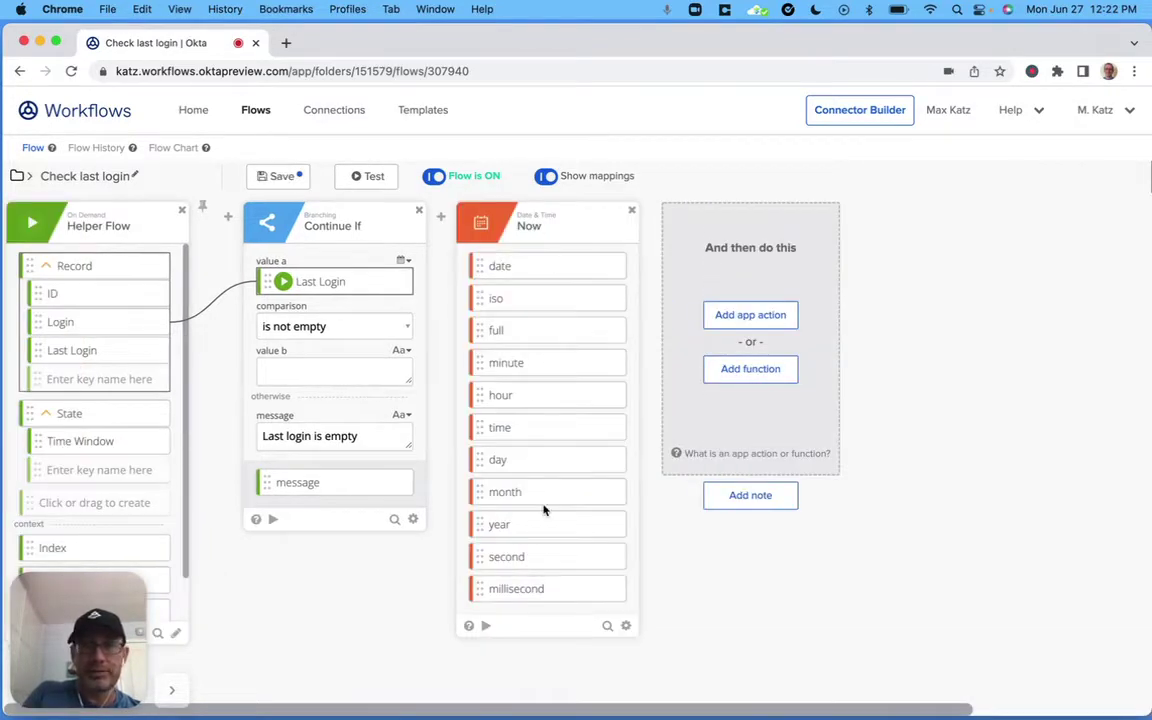
# - Run the Now card's test, review the current date-time output, and close it
pyautogui.click(485, 625)
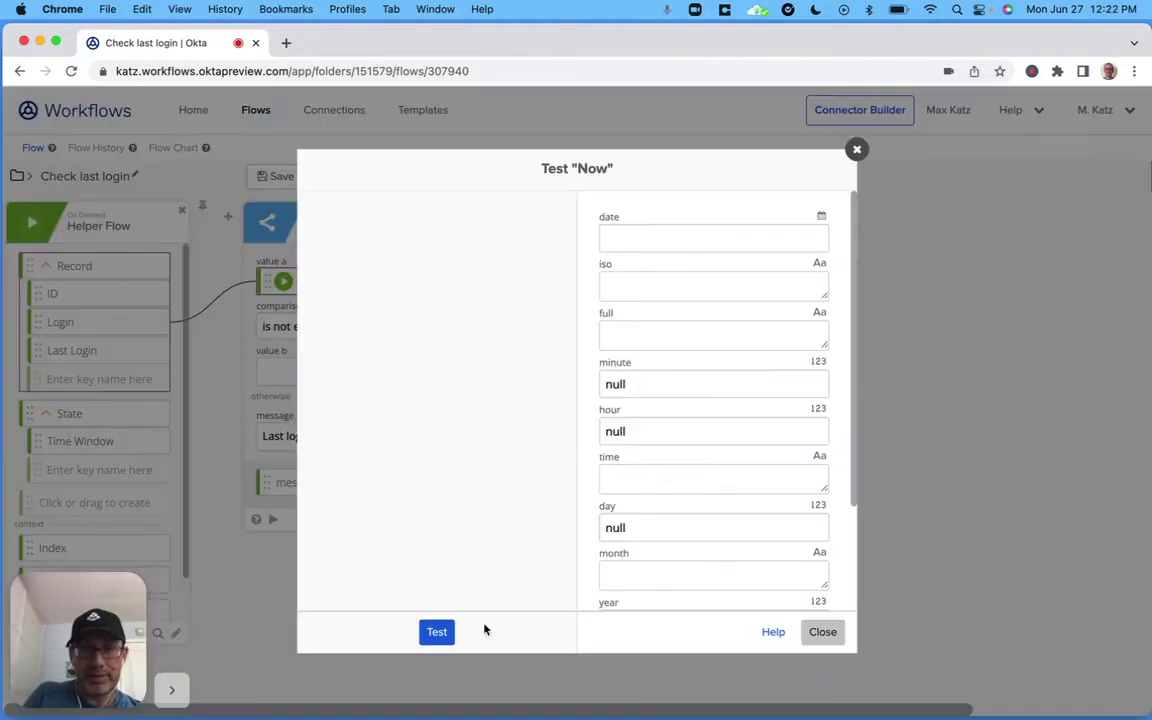
pyautogui.click(436, 632)
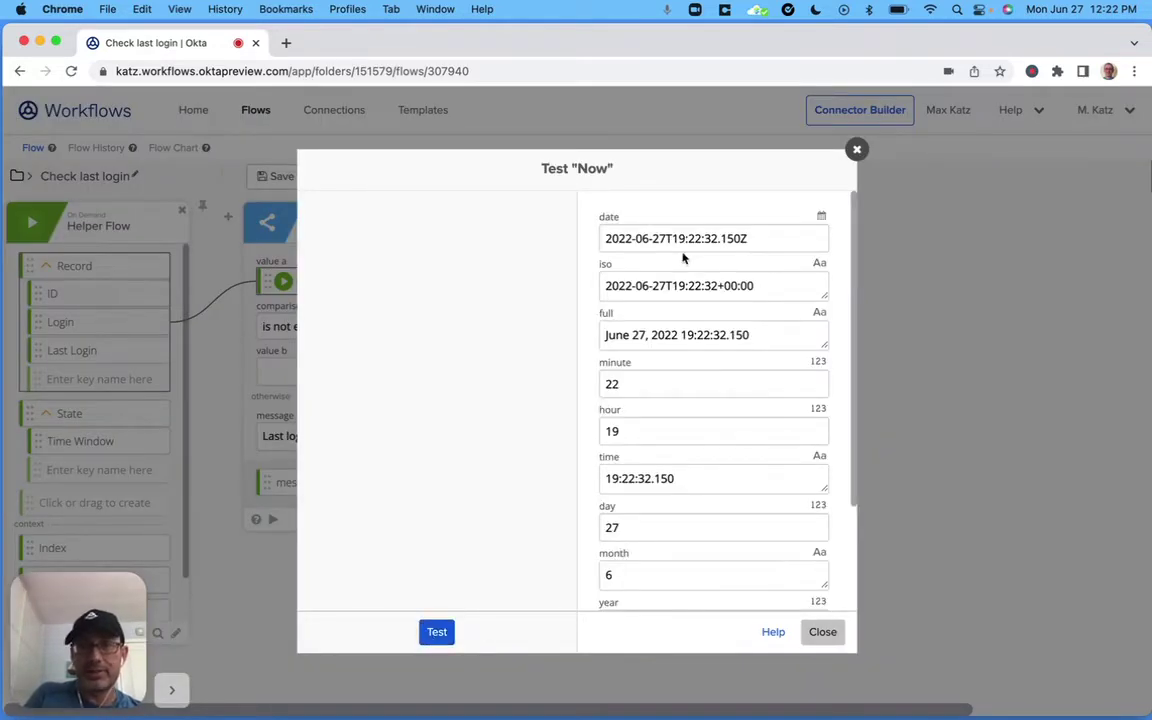
pyautogui.click(857, 149)
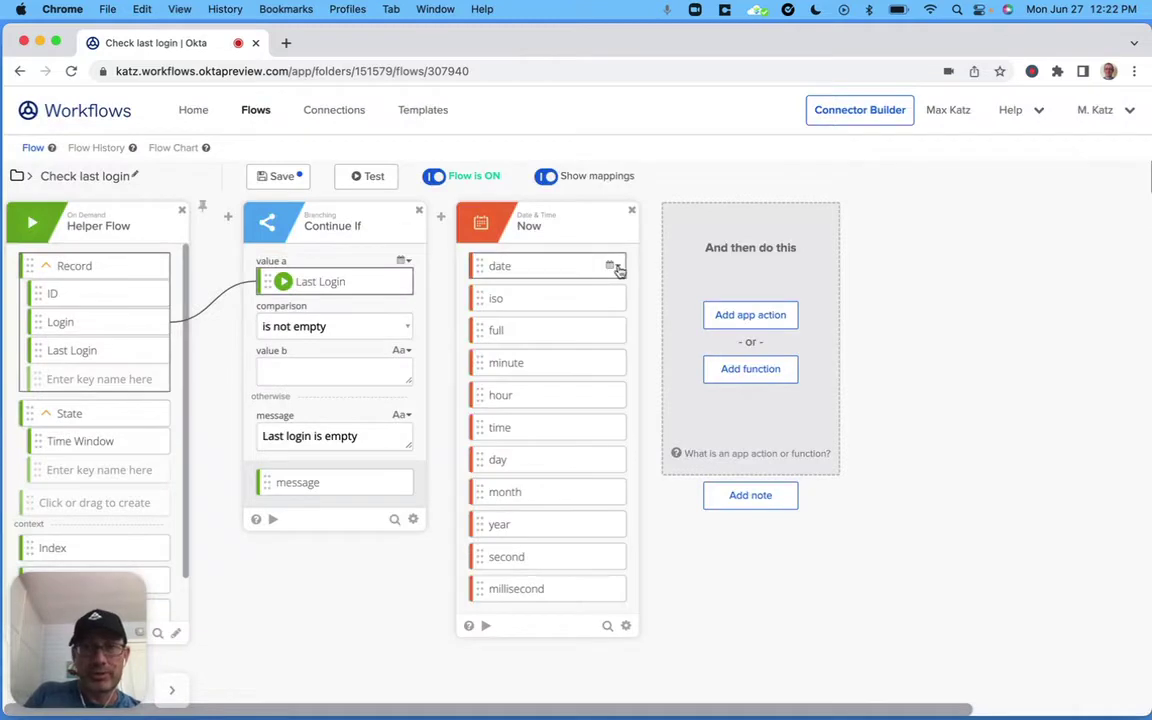
# - Rename the Now card's date output to 'today' through Customize
pyautogui.click(616, 267)
pyautogui.click(622, 313)
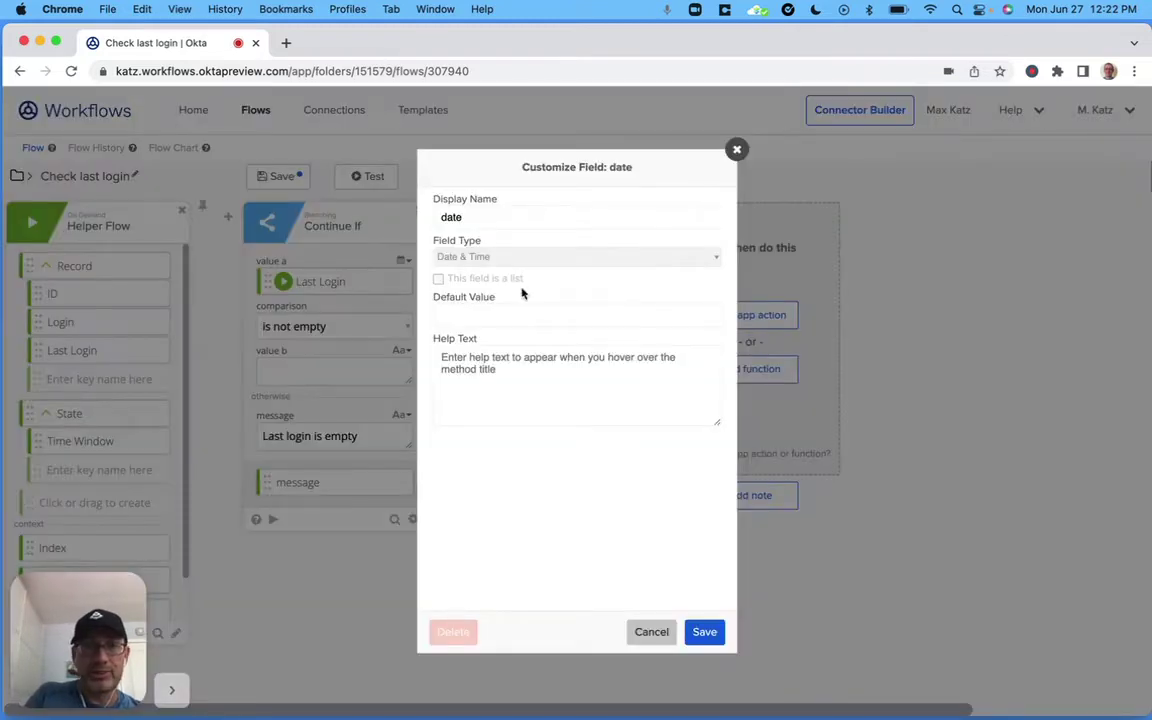
pyautogui.doubleClick(543, 223)
pyautogui.write('today')
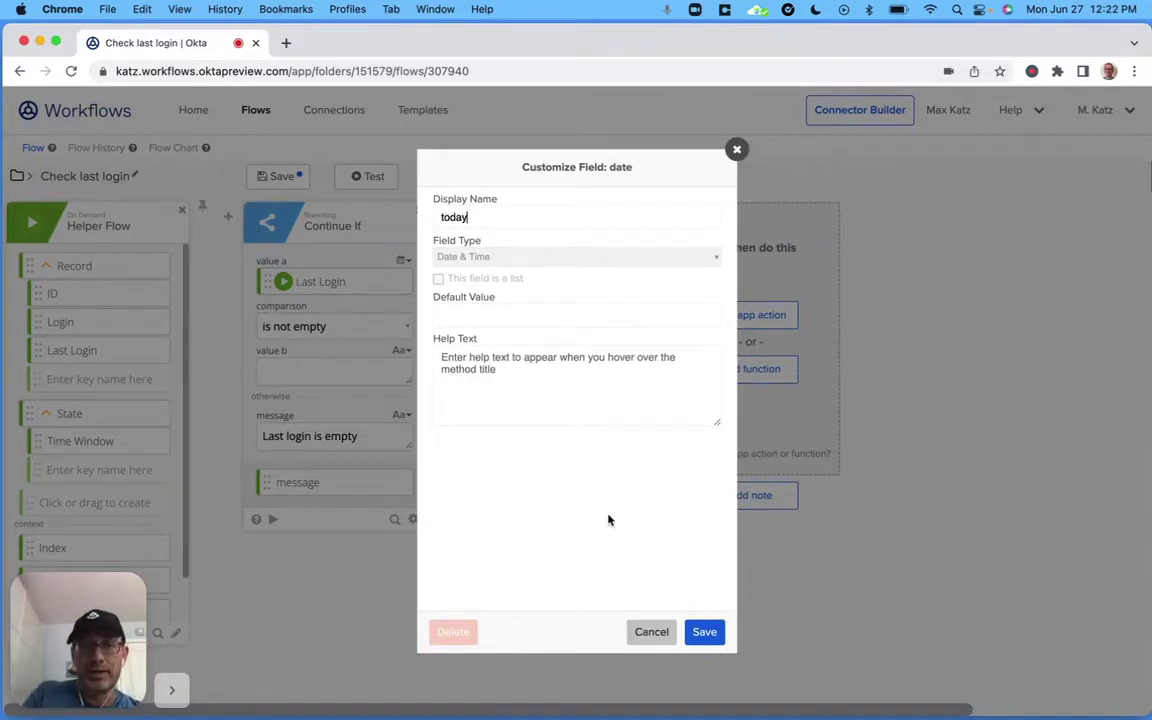
pyautogui.click(704, 631)
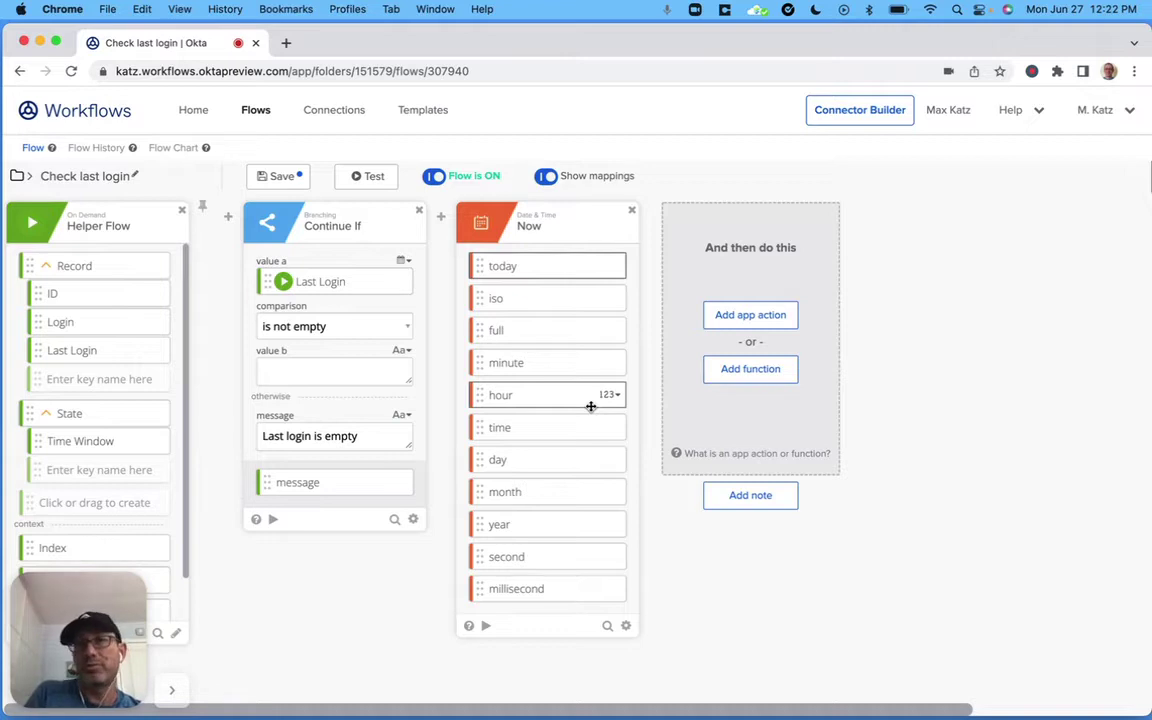
pyautogui.click(748, 370)
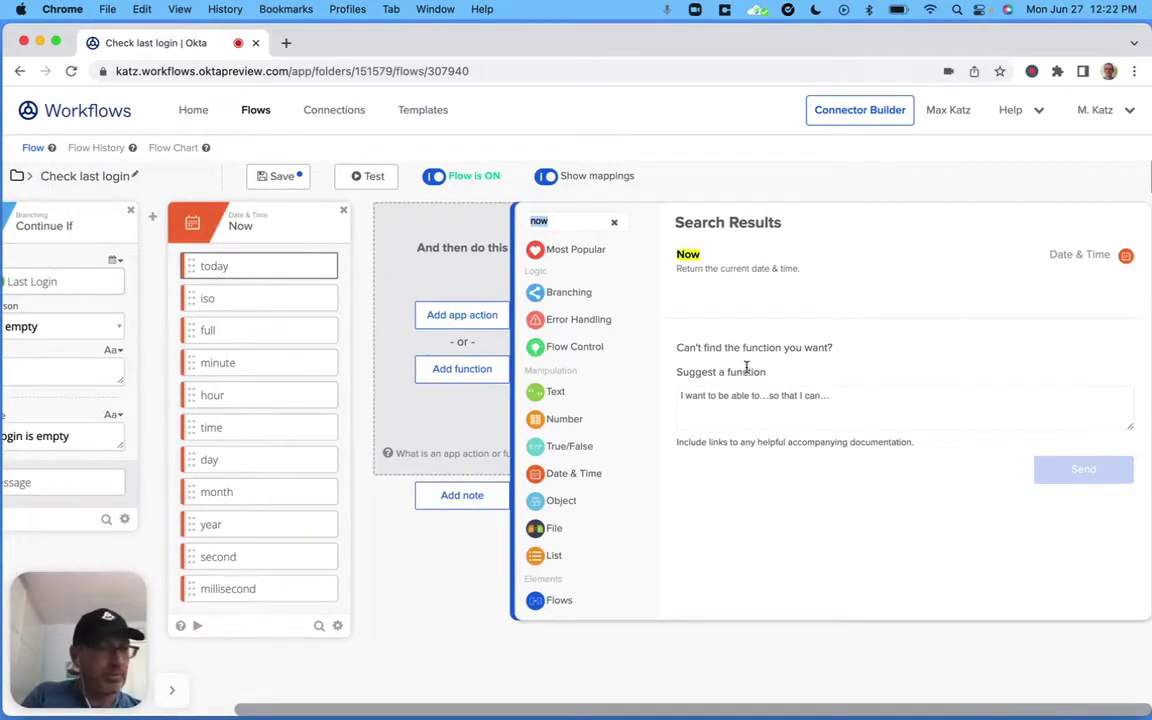
# - Add a Date & Time Subtract card taking Time Window days away from today
pyautogui.write('sub')
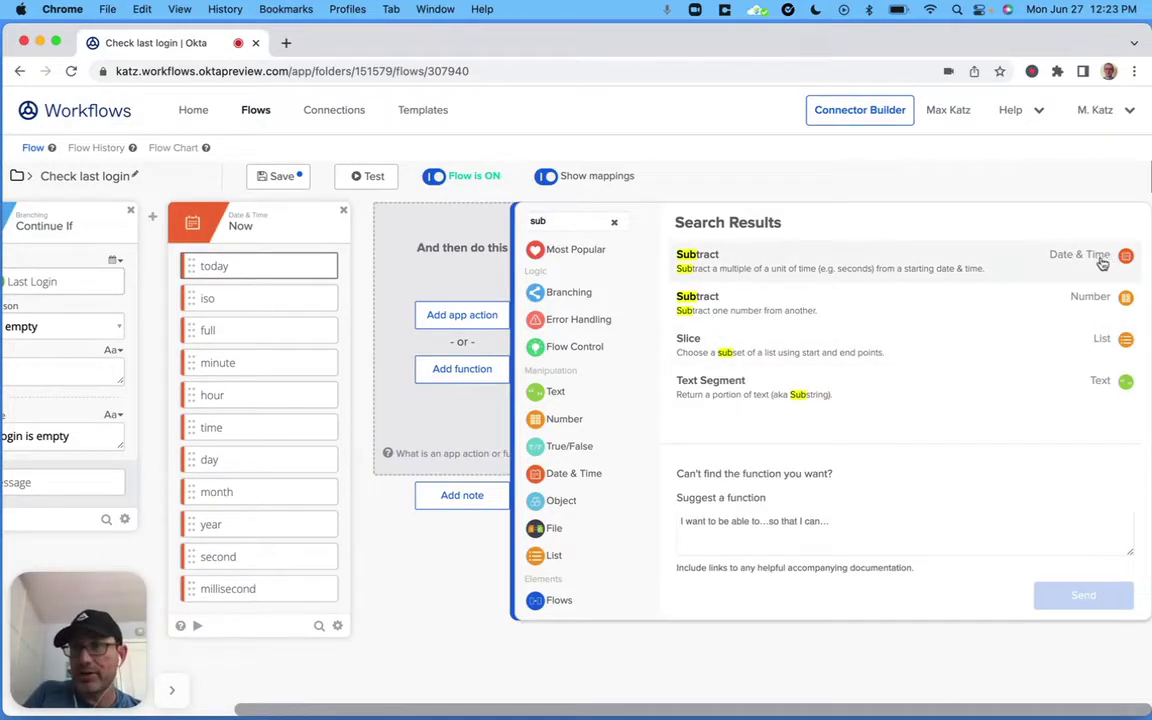
pyautogui.click(843, 268)
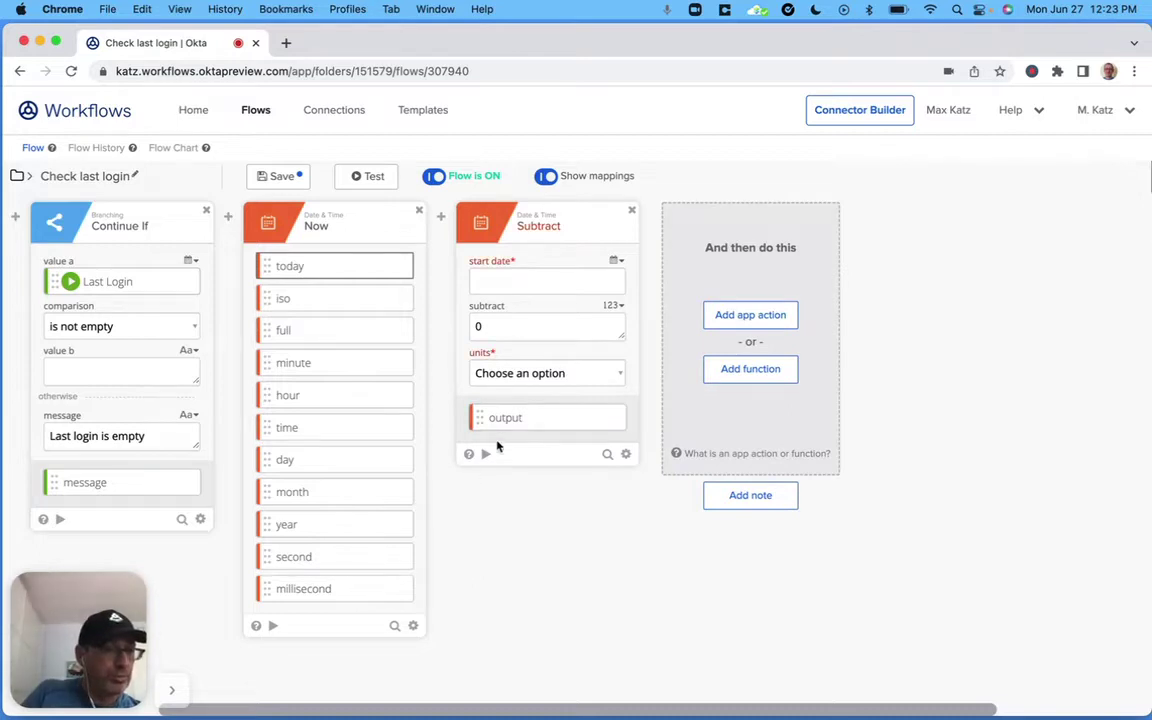
pyautogui.moveTo(327, 267); pyautogui.dragTo(531, 283)
pyautogui.hscroll(-5, 527, 612)
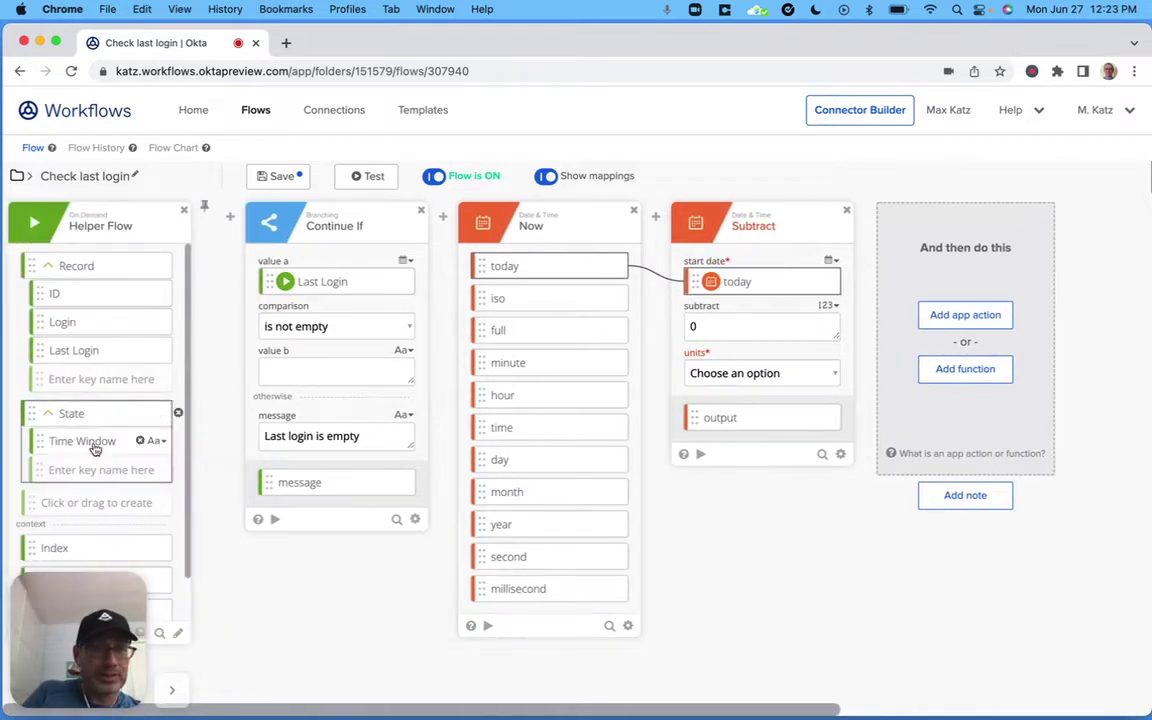
pyautogui.moveTo(82, 441); pyautogui.dragTo(716, 333)
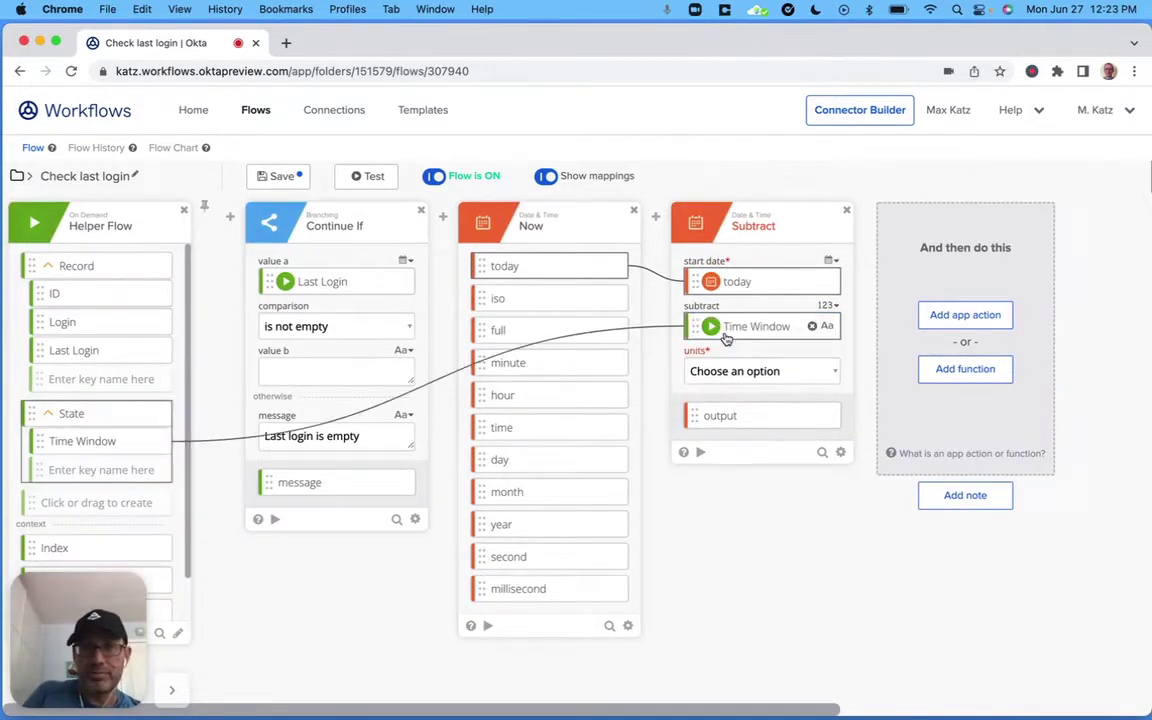
pyautogui.click(729, 373)
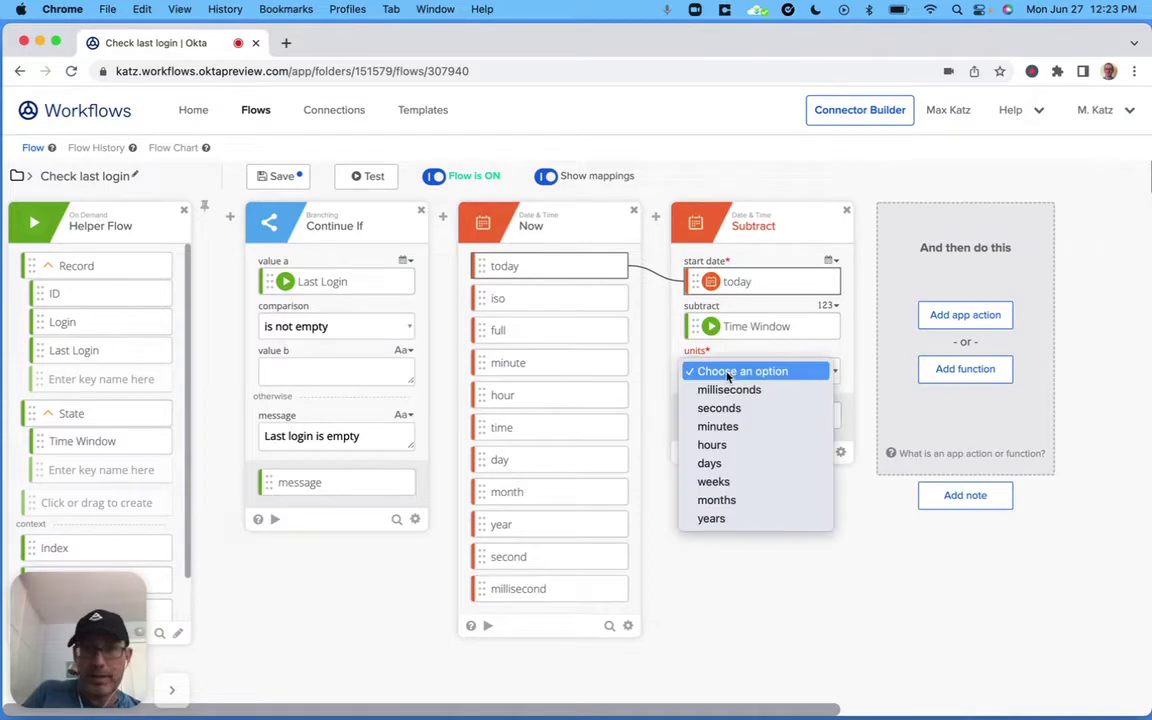
pyautogui.click(733, 464)
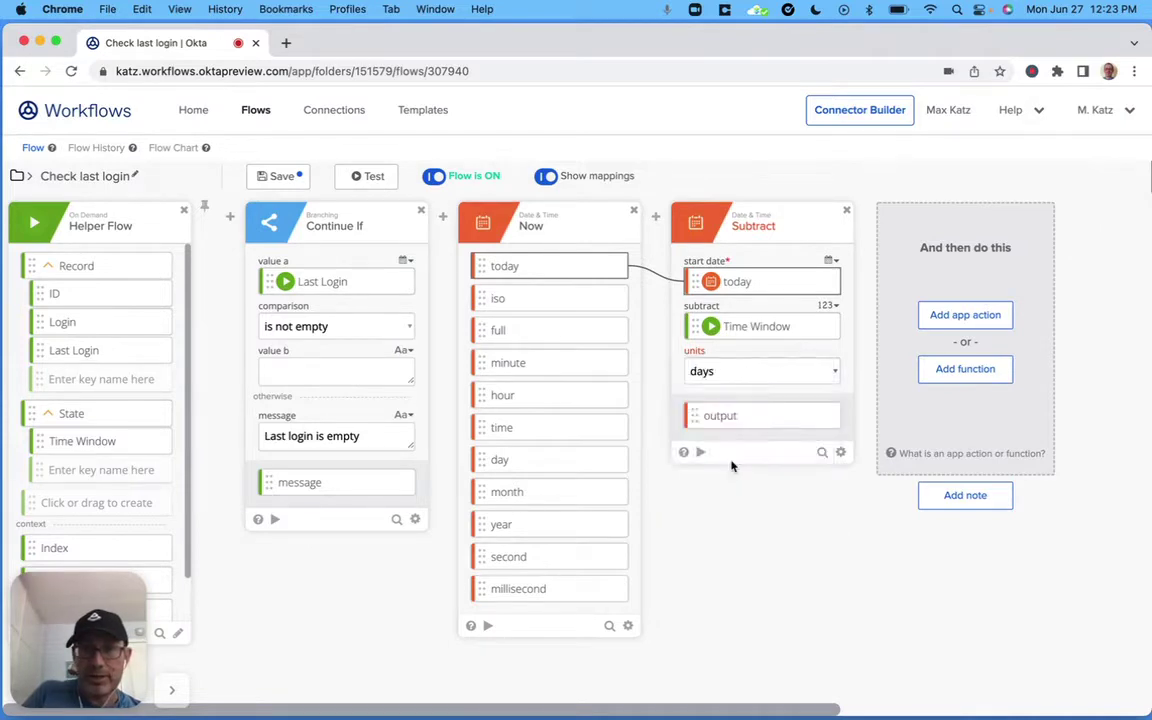
pyautogui.click(830, 416)
# - Rename the Subtract output to 'inactivity cutoff date' and save the Check last login flow
pyautogui.click(838, 464)
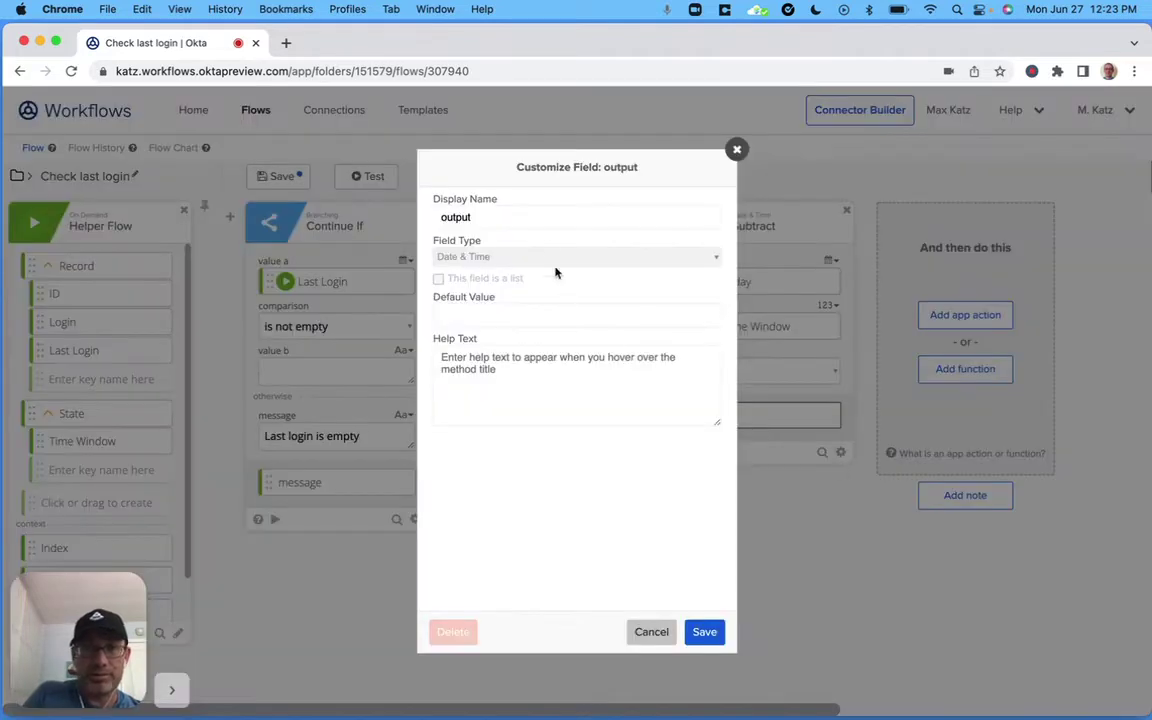
pyautogui.doubleClick(540, 216)
pyautogui.write('inac')
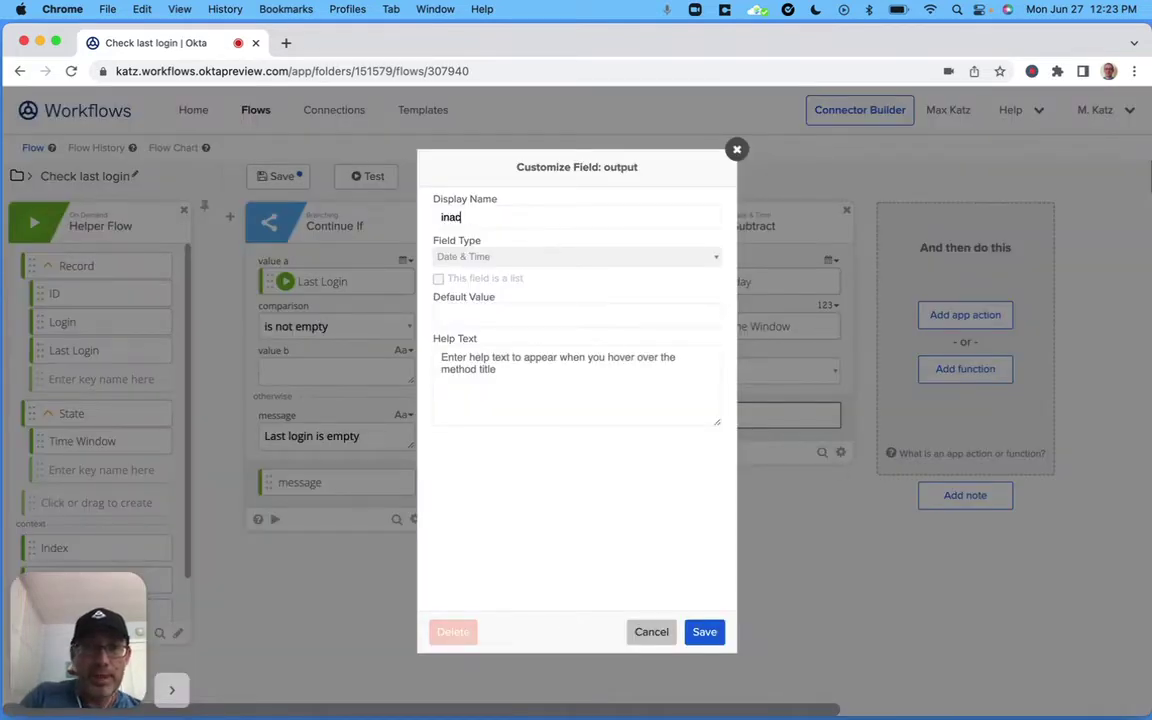
pyautogui.write('tviv')
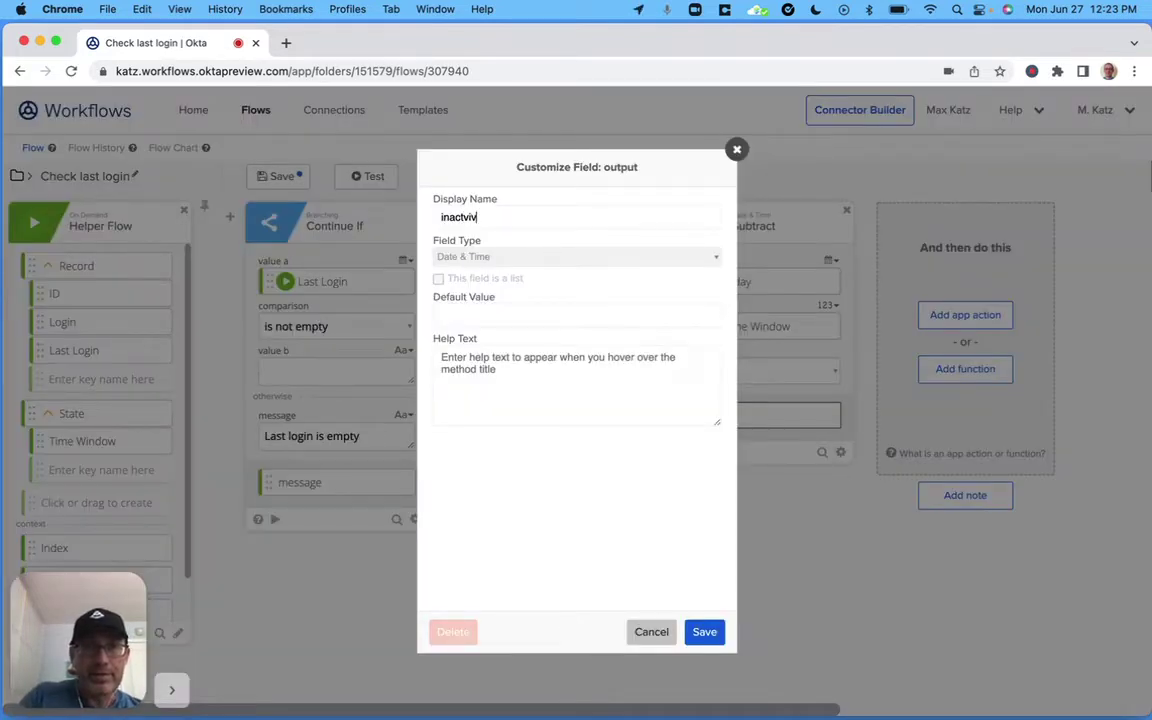
pyautogui.press('BackSpace')
pyautogui.press('BackSpace')
pyautogui.press('BackSpace')
pyautogui.write('ivity cu')
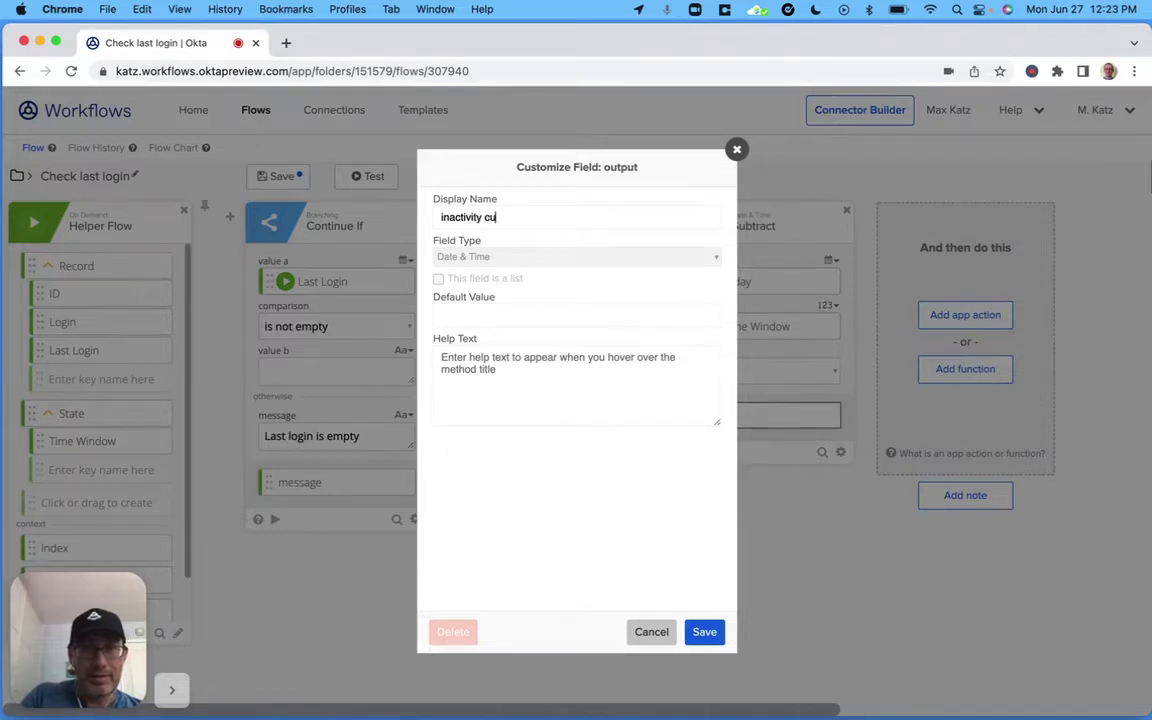
pyautogui.write('toff date')
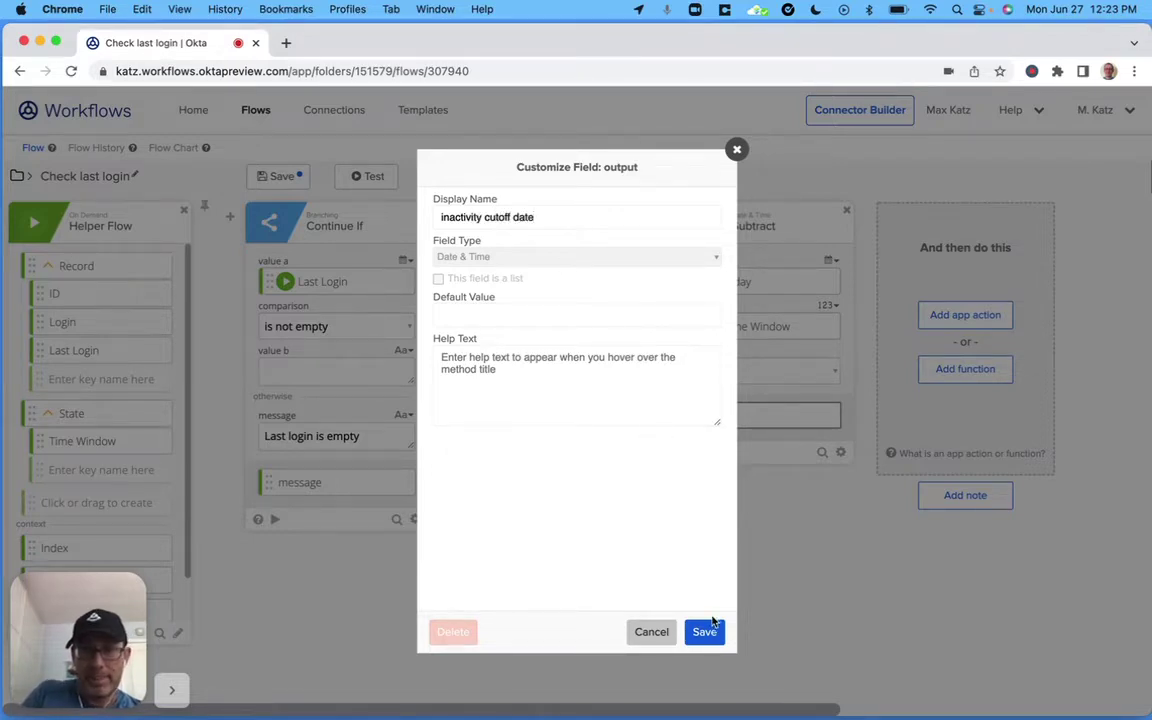
pyautogui.click(704, 631)
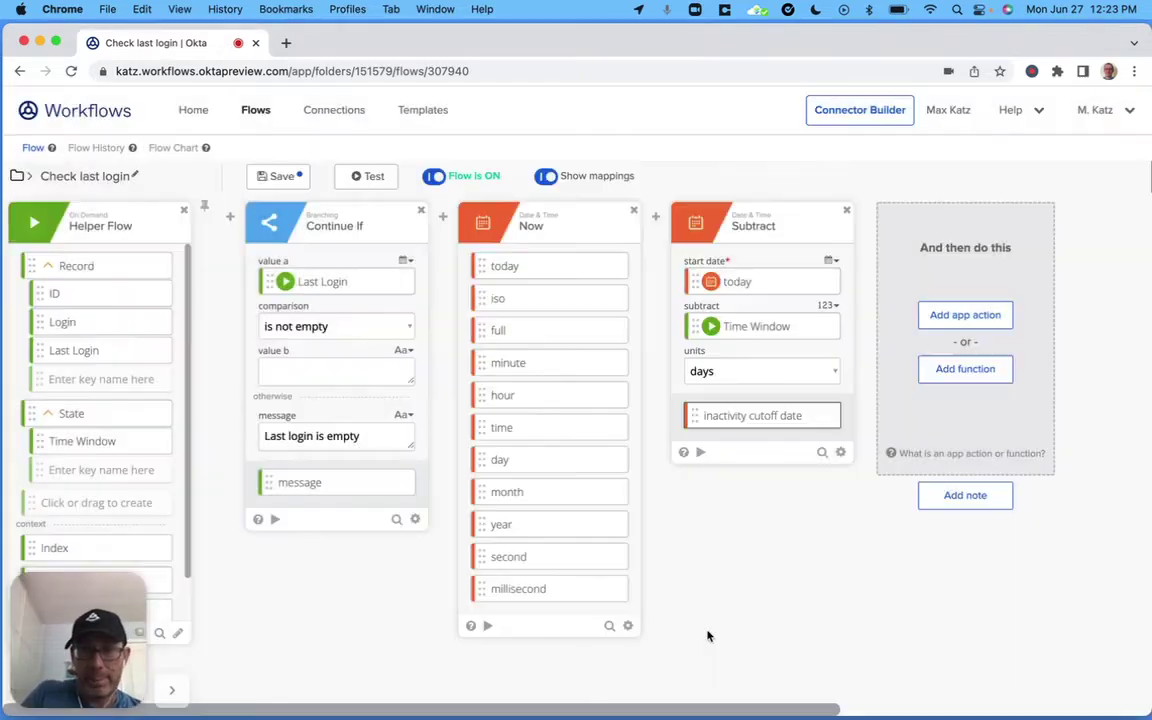
pyautogui.click(274, 176)
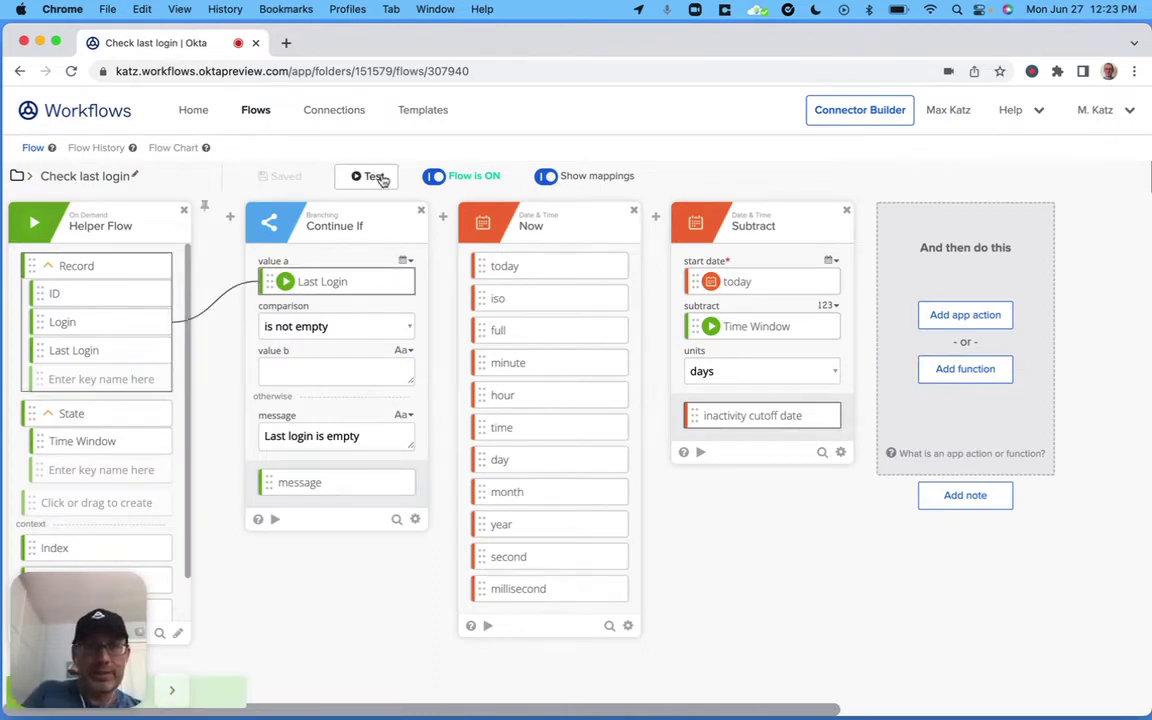
# - Test the flow with sample inputs, getting a 2022-05-28T19:23:35.370Z inactivity cutoff date
pyautogui.click(379, 178)
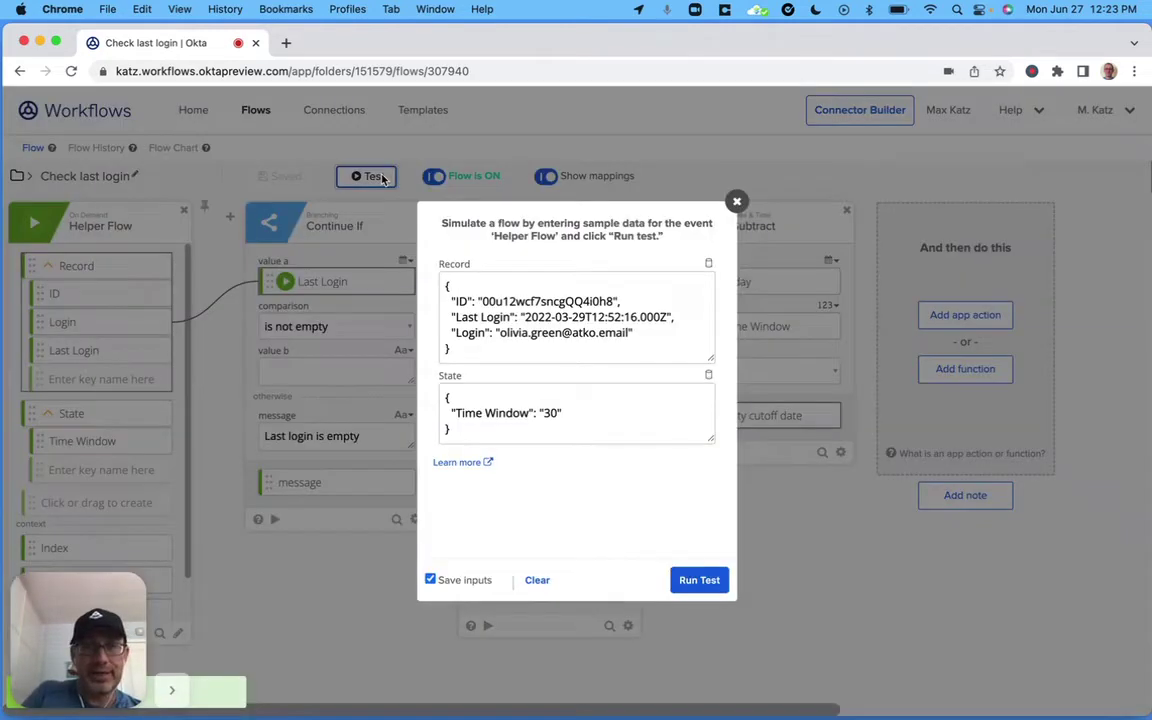
pyautogui.click(702, 585)
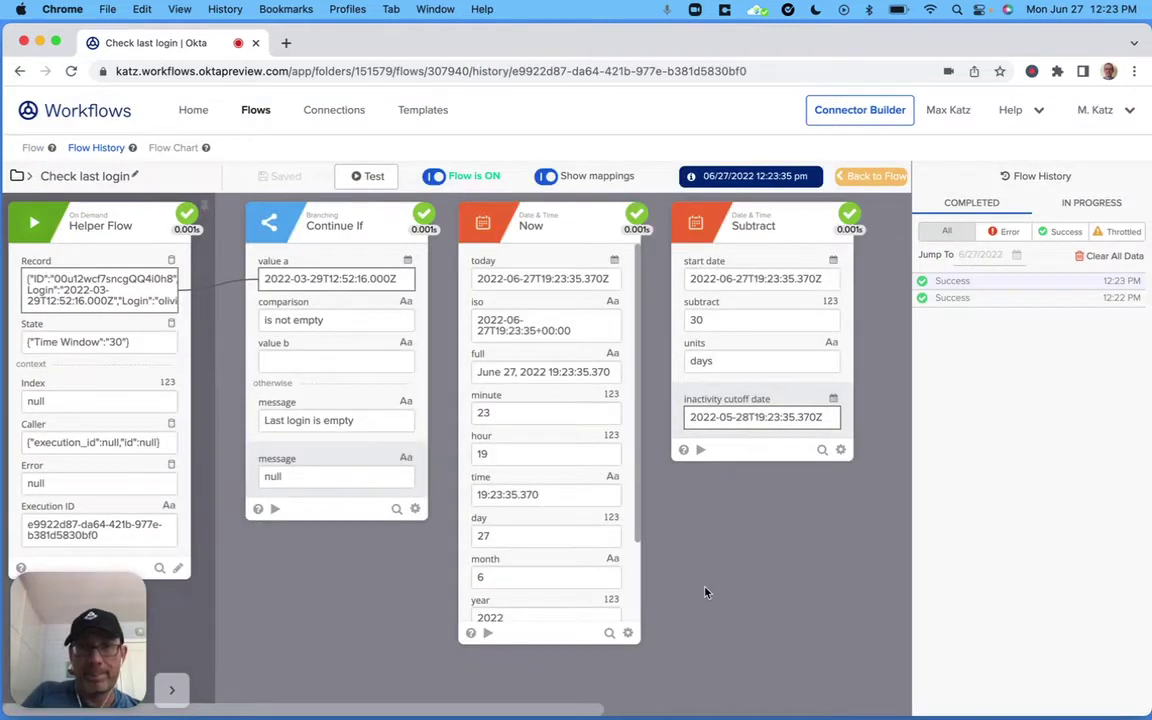
pyautogui.moveTo(715, 317)
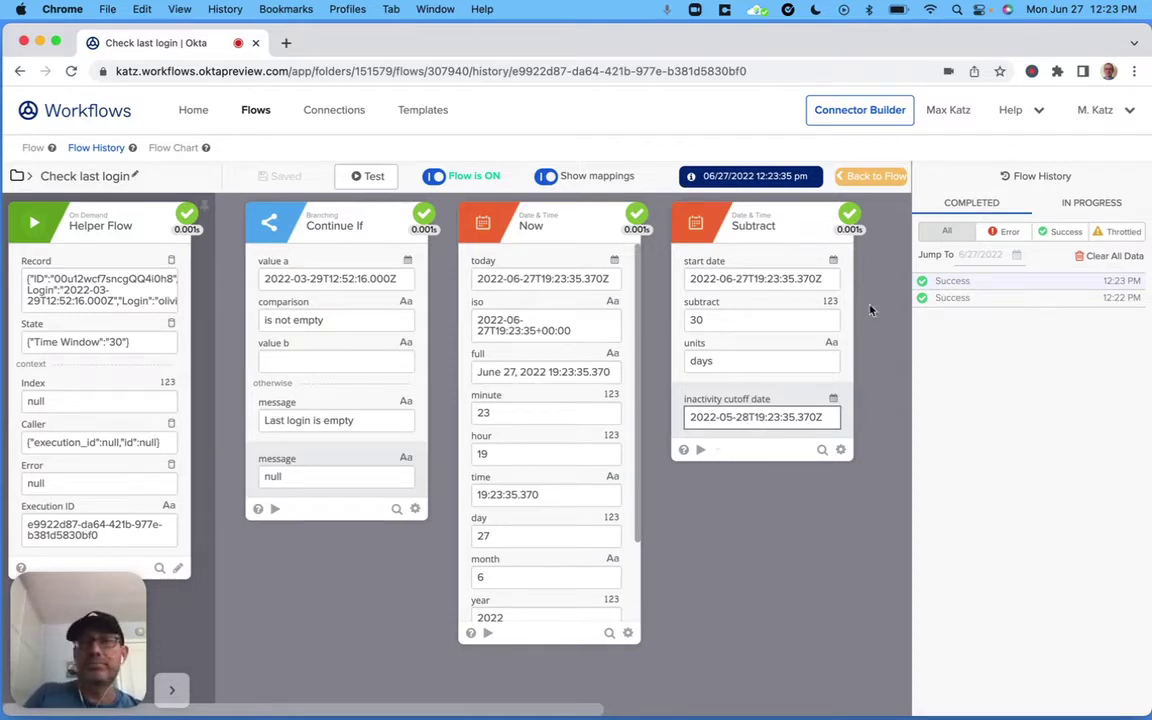
# - Return to the editor and open a cleared function search after the Subtract card
pyautogui.click(876, 177)
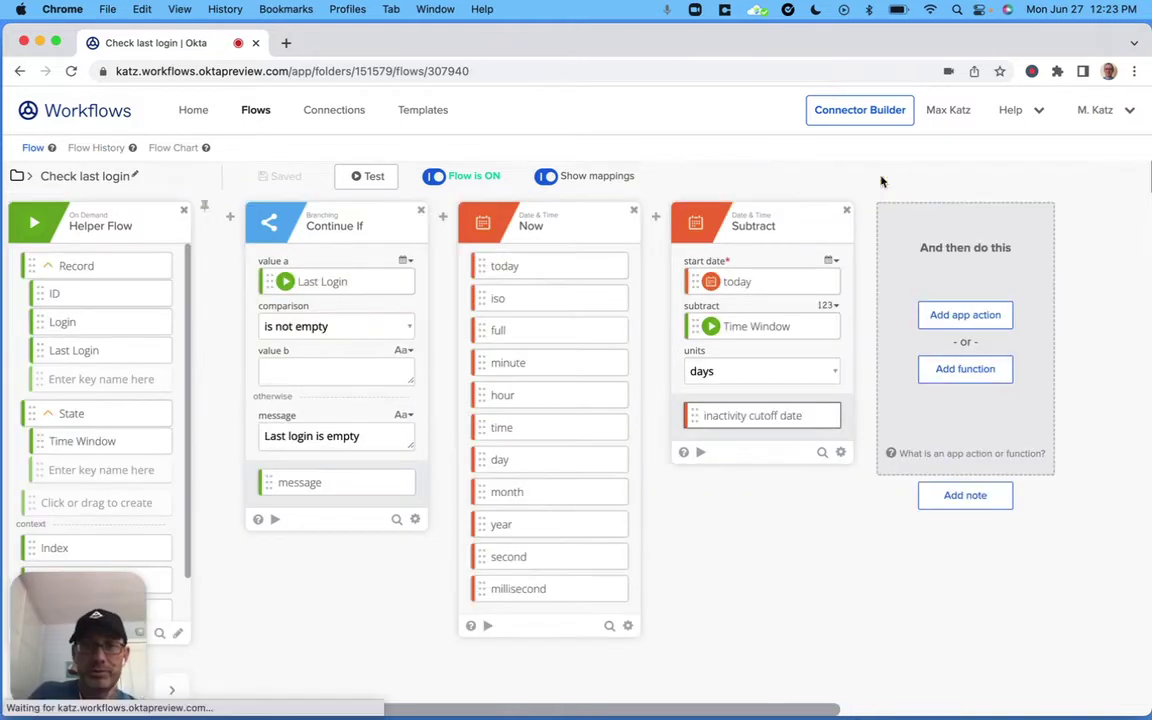
pyautogui.hscroll(3, 702, 547)
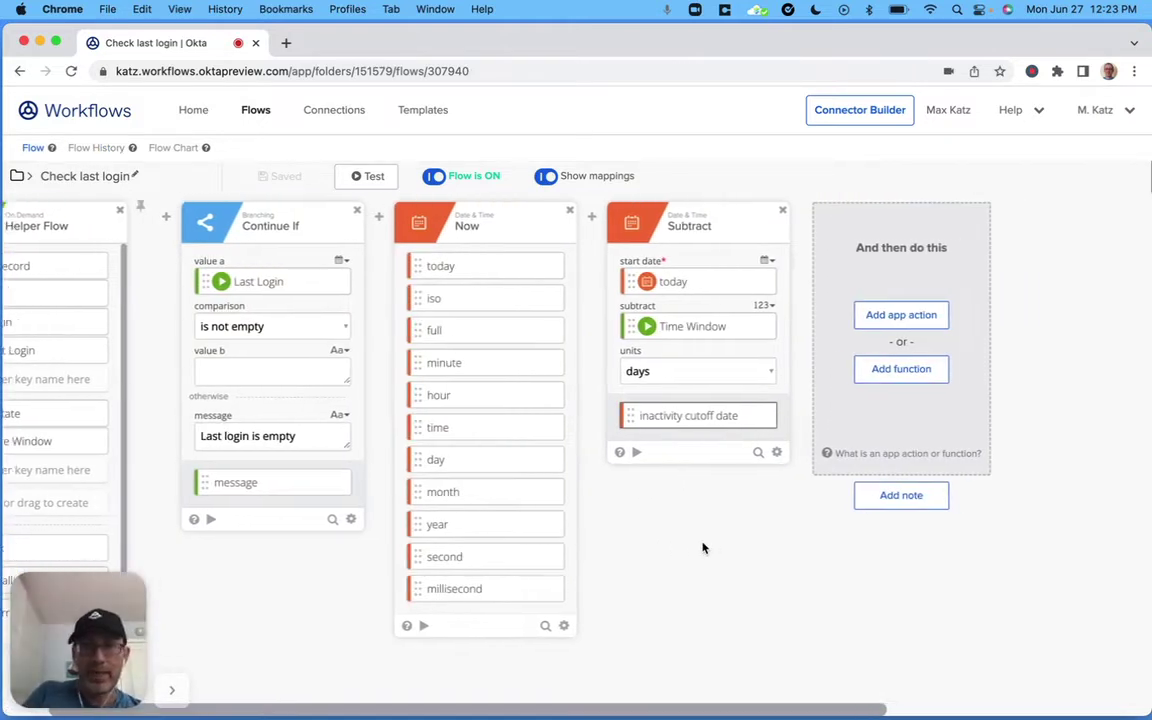
pyautogui.hscroll(3, 702, 547)
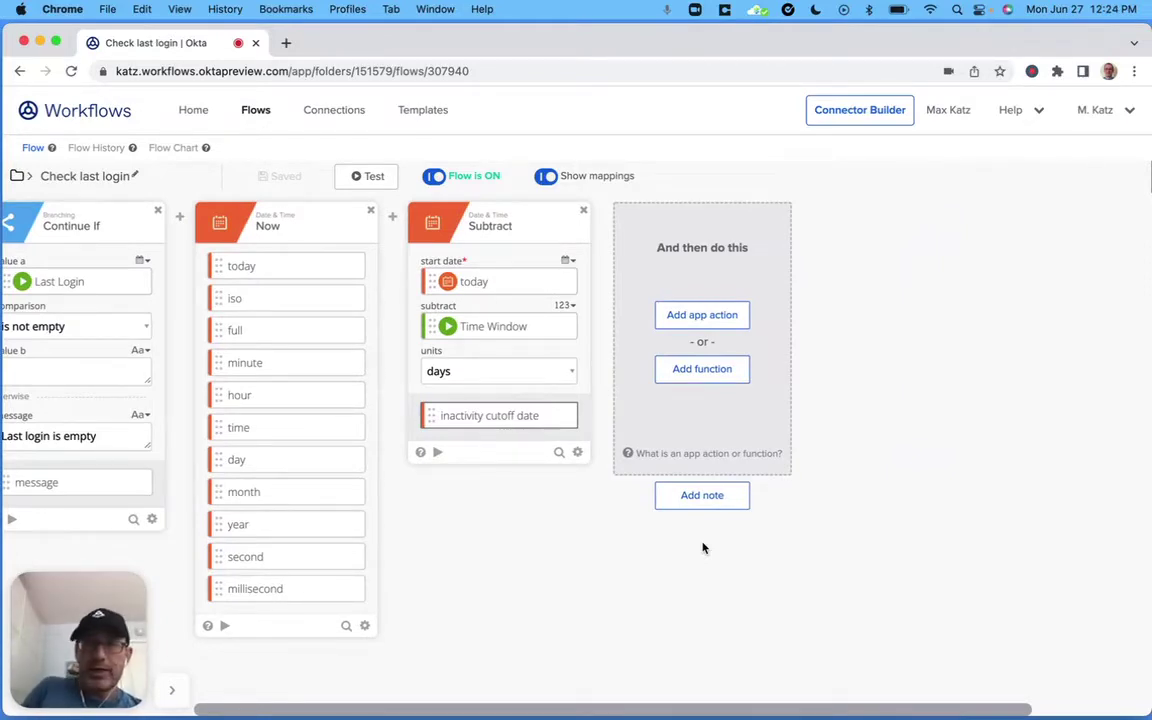
pyautogui.click(704, 372)
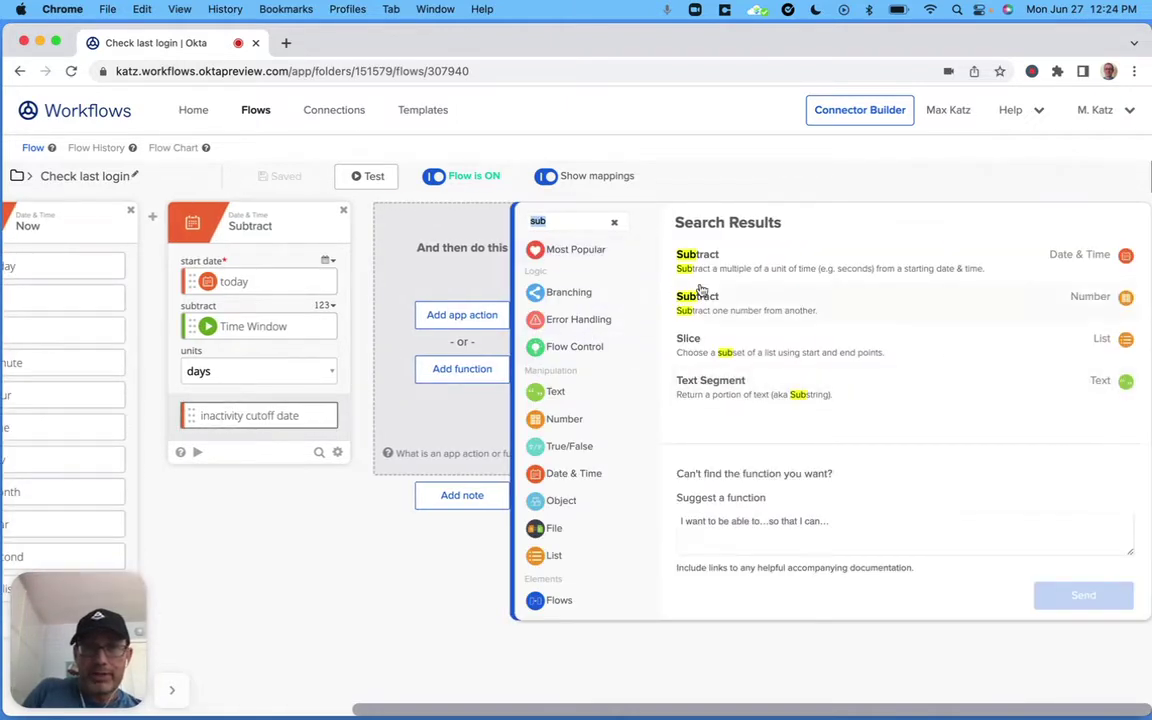
pyautogui.write('diff')
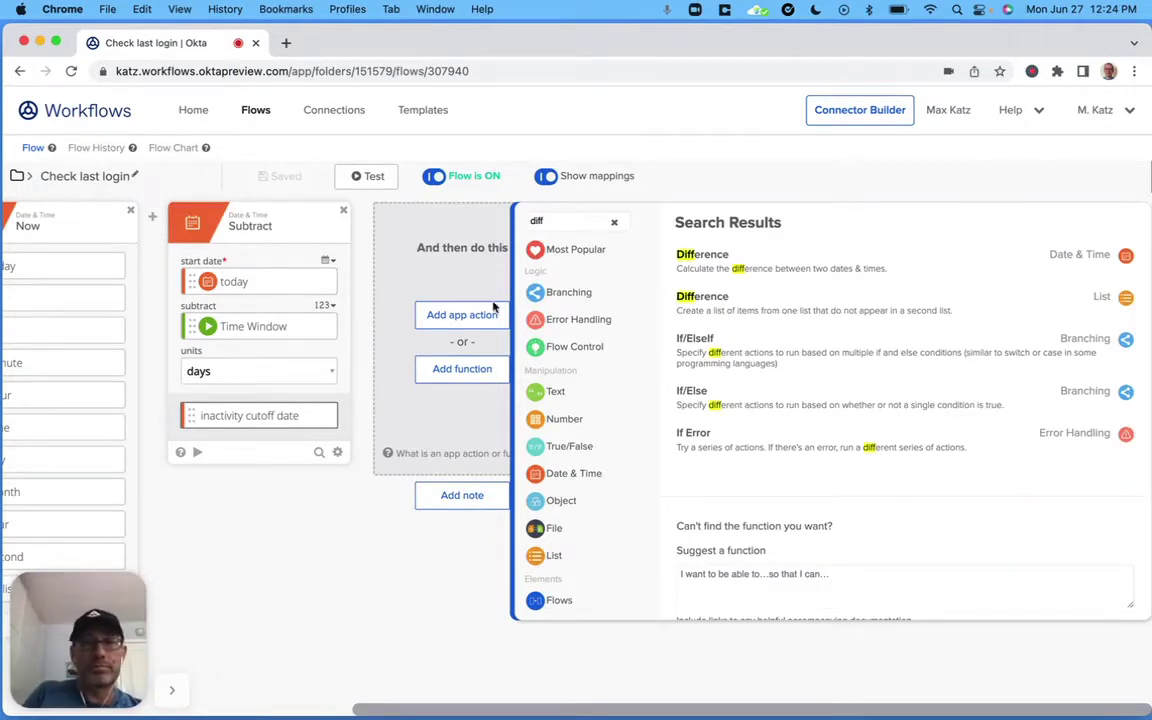
pyautogui.click(421, 372)
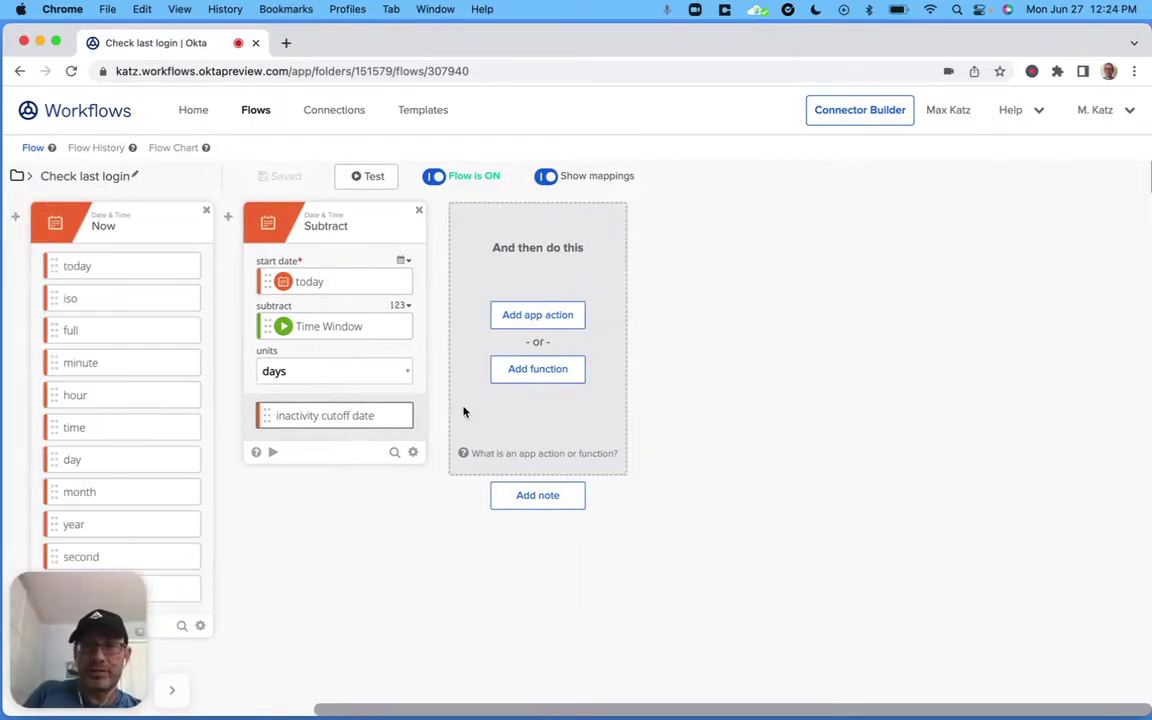
pyautogui.click(549, 371)
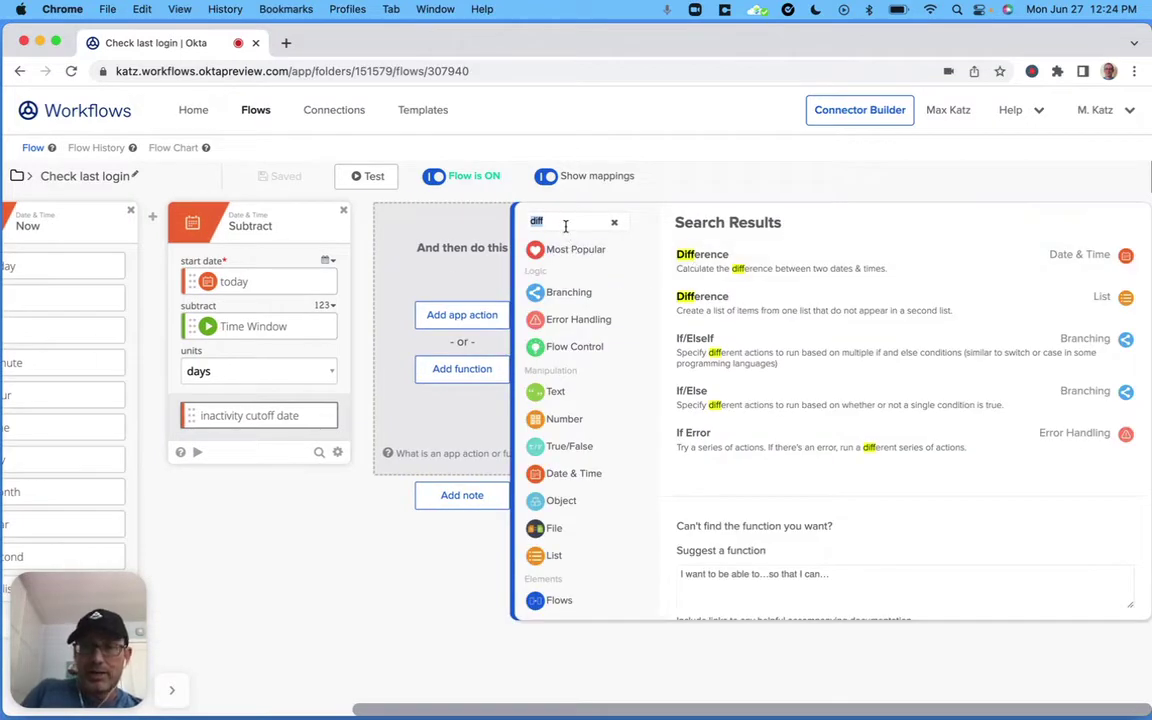
pyautogui.press('BackSpace')
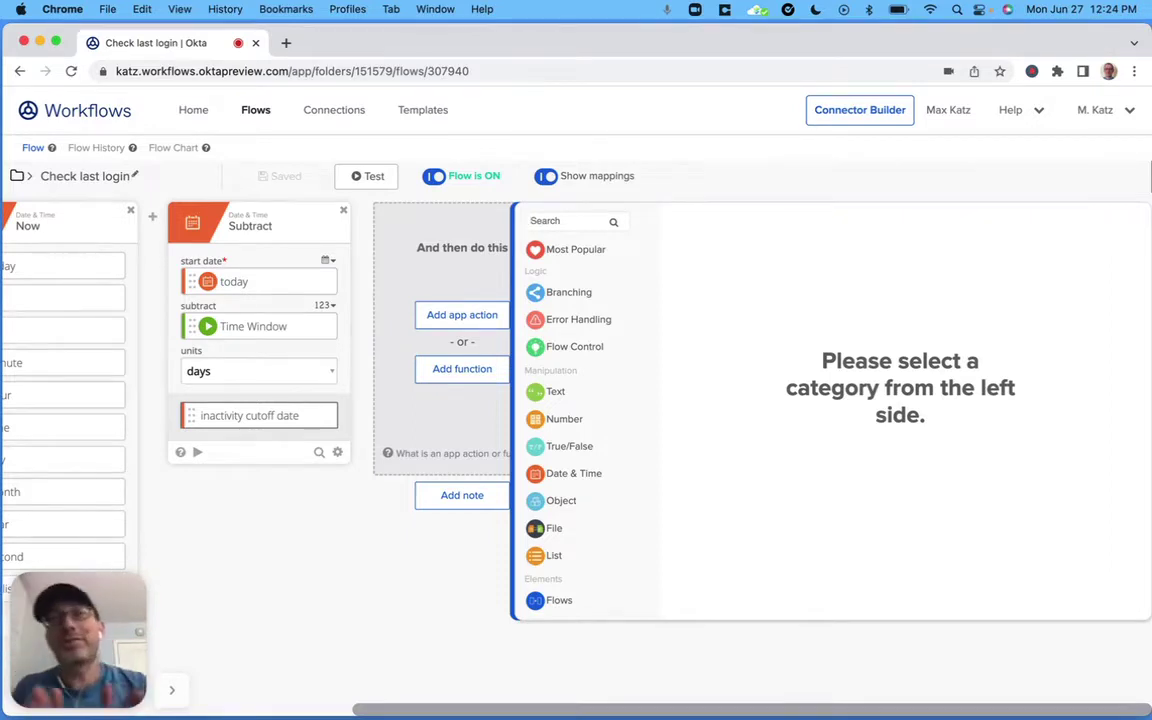
# - Add a Continue If requiring Last Login less than inactivity cutoff date, message 'Last login within inactivity period'
pyautogui.write('cont')
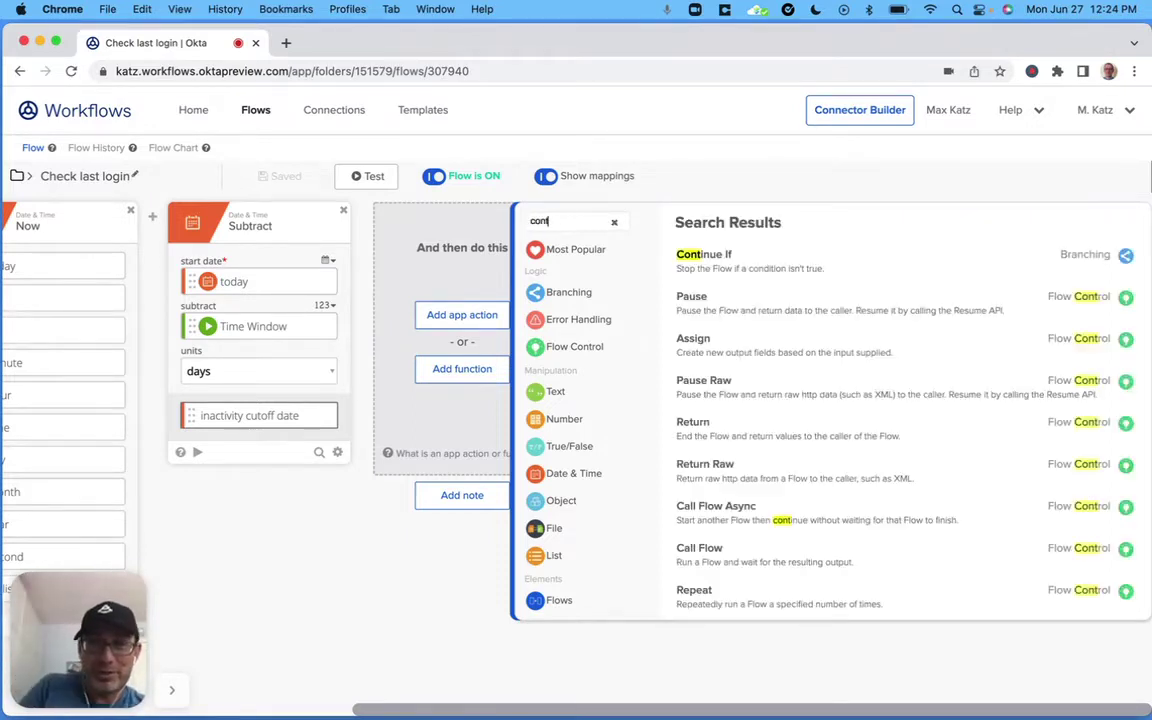
pyautogui.click(725, 252)
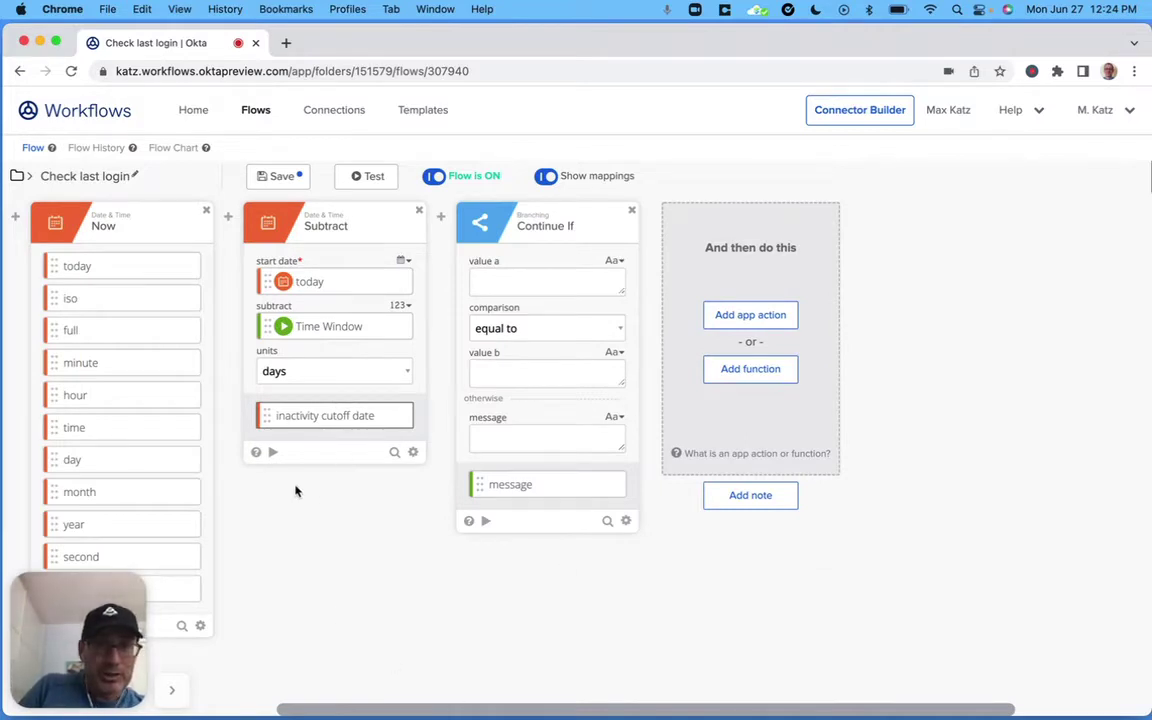
pyautogui.hscroll(-8, 328, 454)
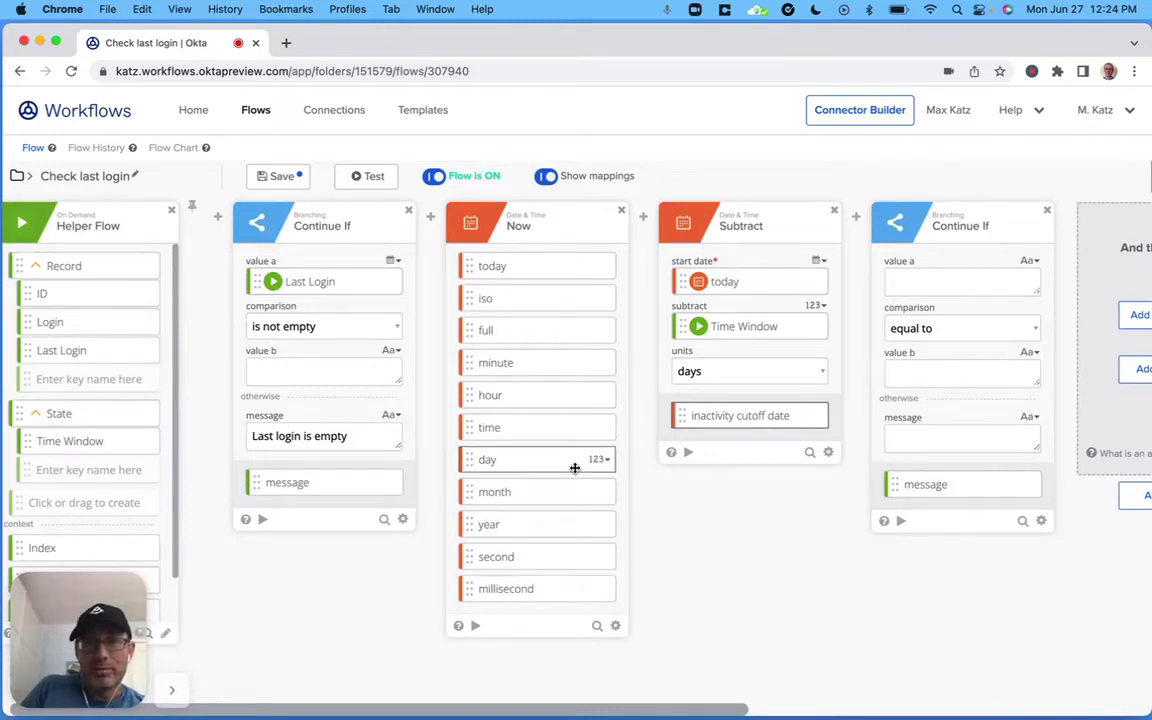
pyautogui.moveTo(320, 285); pyautogui.dragTo(945, 285)
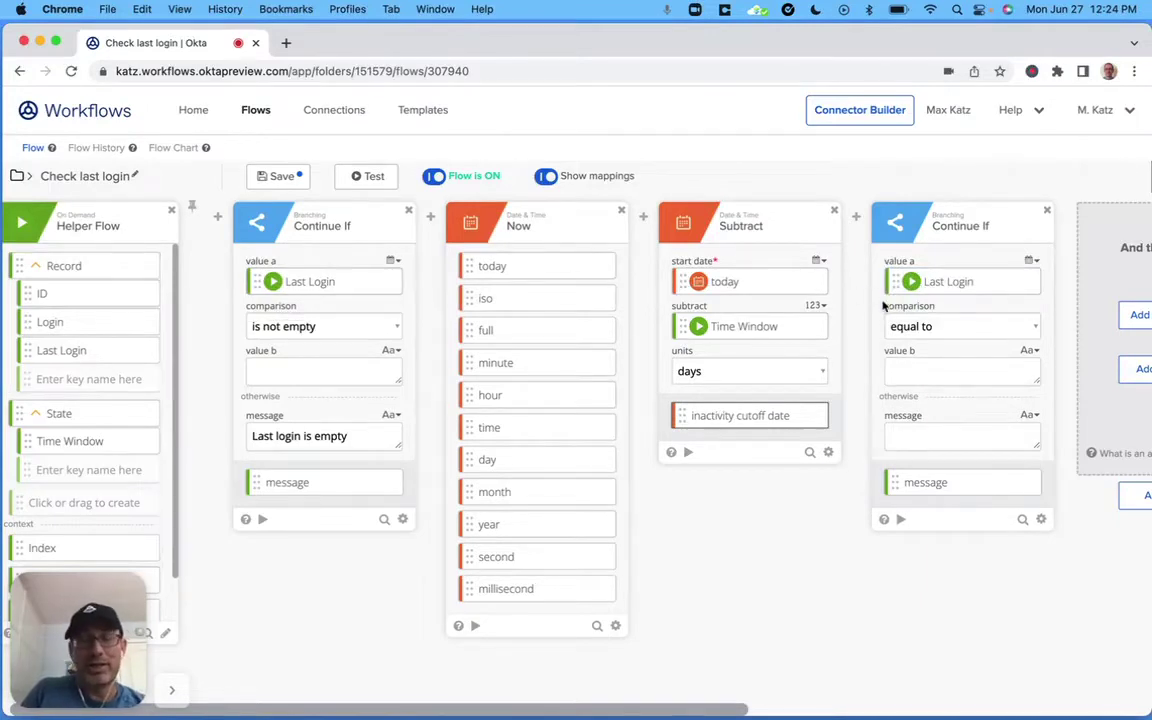
pyautogui.click(945, 336)
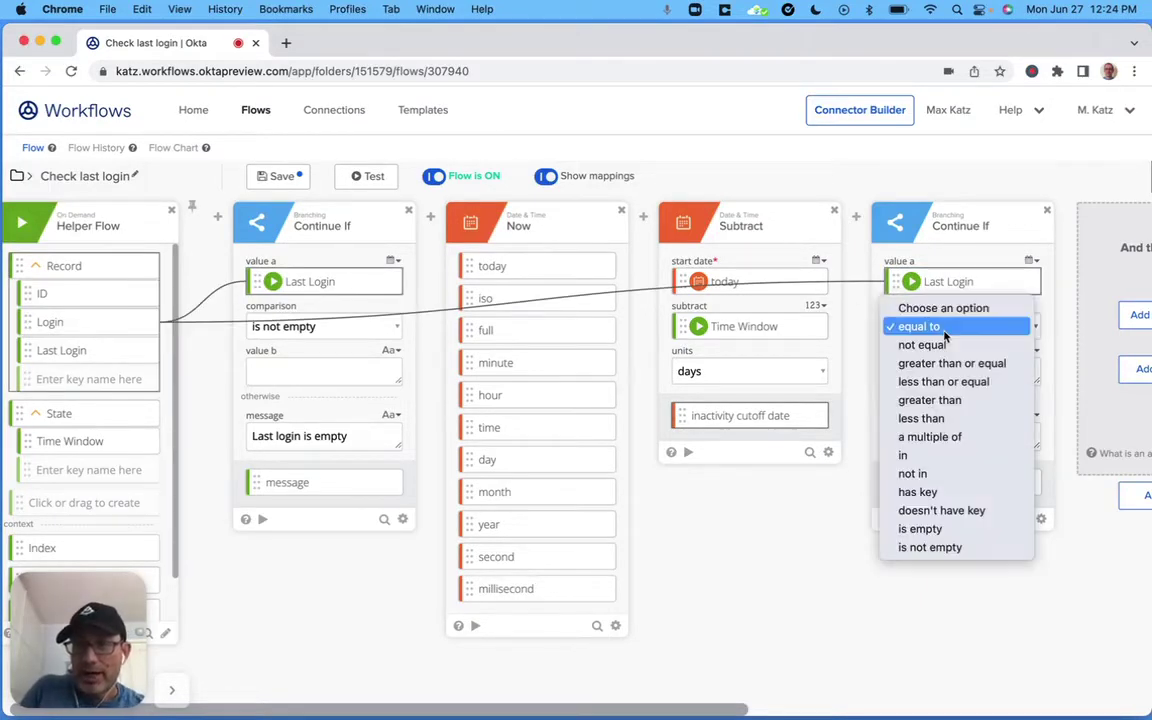
pyautogui.click(950, 420)
pyautogui.rightClick(724, 410)
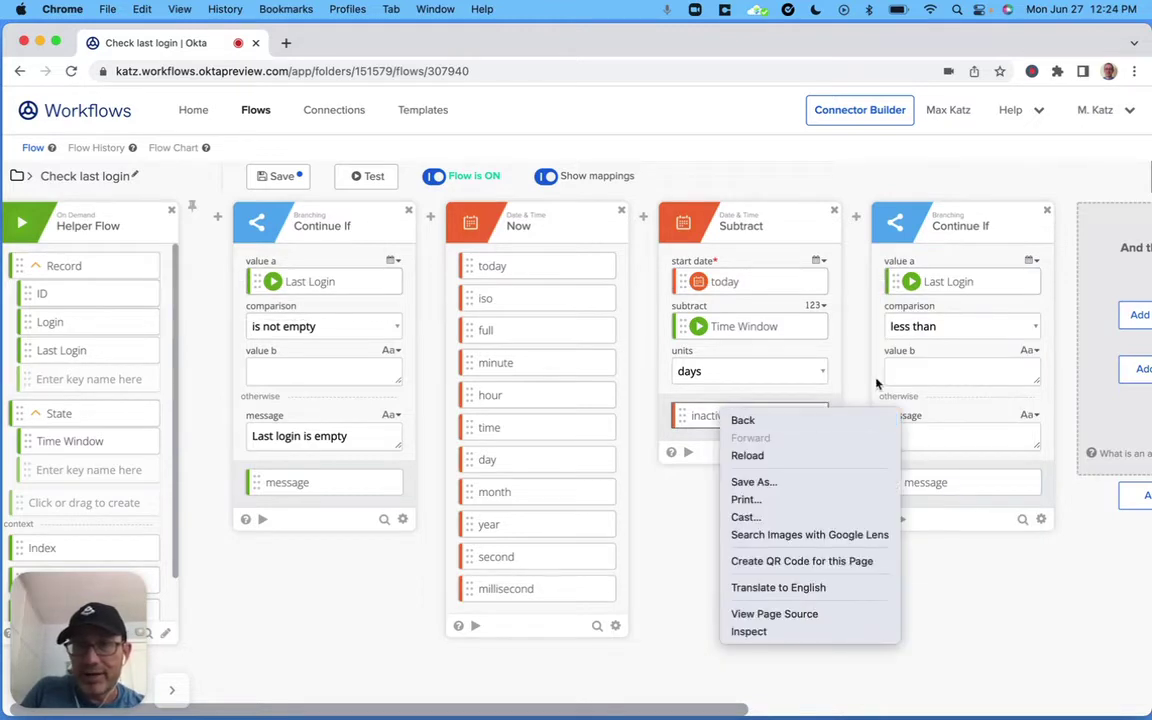
pyautogui.press('Escape')
pyautogui.moveTo(735, 414); pyautogui.dragTo(960, 373)
pyautogui.hscroll(3, 805, 645)
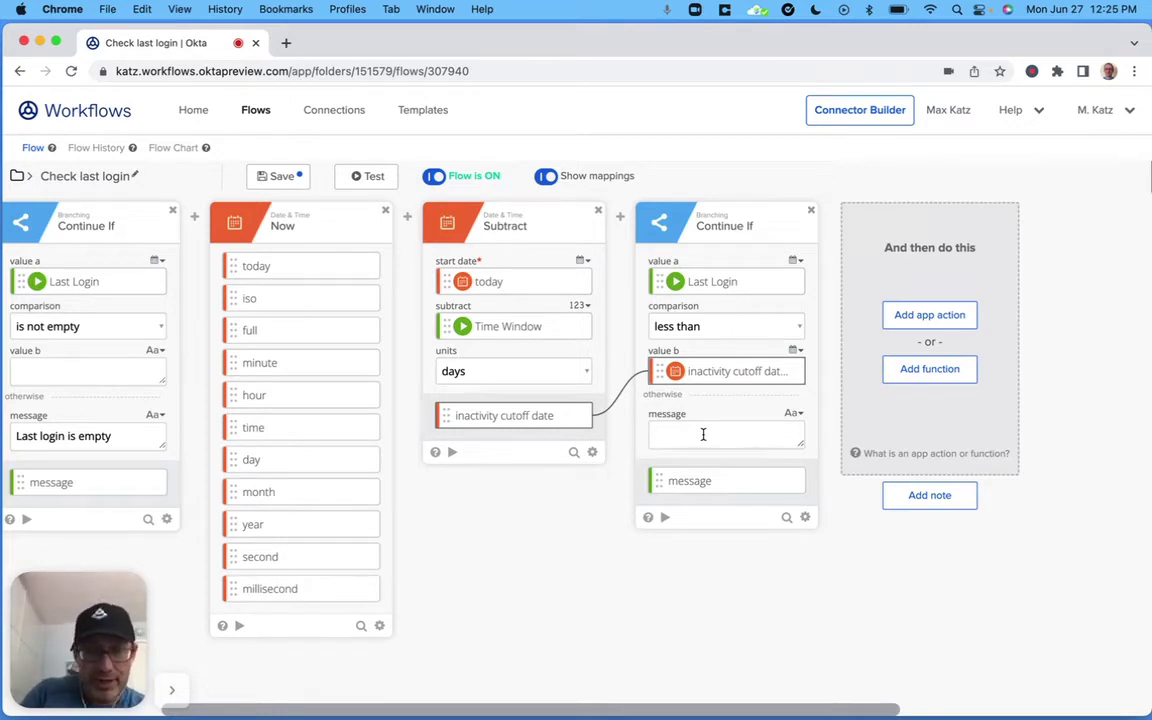
pyautogui.write('Last login wit')
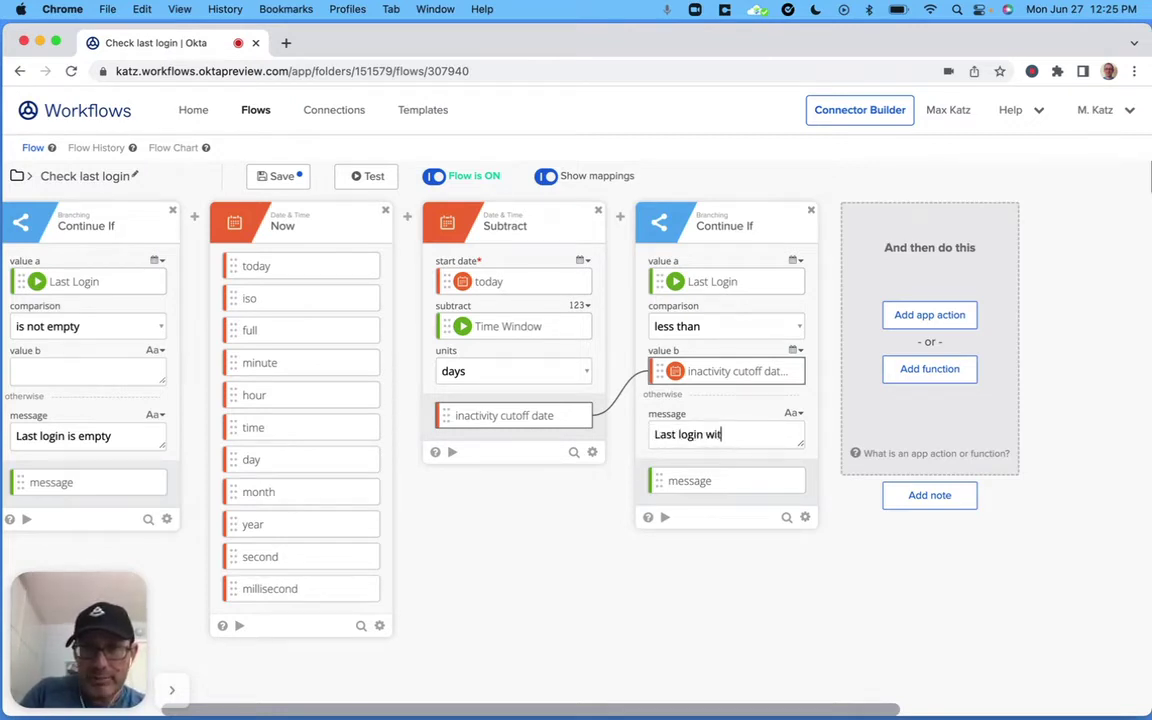
pyautogui.write('hin inacti')
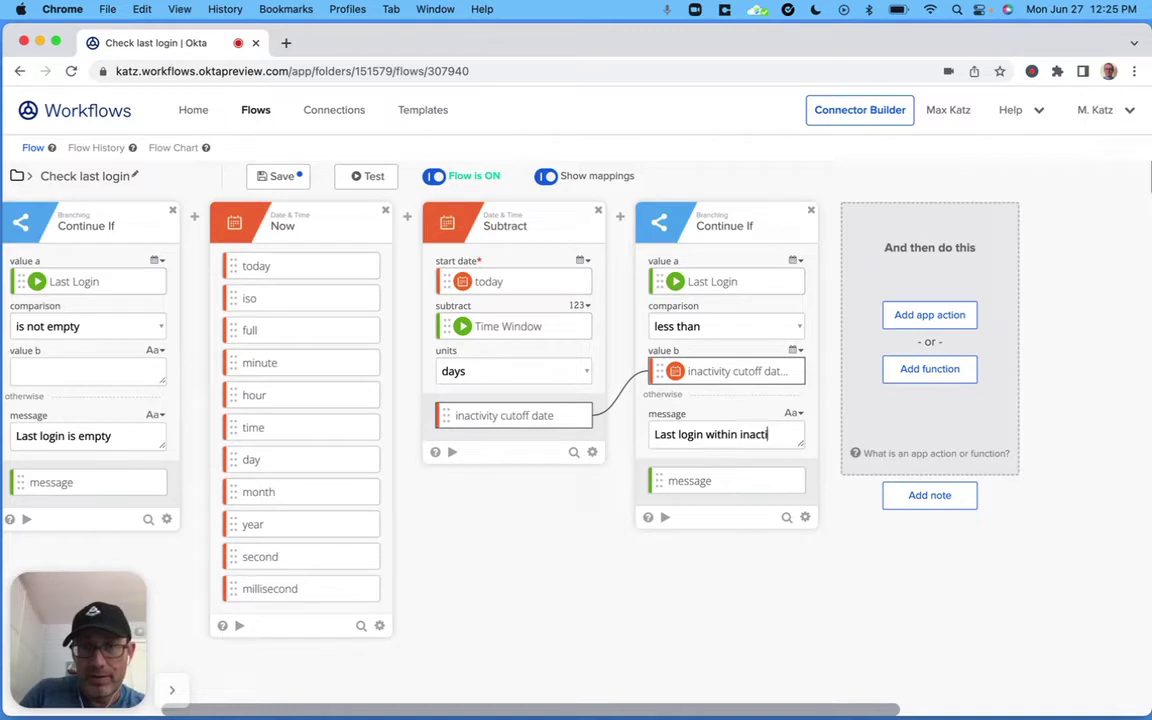
pyautogui.write('vity period')
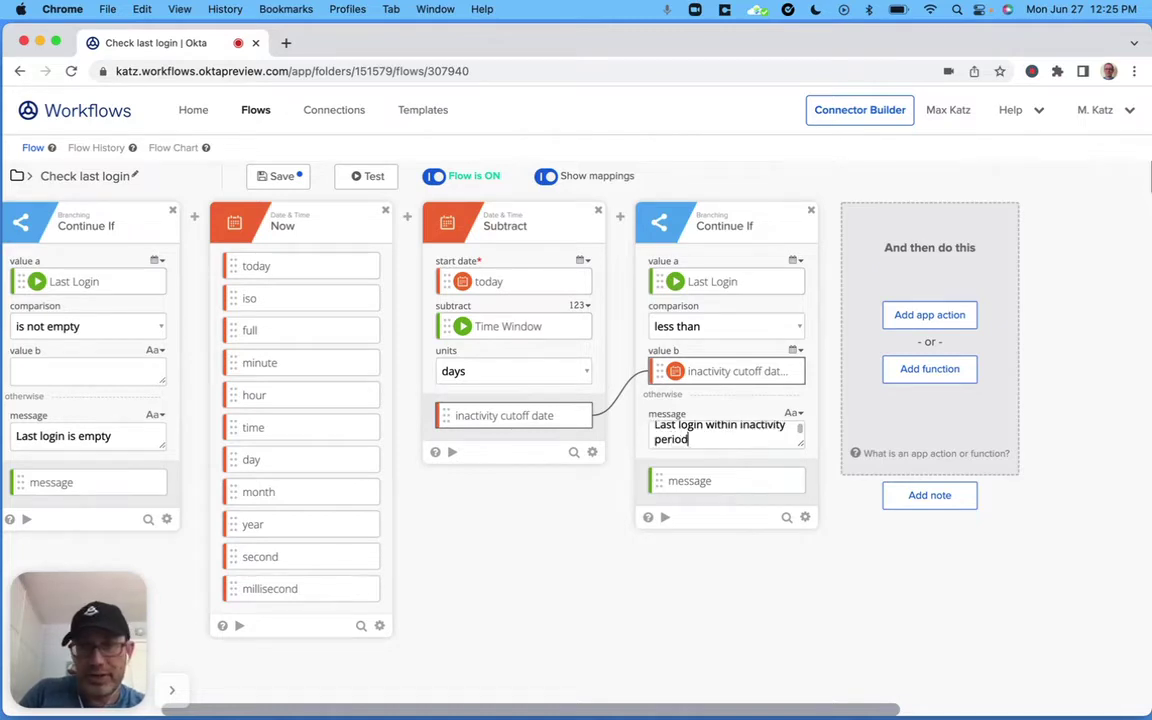
# - Add a Difference card from Last Login (start date) to today (end date)
pyautogui.hscroll(5, 738, 612)
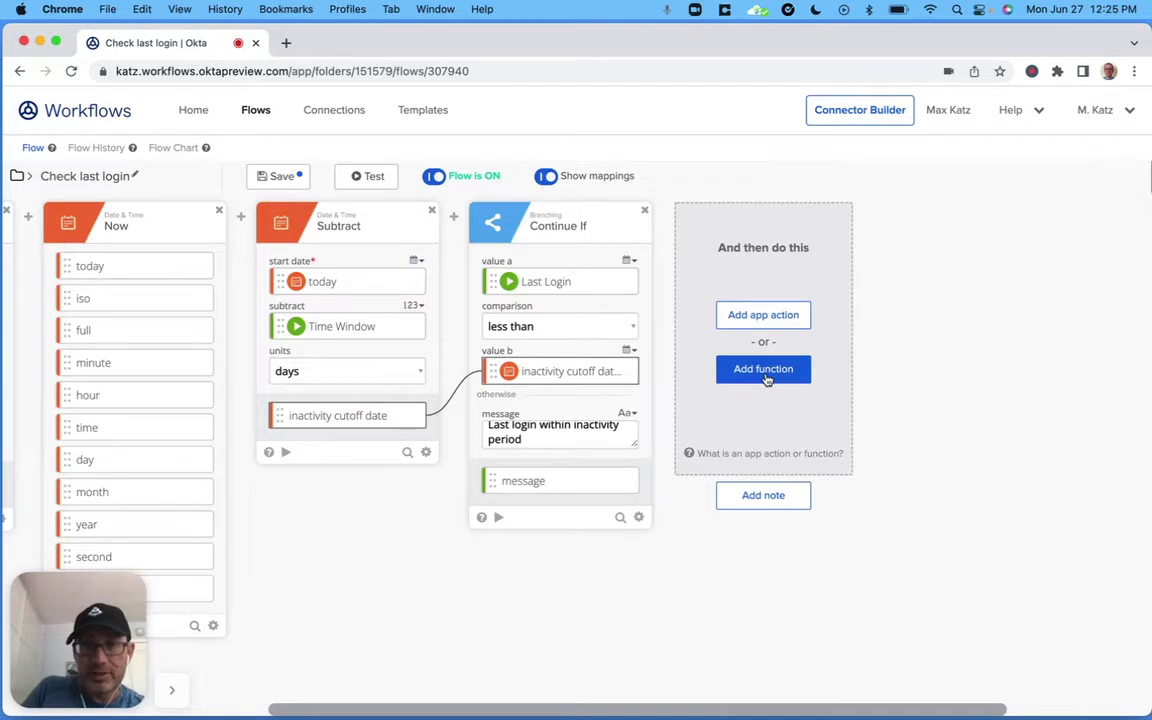
pyautogui.click(763, 369)
pyautogui.write('diff')
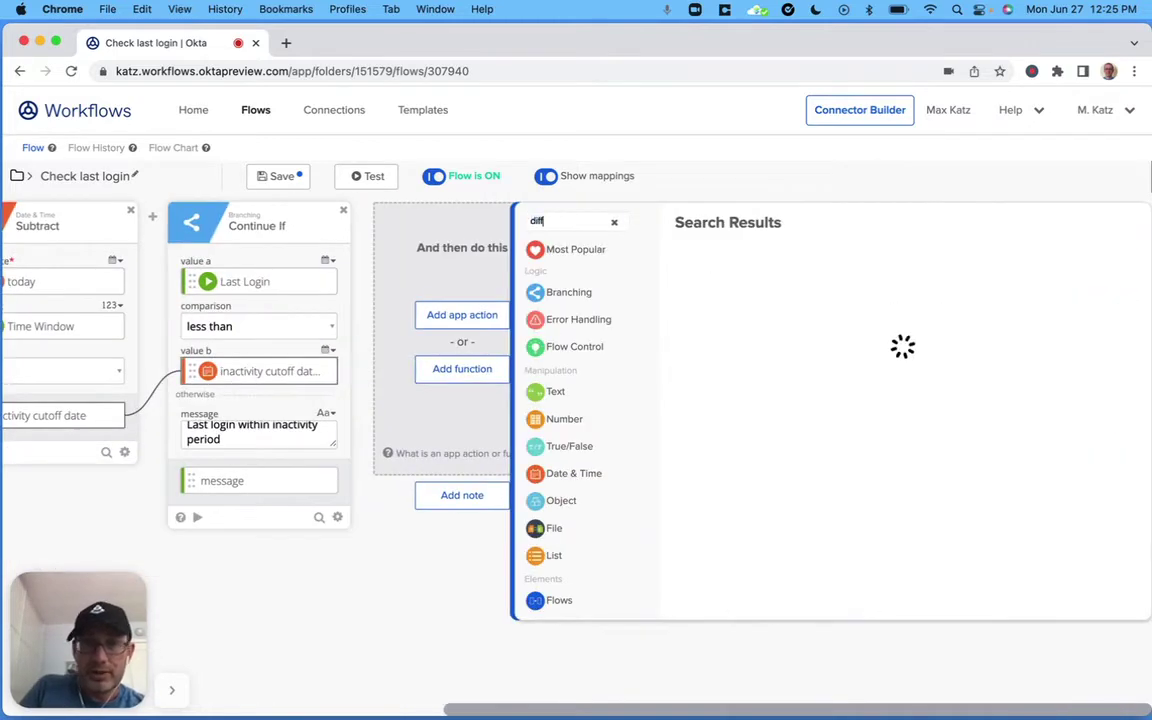
pyautogui.click(688, 256)
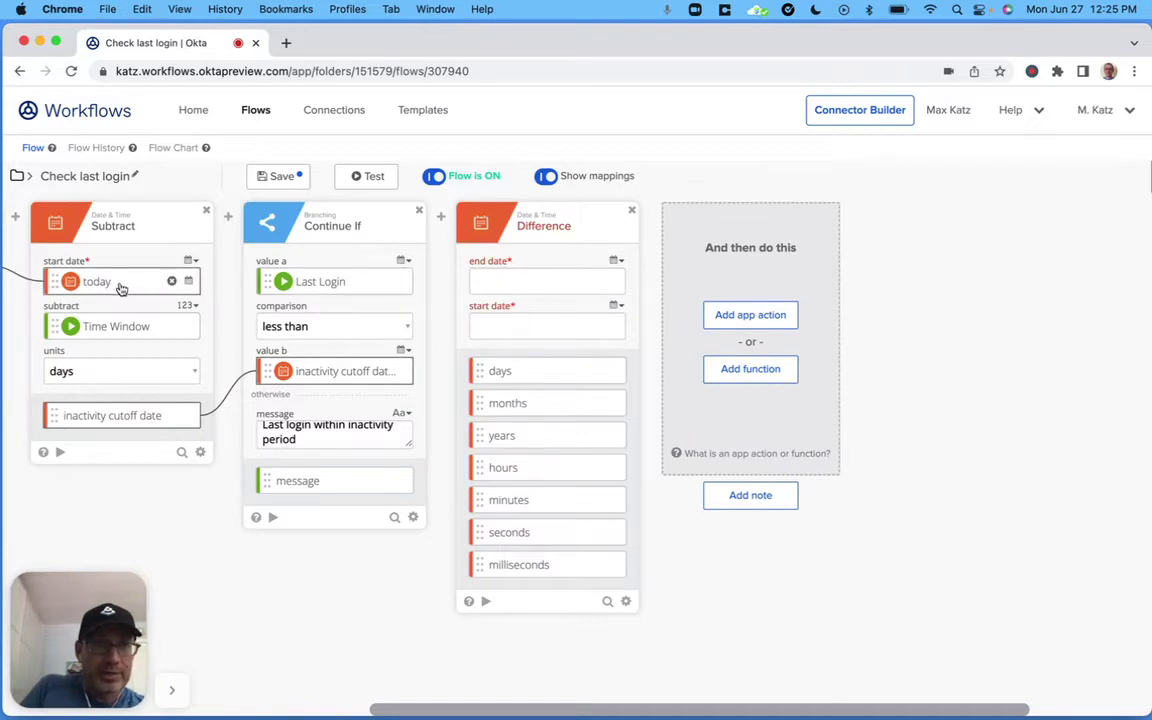
pyautogui.moveTo(148, 288); pyautogui.dragTo(500, 283)
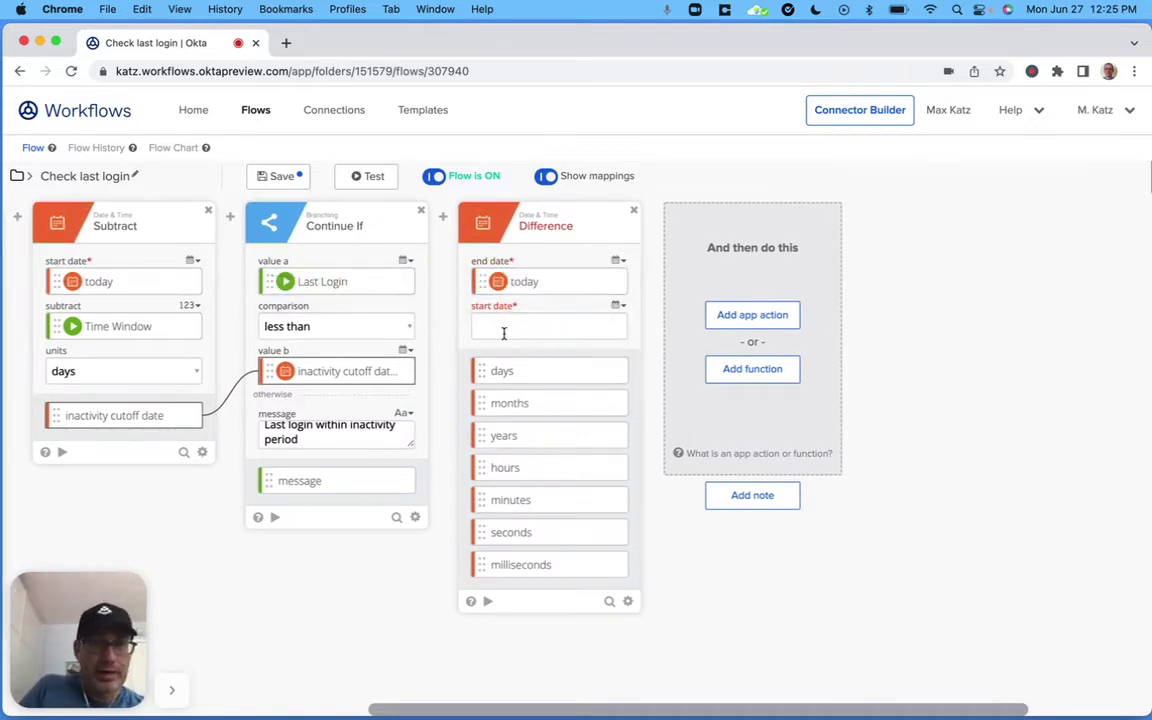
pyautogui.moveTo(347, 283); pyautogui.dragTo(527, 332)
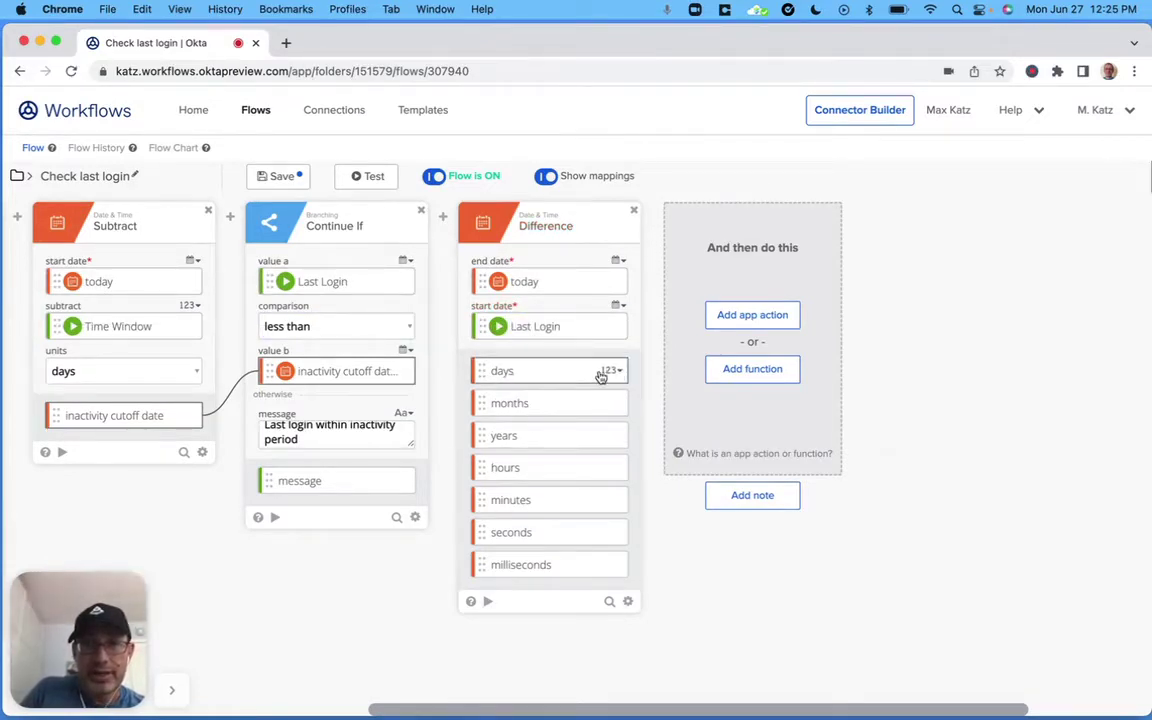
# - Add a Round card that rounds the Difference's days output
pyautogui.click(750, 370)
pyautogui.write('round')
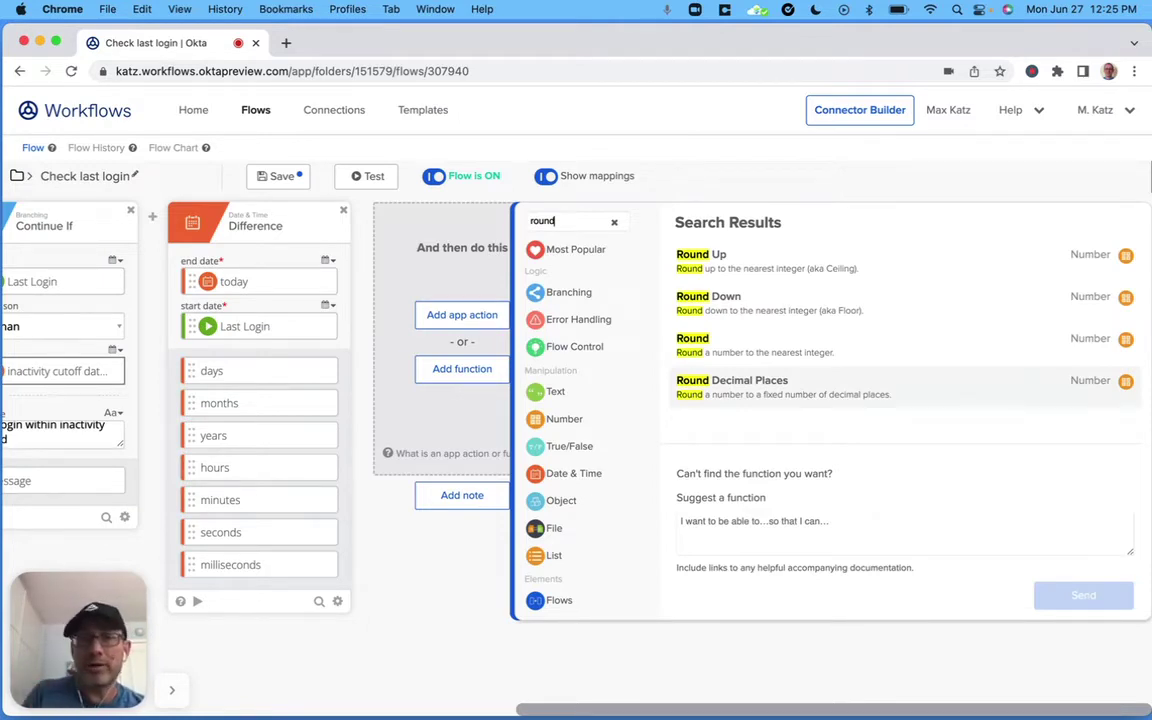
pyautogui.click(733, 350)
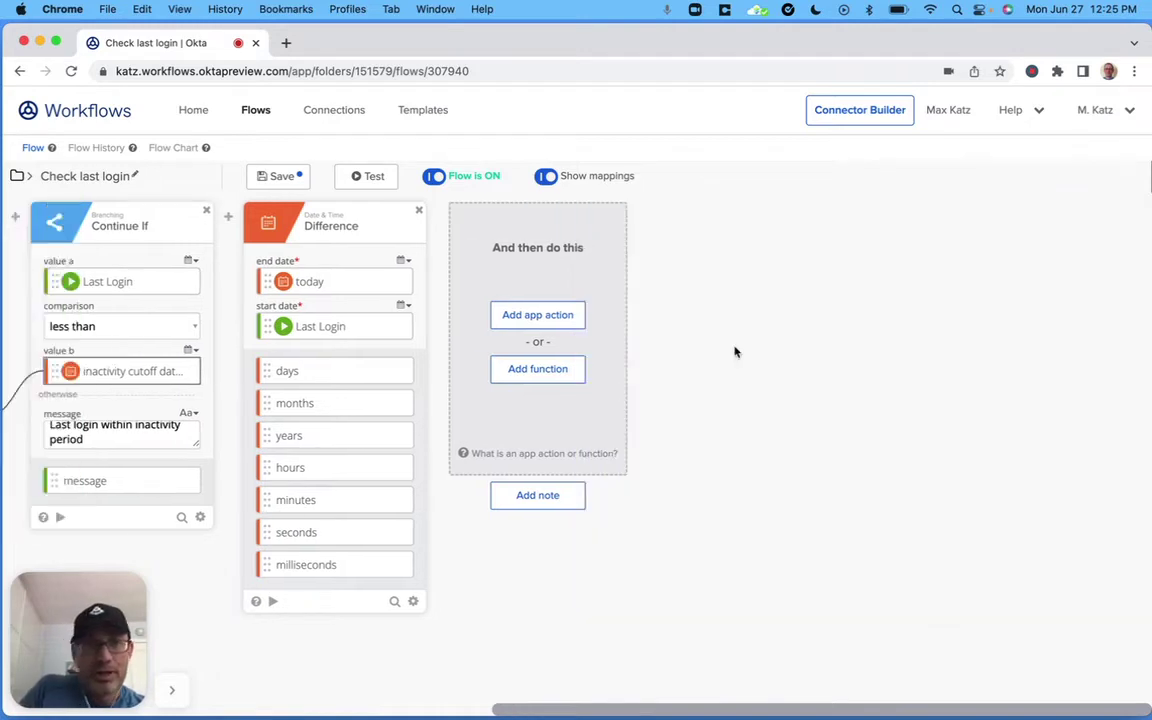
pyautogui.moveTo(309, 379); pyautogui.dragTo(522, 292)
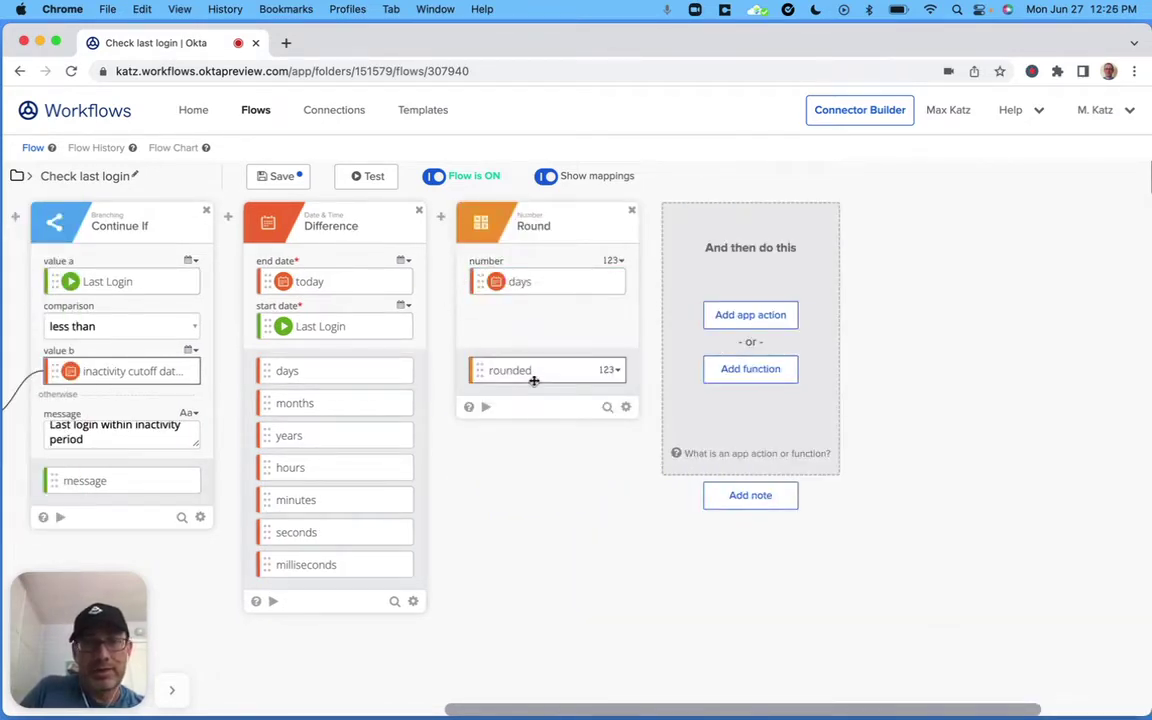
# - Save and test-run the flow, confirming the 90.27-day difference rounds to 90
pyautogui.click(278, 177)
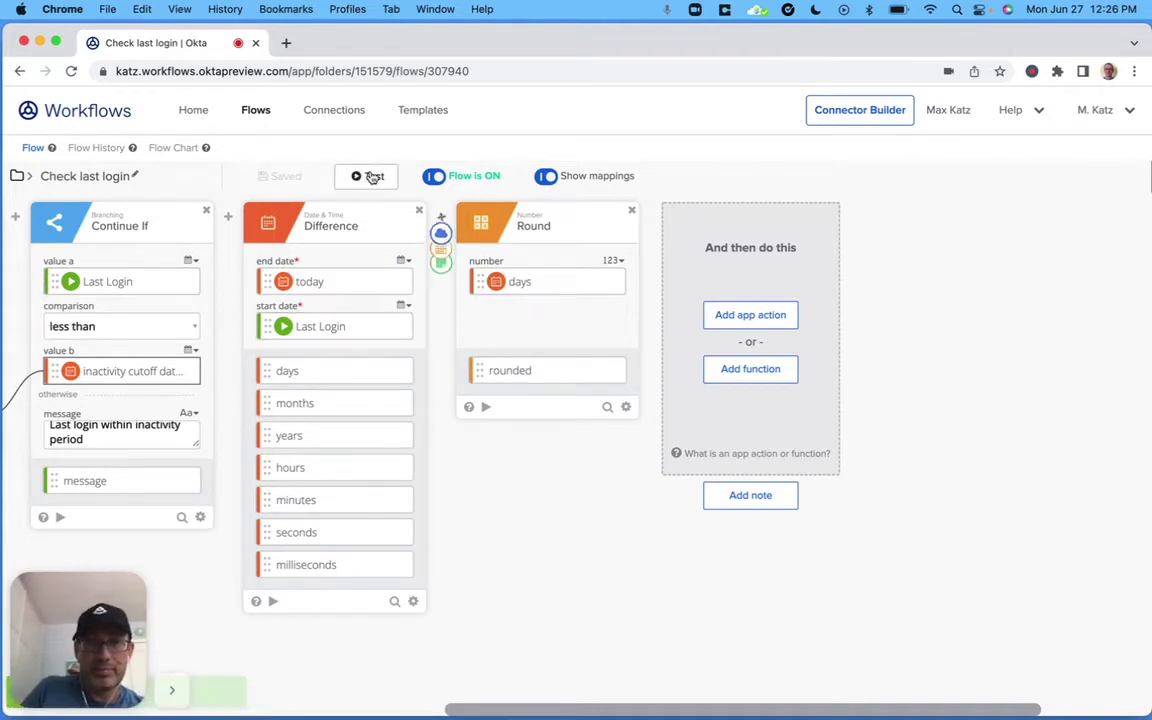
pyautogui.click(371, 177)
pyautogui.click(699, 580)
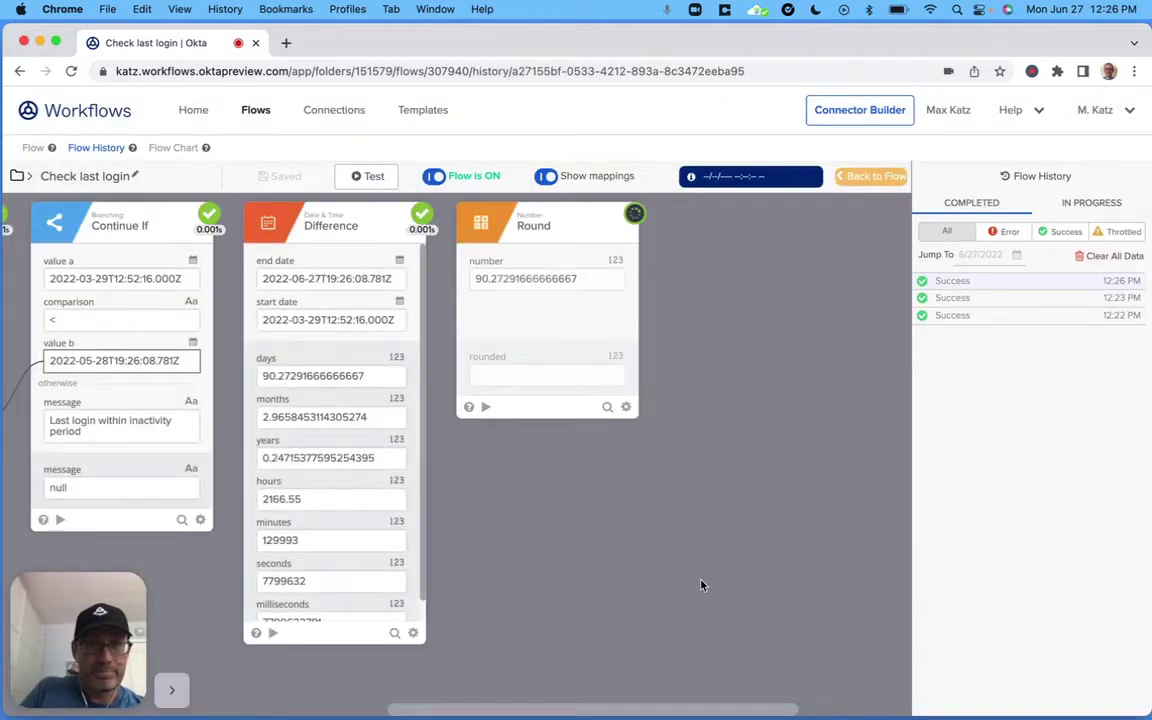
pyautogui.moveTo(479, 275)
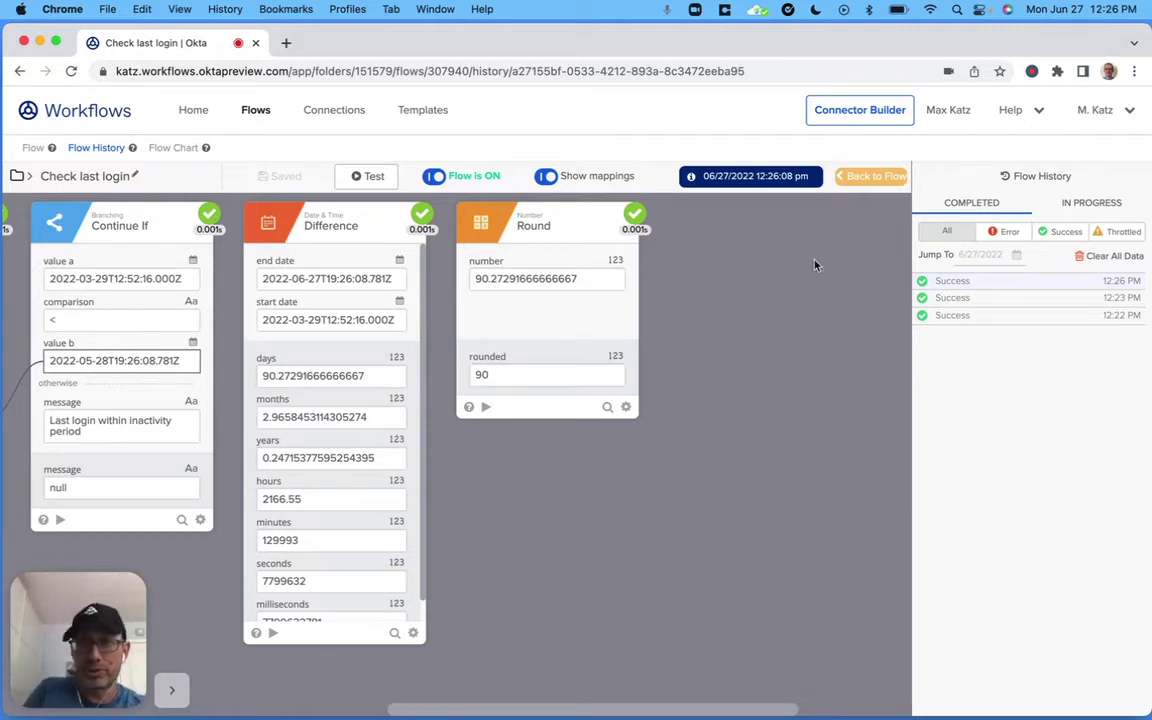
pyautogui.click(870, 176)
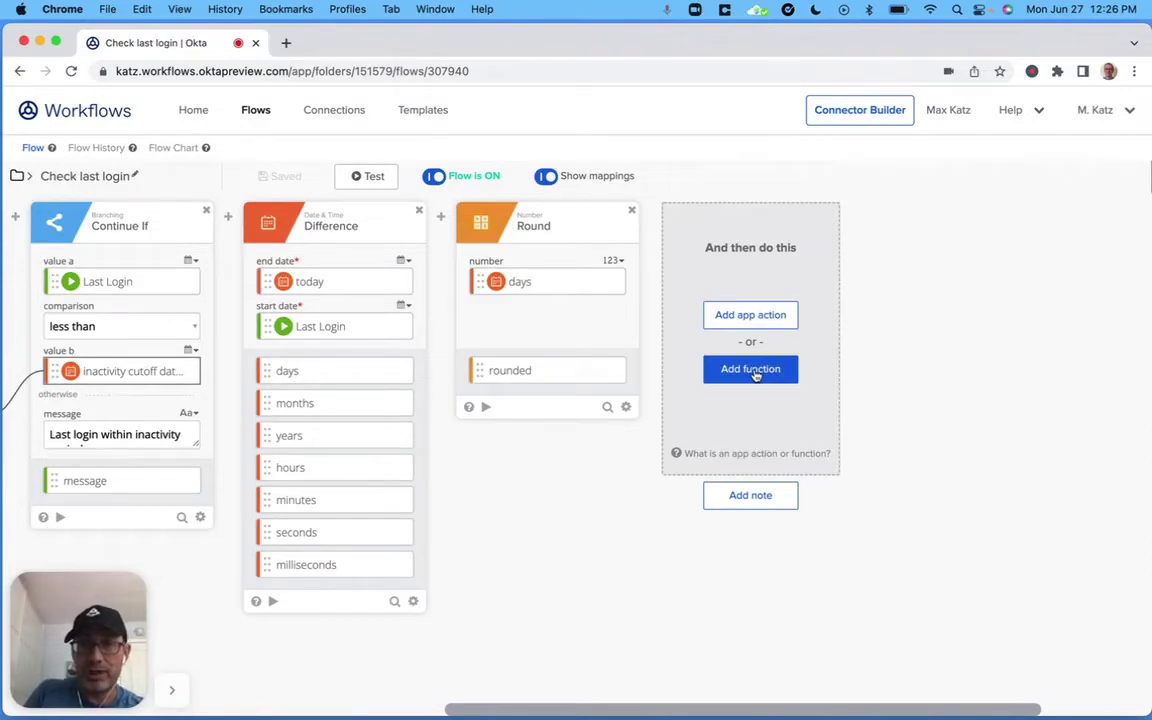
# - Add a Tables Create Row card after the Round step
pyautogui.click(755, 374)
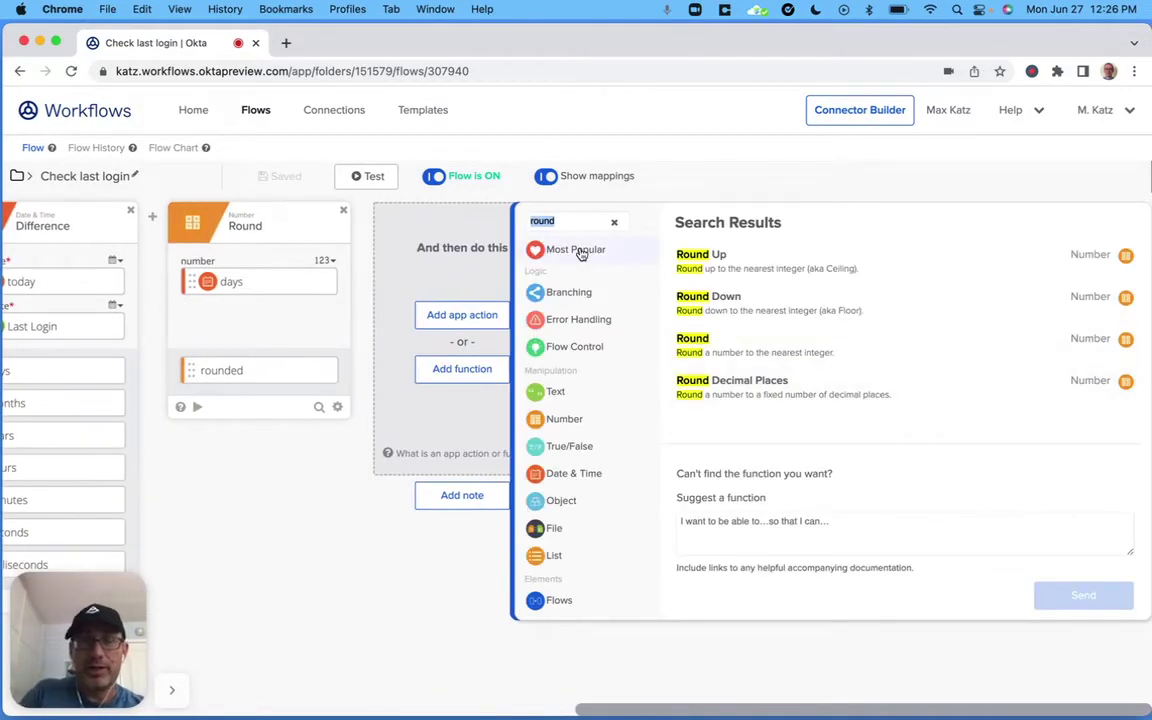
pyautogui.write('creat')
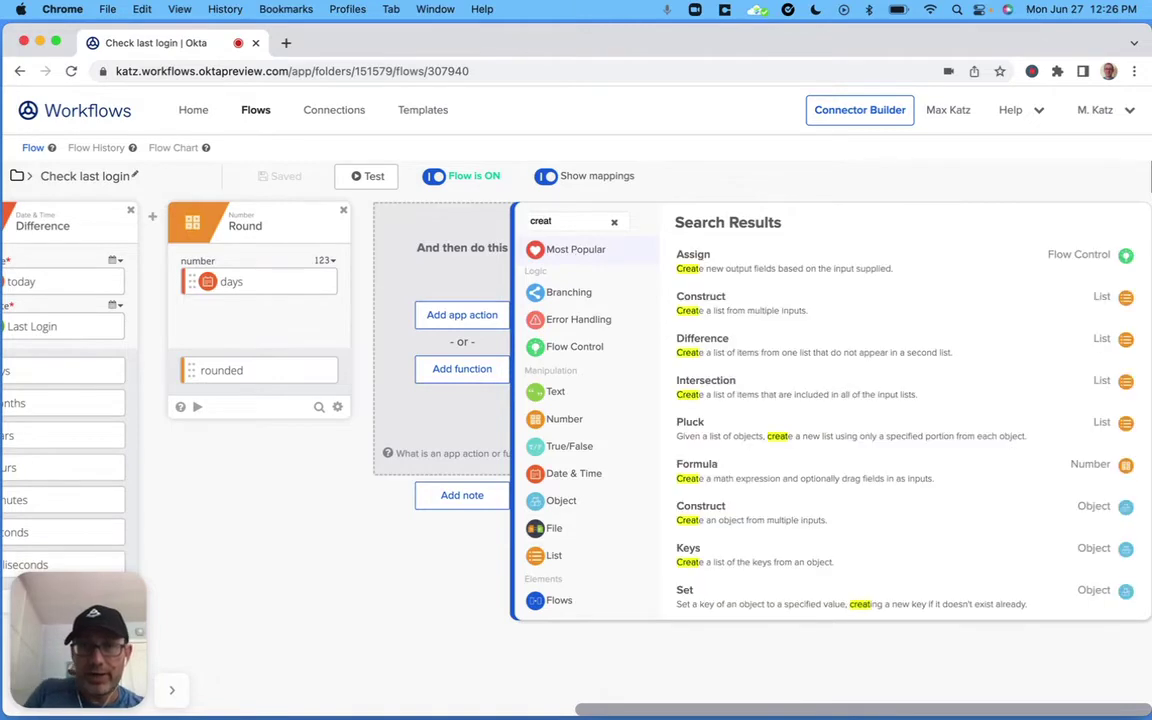
pyautogui.click(614, 222)
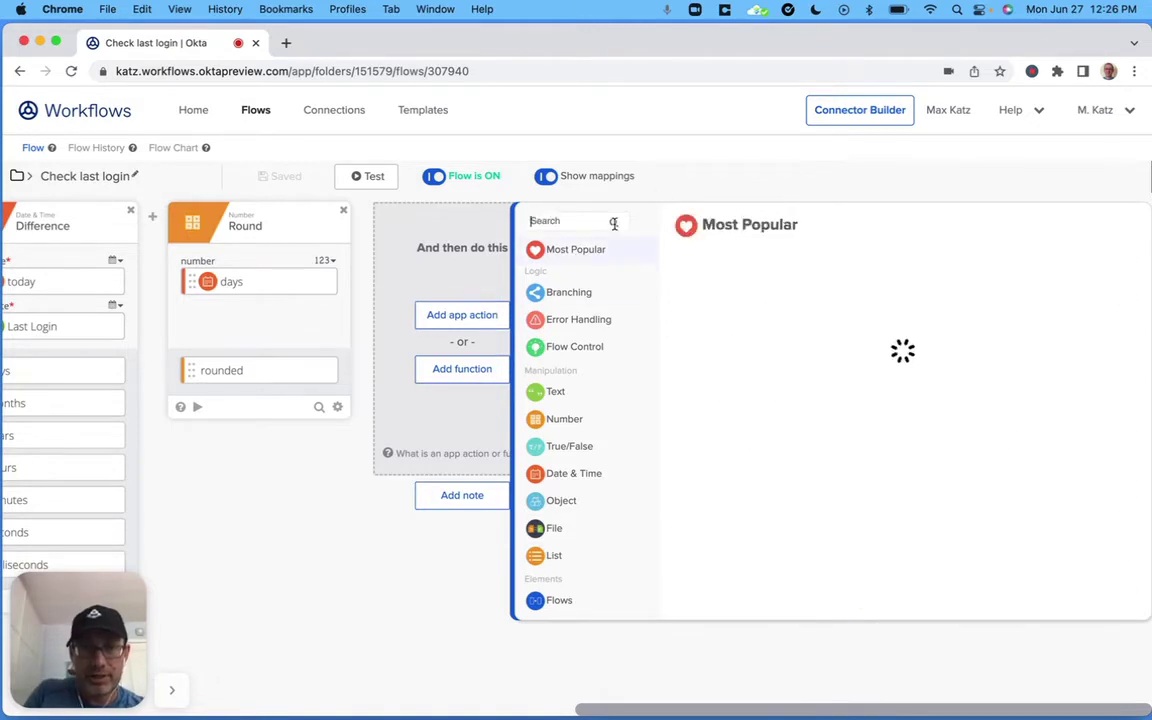
pyautogui.scroll(-3, 580, 462)
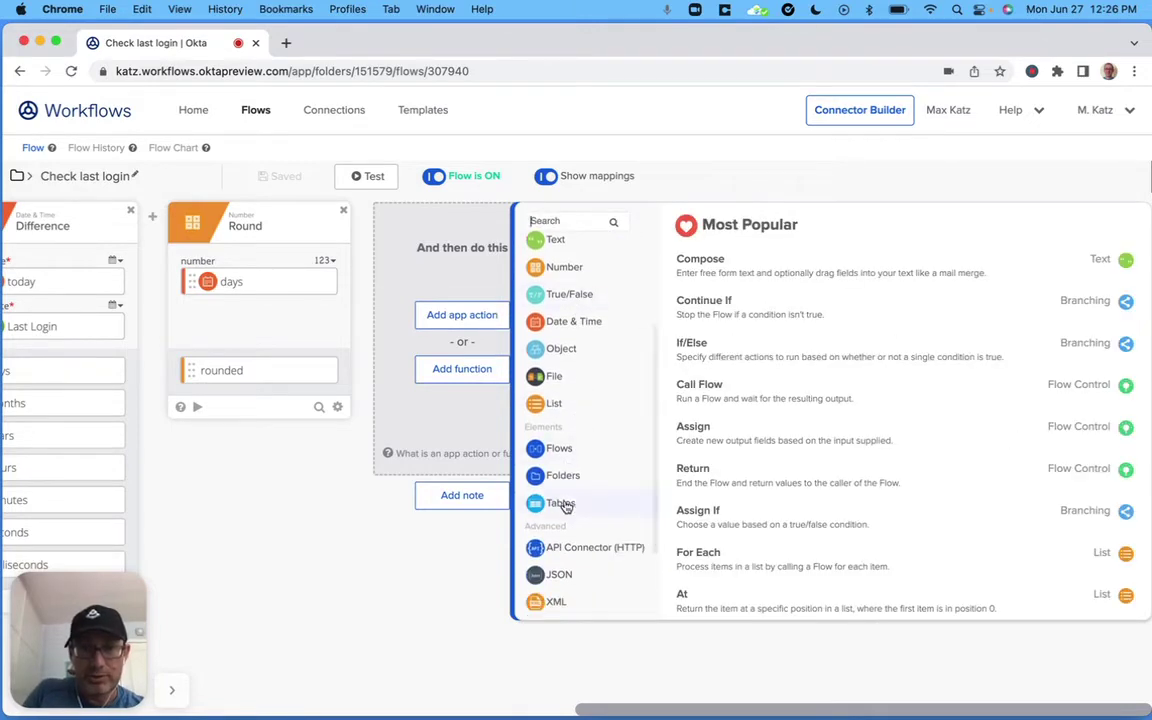
pyautogui.click(562, 503)
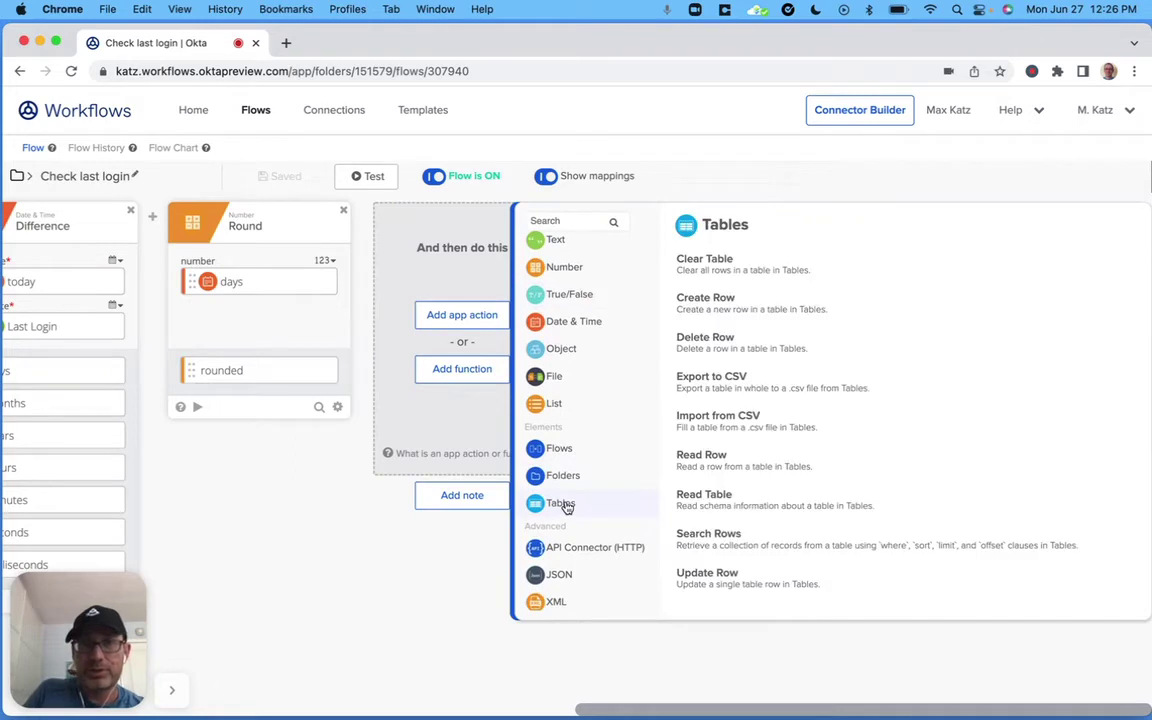
pyautogui.click(733, 308)
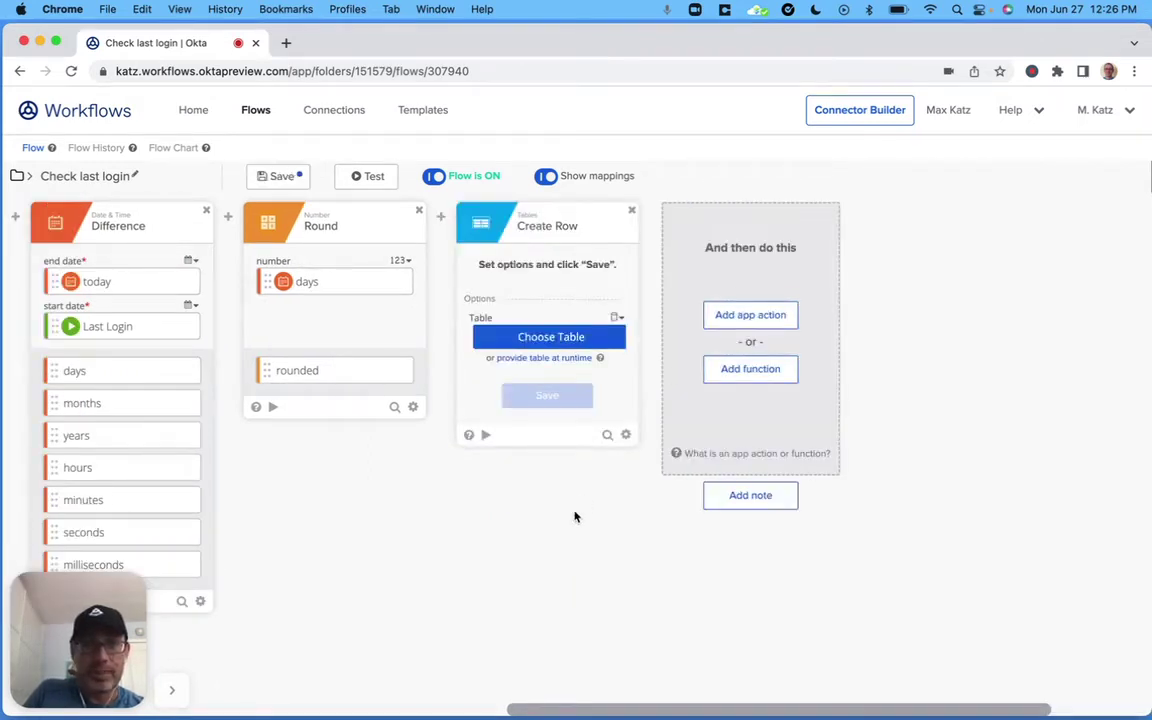
# - Create a new table named 'Inactive users 2' for the Create Row card
pyautogui.click(553, 339)
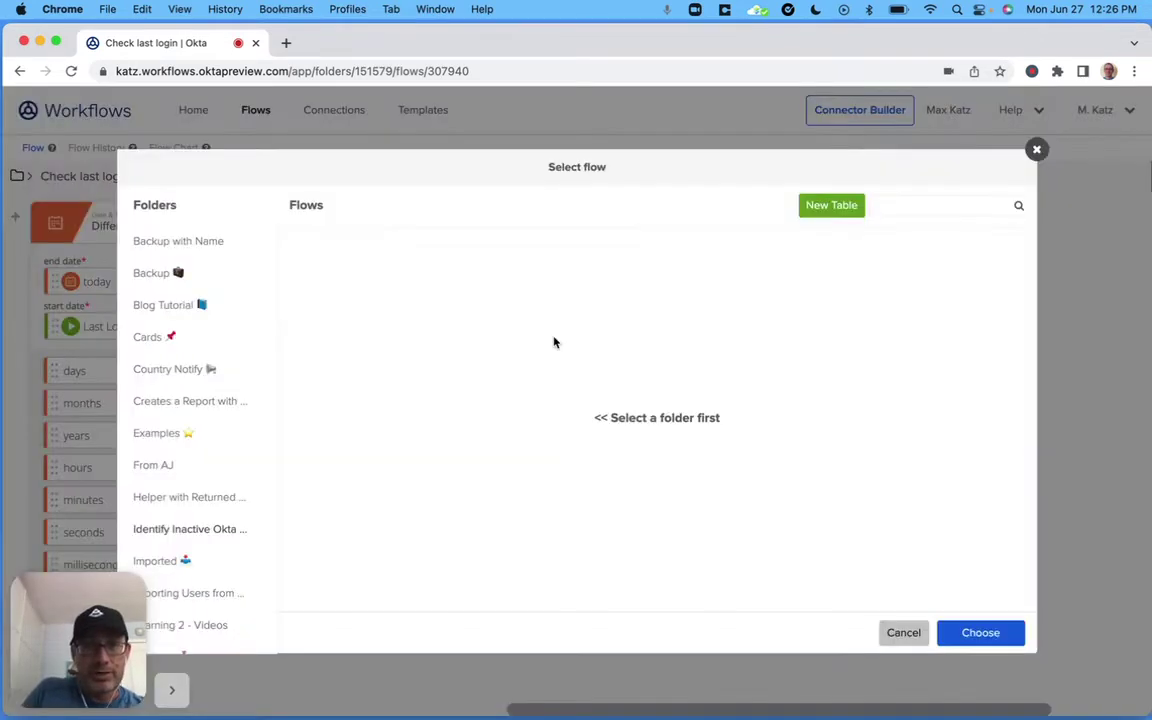
pyautogui.click(838, 208)
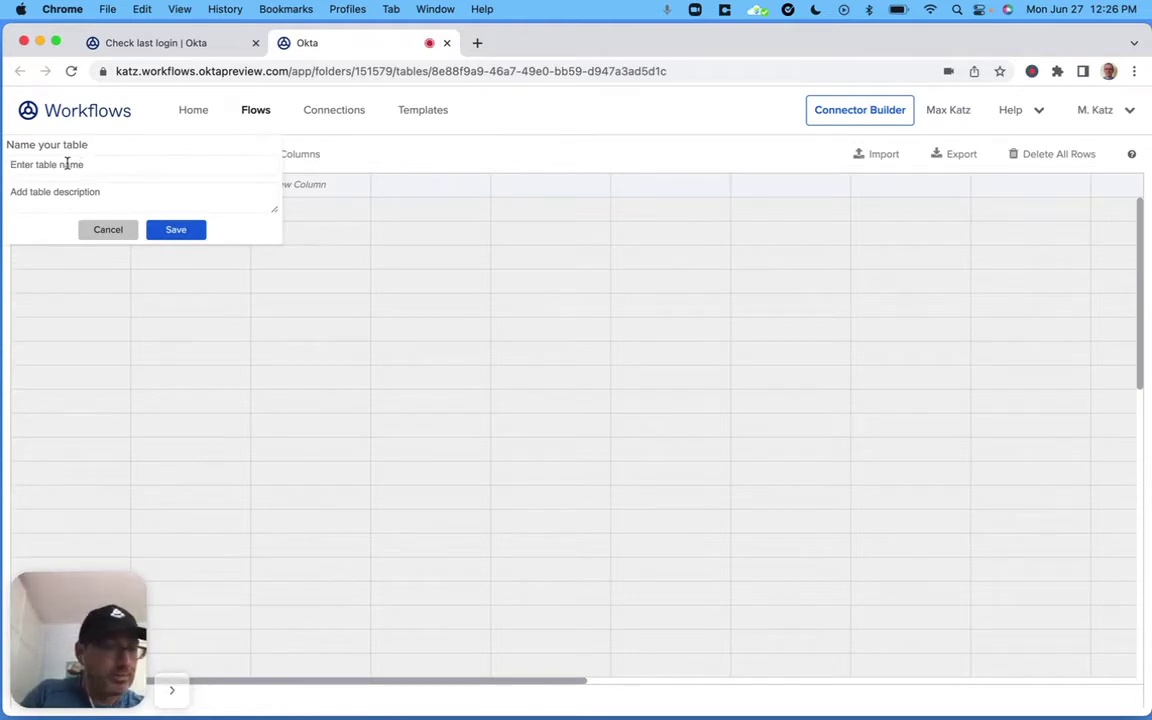
pyautogui.write('in')
pyautogui.press('BackSpace')
pyautogui.press('BackSpace')
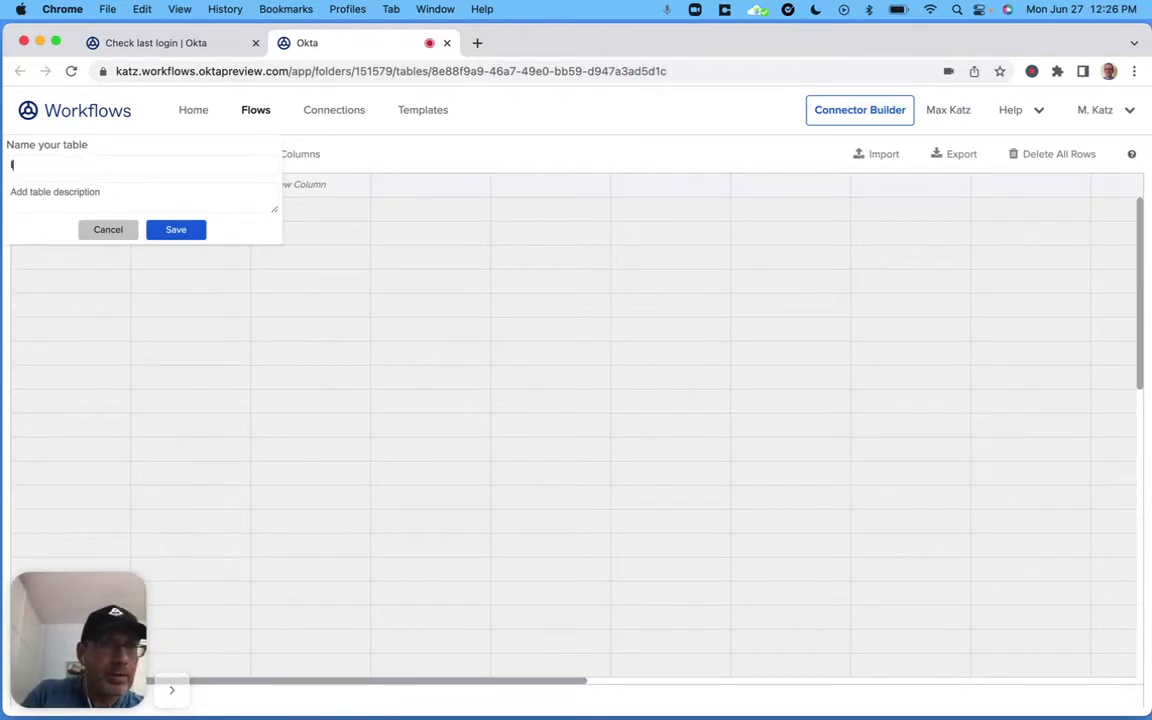
pyautogui.write('Inactive ')
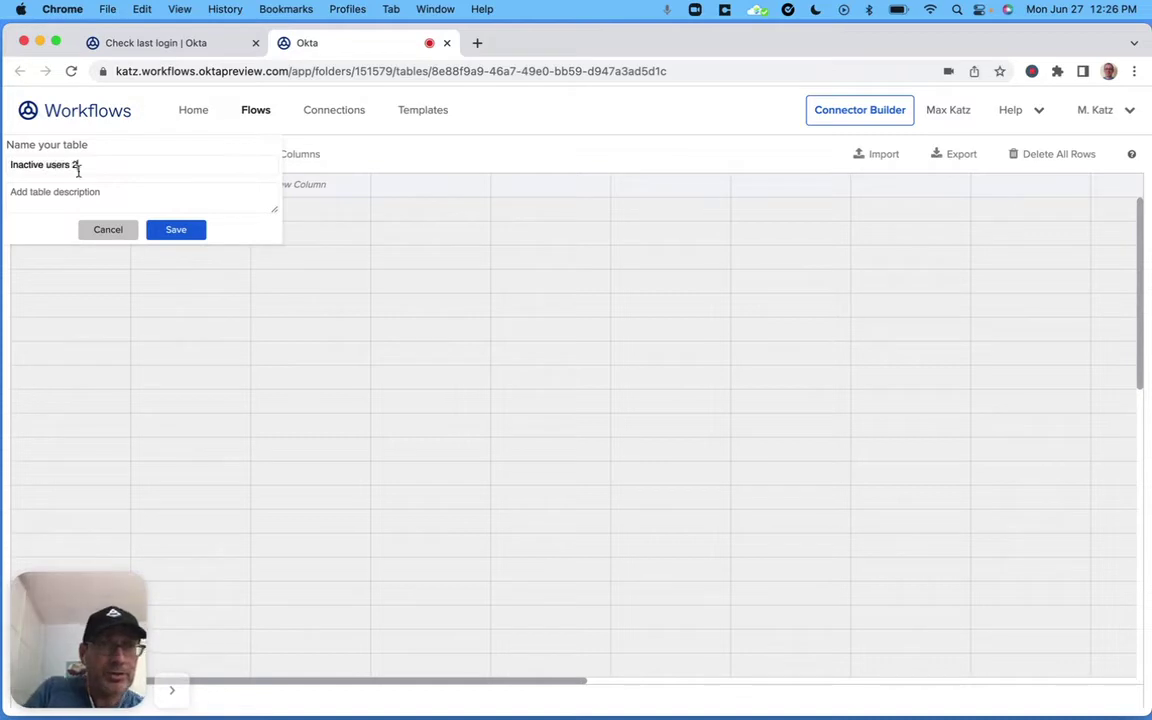
pyautogui.write('users 2')
pyautogui.click(176, 229)
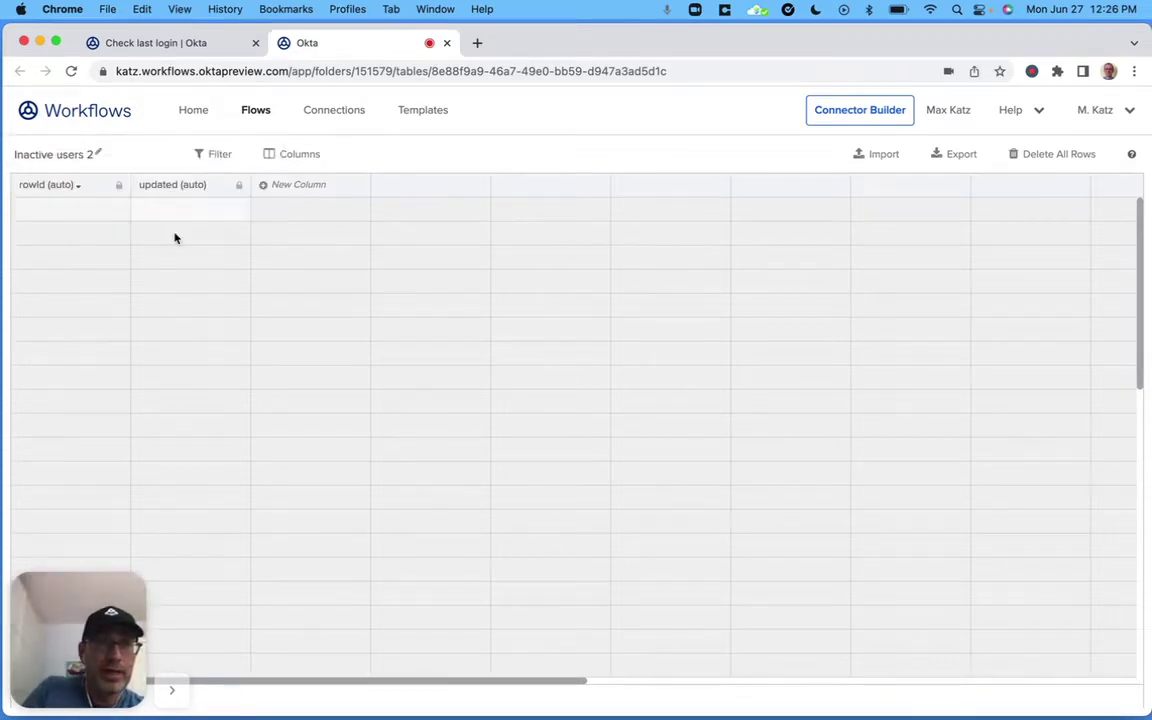
# - Add User ID and Login columns to the Inactive users 2 table
pyautogui.click(299, 187)
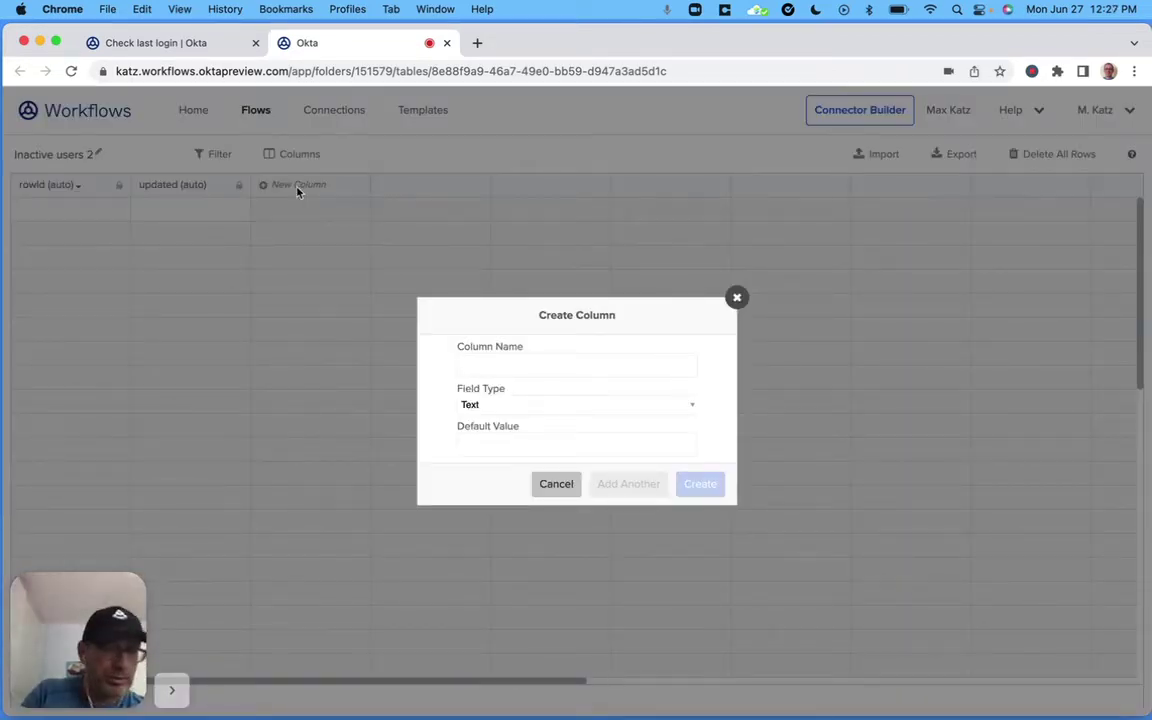
pyautogui.write('Uer')
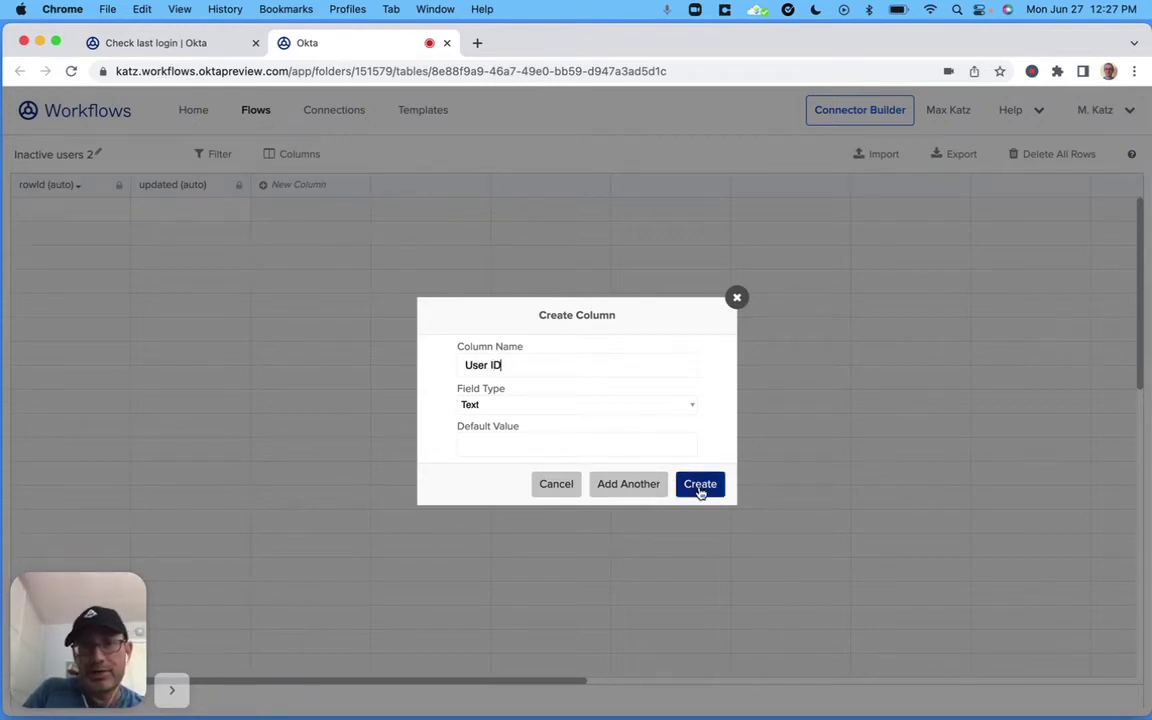
pyautogui.click(630, 486)
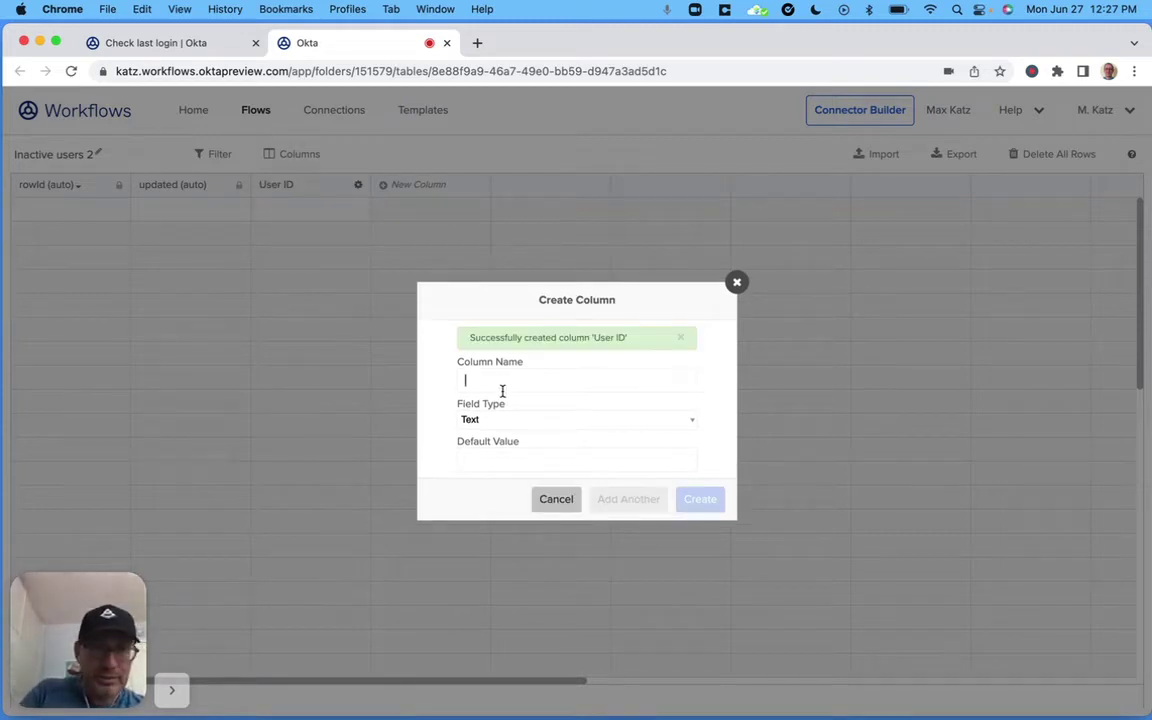
pyautogui.write('Login')
pyautogui.click(628, 499)
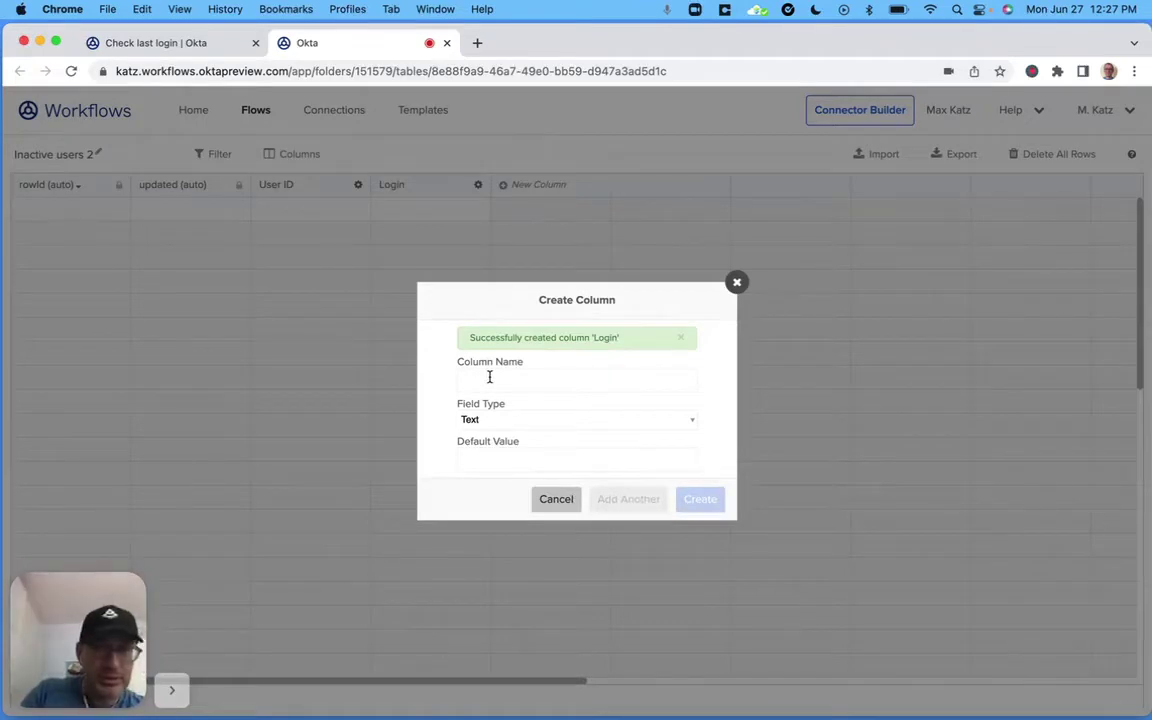
# - Add Date Checked and Last Login as Date columns, plus Days Since Last Login
pyautogui.write('Date Checked')
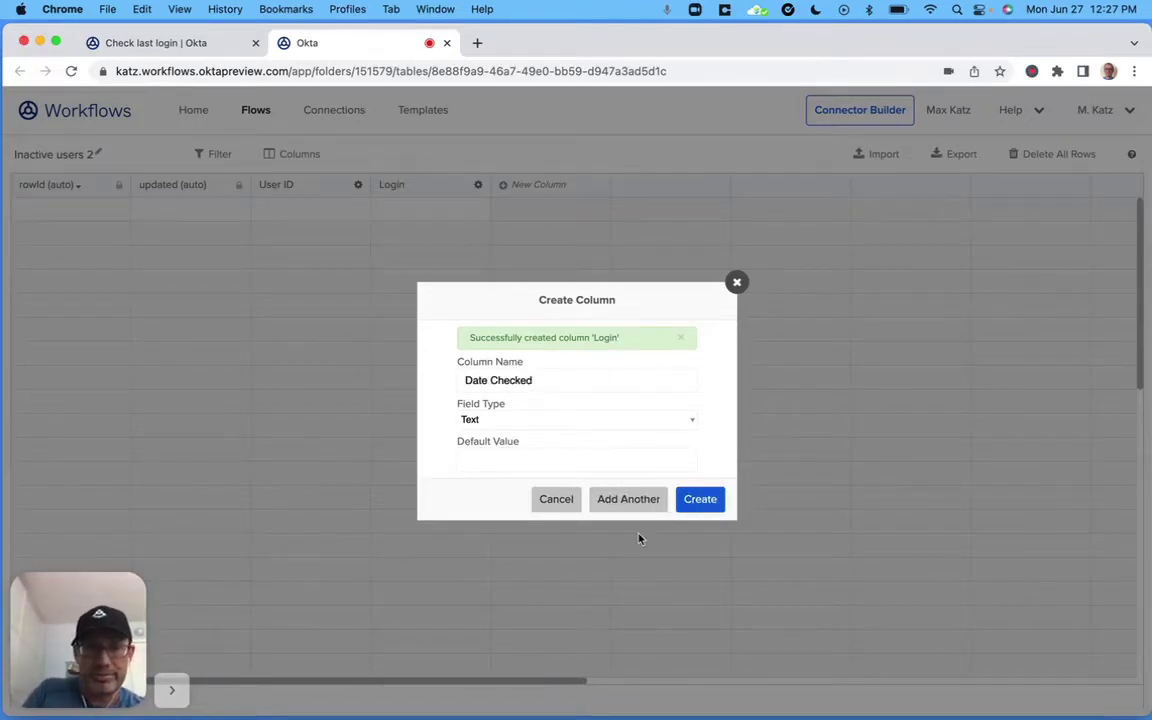
pyautogui.click(554, 425)
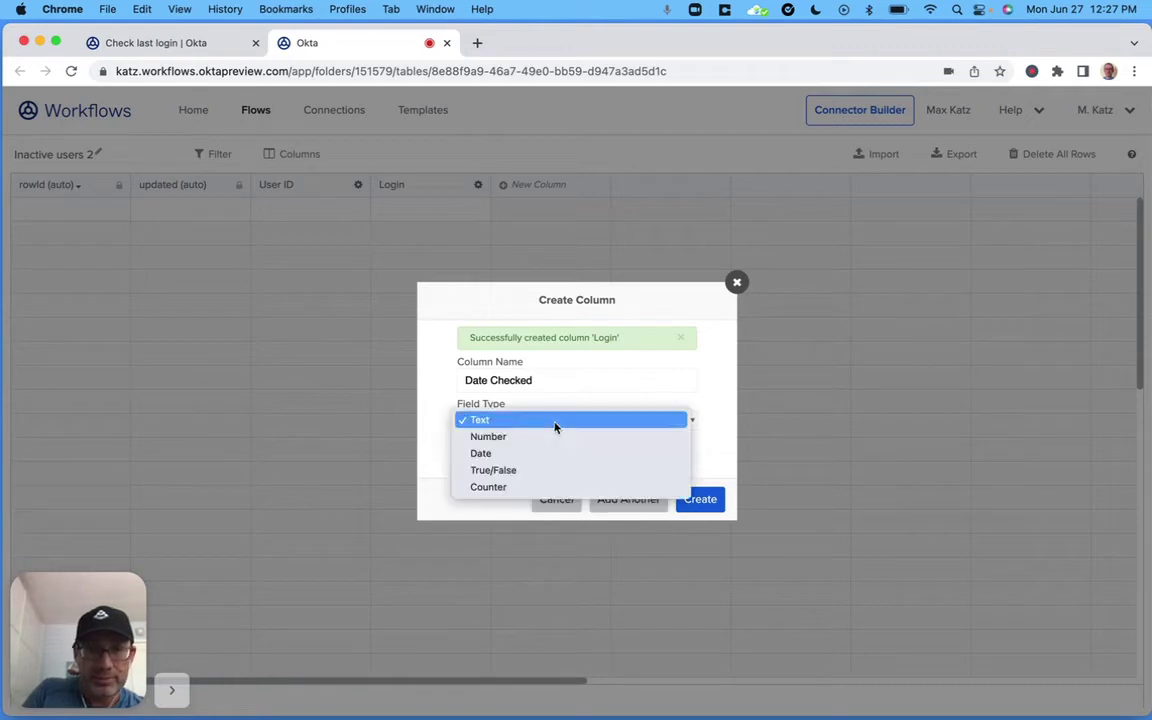
pyautogui.click(565, 455)
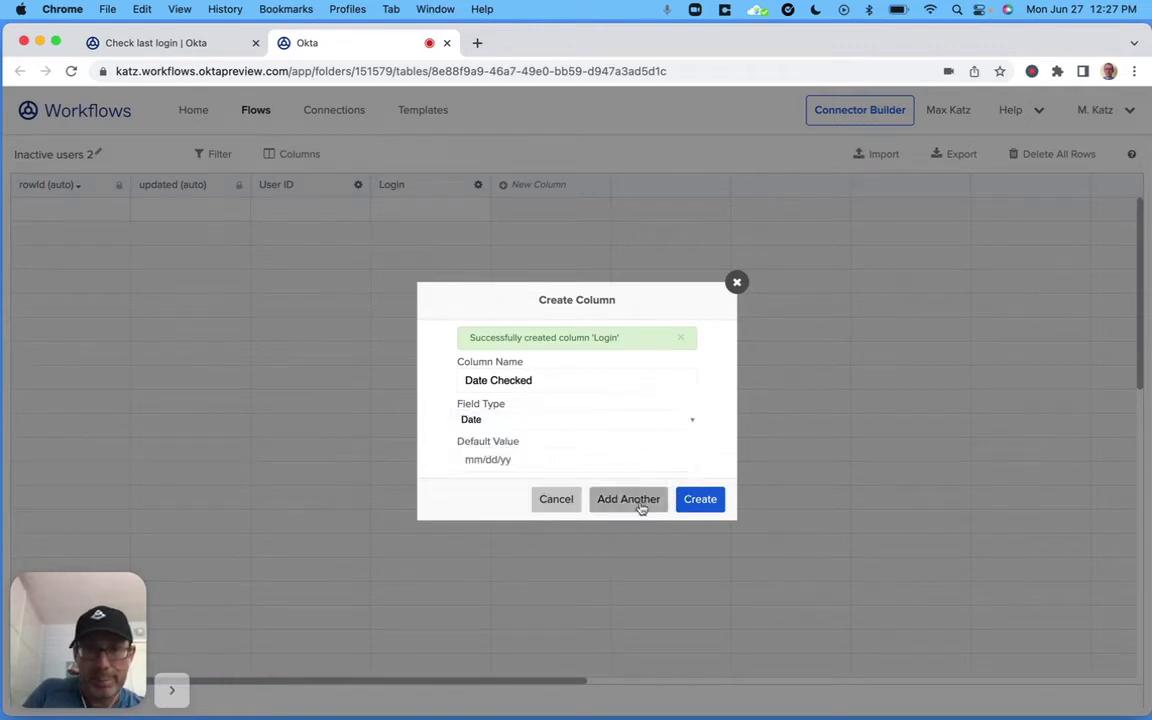
pyautogui.click(638, 500)
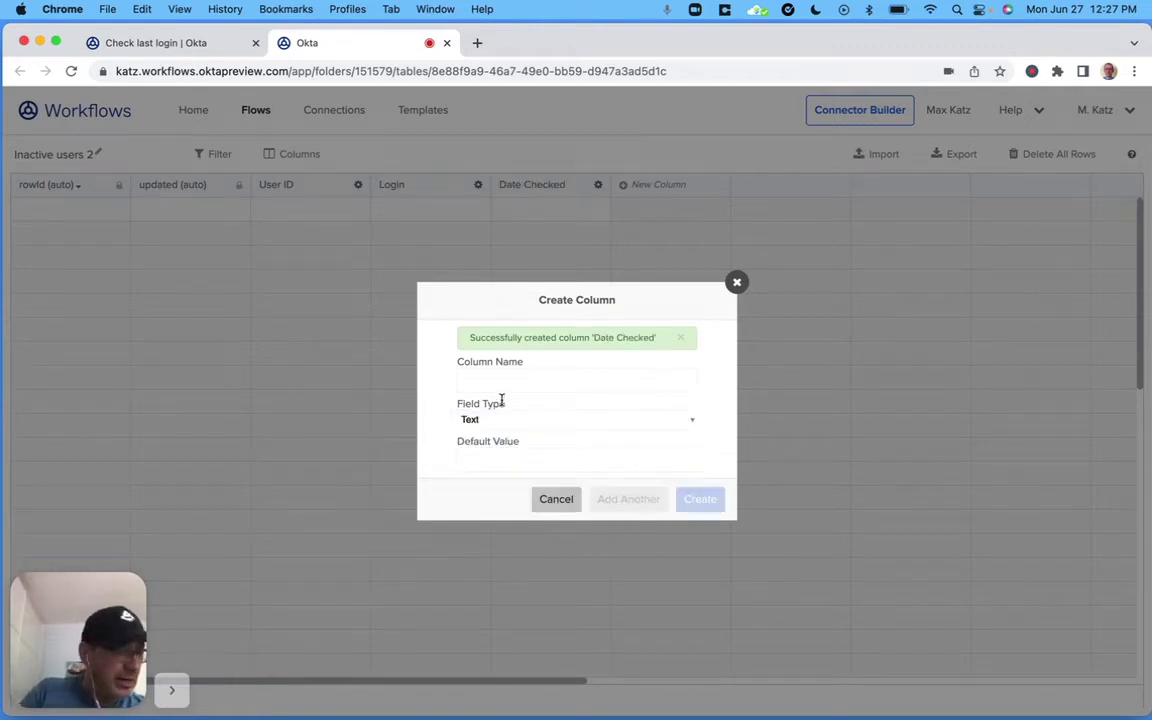
pyautogui.write('Last Login')
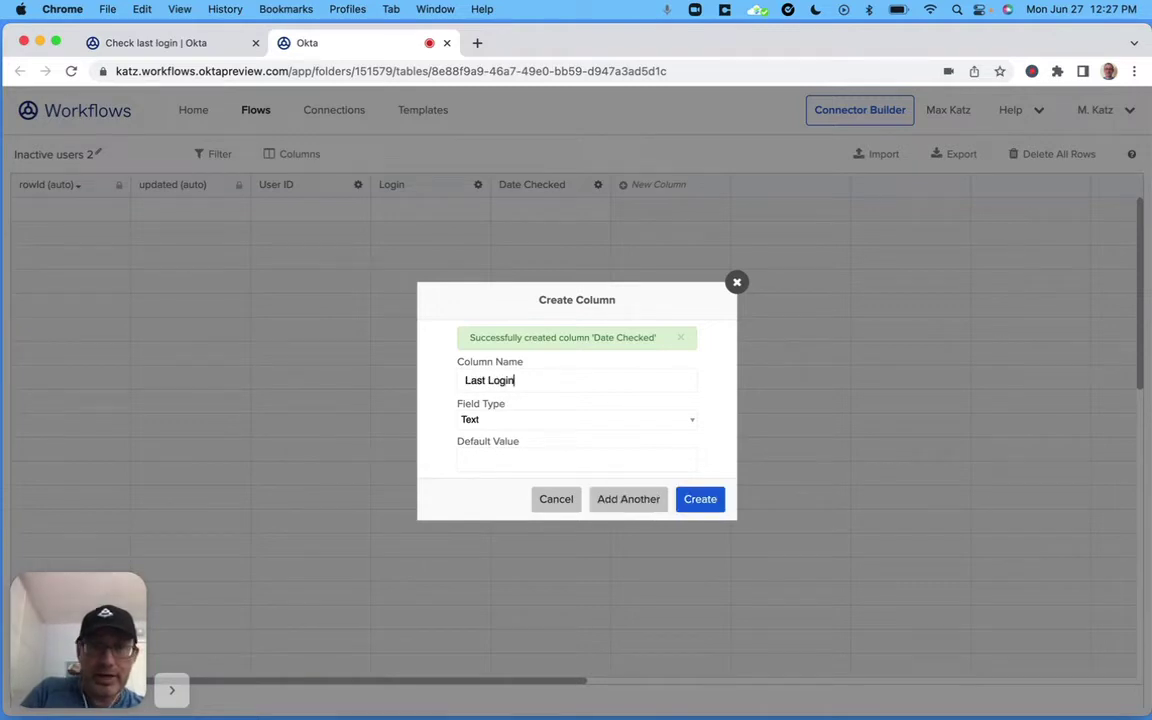
pyautogui.click(505, 421)
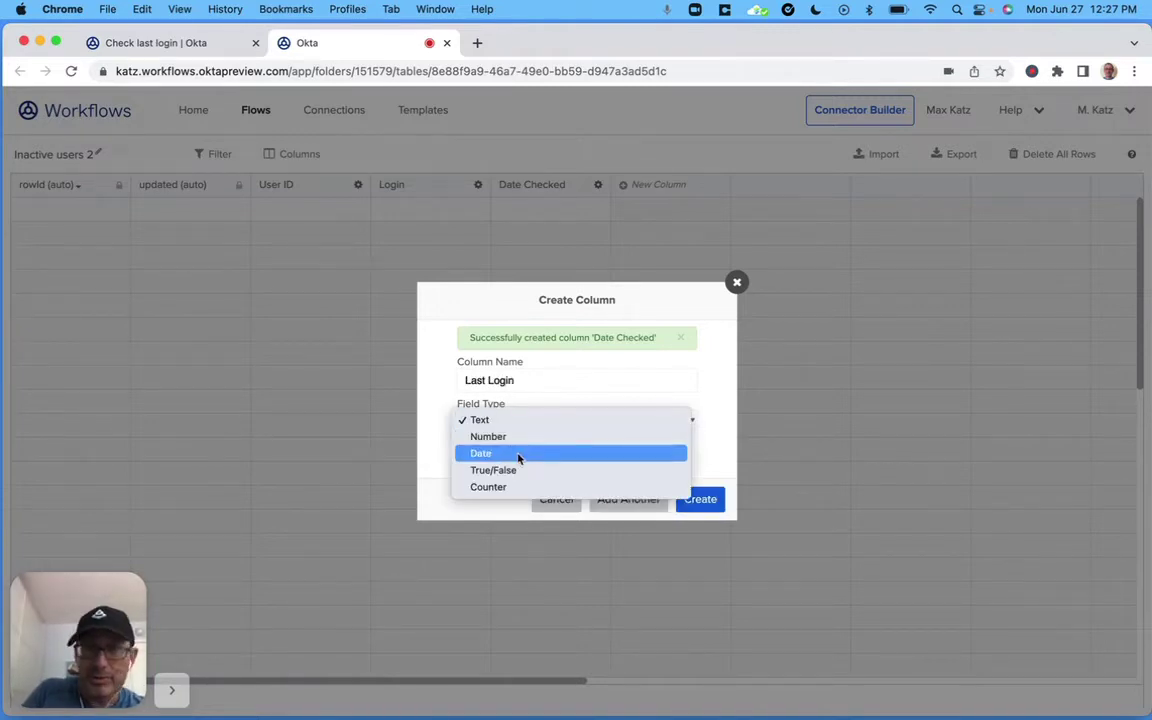
pyautogui.click(518, 455)
pyautogui.click(618, 502)
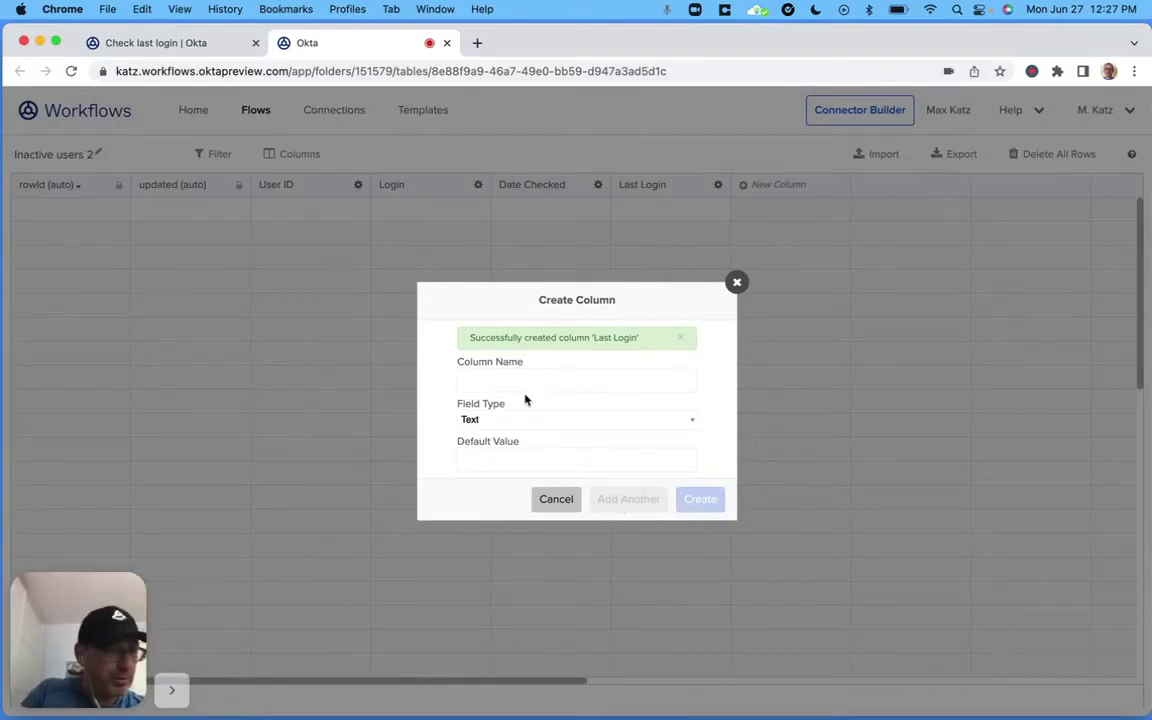
pyautogui.write('Days Since L')
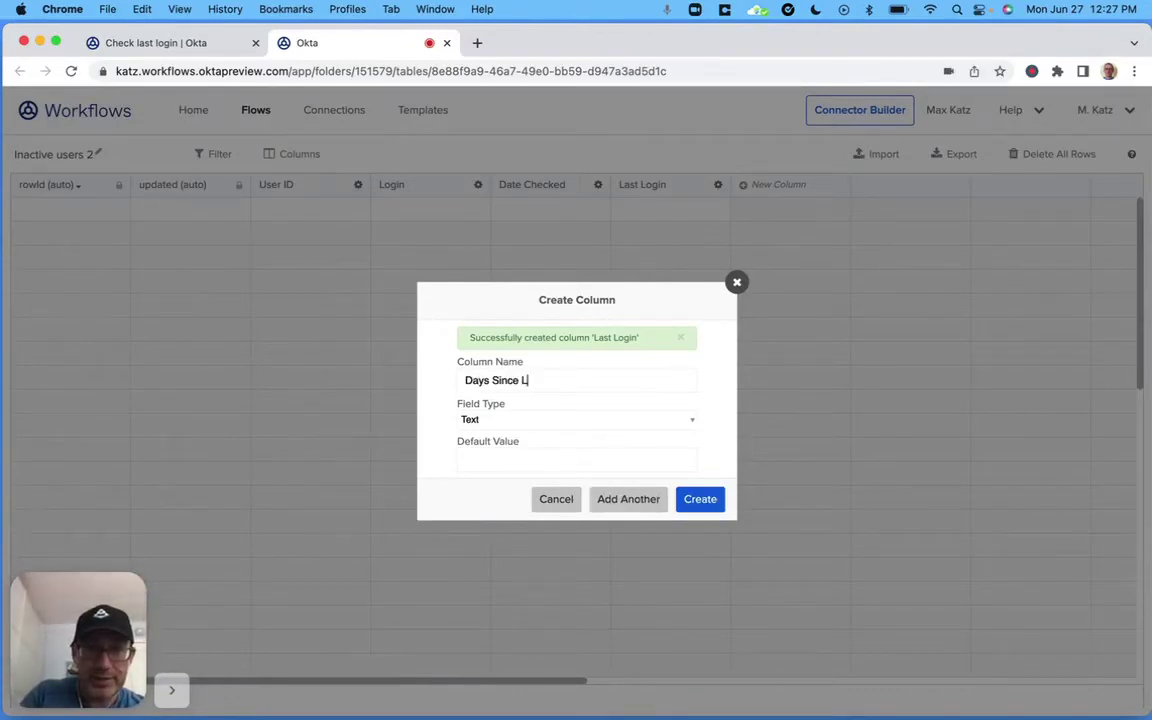
pyautogui.write('ast Login')
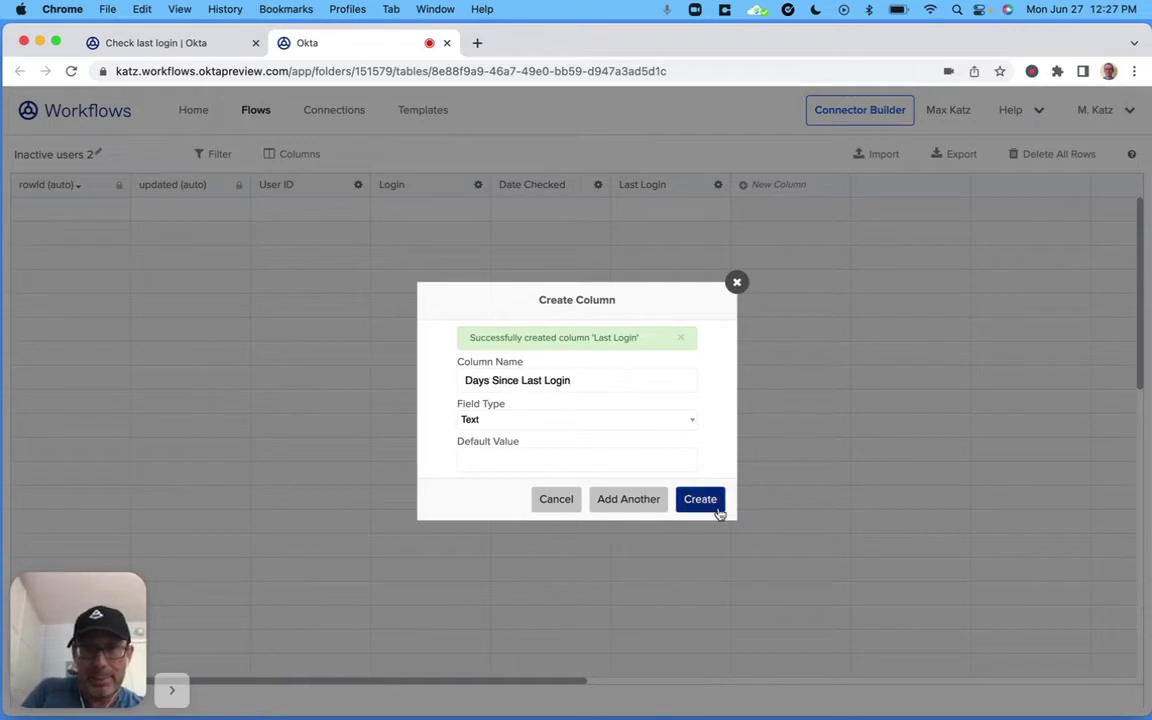
pyautogui.click(700, 500)
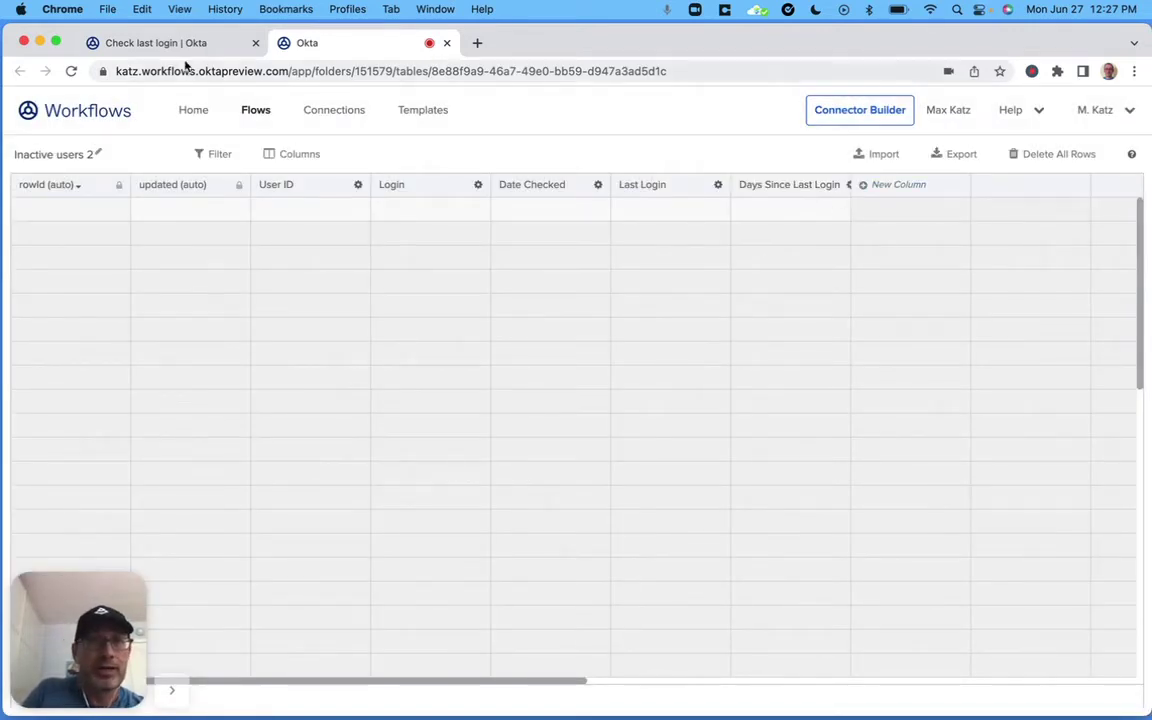
pyautogui.click(160, 43)
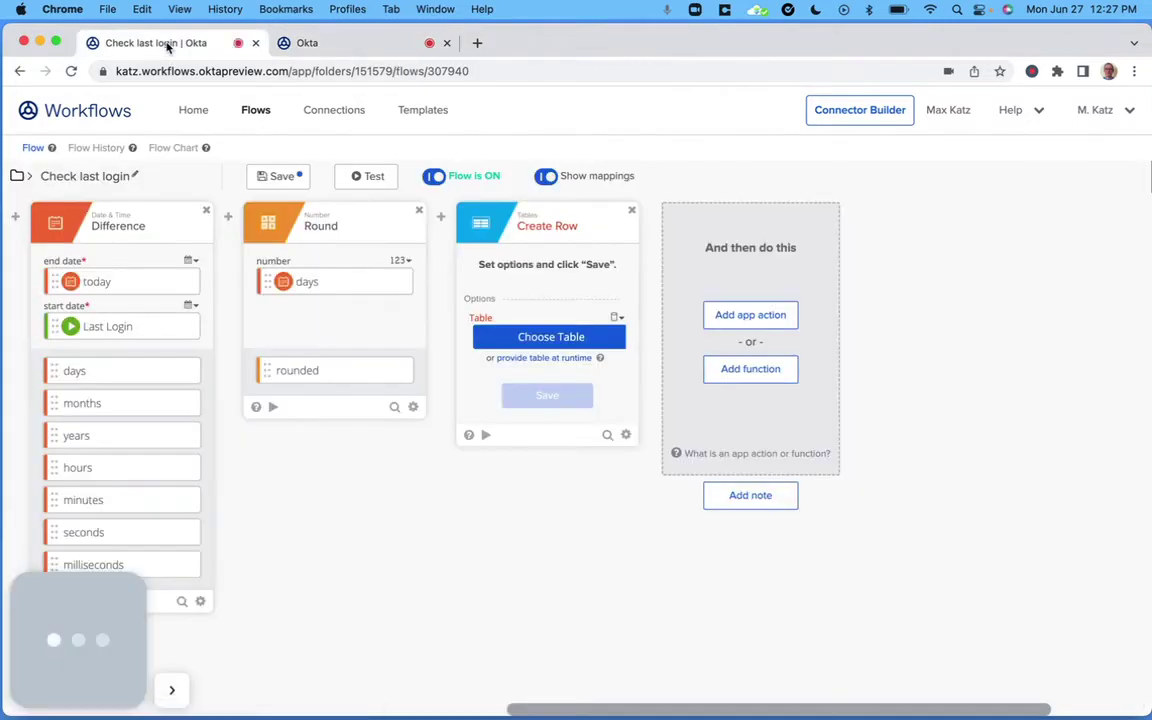
# - Target Create Row at Inactive users 2, including Last Login and Days Since Last Login fields
pyautogui.click(556, 341)
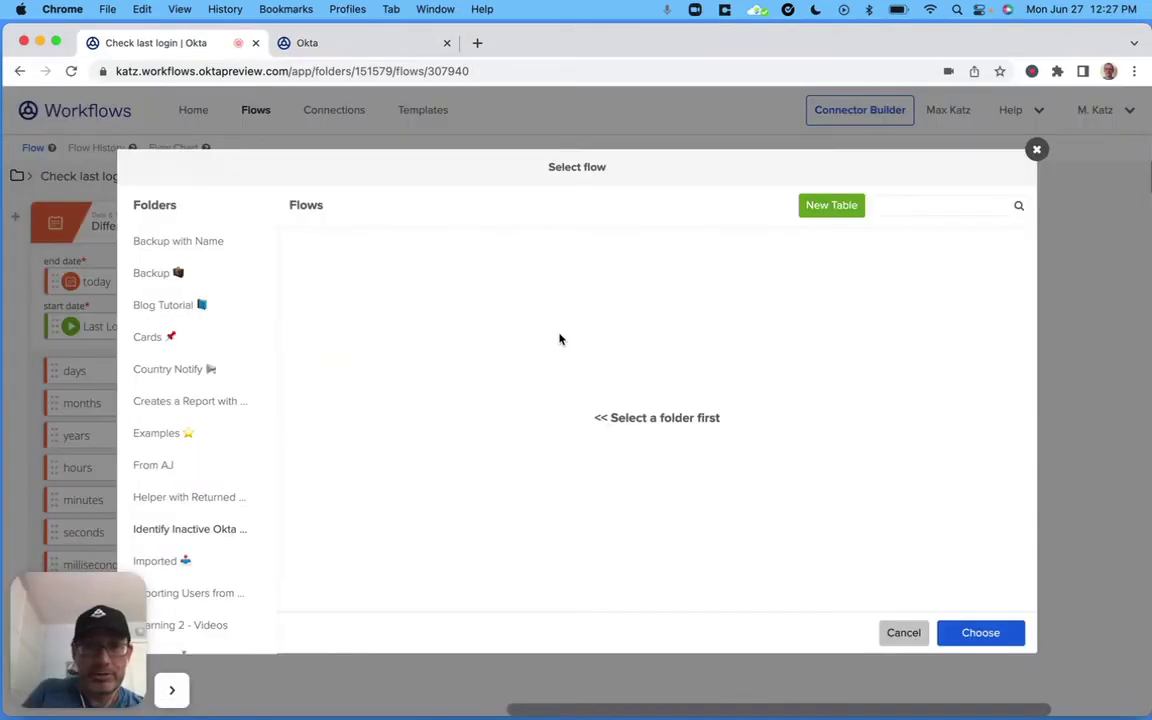
pyautogui.click(170, 530)
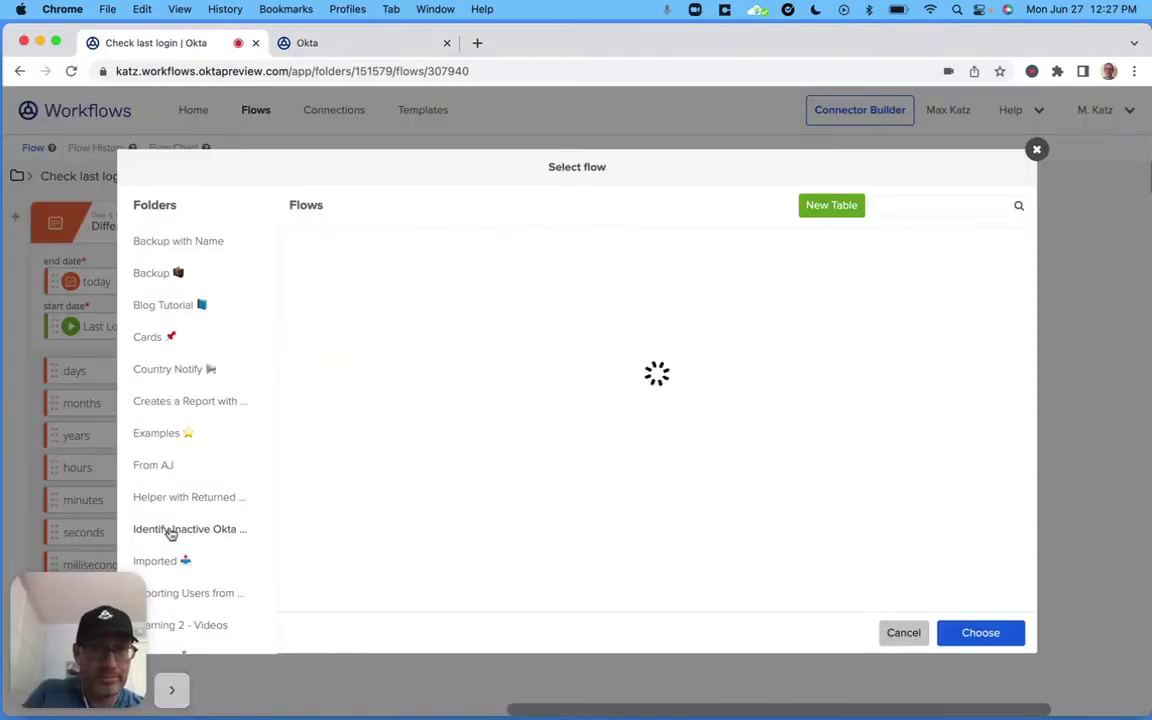
pyautogui.click(393, 248)
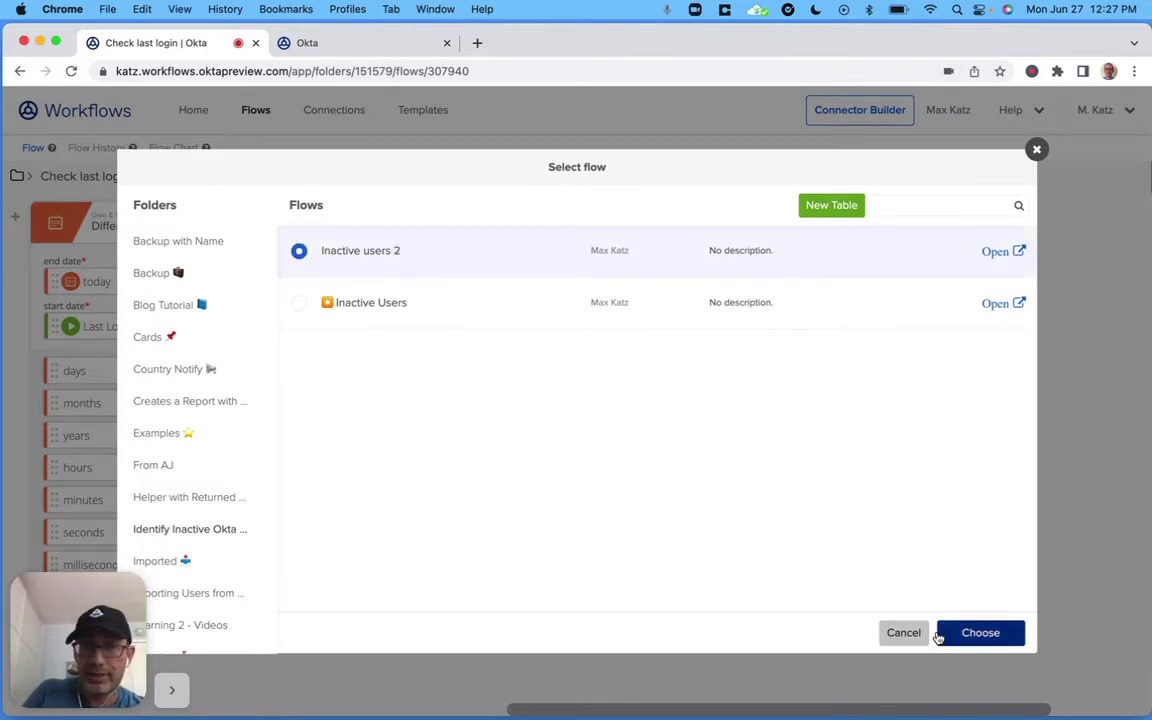
pyautogui.click(990, 640)
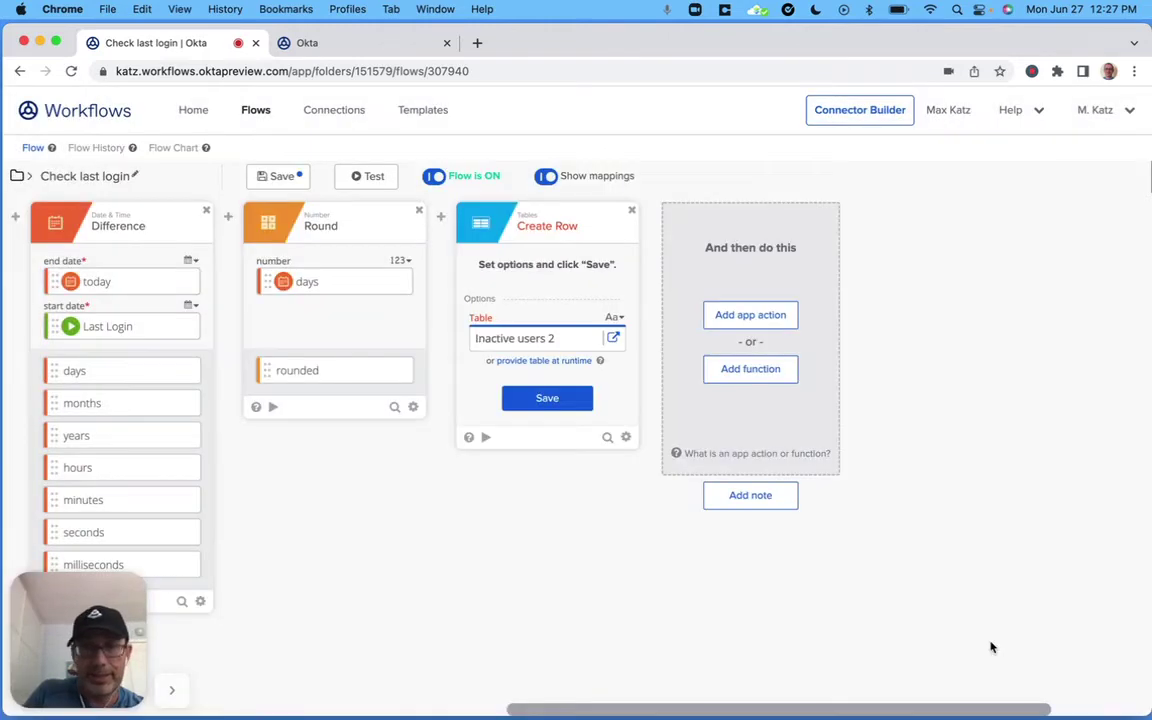
pyautogui.click(565, 402)
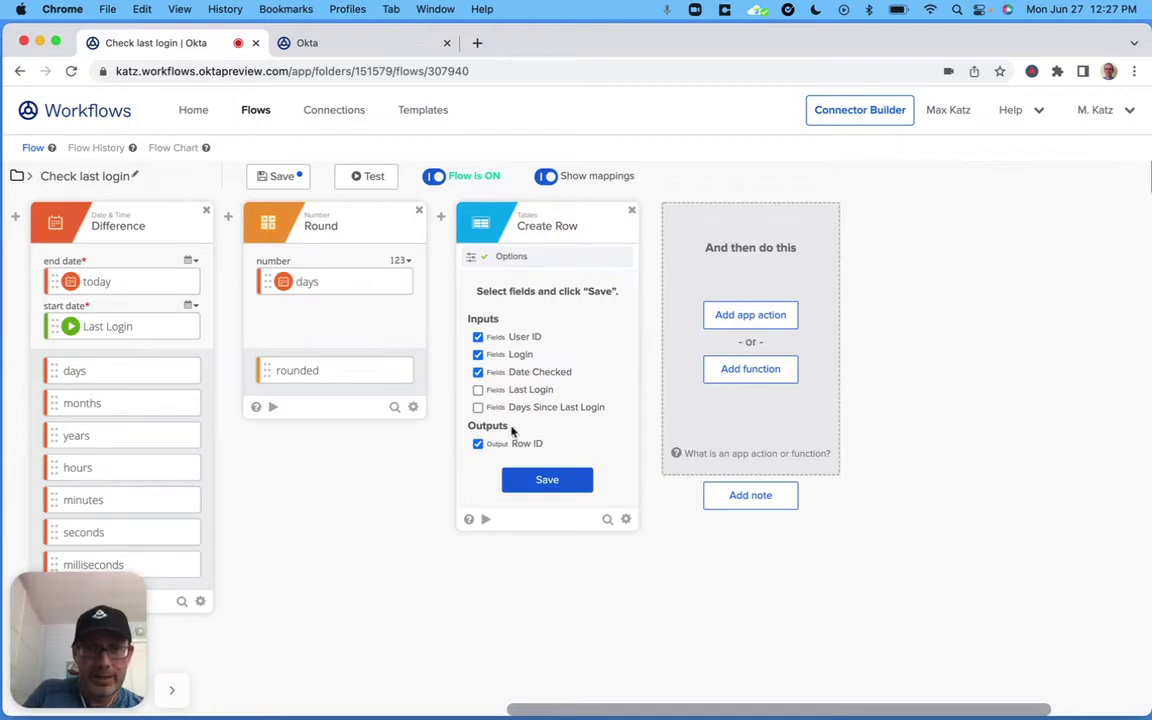
pyautogui.click(531, 390)
pyautogui.click(532, 409)
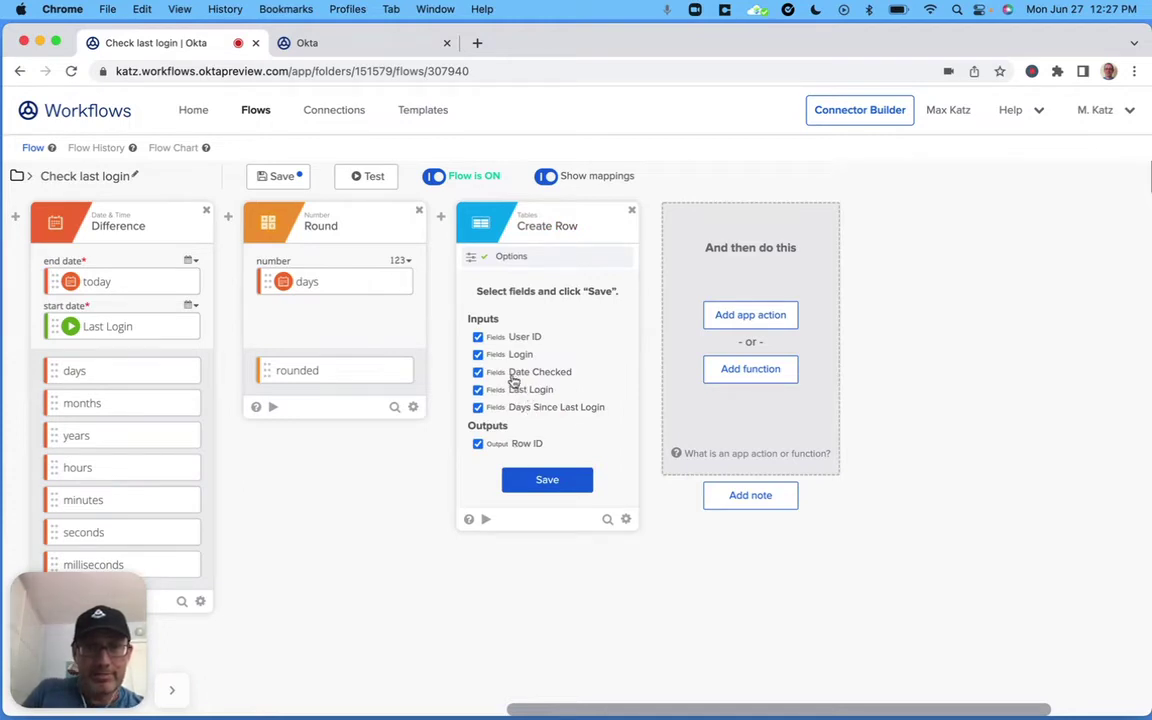
pyautogui.click(545, 480)
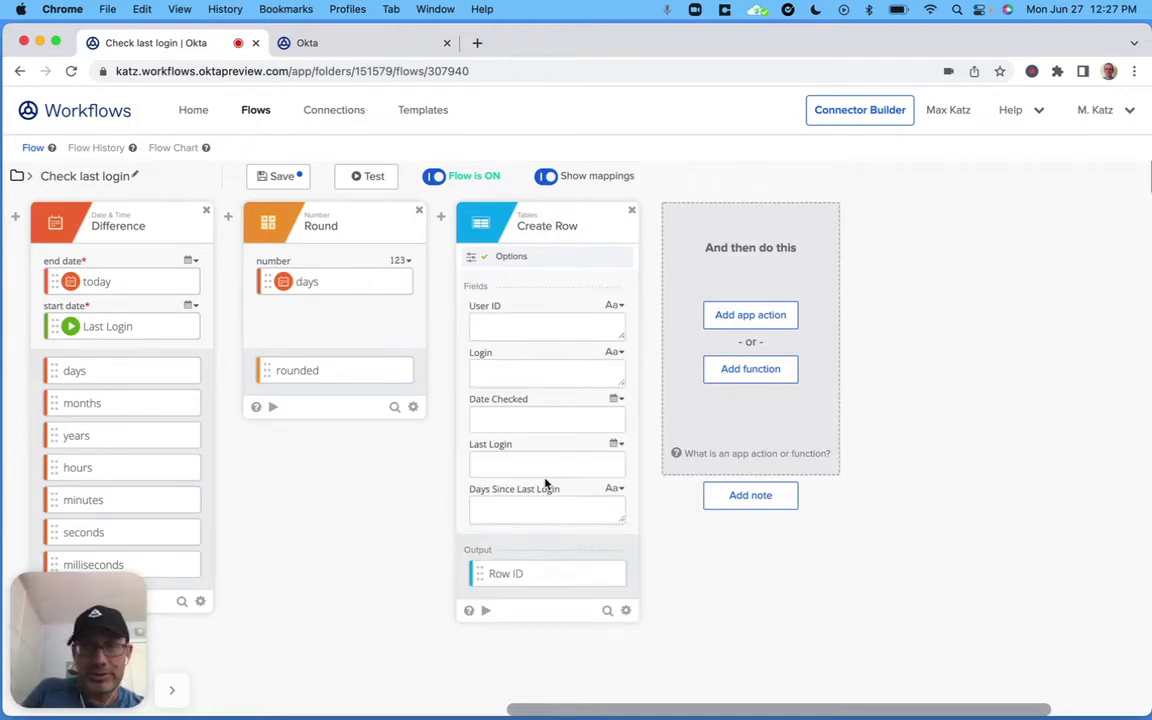
# - Map rounded into Days Since Last Login, Last Login into Last Login, today into Date Checked
pyautogui.hscroll(-2, 376, 518)
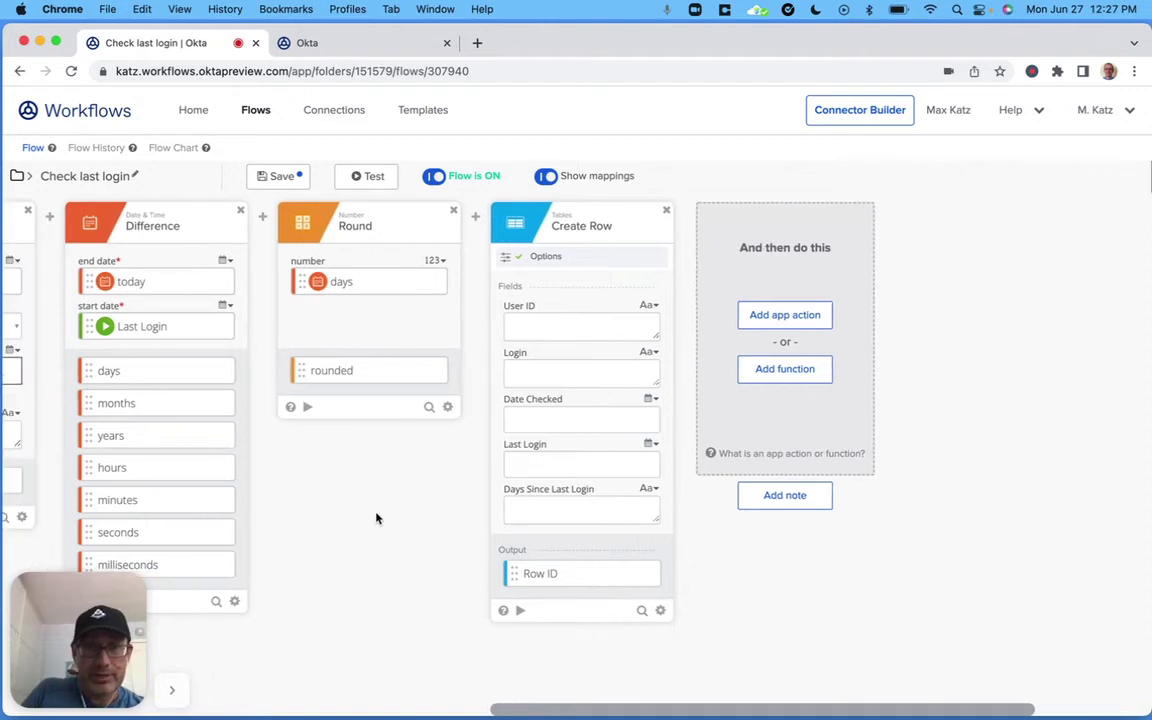
pyautogui.rightClick(345, 373)
pyautogui.click(470, 458)
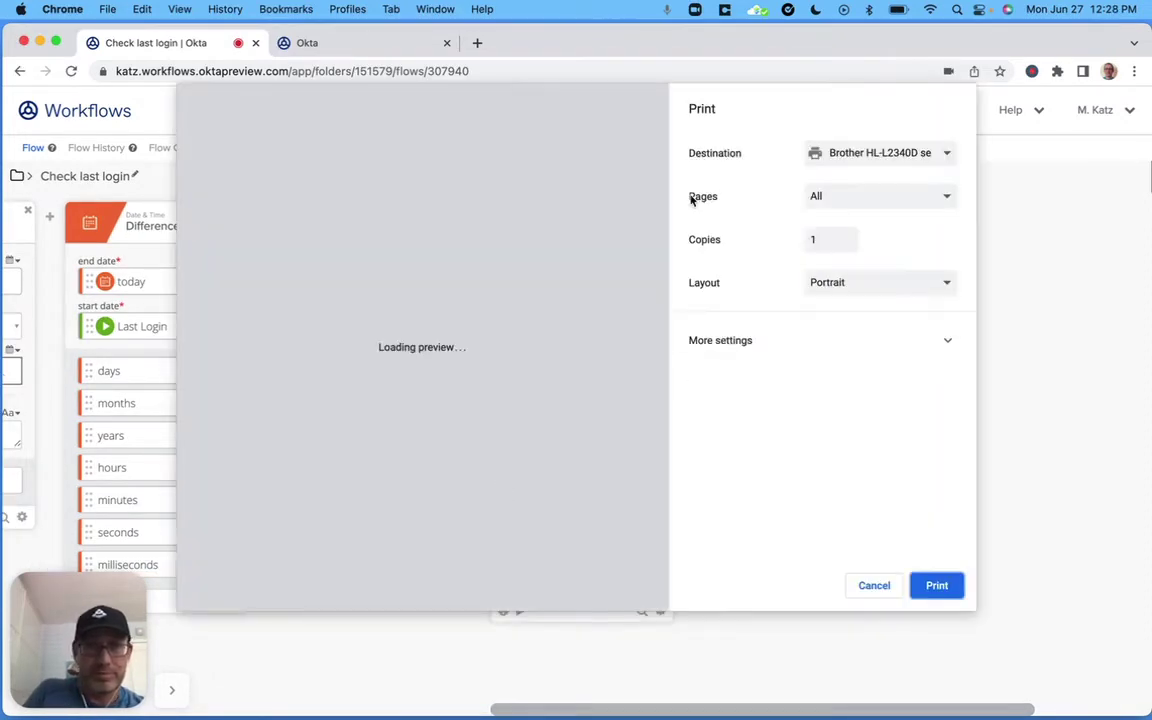
pyautogui.click(874, 587)
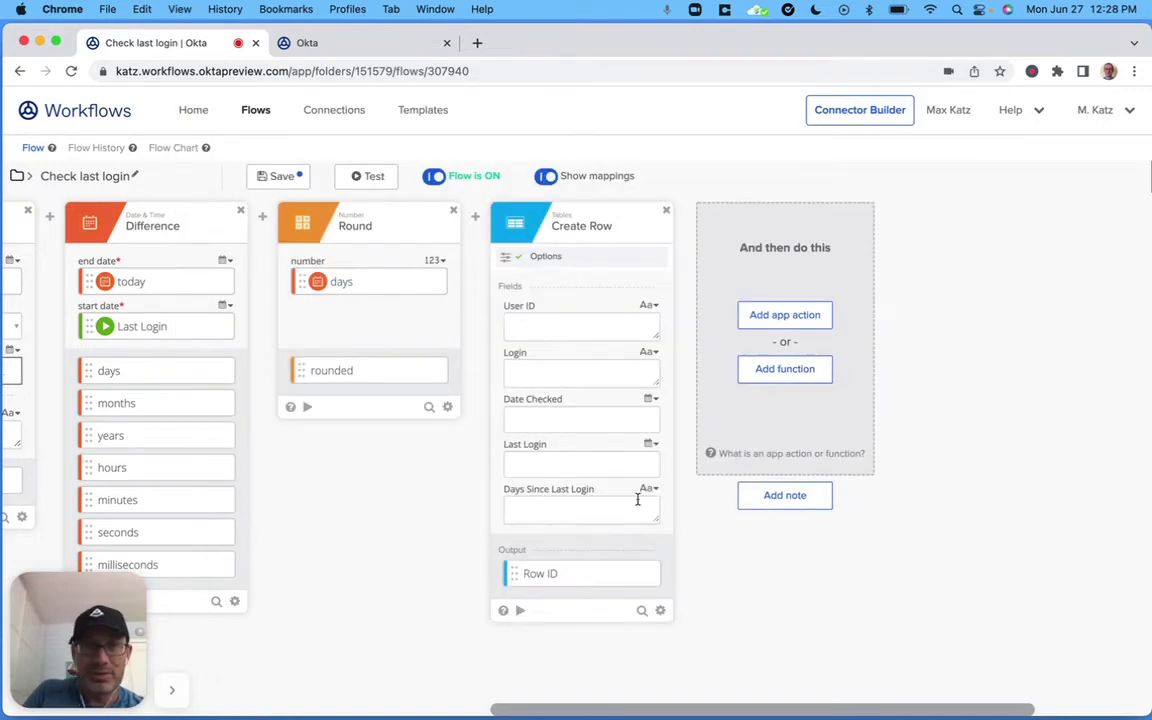
pyautogui.moveTo(333, 380); pyautogui.dragTo(554, 518)
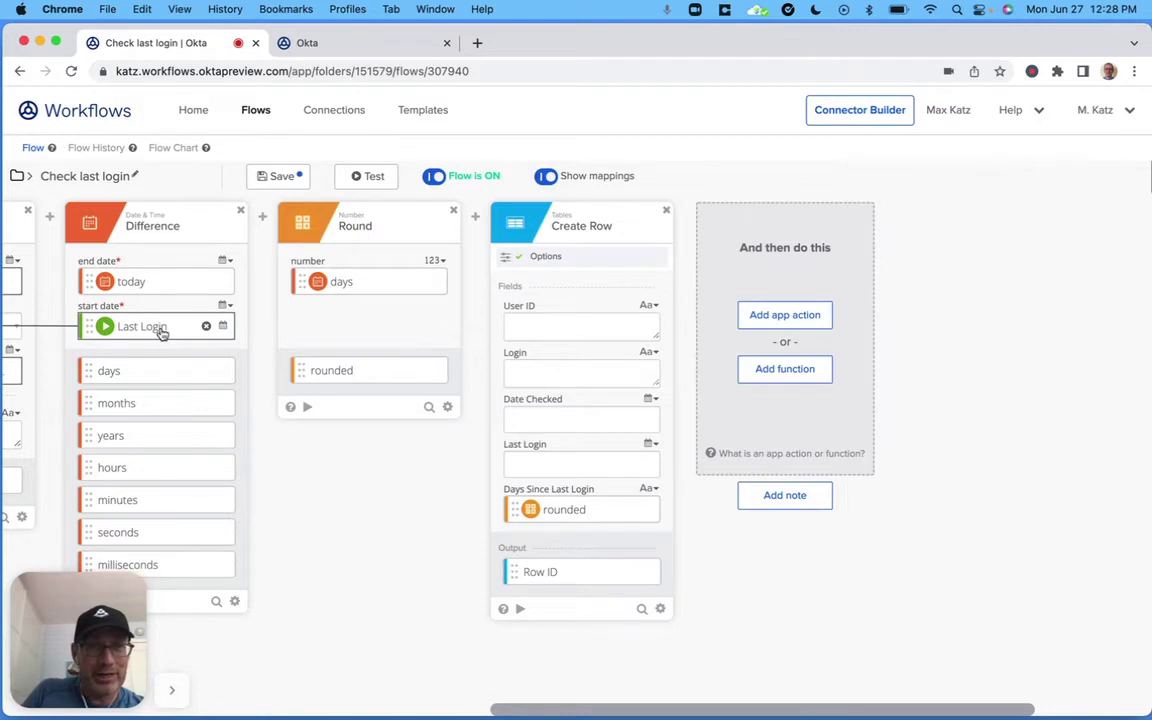
pyautogui.moveTo(160, 328); pyautogui.dragTo(572, 478)
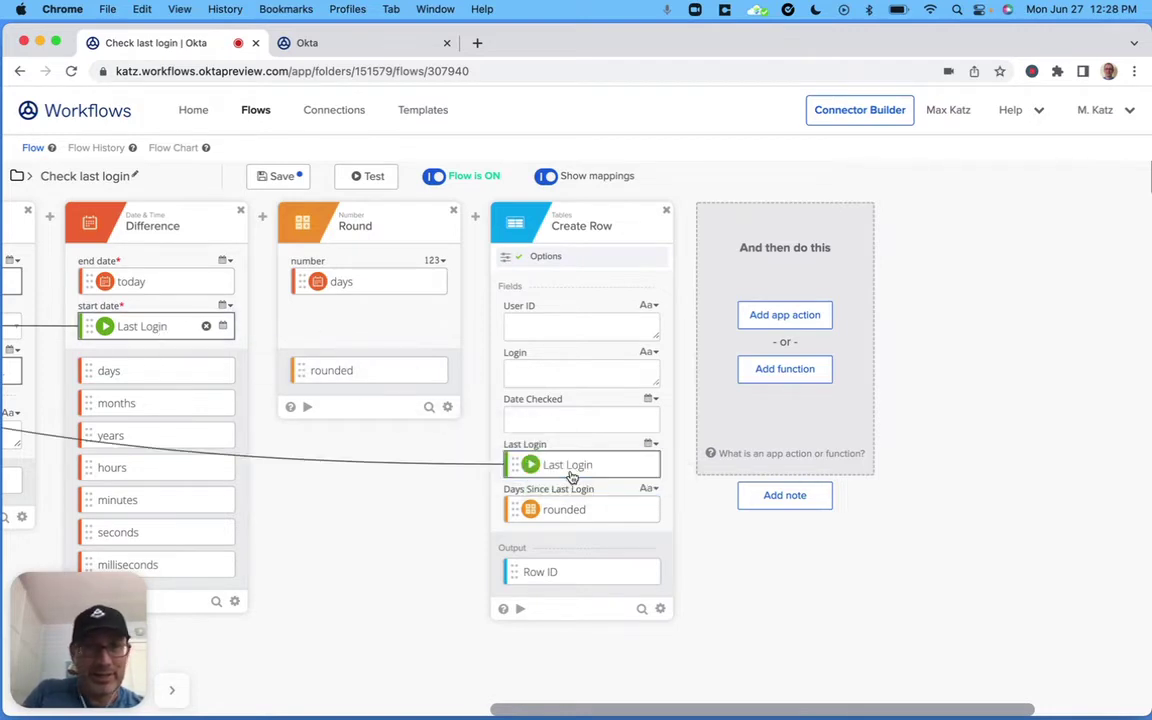
pyautogui.hscroll(-5, 368, 522)
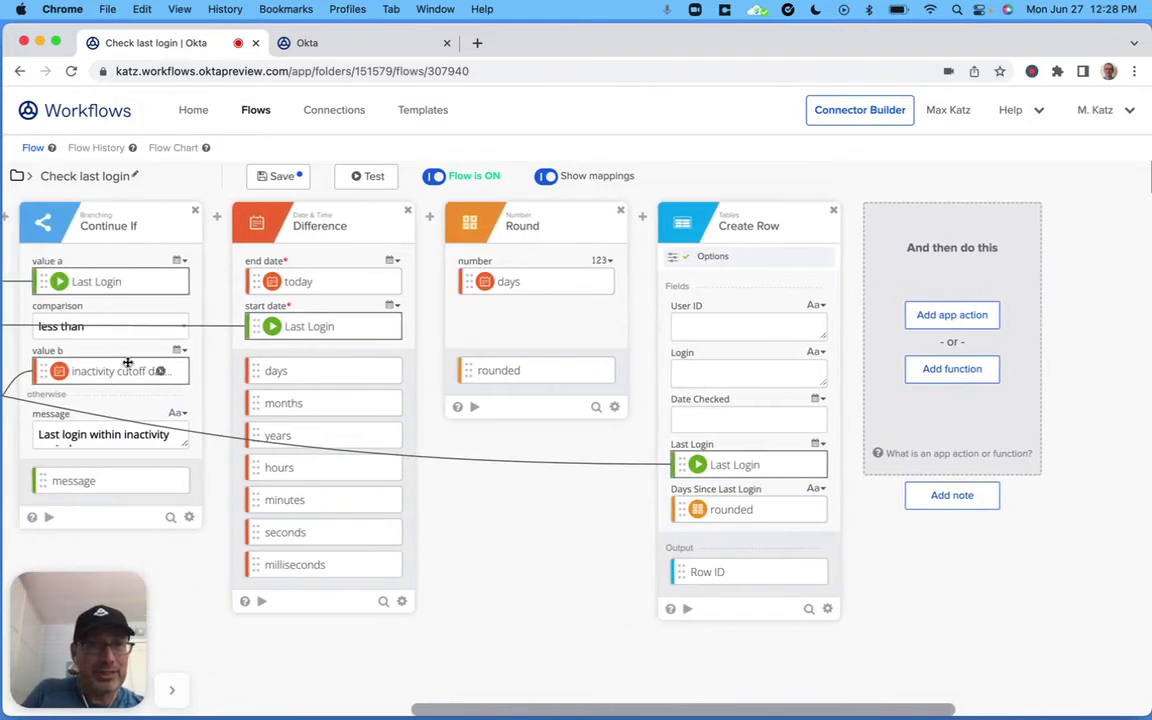
pyautogui.hscroll(-6, 128, 362)
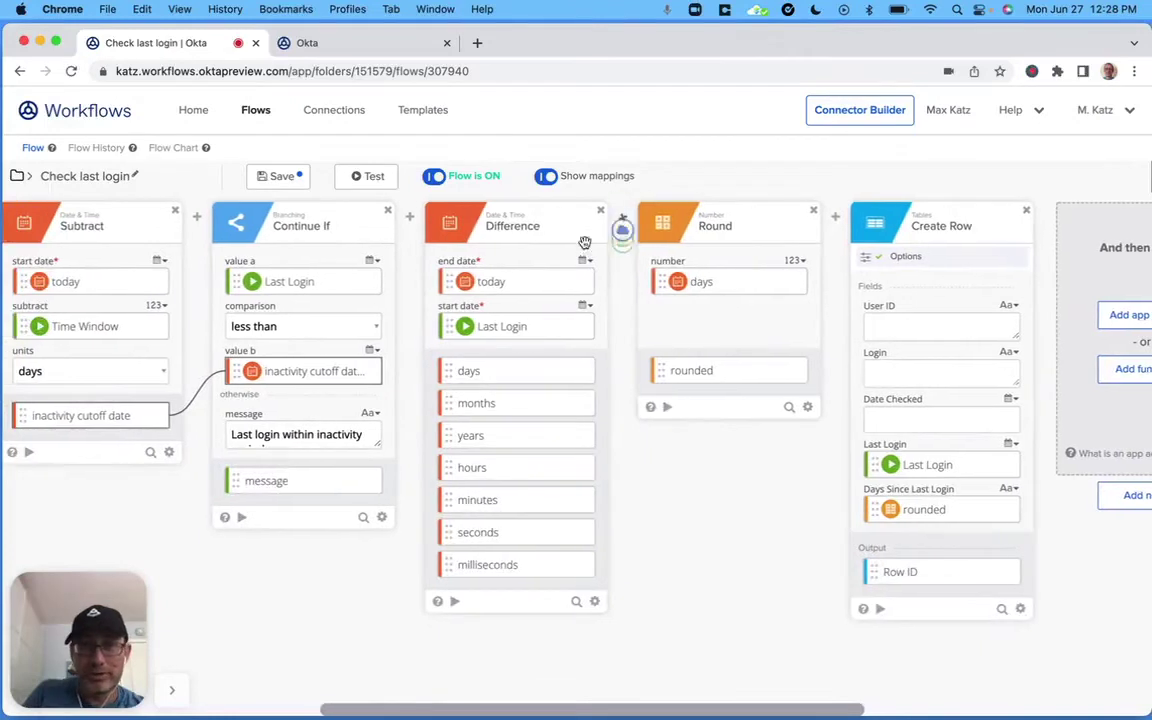
pyautogui.moveTo(482, 281); pyautogui.dragTo(925, 428)
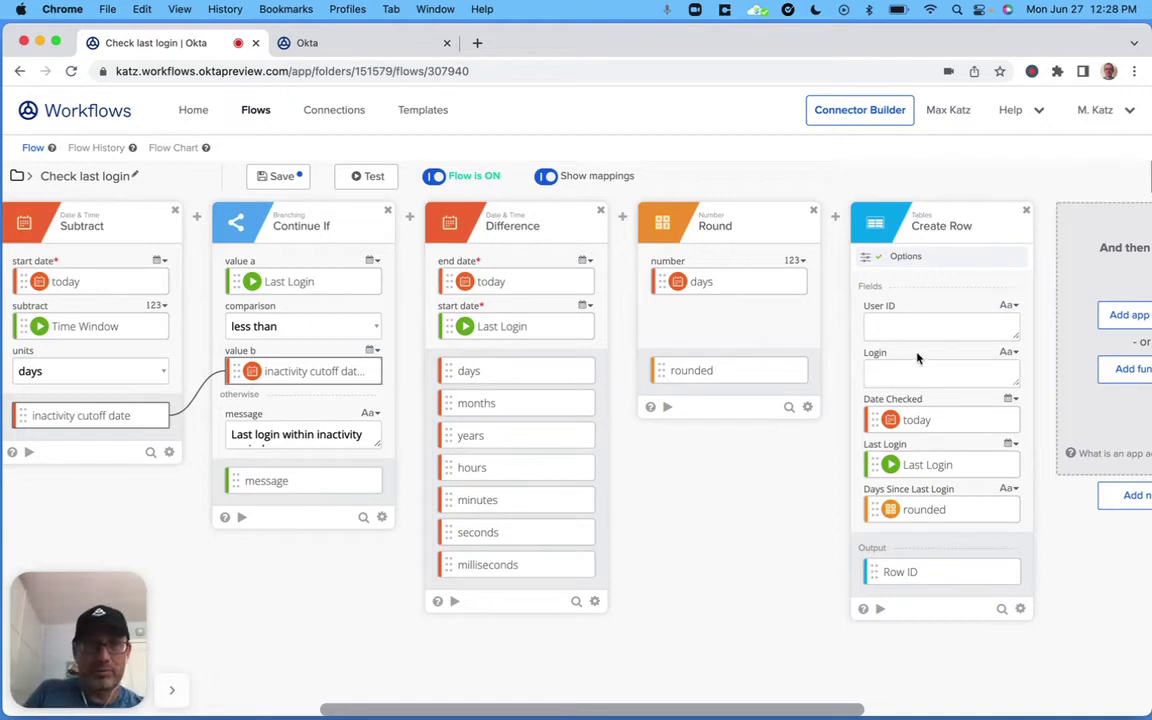
# - Map the user's ID and Login into User ID and Login, then save the flow
pyautogui.hscroll(-6, 789, 468)
pyautogui.hscroll(-10, 789, 468)
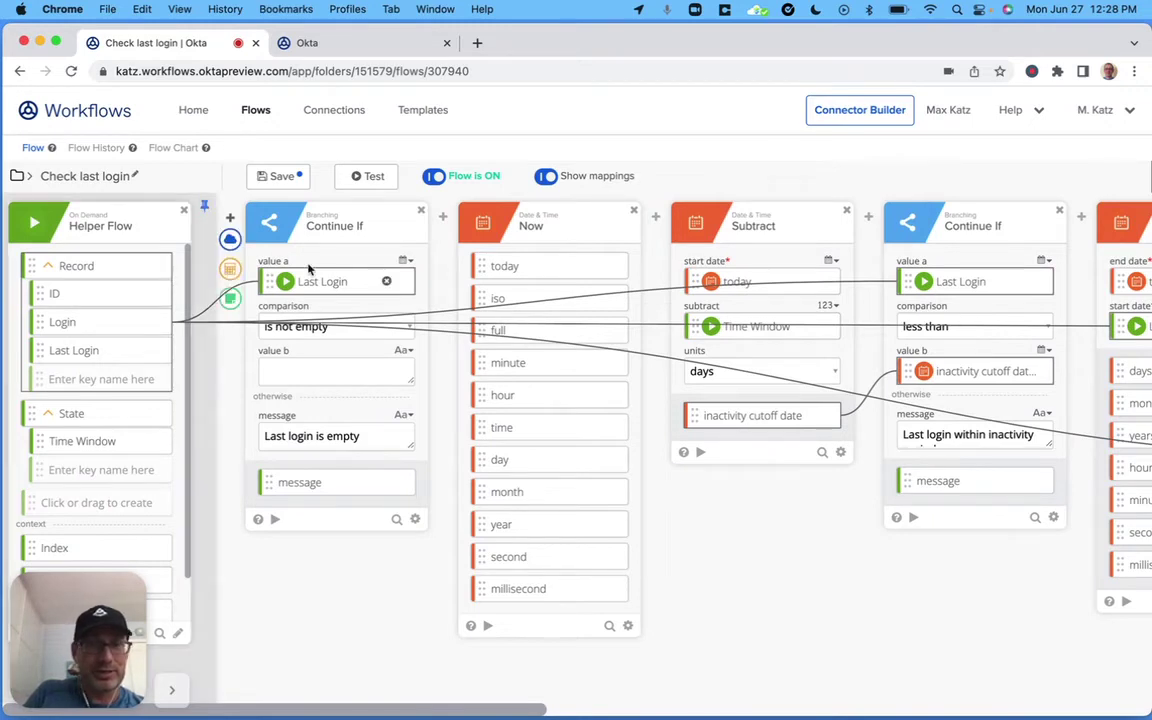
pyautogui.hscroll(-3, 636, 455)
pyautogui.hscroll(15, 636, 455)
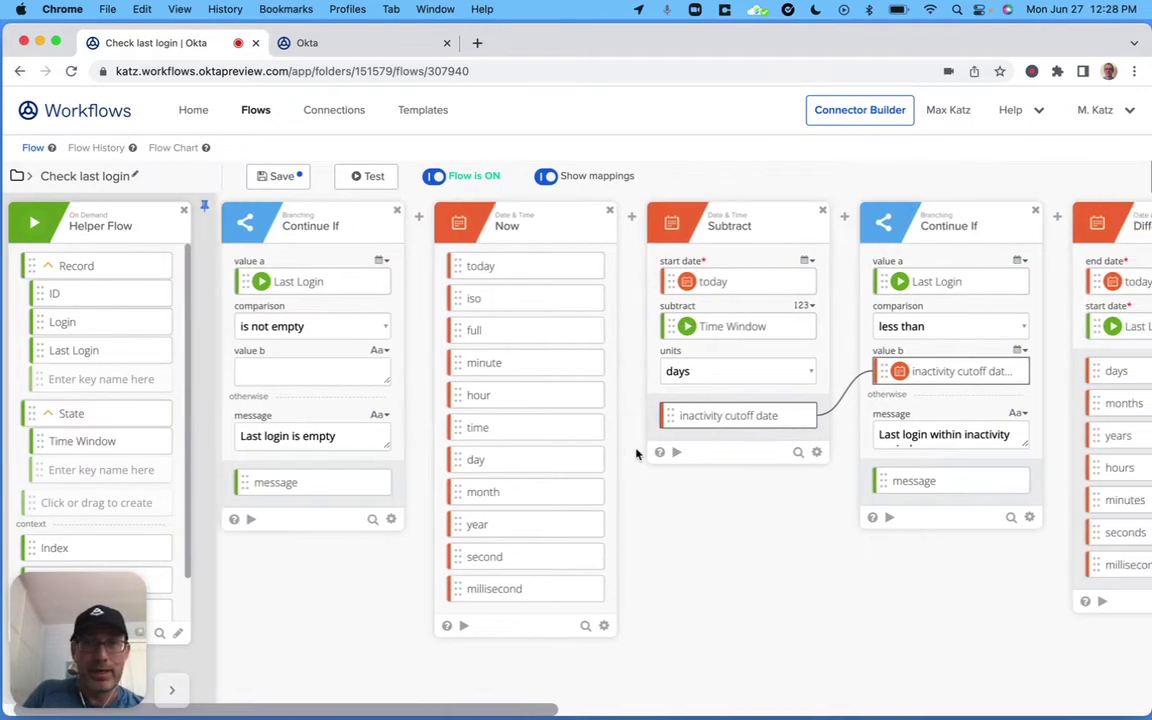
pyautogui.hscroll(8, 636, 455)
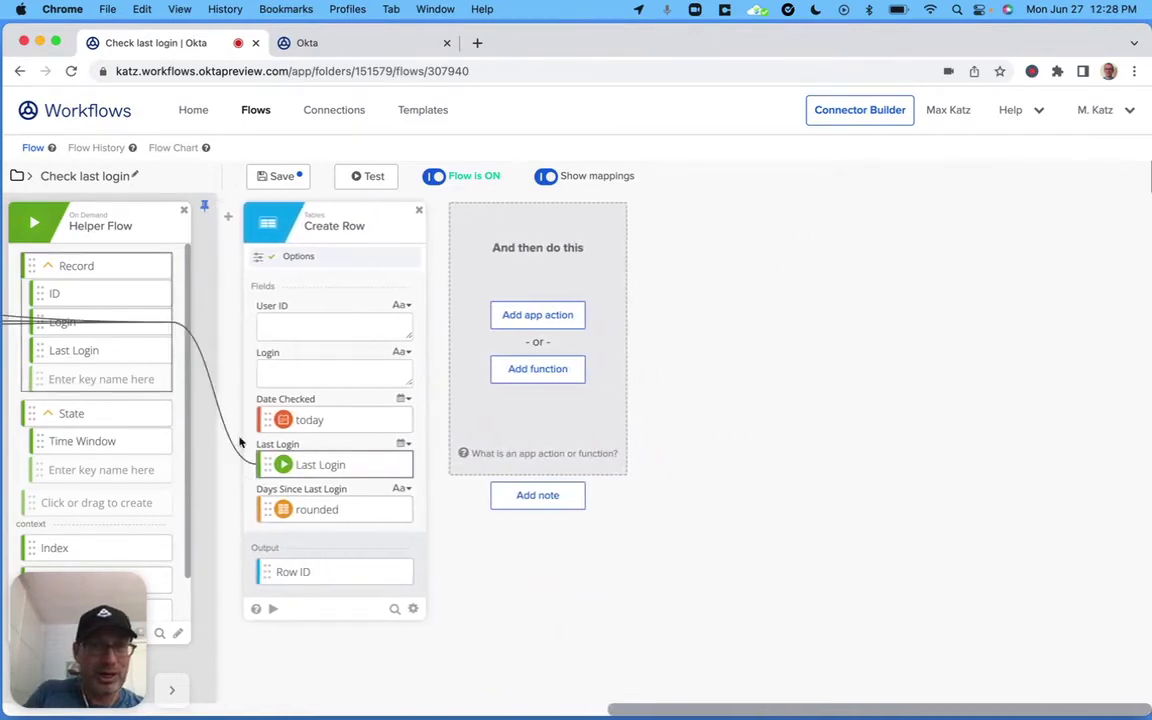
pyautogui.moveTo(67, 298); pyautogui.dragTo(330, 330)
pyautogui.moveTo(107, 331); pyautogui.dragTo(338, 375)
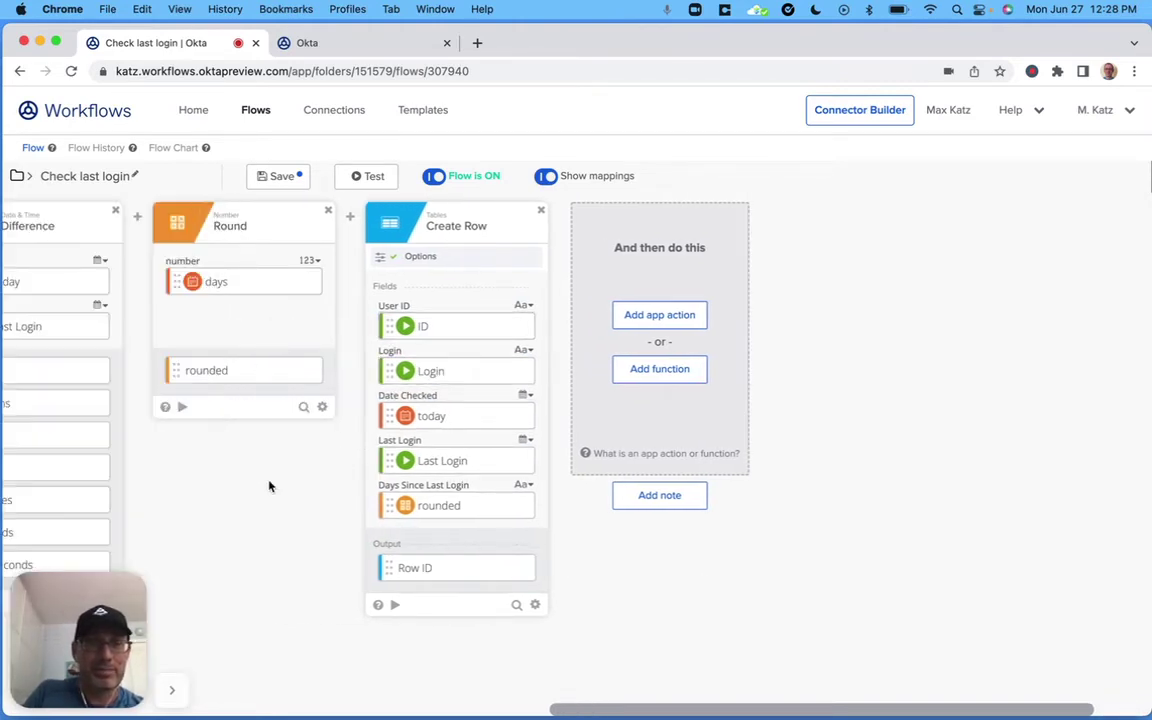
pyautogui.click(281, 178)
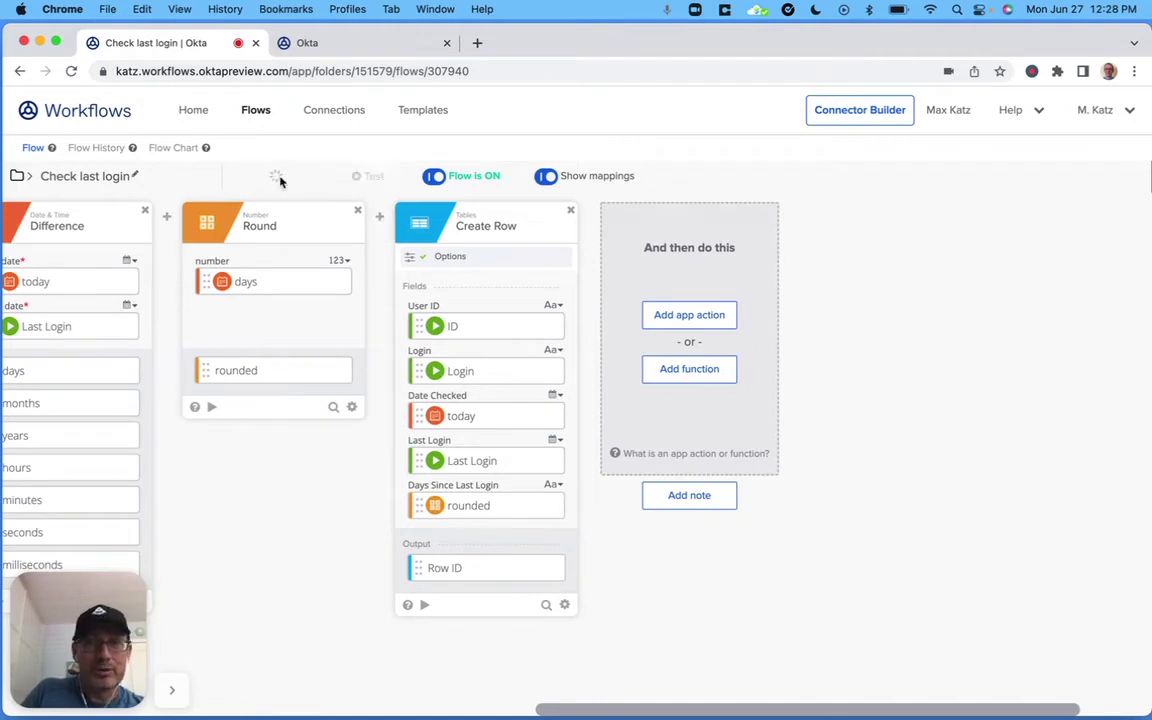
pyautogui.click(257, 112)
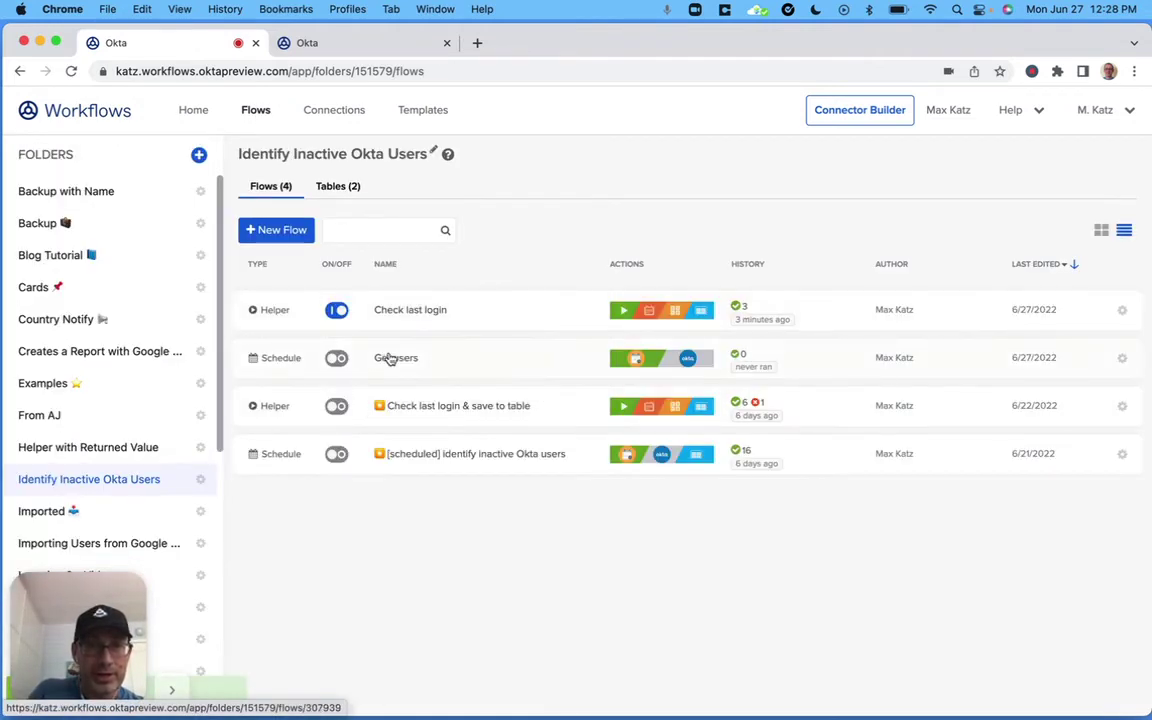
# - In Get users, set List Users with Search's result set to Stream Matching Records
pyautogui.click(398, 359)
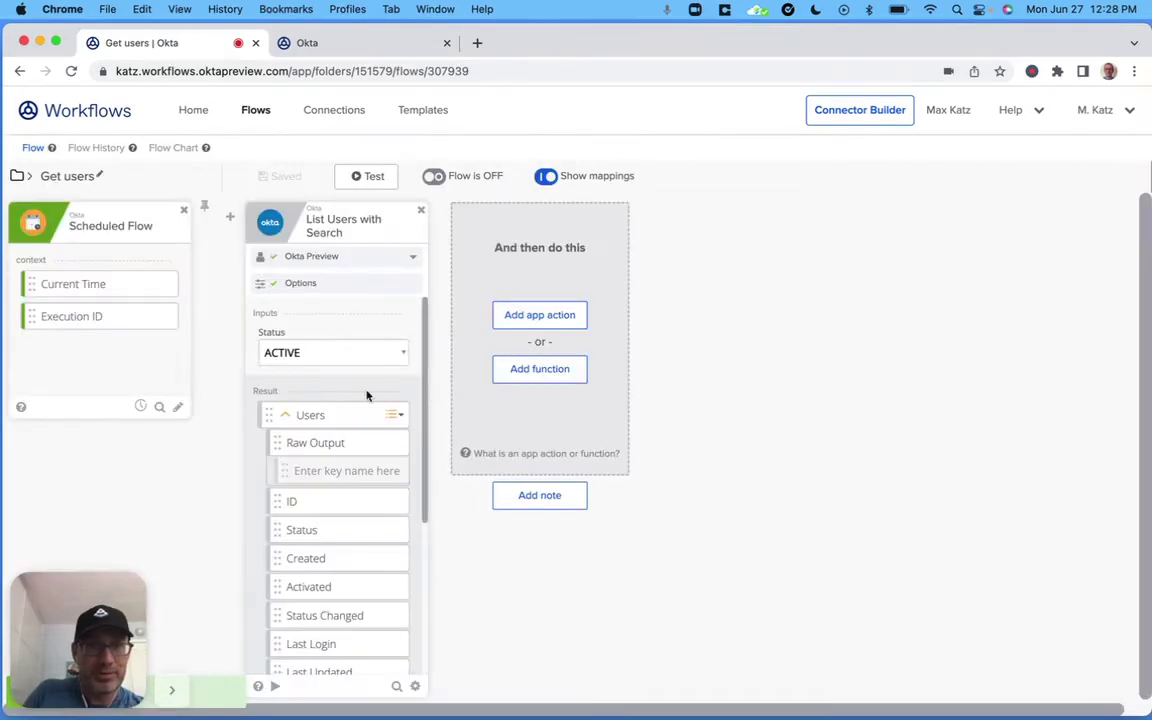
pyautogui.click(354, 288)
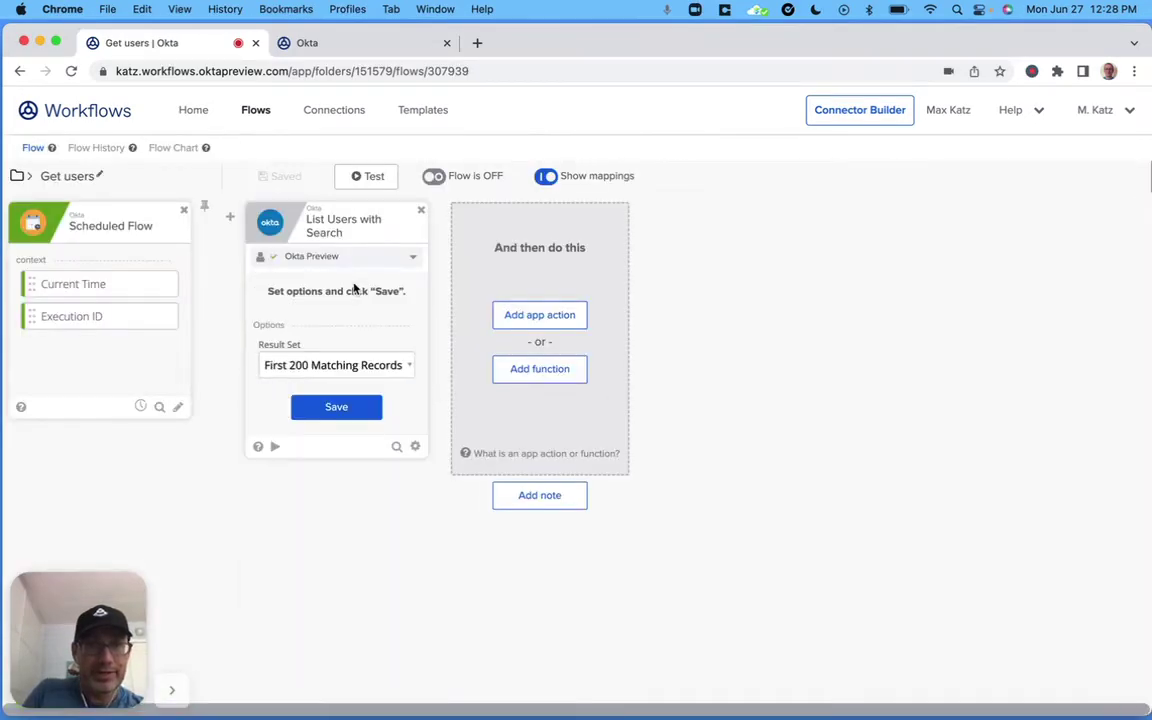
pyautogui.click(347, 369)
pyautogui.click(345, 385)
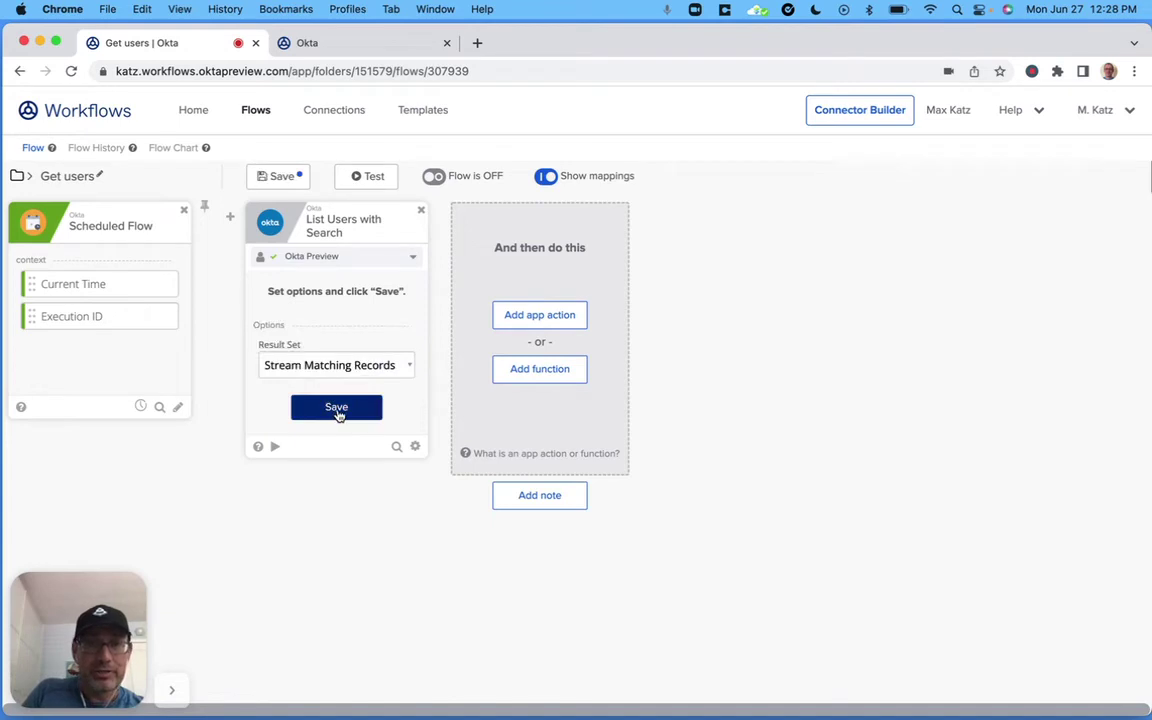
pyautogui.click(337, 408)
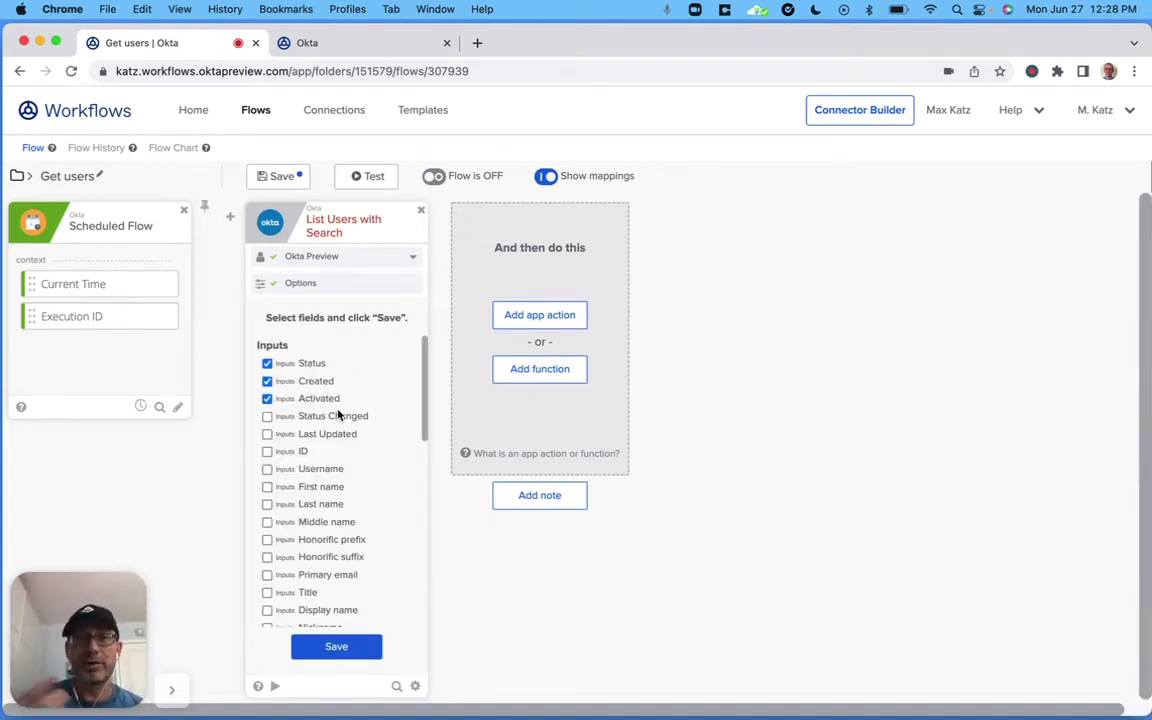
# - Drop the Created search input and stream the users to the Check last login flow
pyautogui.click(313, 385)
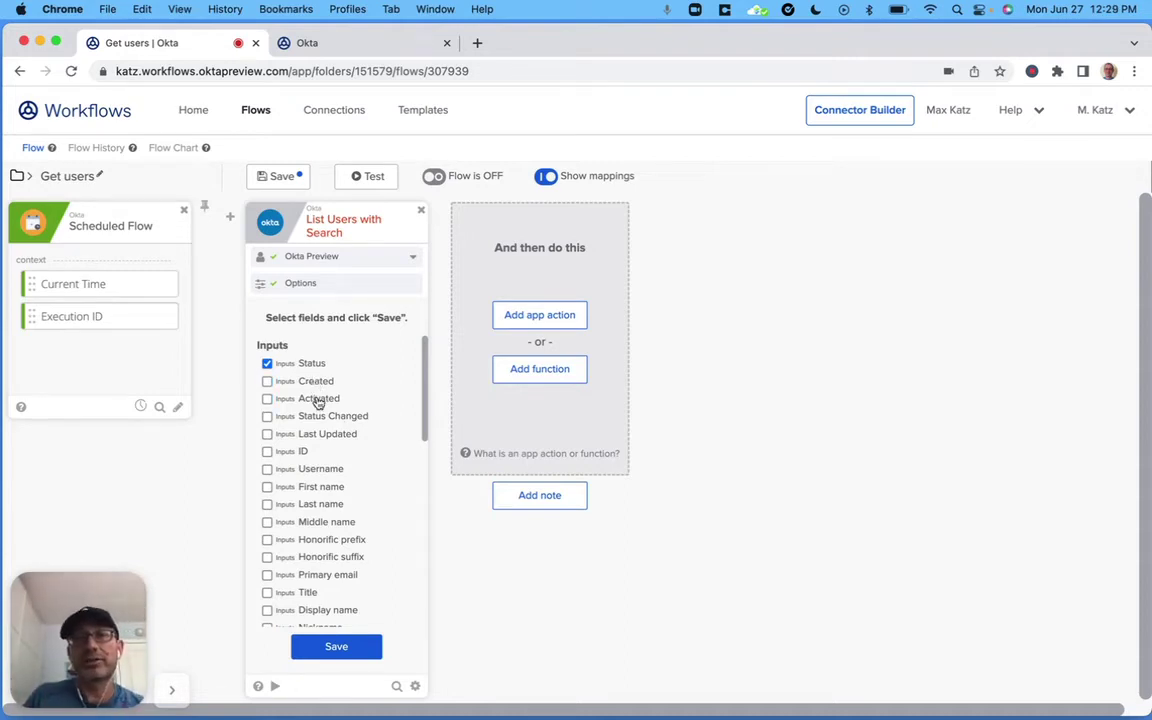
pyautogui.click(343, 651)
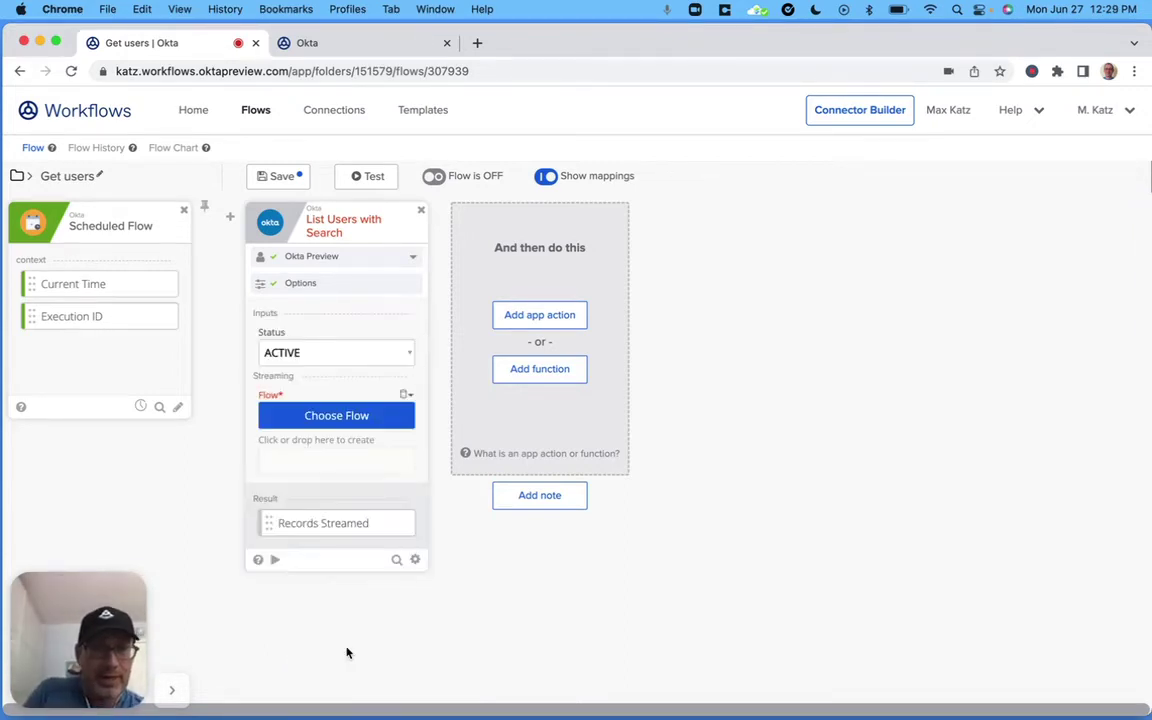
pyautogui.click(351, 418)
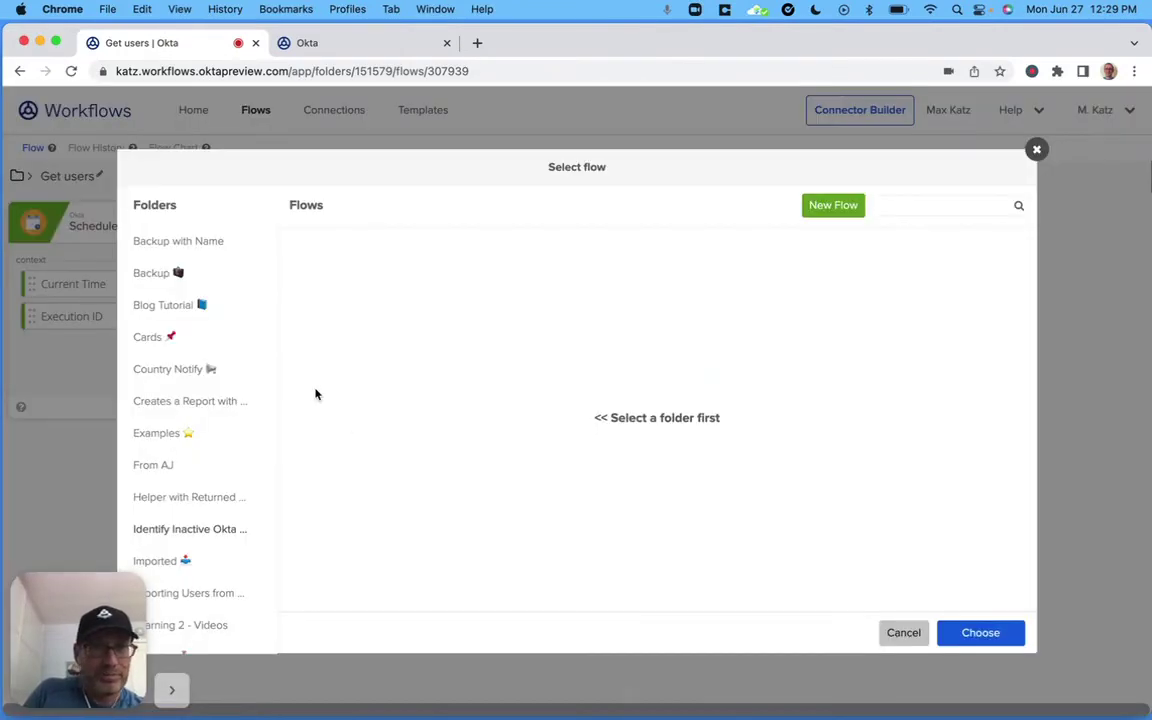
pyautogui.click(180, 523)
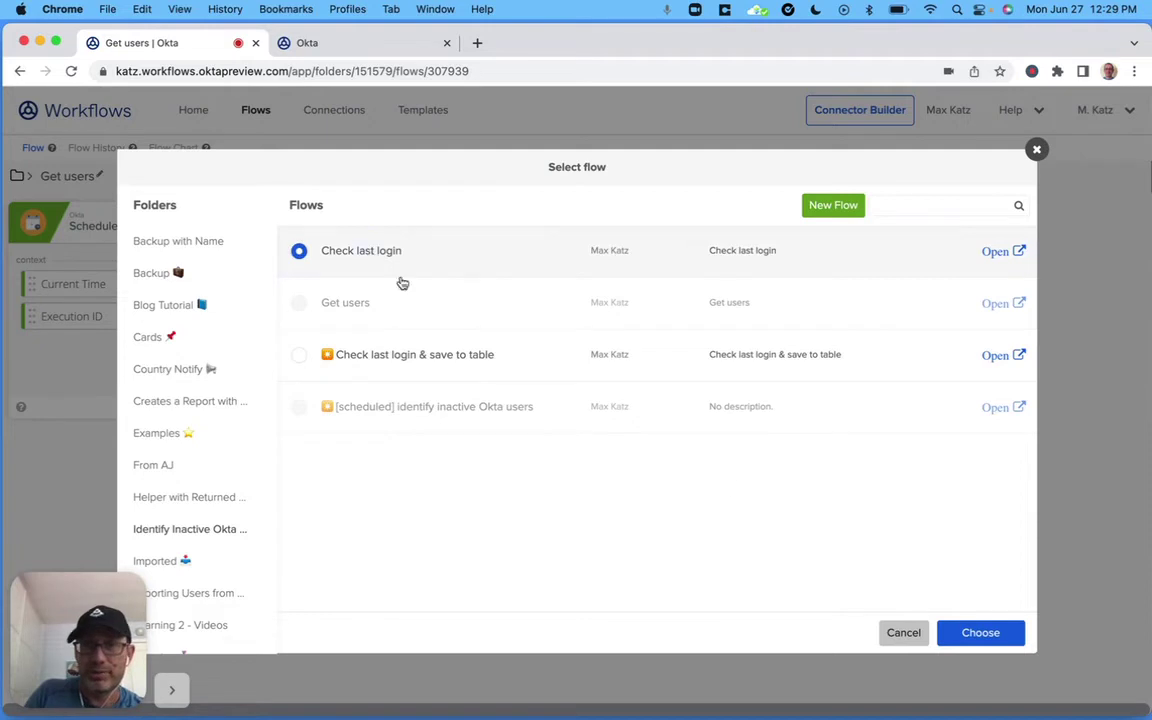
pyautogui.click(962, 633)
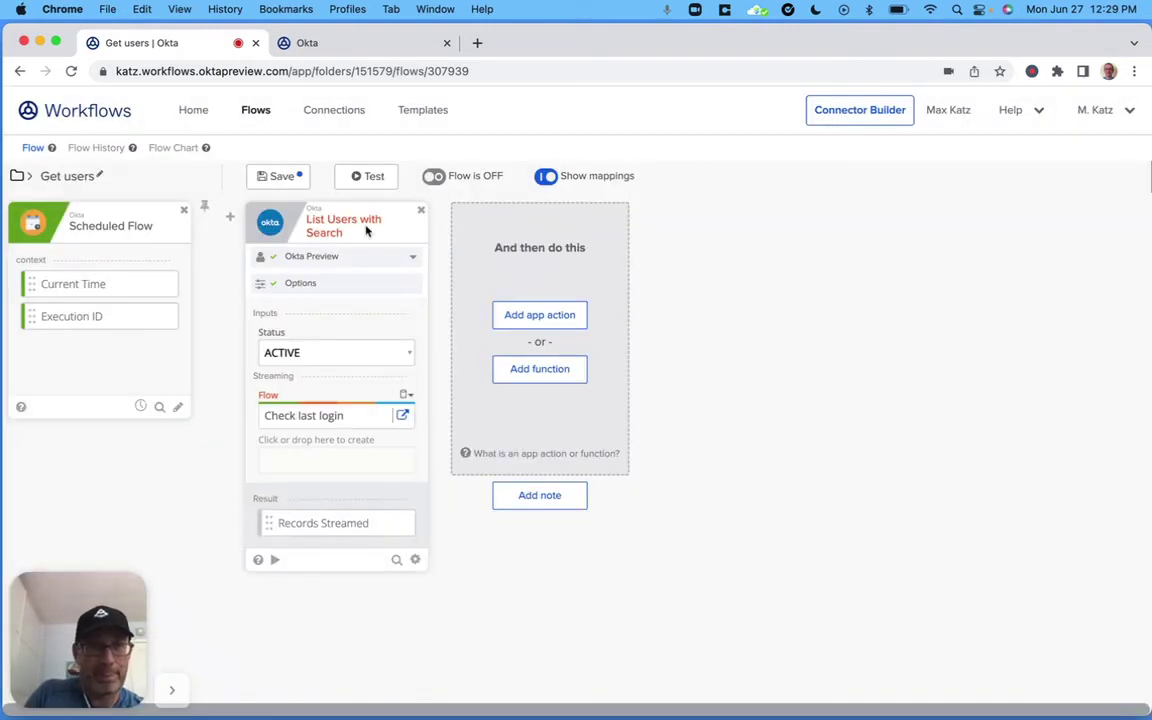
# - Save Get users and insert a Tables > Clear Table step before the user search
pyautogui.click(278, 176)
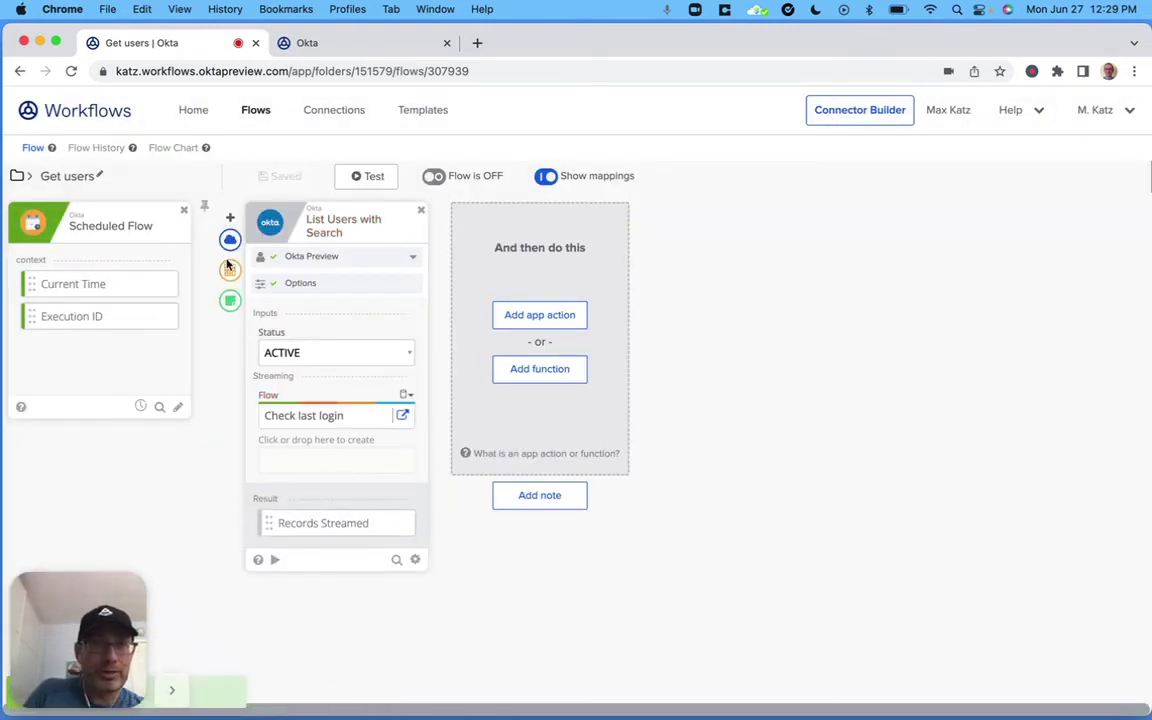
pyautogui.click(231, 272)
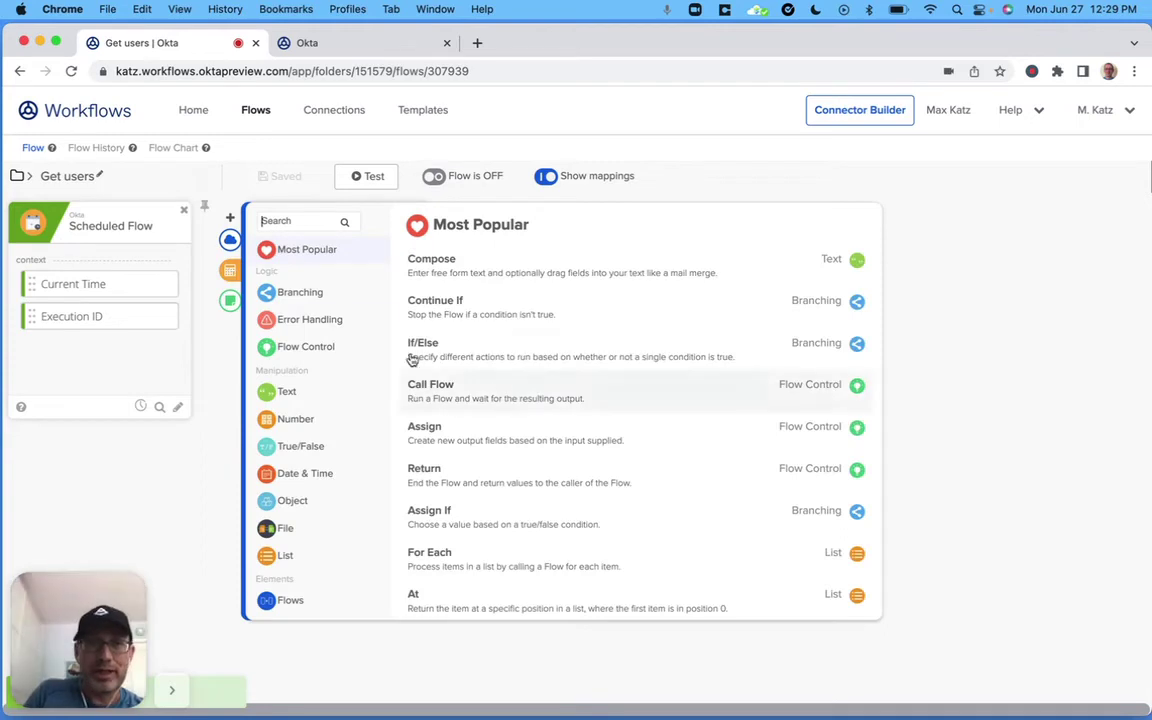
pyautogui.scroll(-5, 324, 507)
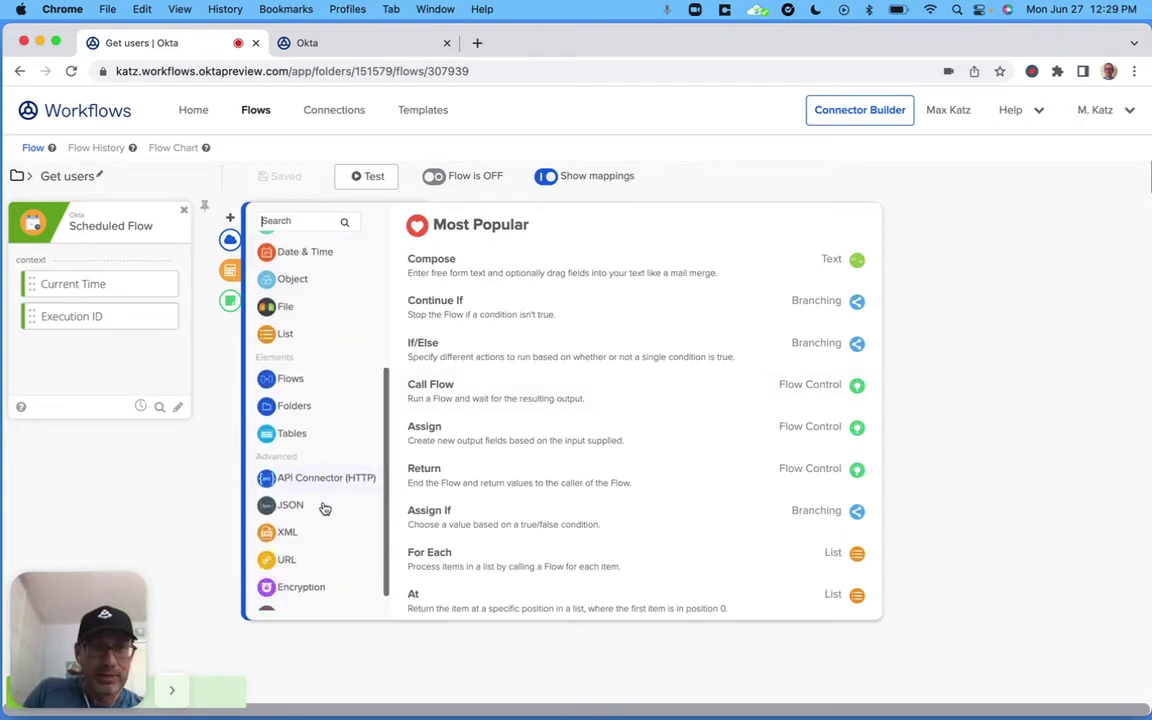
pyautogui.click(307, 436)
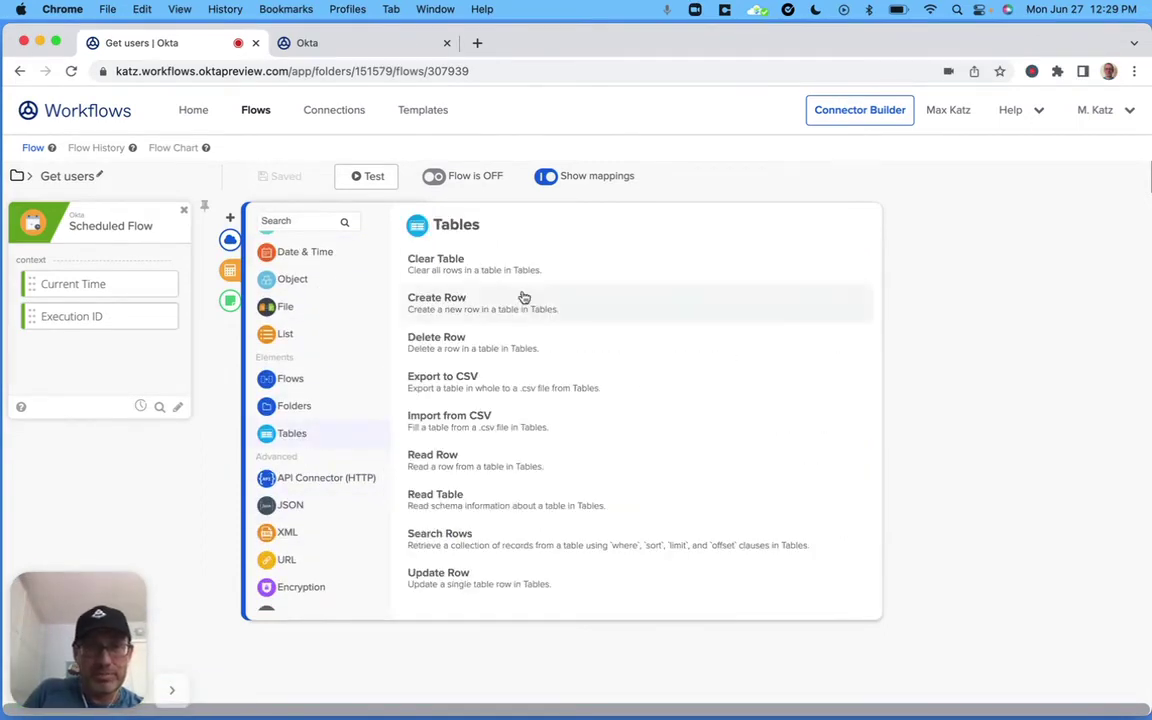
pyautogui.click(465, 264)
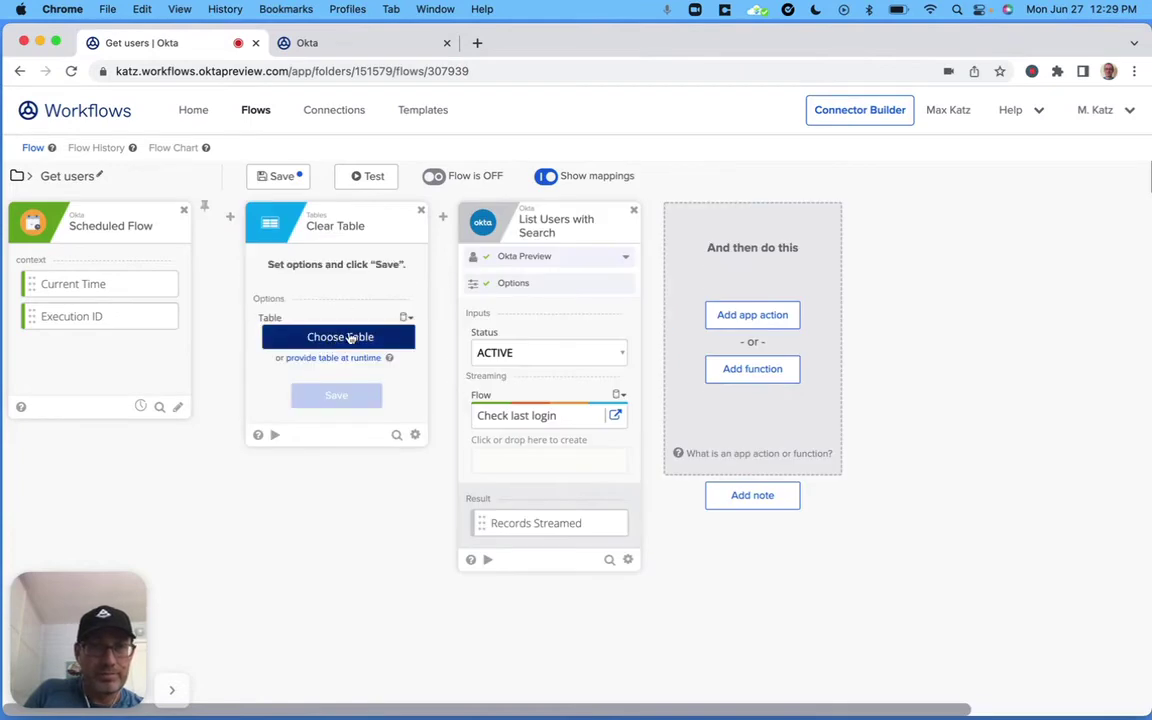
# - Set Clear Table to clear Inactive users 2 and save the Get users flow
pyautogui.click(353, 338)
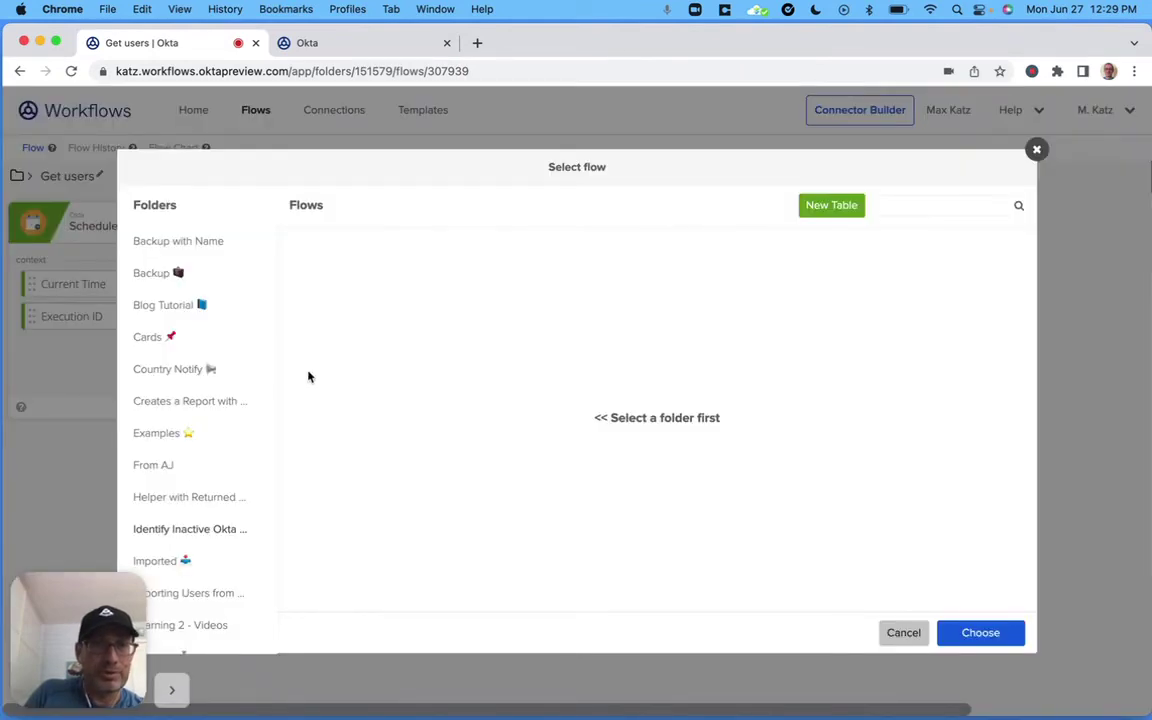
pyautogui.click(160, 530)
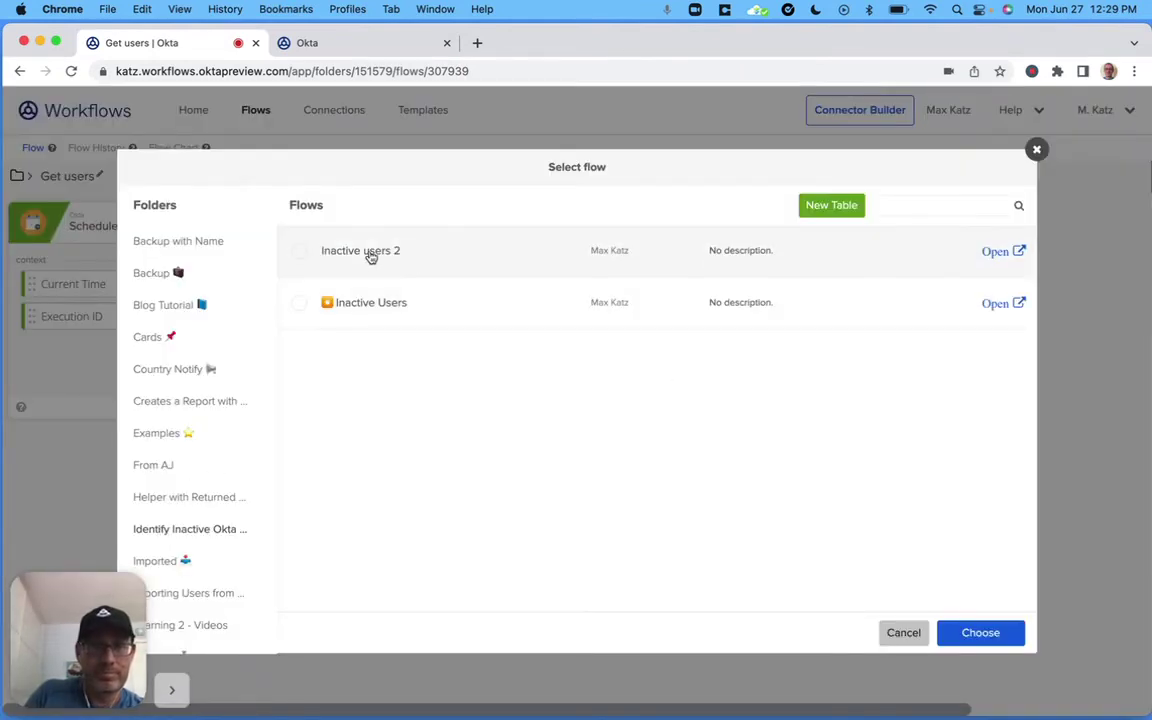
pyautogui.click(368, 254)
pyautogui.click(977, 632)
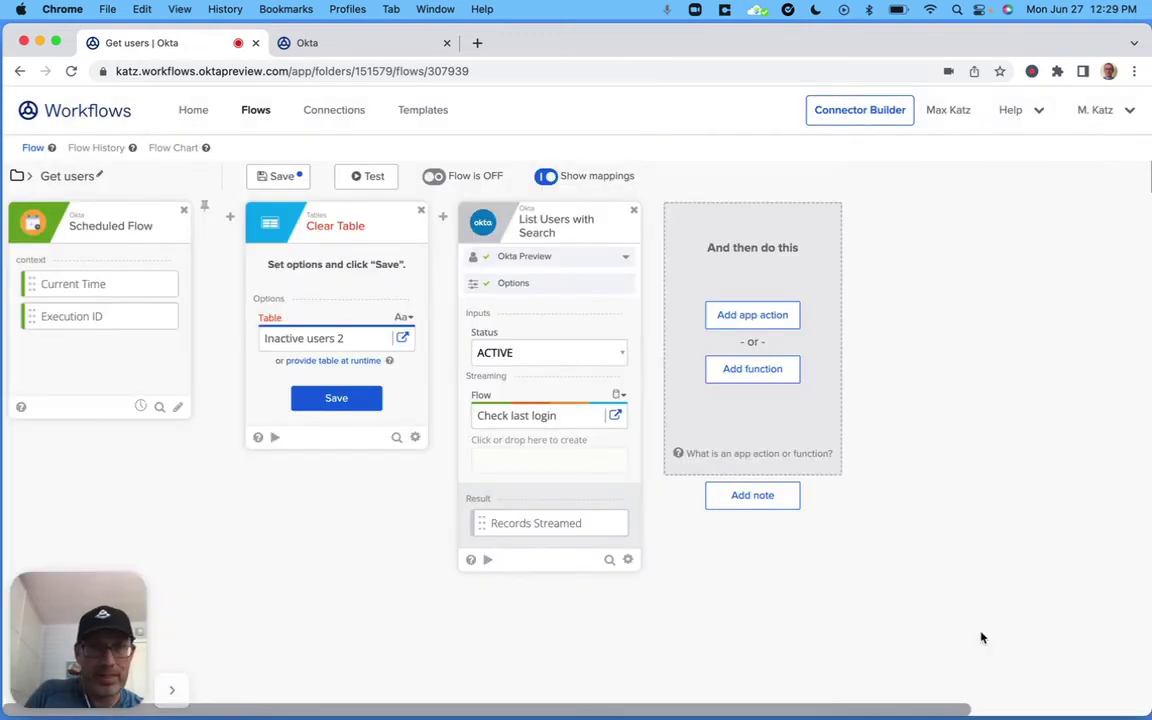
pyautogui.click(340, 400)
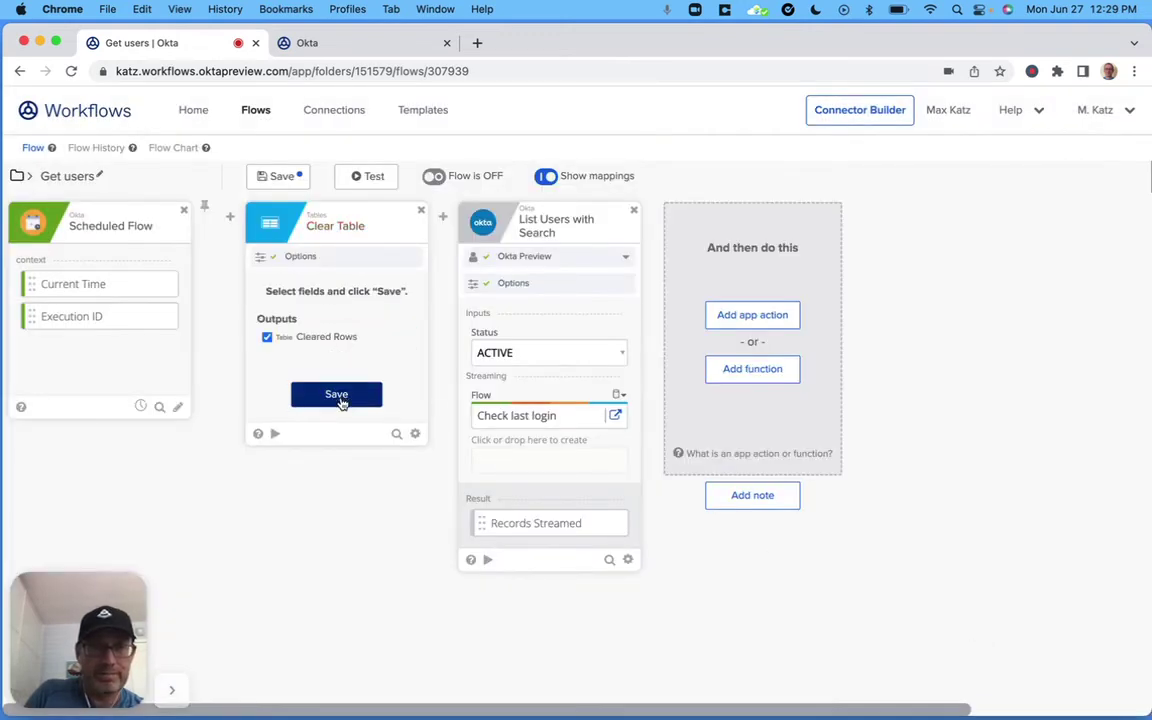
pyautogui.click(283, 178)
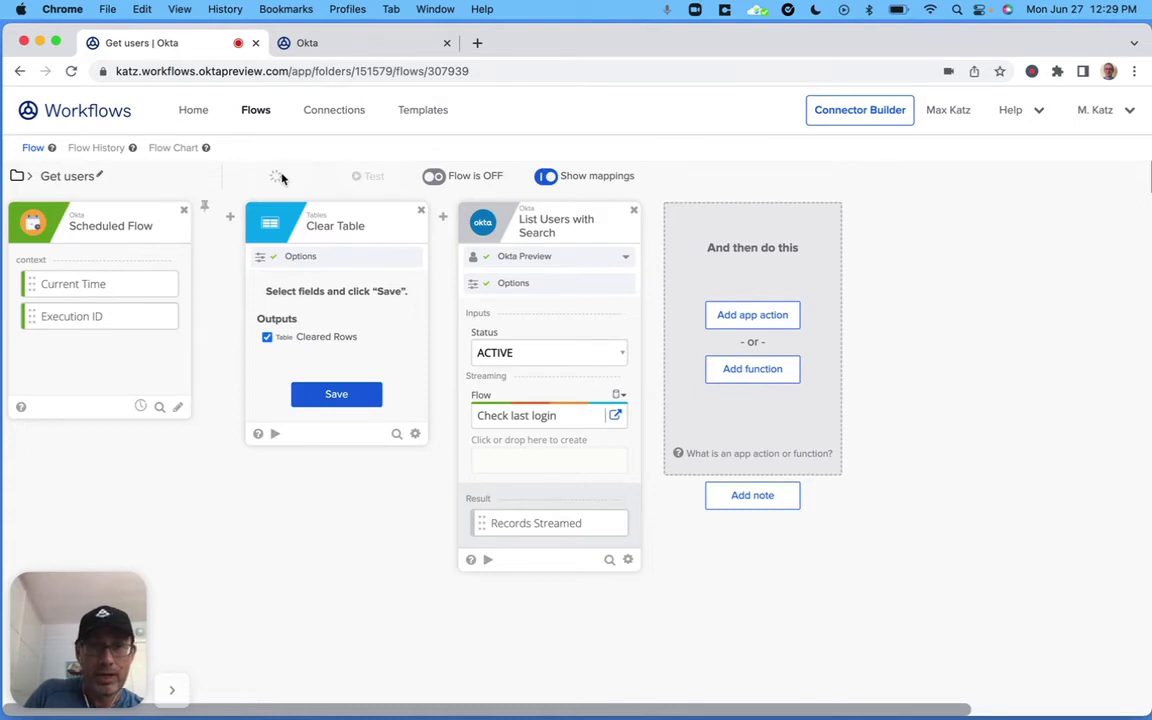
pyautogui.click(340, 396)
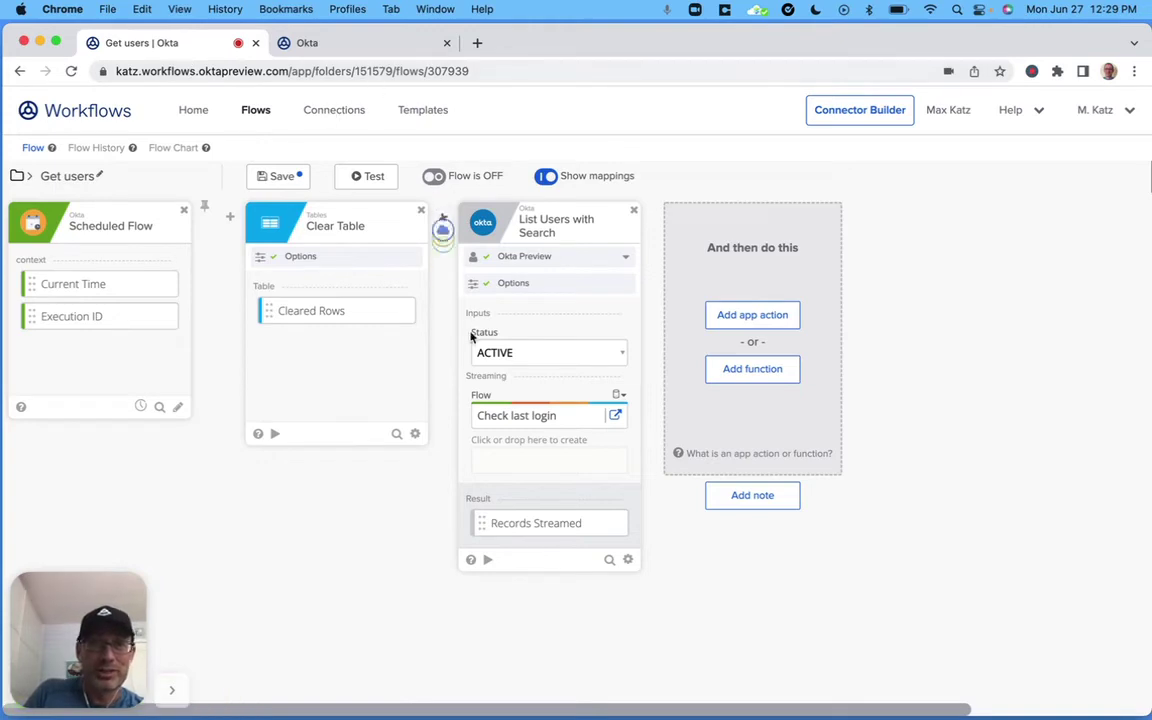
pyautogui.click(616, 415)
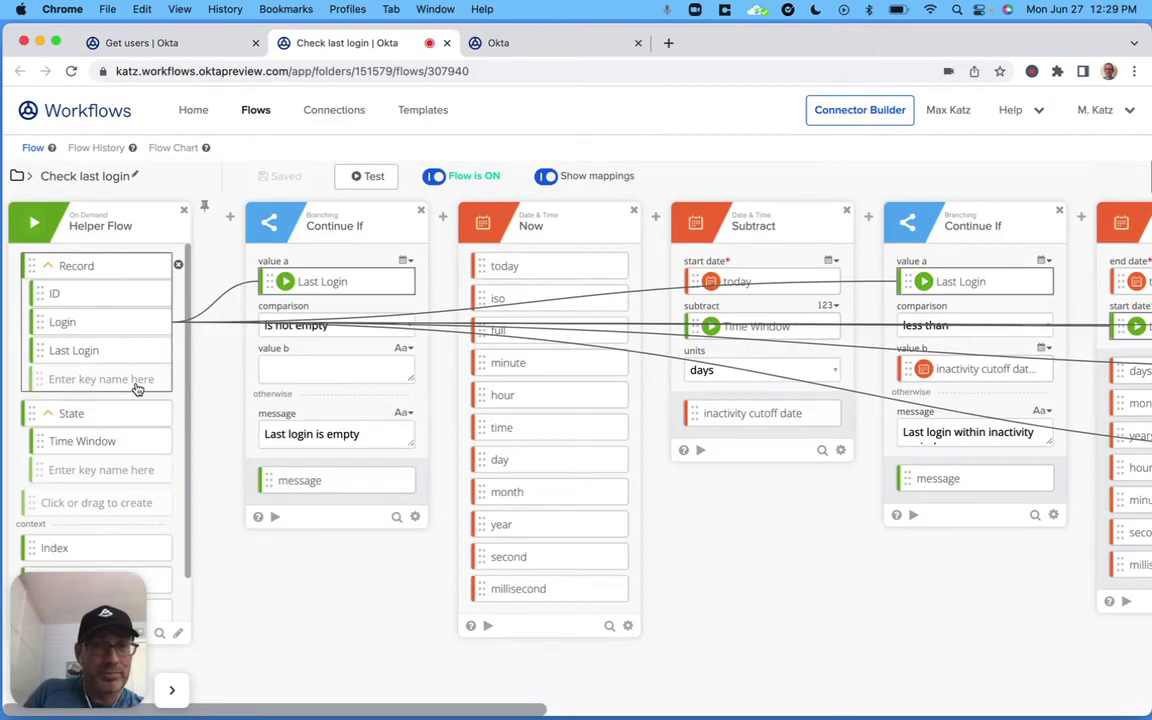
# - Add a Time Window input of 30 to List Users with Search and save Get users
pyautogui.click(198, 46)
pyautogui.click(508, 442)
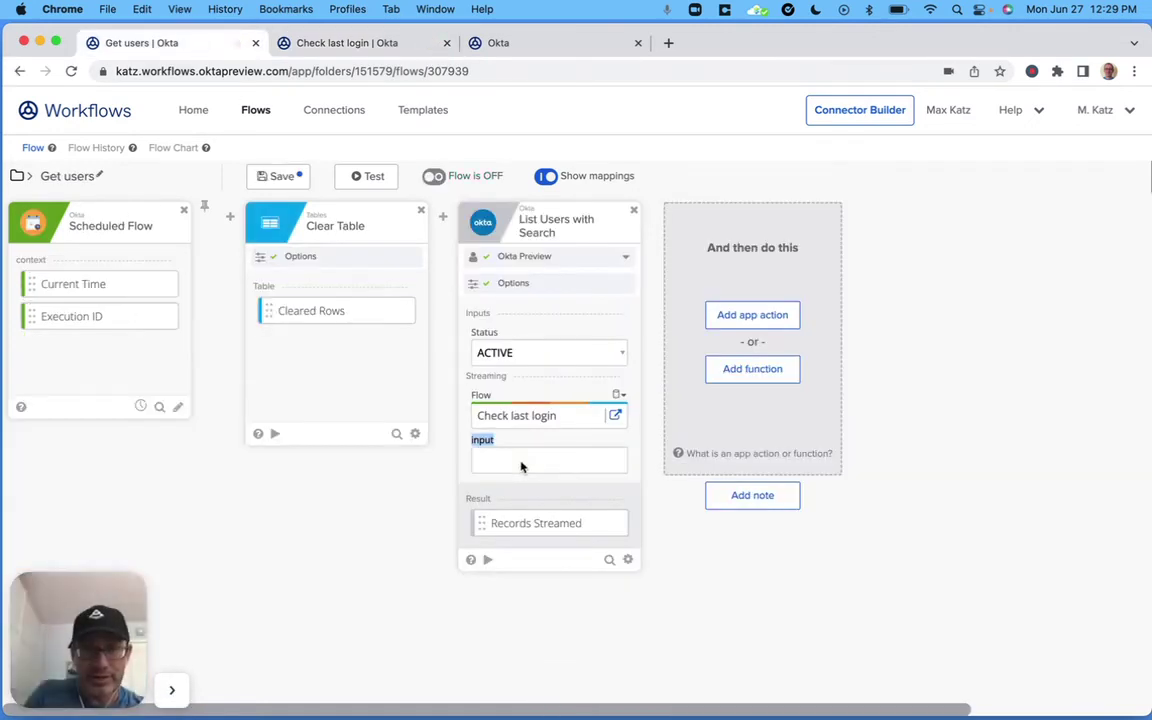
pyautogui.write('Time Window')
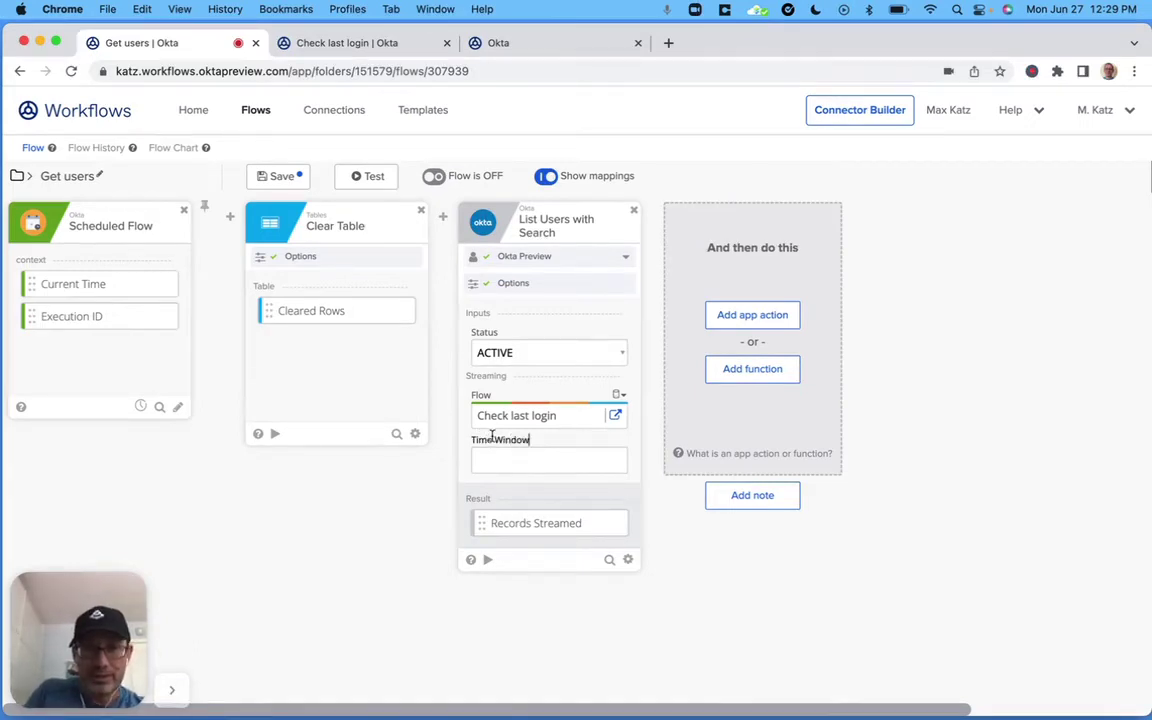
pyautogui.click(370, 43)
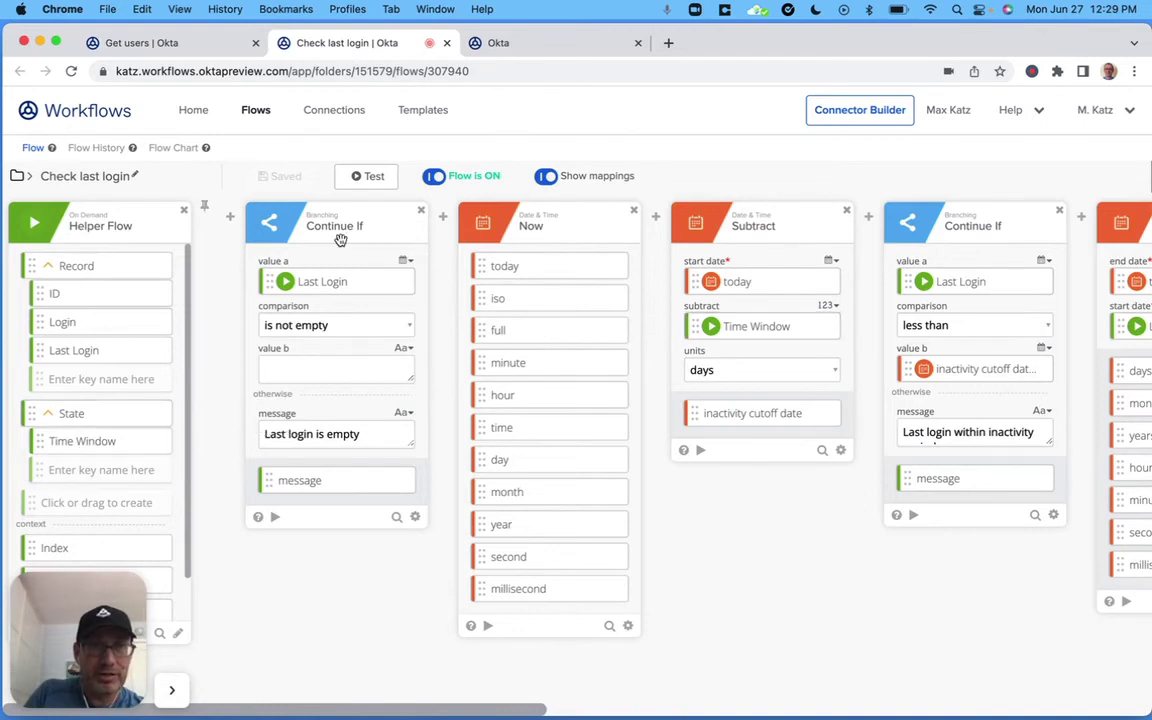
pyautogui.click(184, 41)
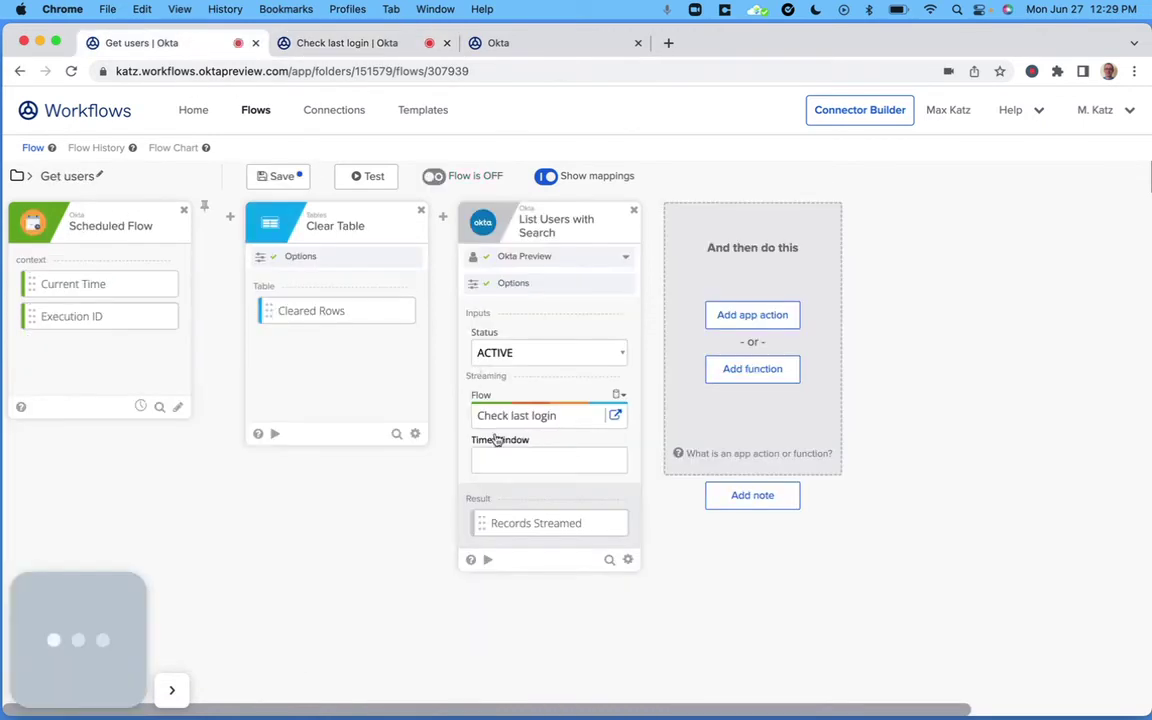
pyautogui.click(517, 462)
pyautogui.write('30')
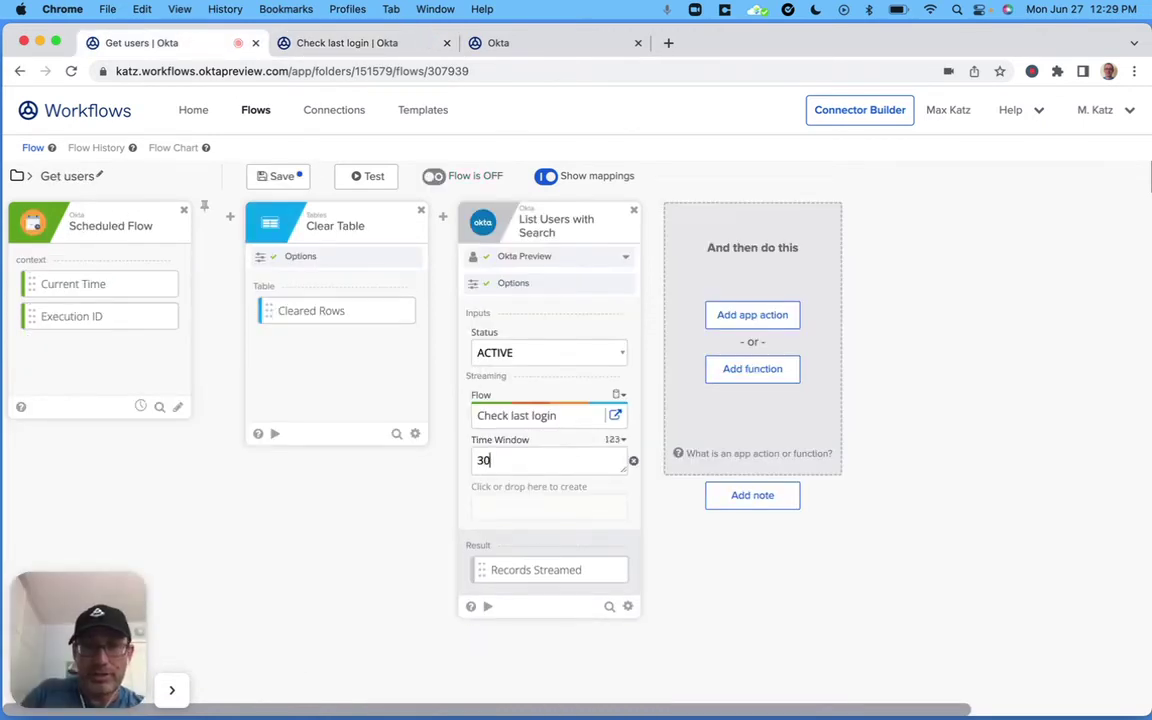
pyautogui.click(403, 560)
pyautogui.click(274, 176)
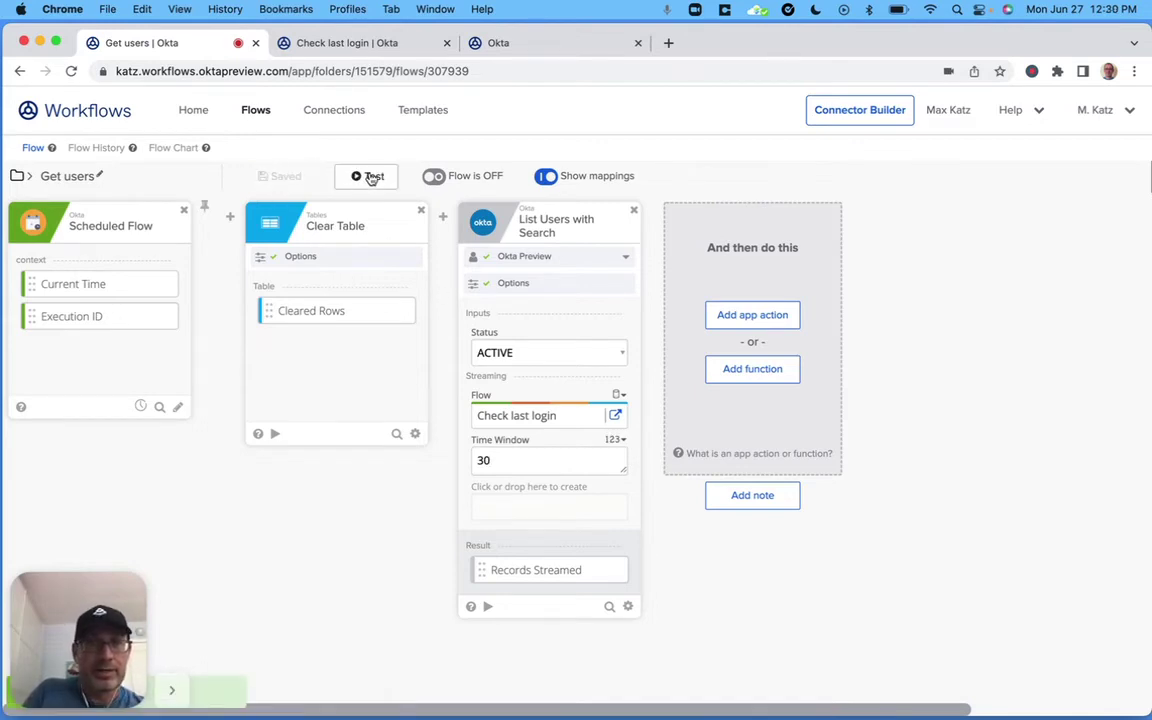
# - Turn the Get users flow on and run a test of it
pyautogui.click(255, 113)
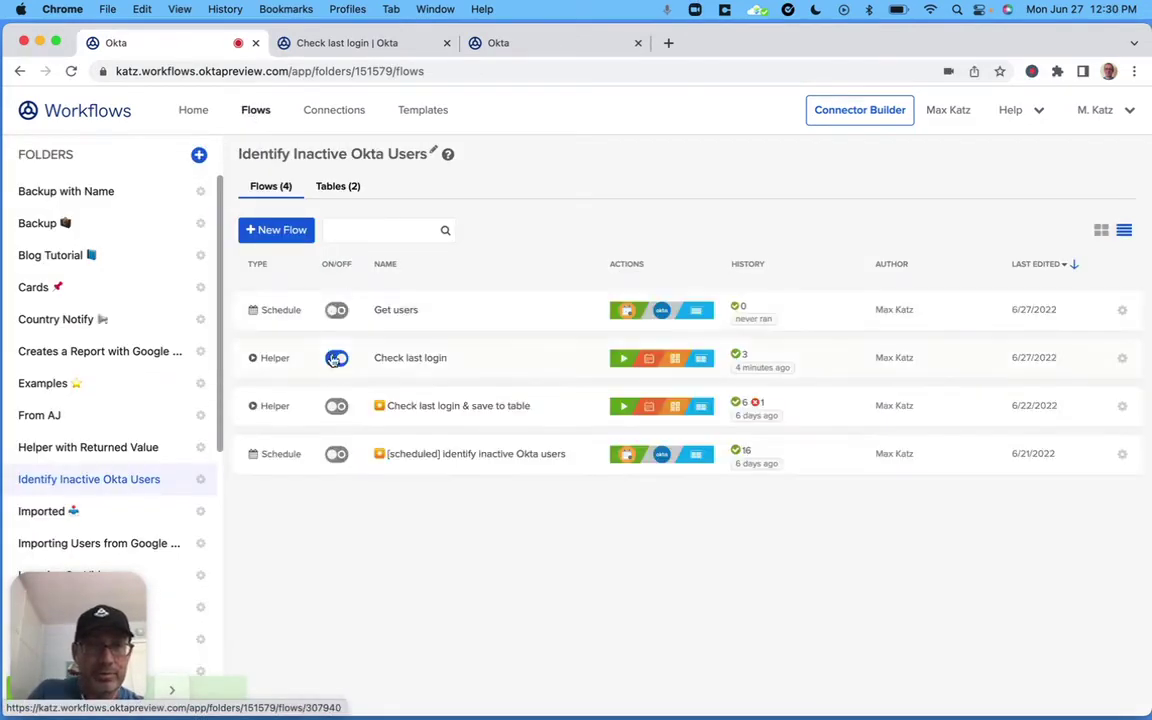
pyautogui.click(338, 311)
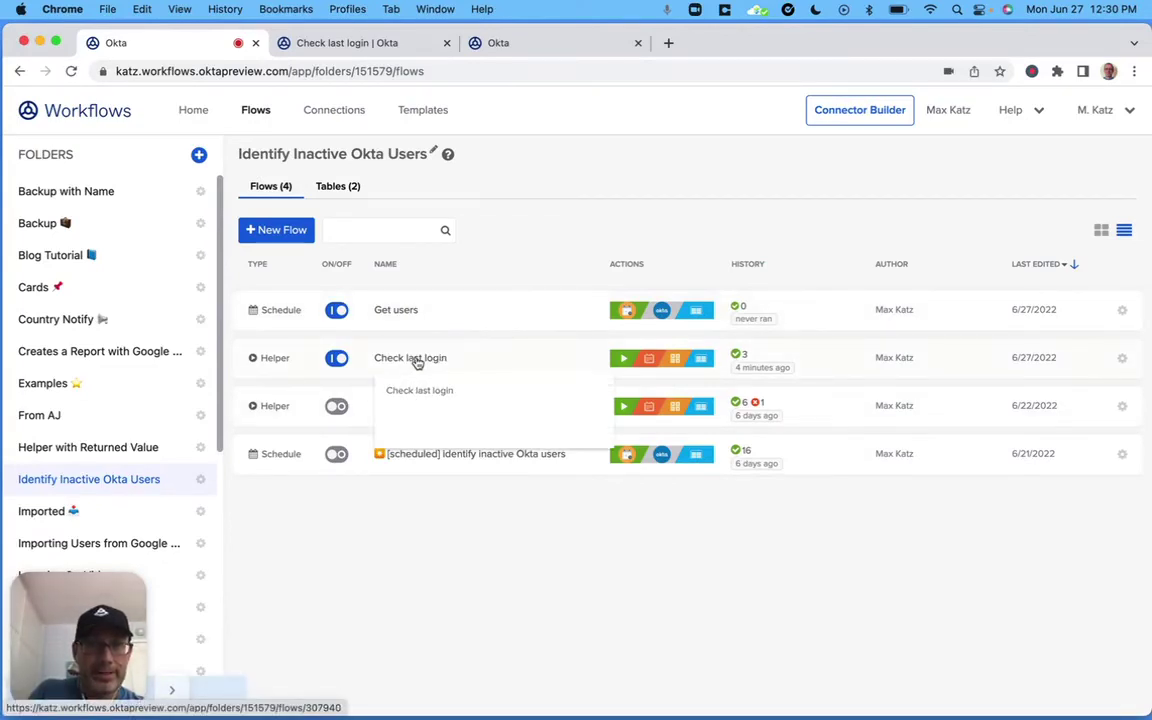
pyautogui.click(400, 311)
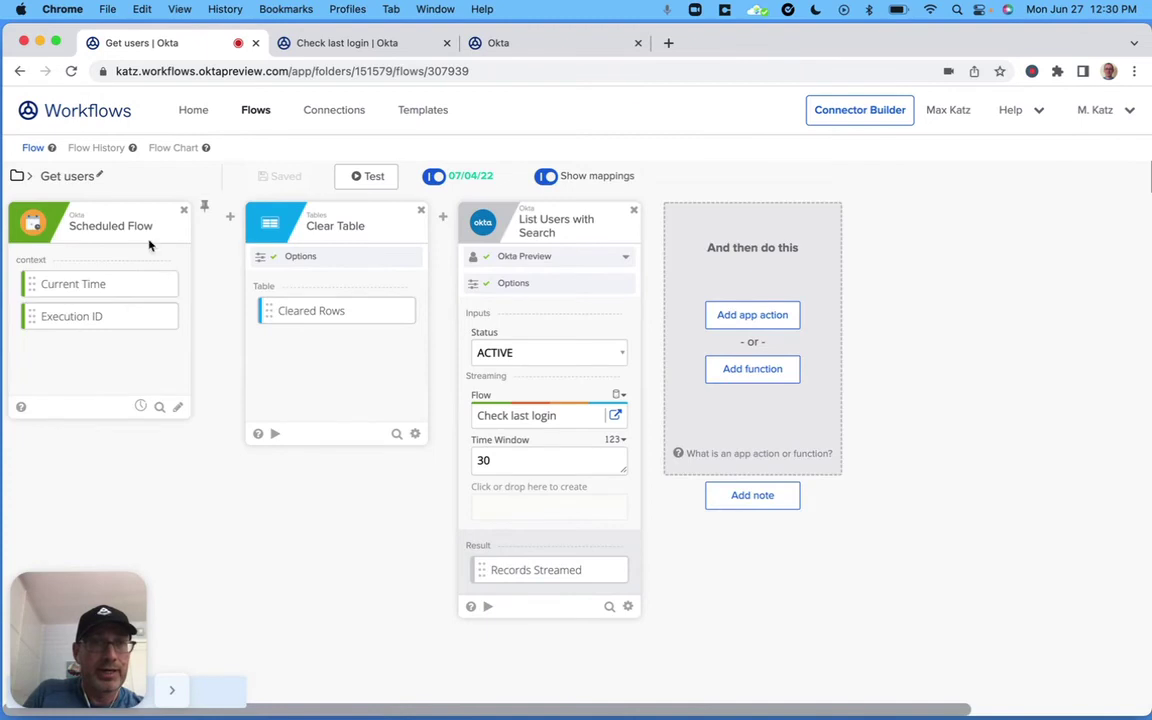
pyautogui.click(373, 178)
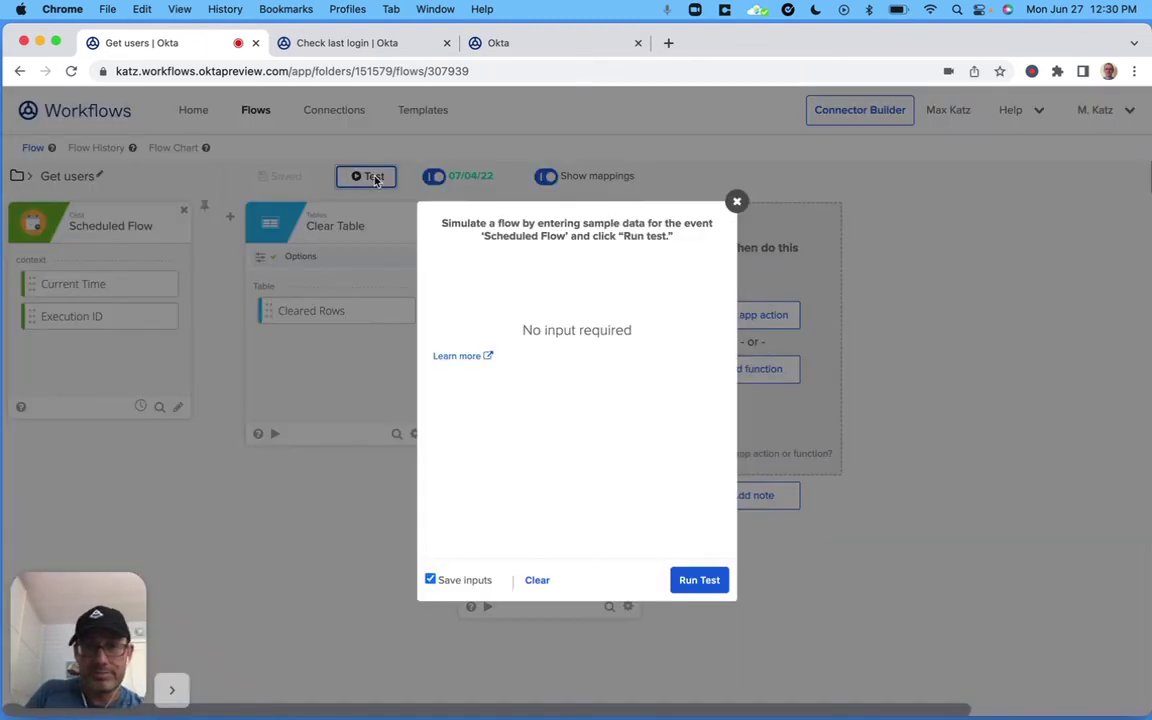
pyautogui.click(706, 590)
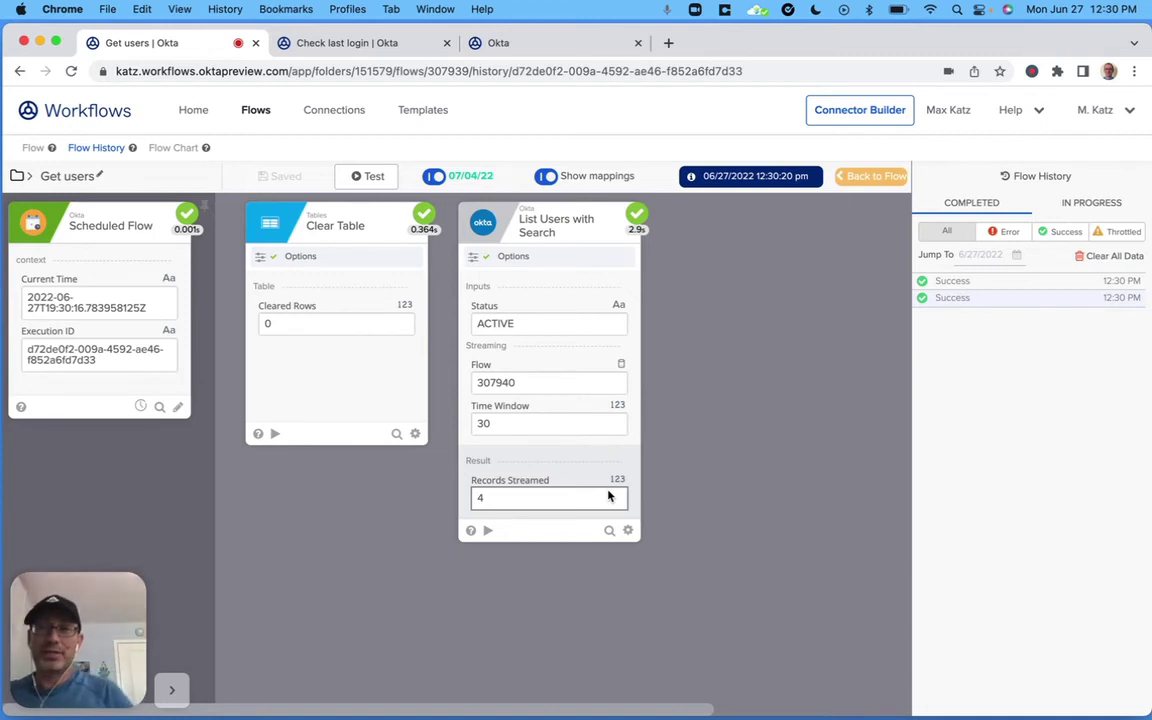
# - Review the Check last login flow's execution history
pyautogui.click(872, 176)
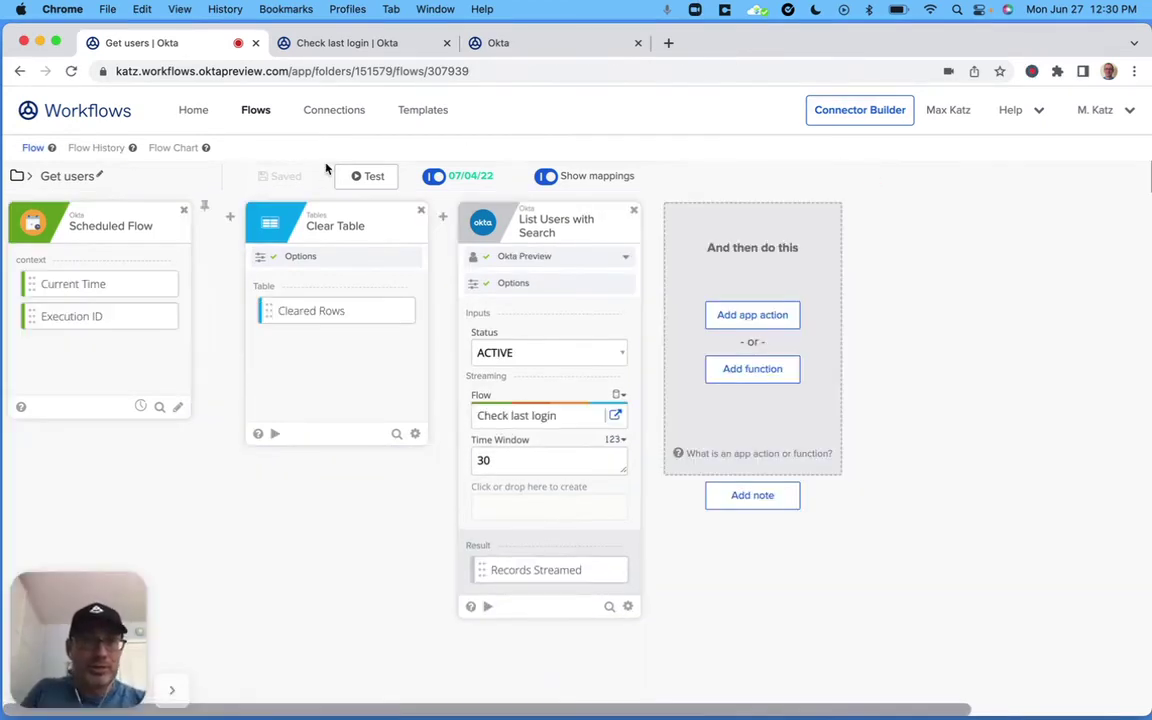
pyautogui.click(253, 110)
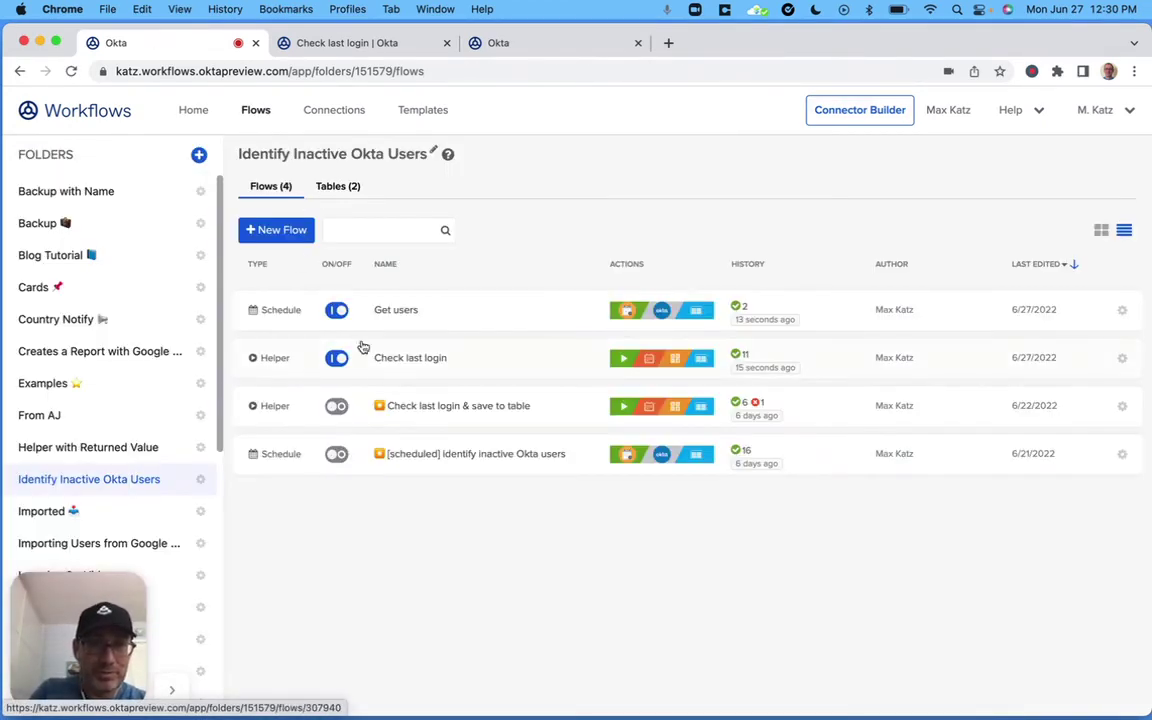
pyautogui.click(401, 360)
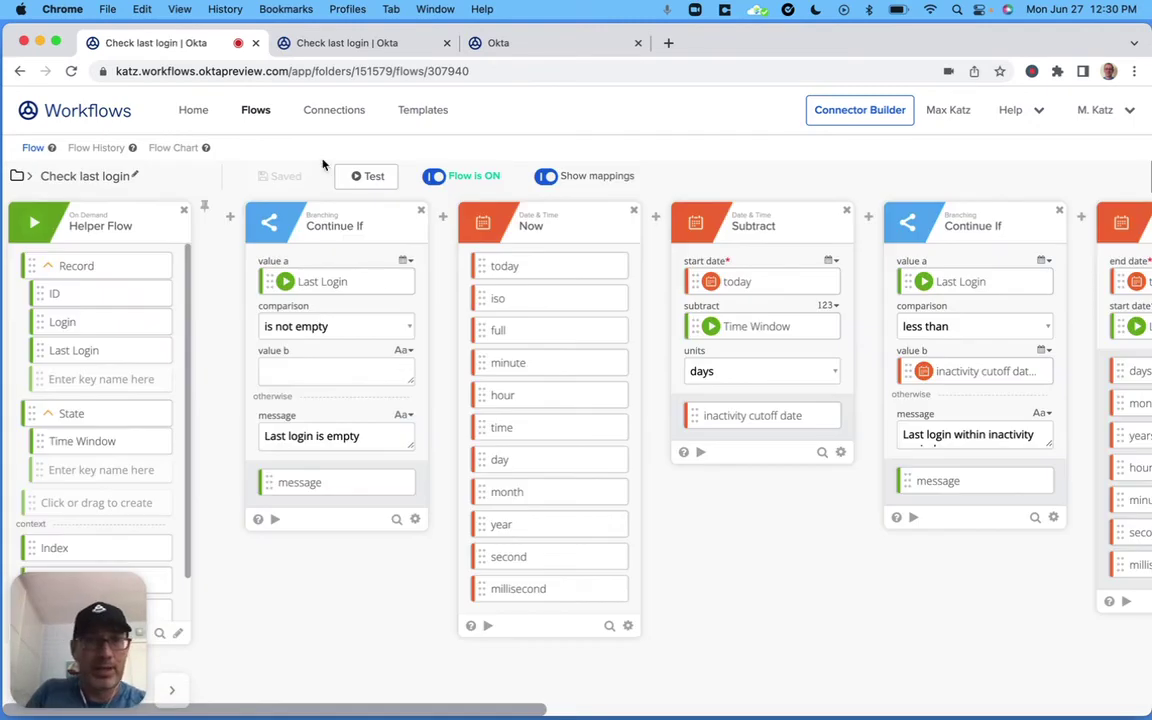
pyautogui.click(96, 148)
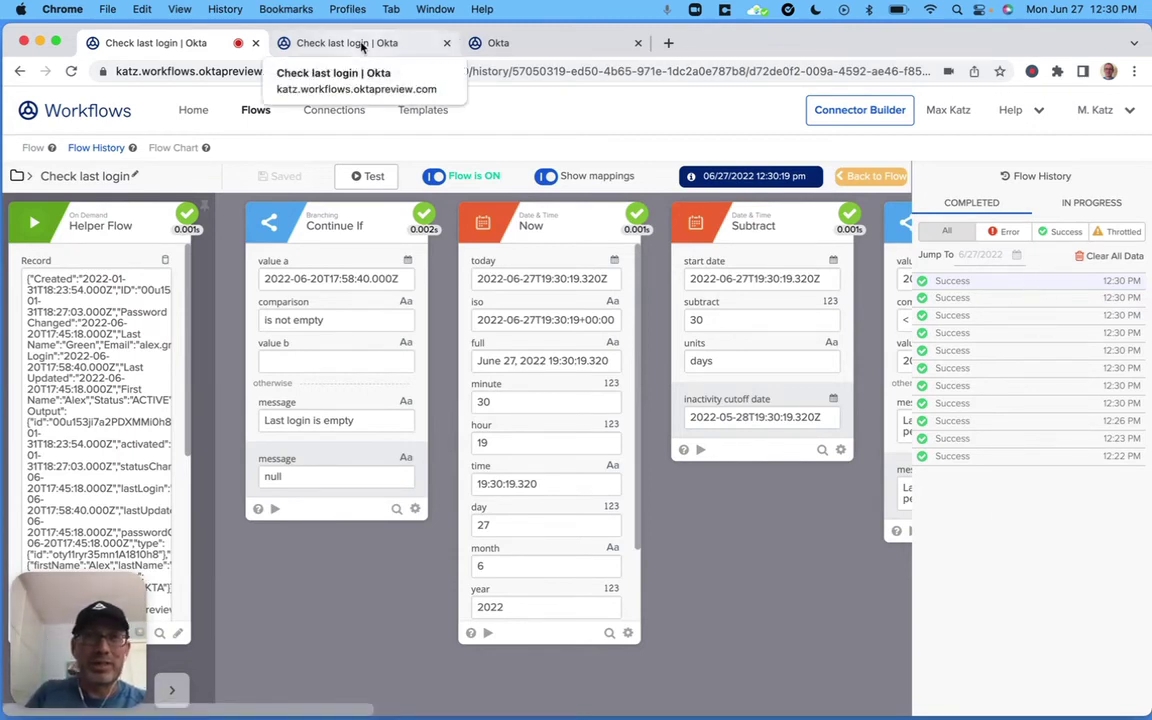
# - Open the Inactive users 2 table from the folder's Tables tab
pyautogui.click(256, 111)
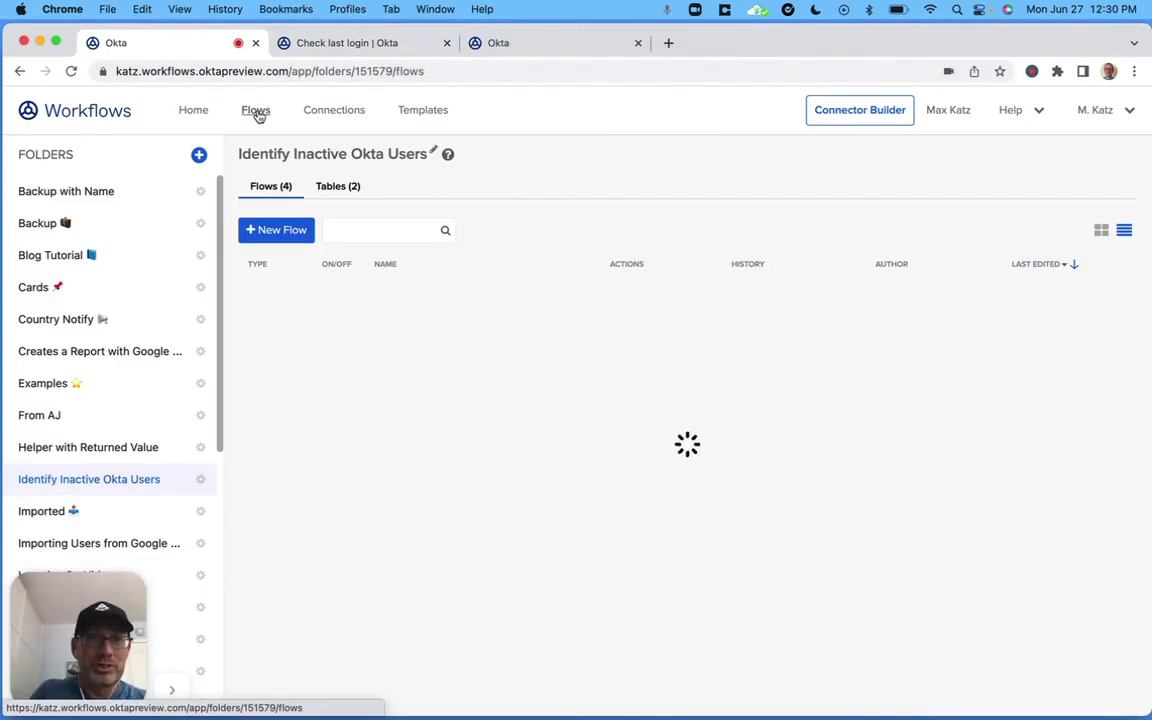
pyautogui.click(334, 190)
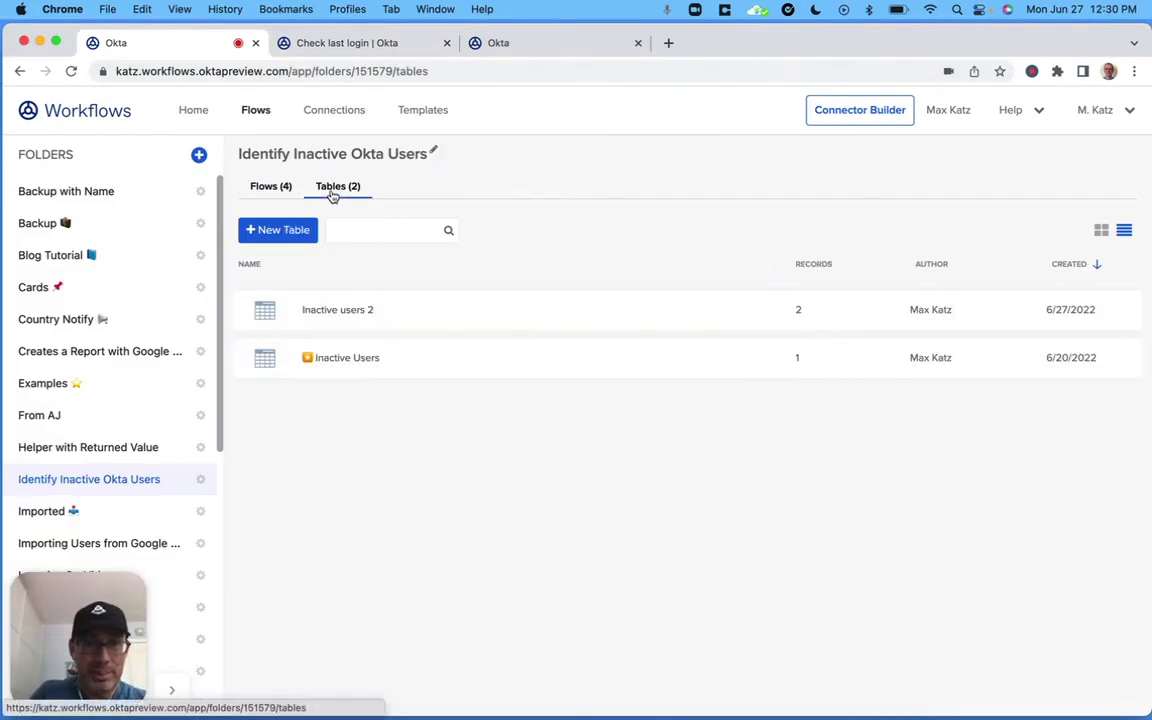
pyautogui.click(359, 313)
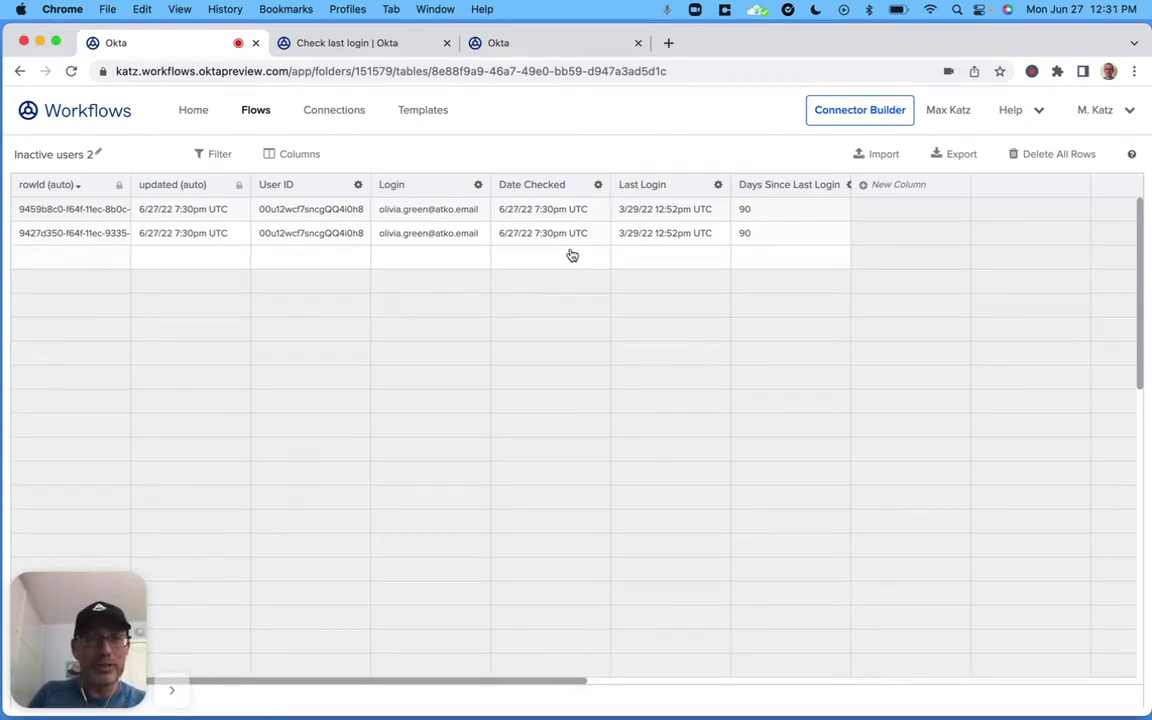
# - Delete all rows from Inactive users 2 and dismiss the success message
pyautogui.click(1070, 156)
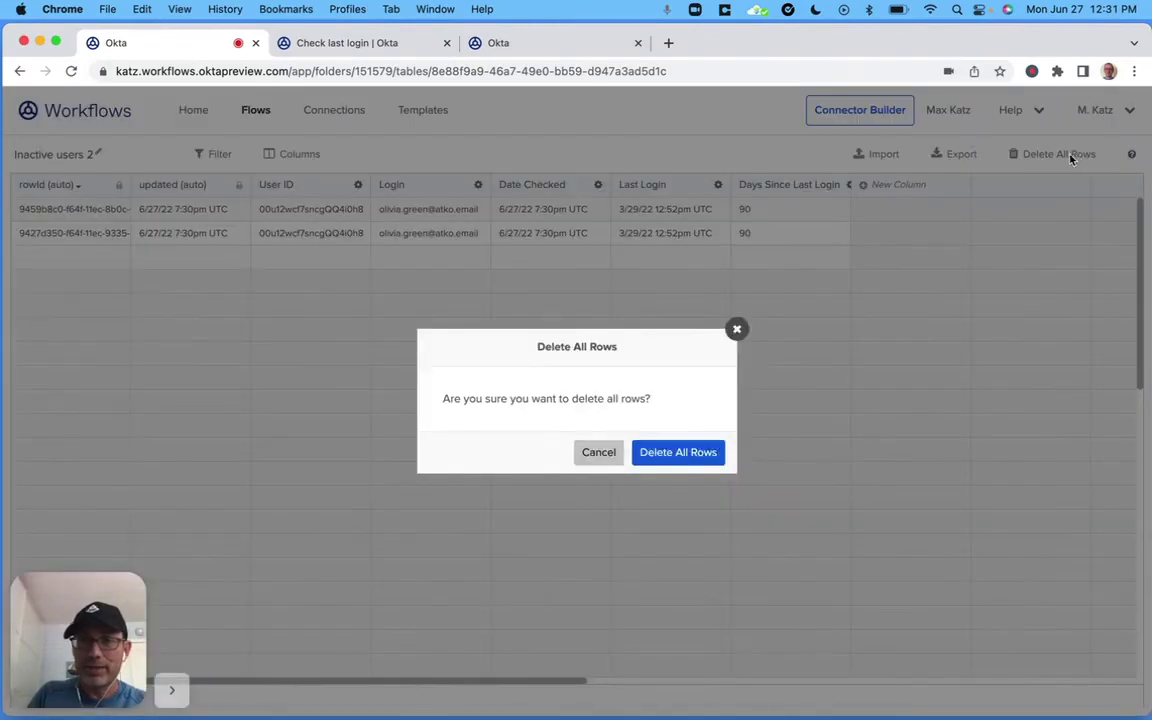
pyautogui.click(685, 458)
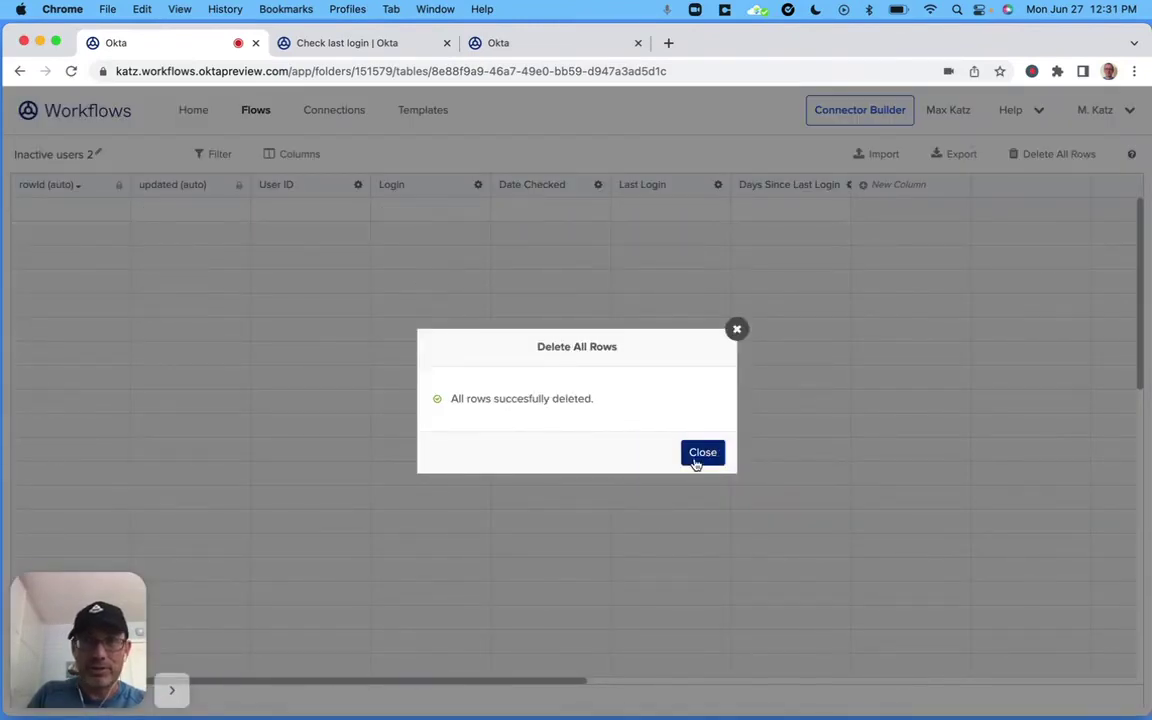
pyautogui.click(703, 455)
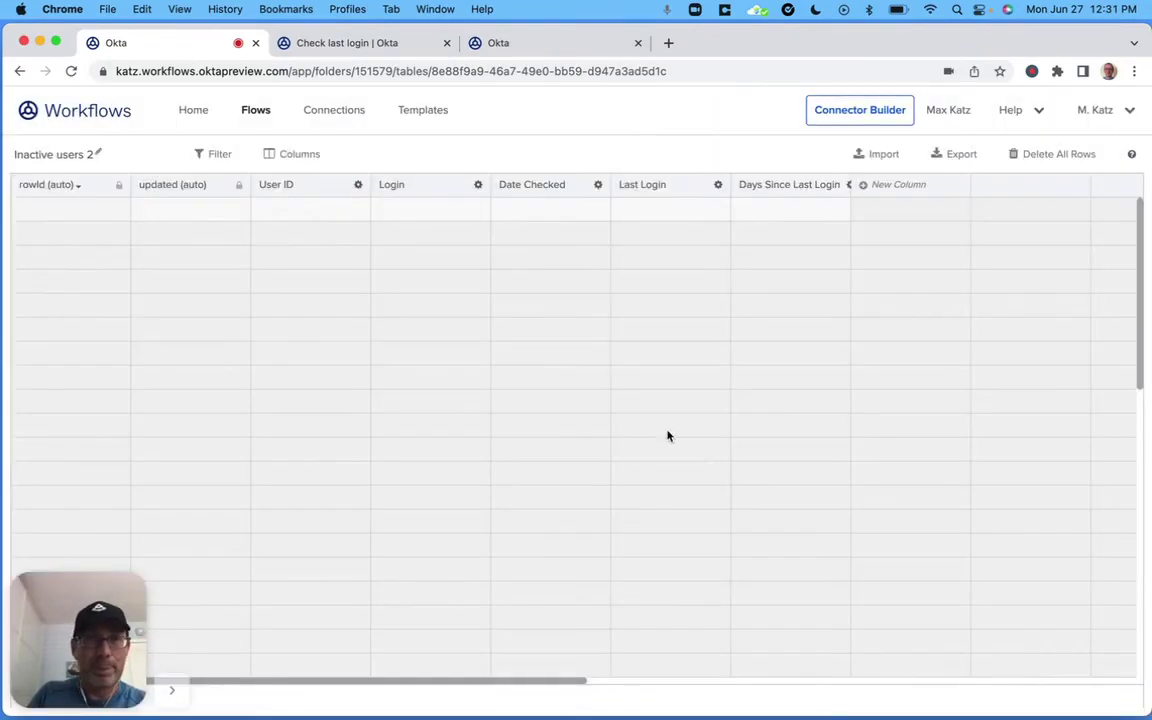
# - Confirm the tables' record counts, then return to the folder's flow list
pyautogui.click(365, 45)
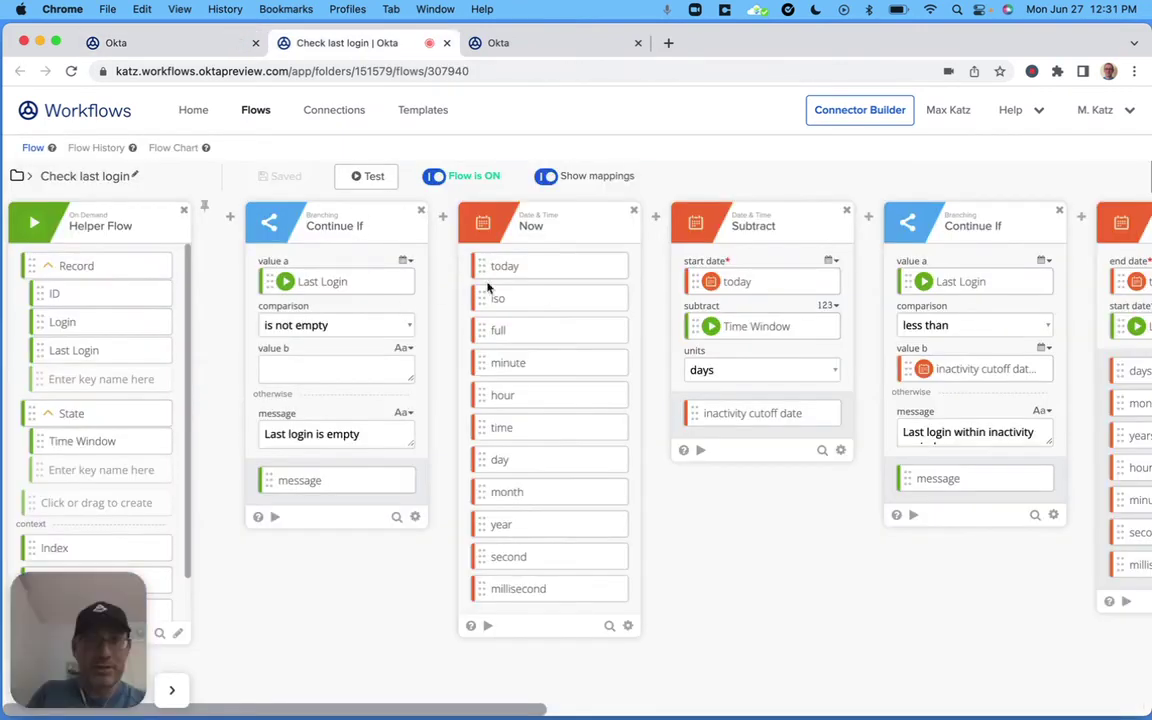
pyautogui.click(256, 110)
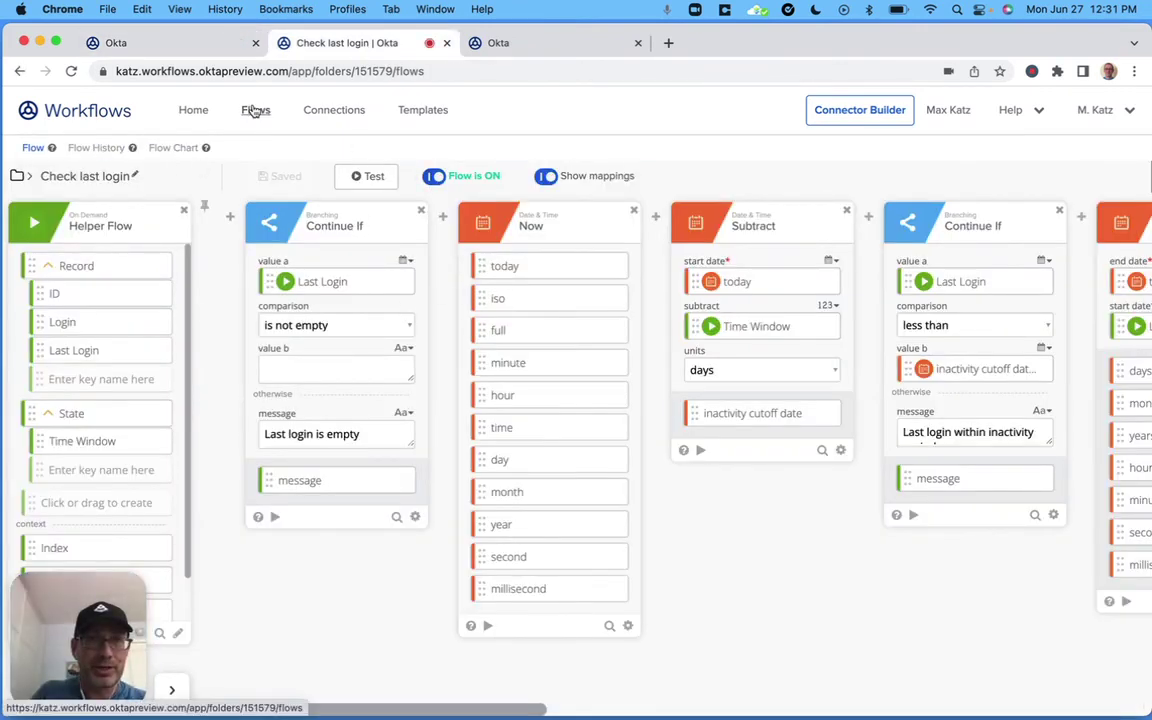
pyautogui.click(339, 187)
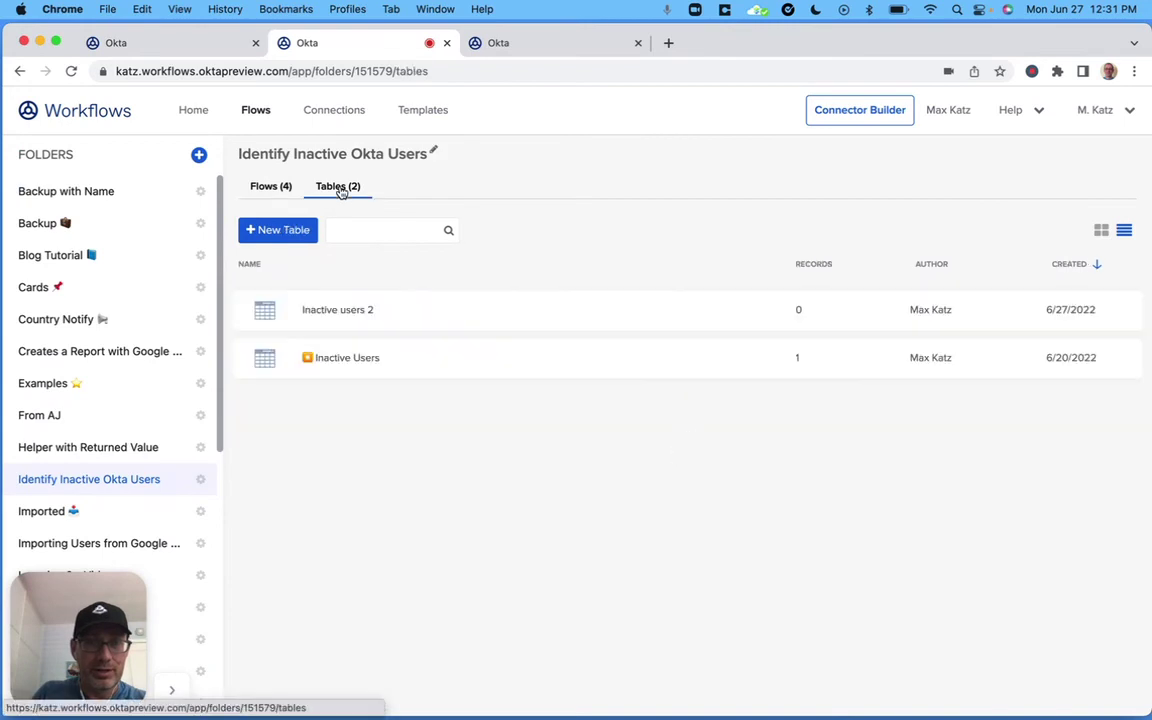
pyautogui.click(271, 187)
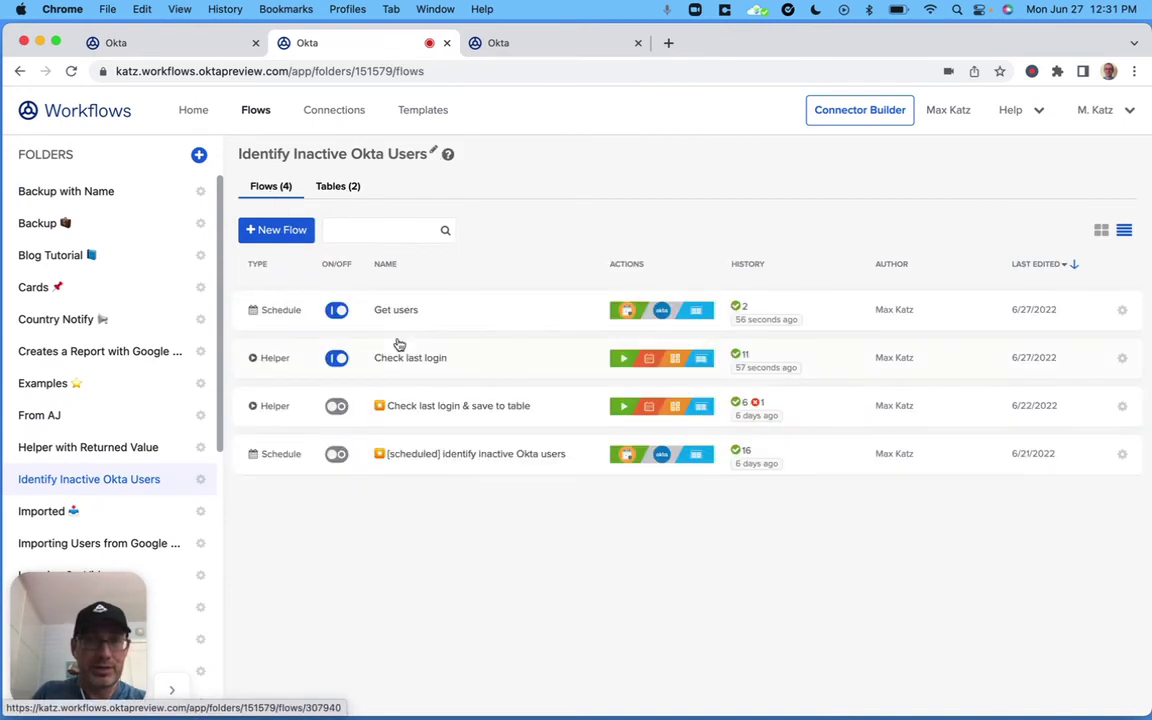
# - Test Get users again, then inspect earlier runs in Check last login's Flow History
pyautogui.click(399, 314)
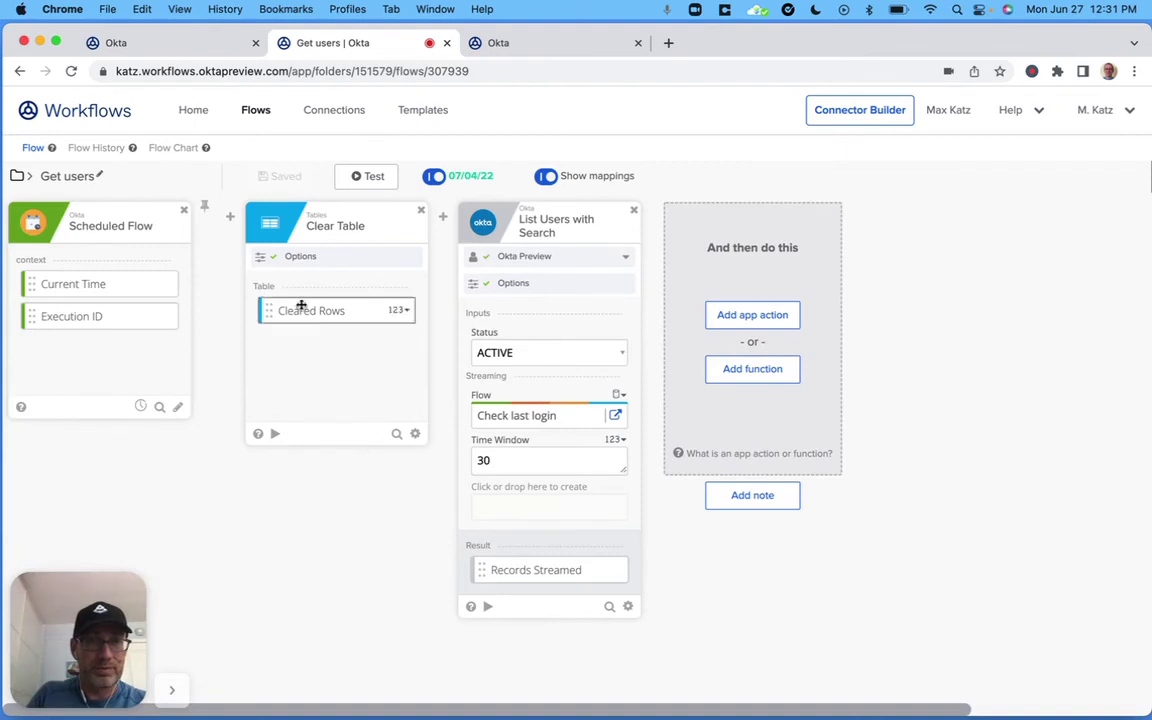
pyautogui.click(372, 176)
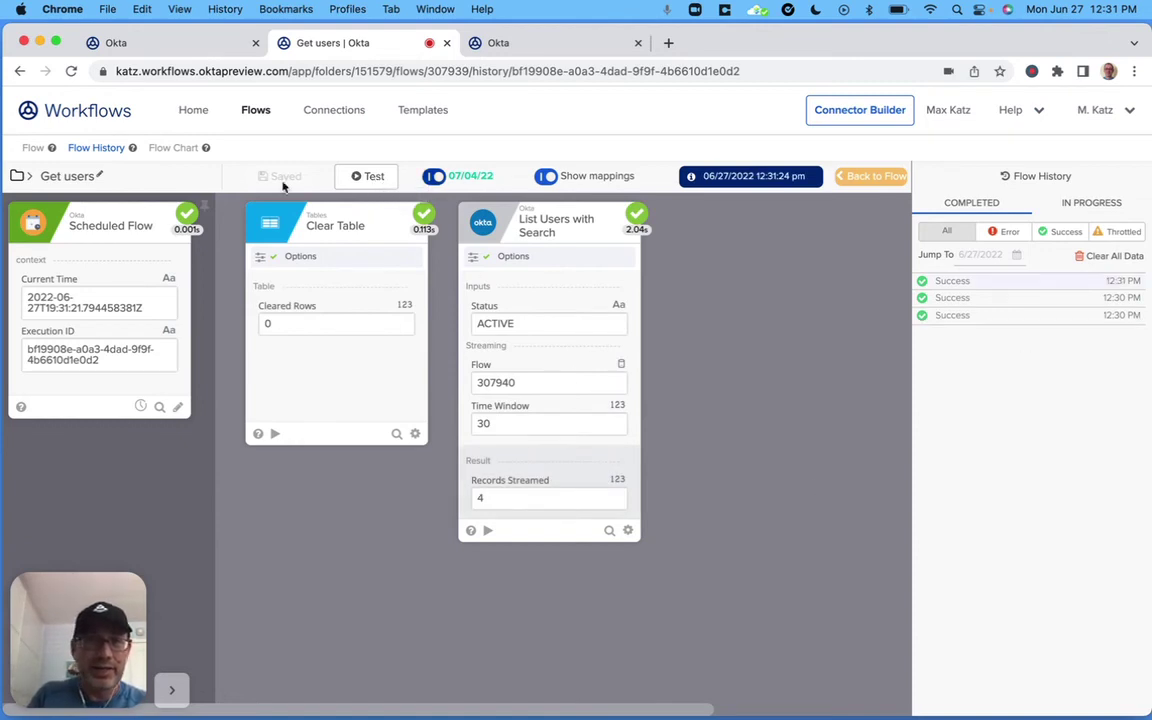
pyautogui.click(255, 110)
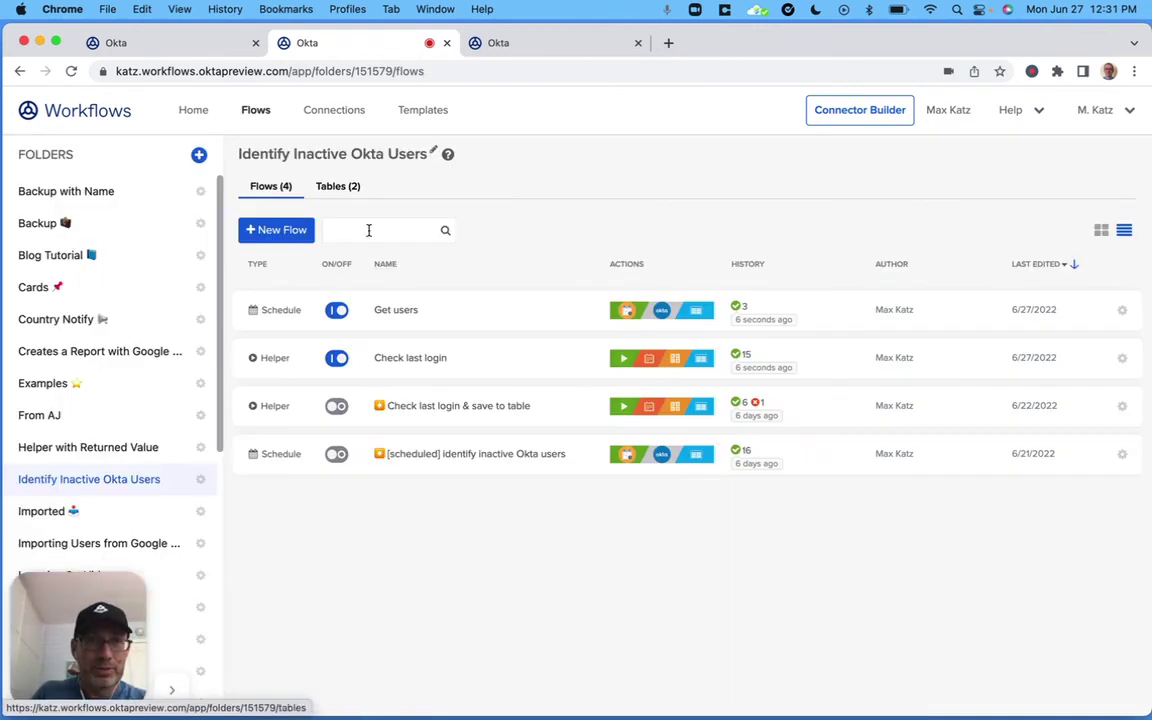
pyautogui.click(411, 358)
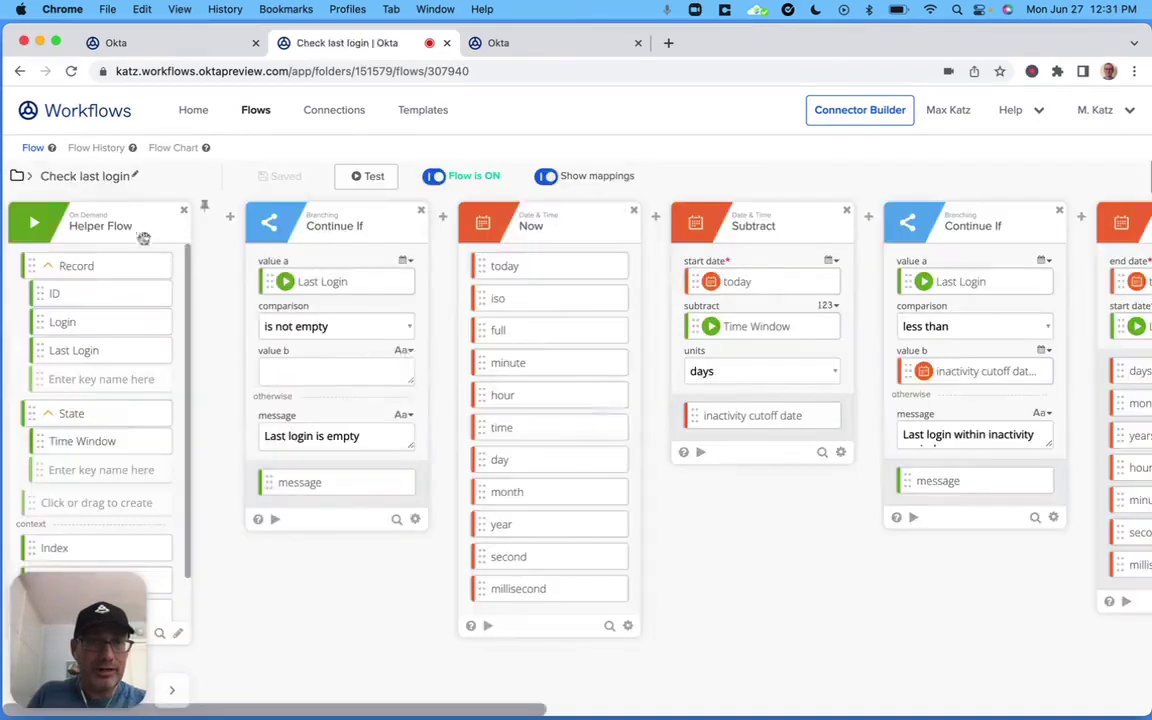
pyautogui.click(105, 148)
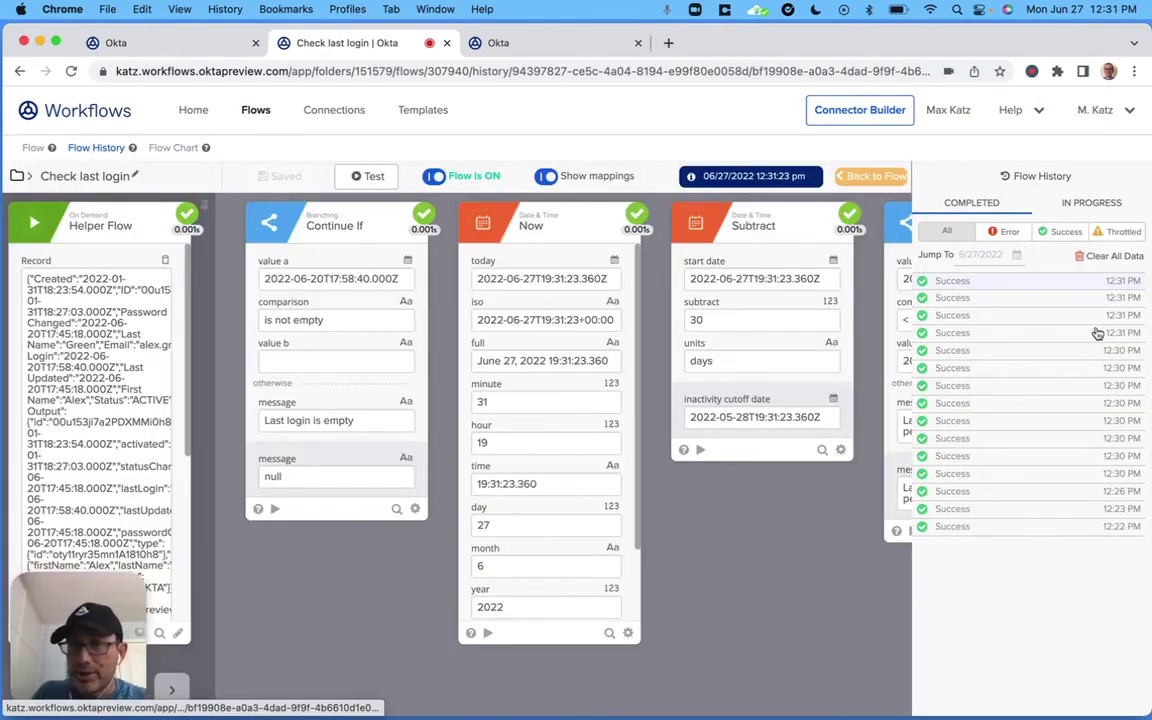
pyautogui.click(1075, 341)
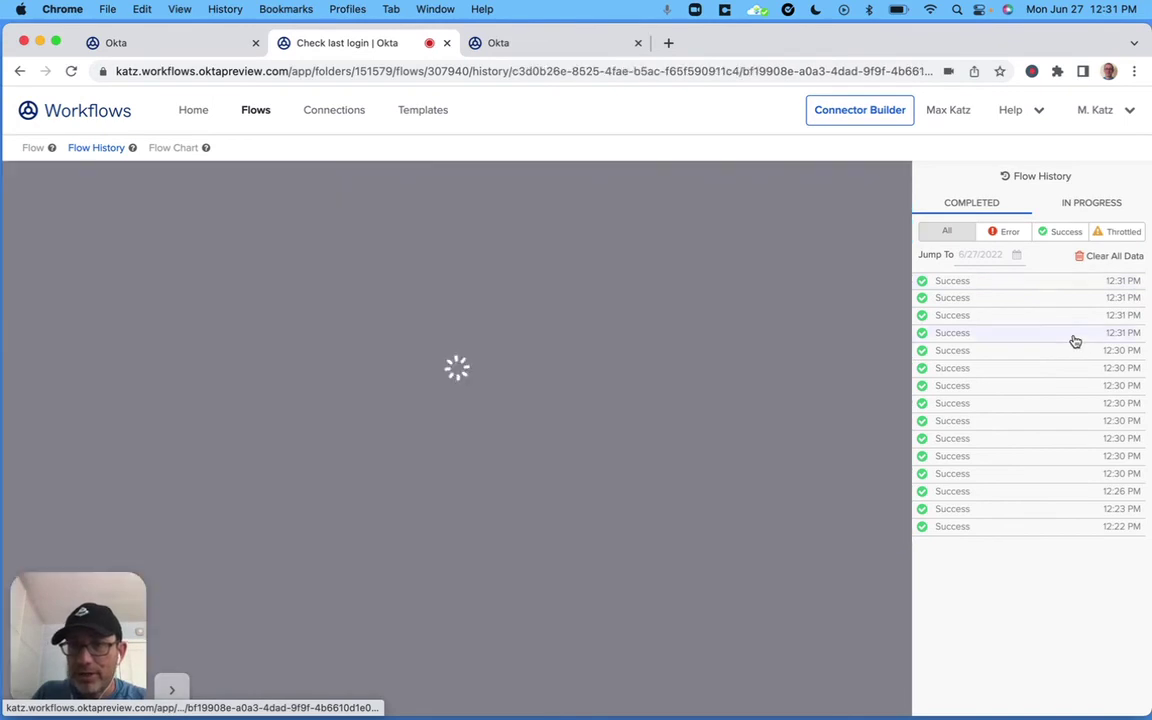
pyautogui.click(1075, 322)
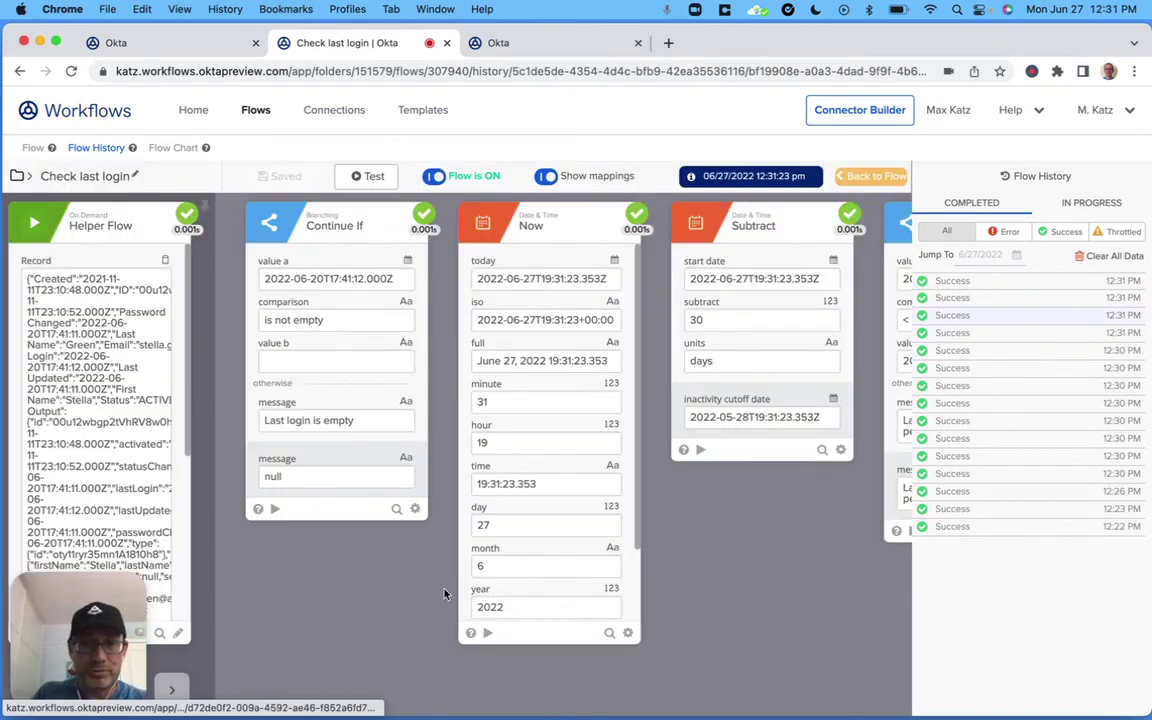
pyautogui.hscroll(5, 400, 529)
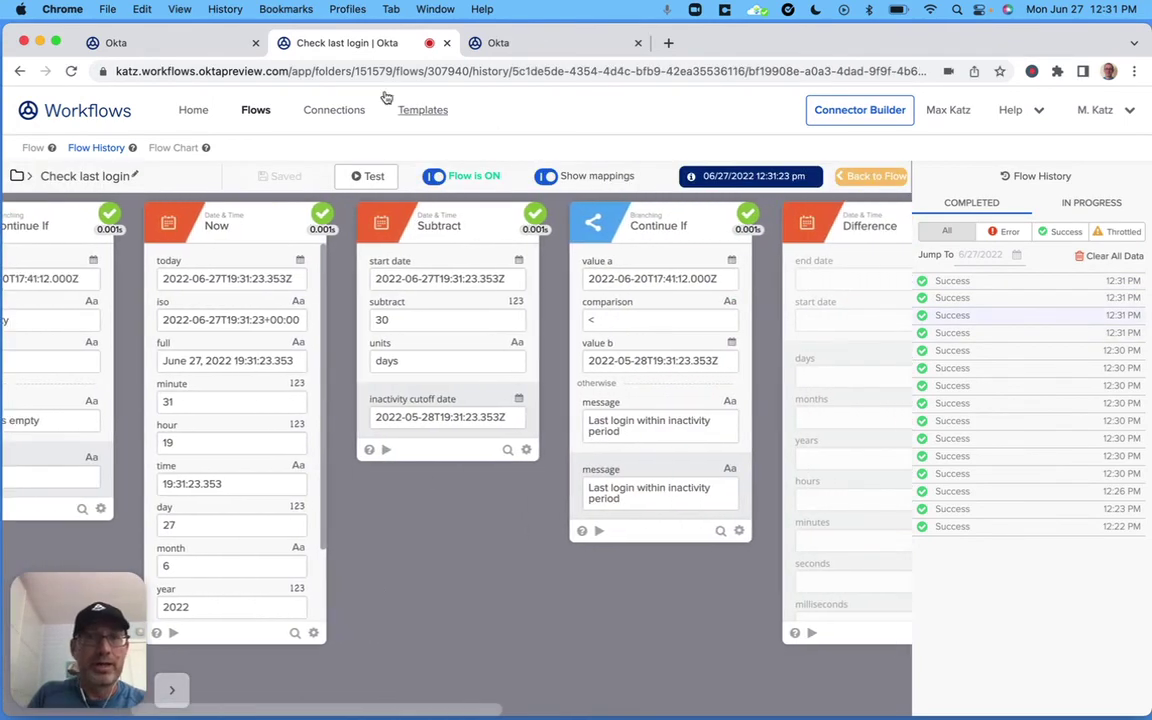
# - Check the new row in the Inactive users 2 table, then go back to Flows
pyautogui.click(255, 111)
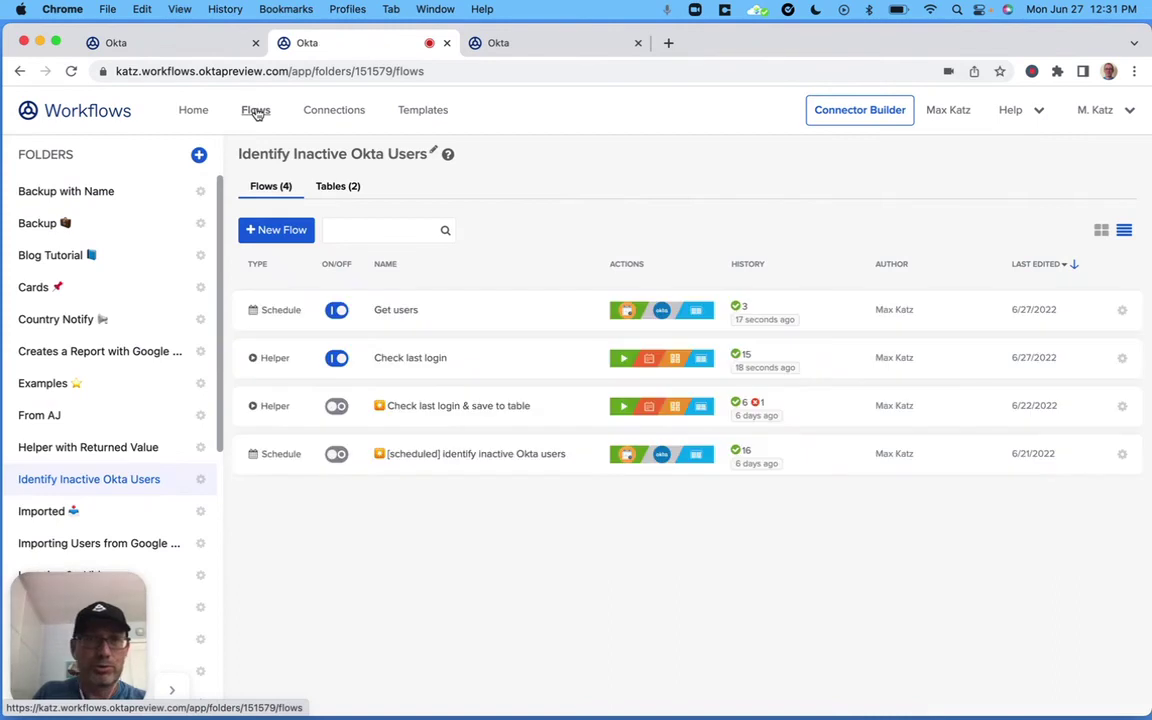
pyautogui.click(339, 188)
pyautogui.click(437, 316)
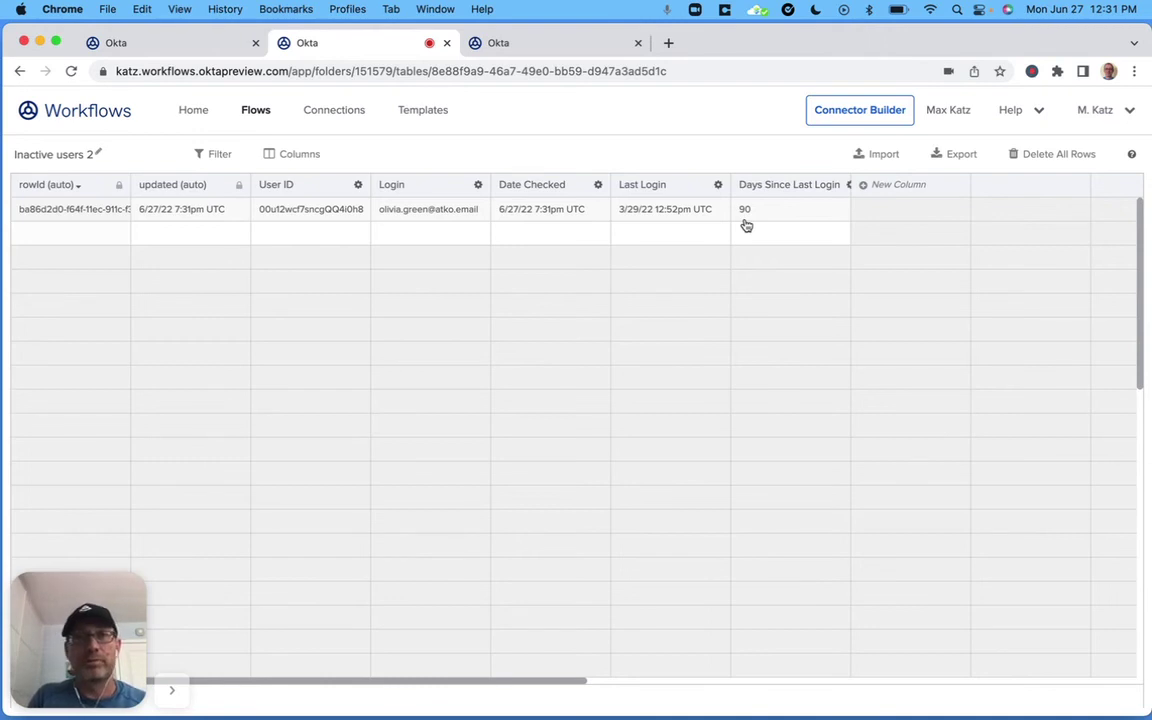
pyautogui.click(253, 112)
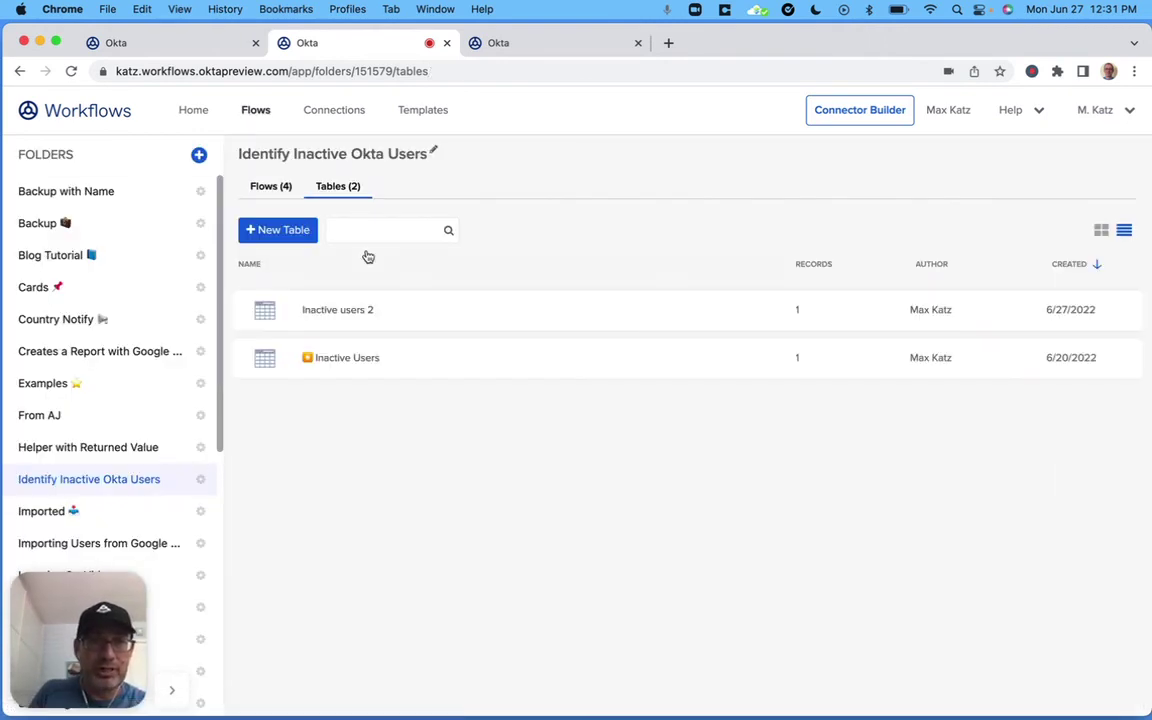
pyautogui.click(270, 188)
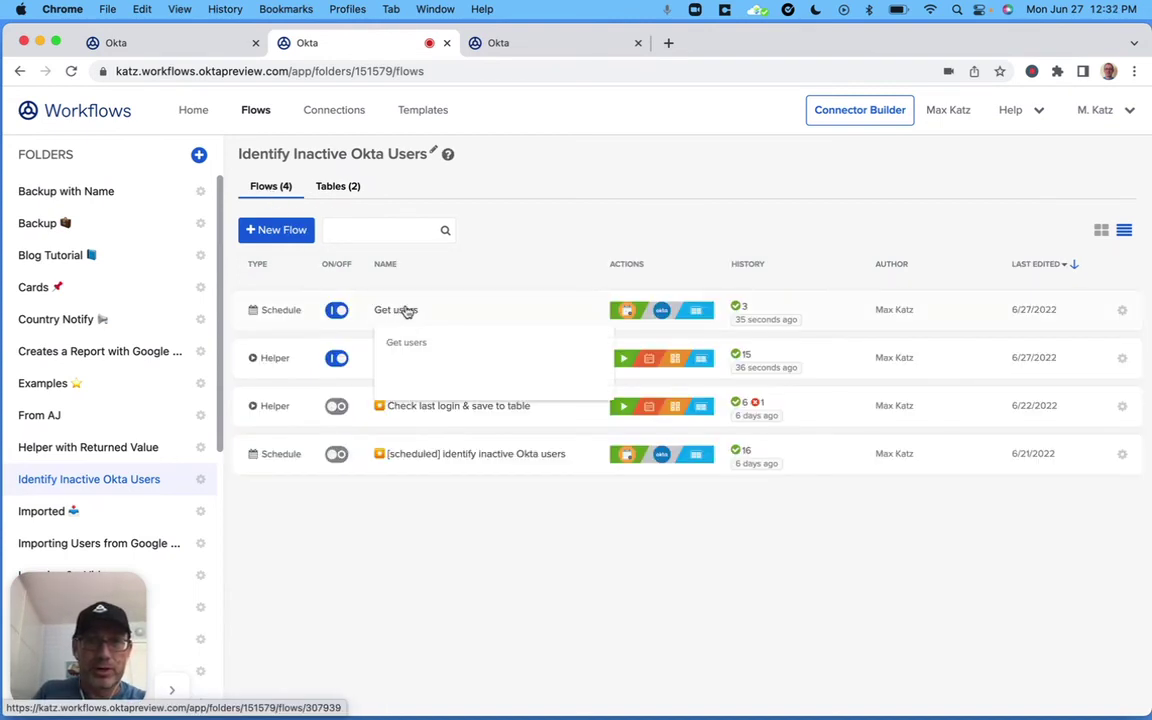
# - Change Get users' Time Window from 30 to 1, save, and run another test
pyautogui.click(407, 312)
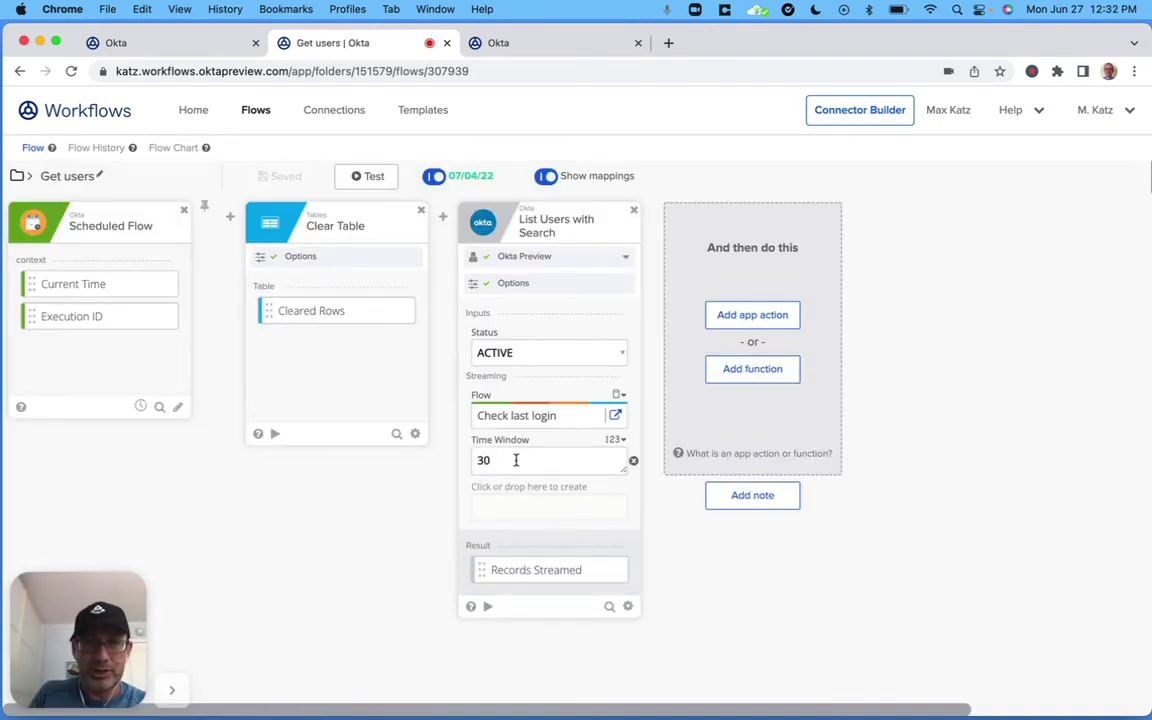
pyautogui.press('BackSpace')
pyautogui.press('BackSpace')
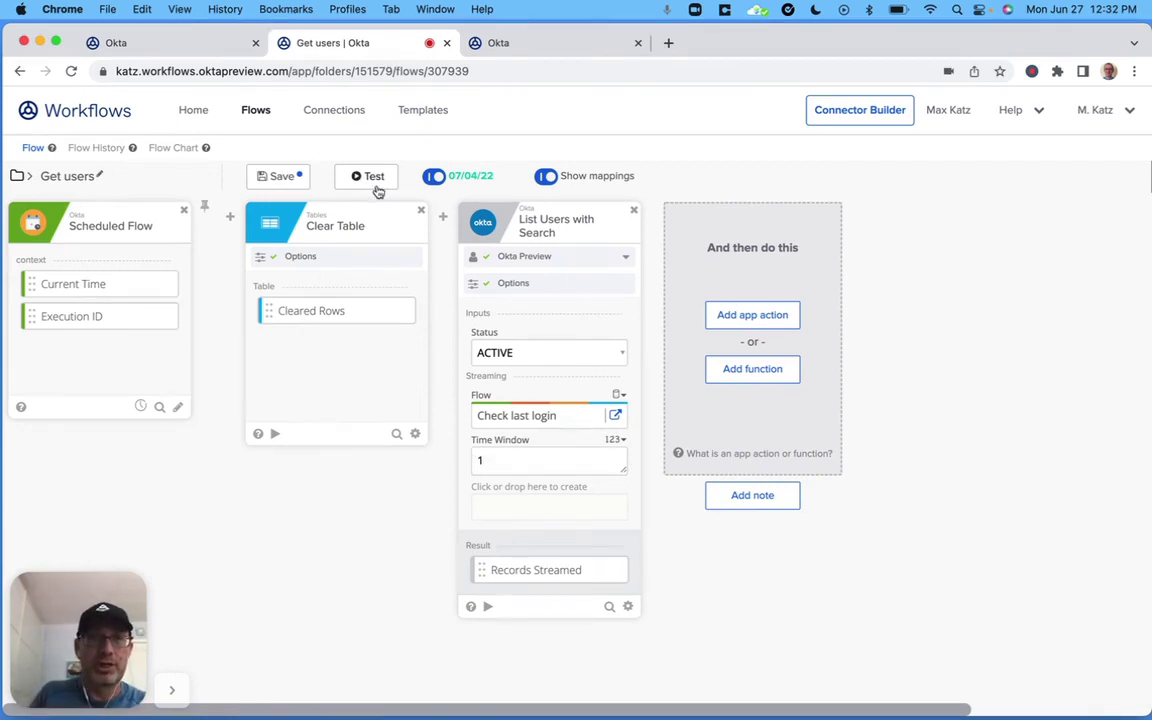
pyautogui.click(276, 177)
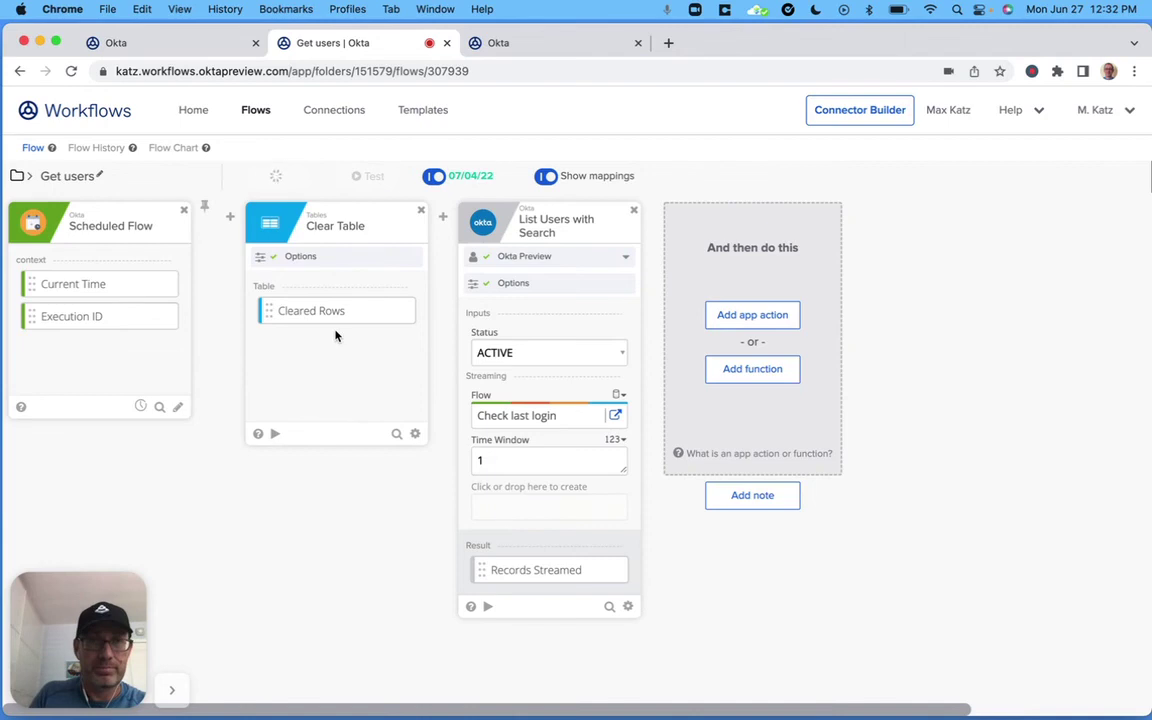
pyautogui.click(368, 176)
pyautogui.press('Return')
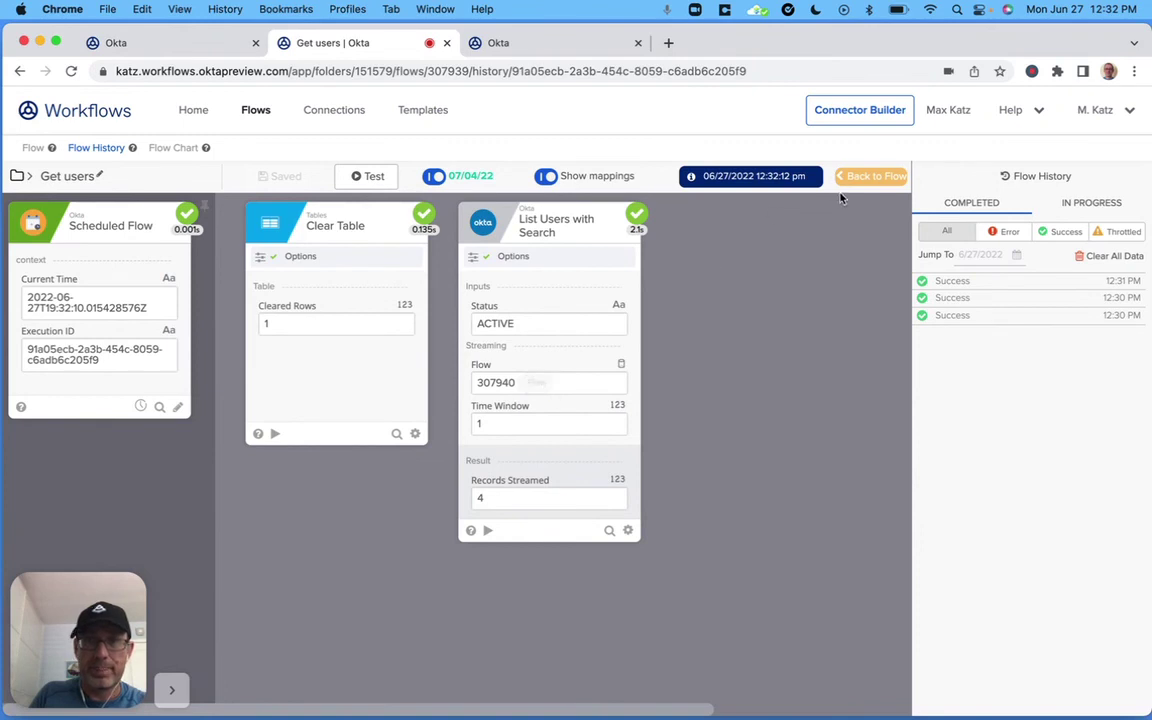
pyautogui.click(869, 177)
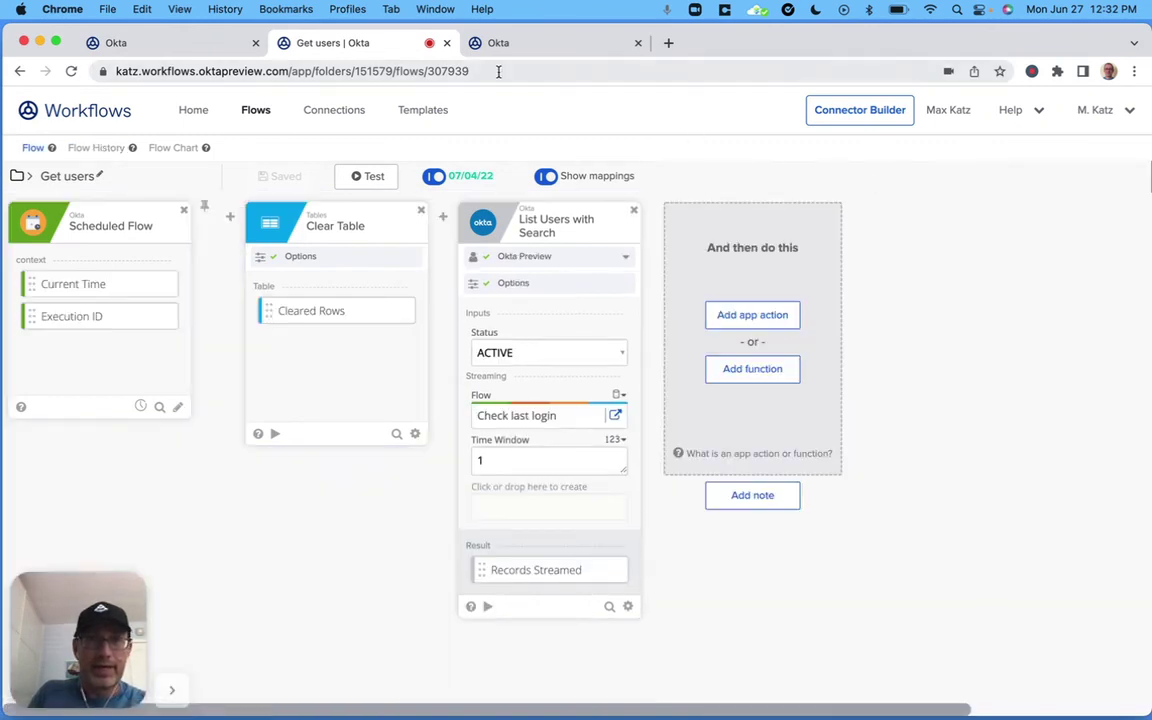
pyautogui.click(255, 111)
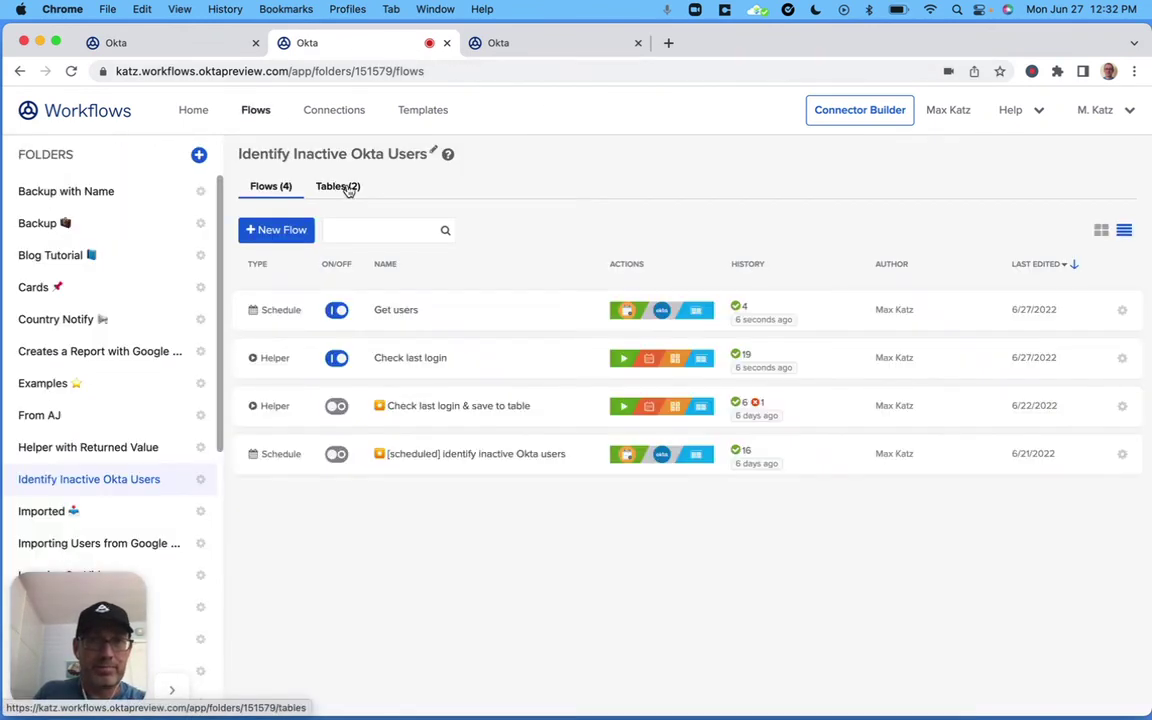
# - Check that the Inactive users 2 table lists three users with days since last login
pyautogui.click(345, 187)
pyautogui.click(359, 306)
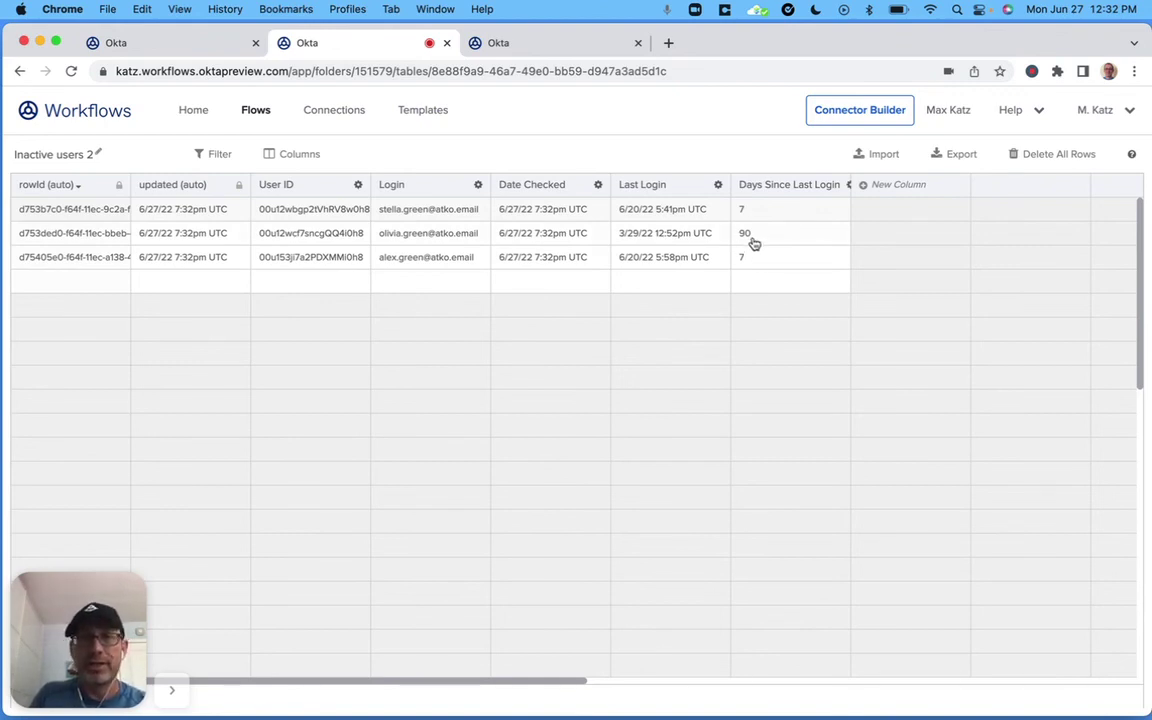
pyautogui.click(253, 112)
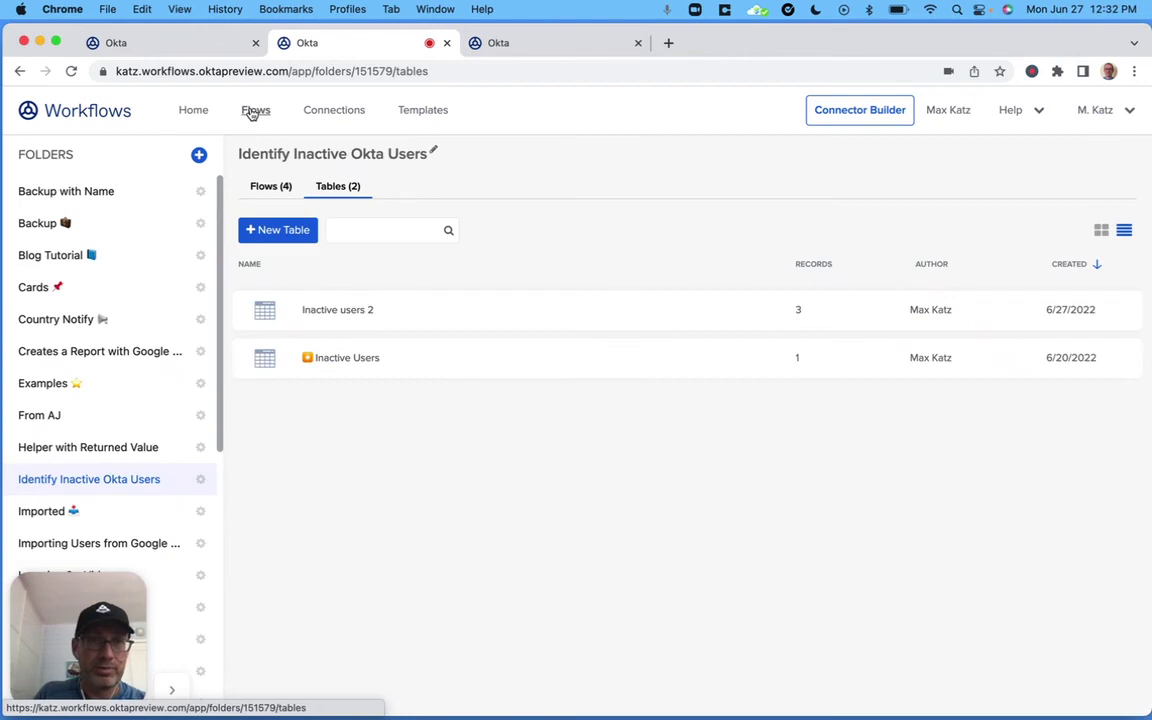
pyautogui.click(266, 184)
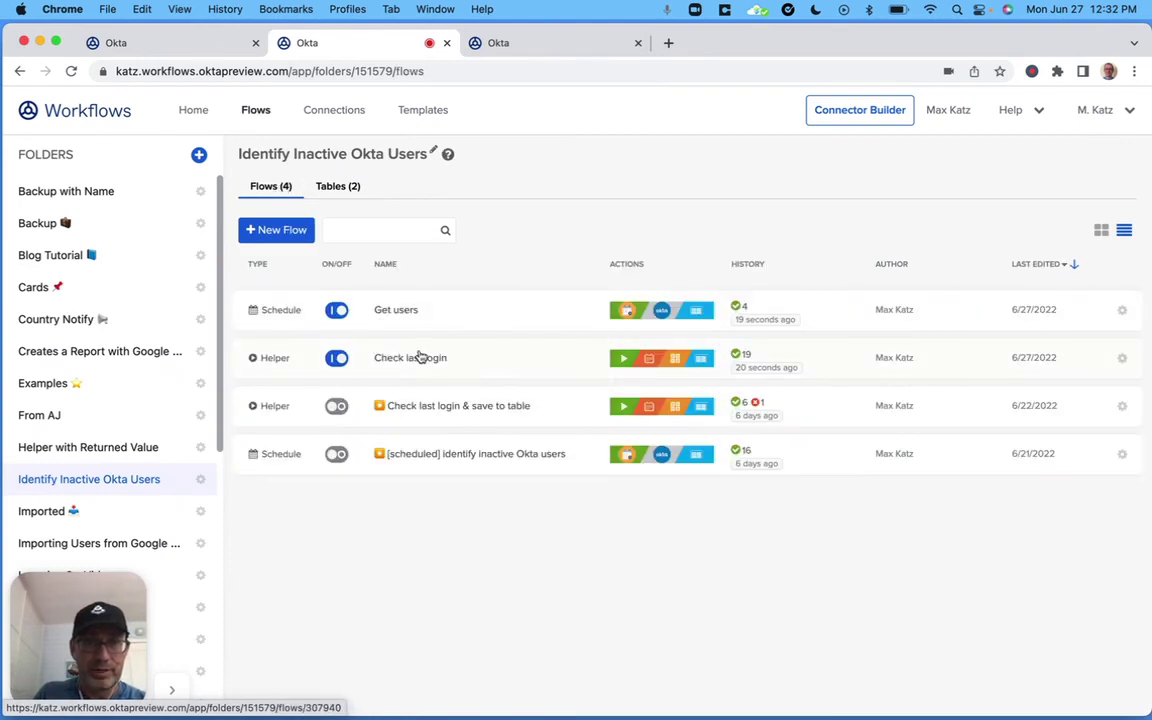
# - Review the Check last login flow history runs that calculated 90 days, 7 days, and none
pyautogui.click(412, 366)
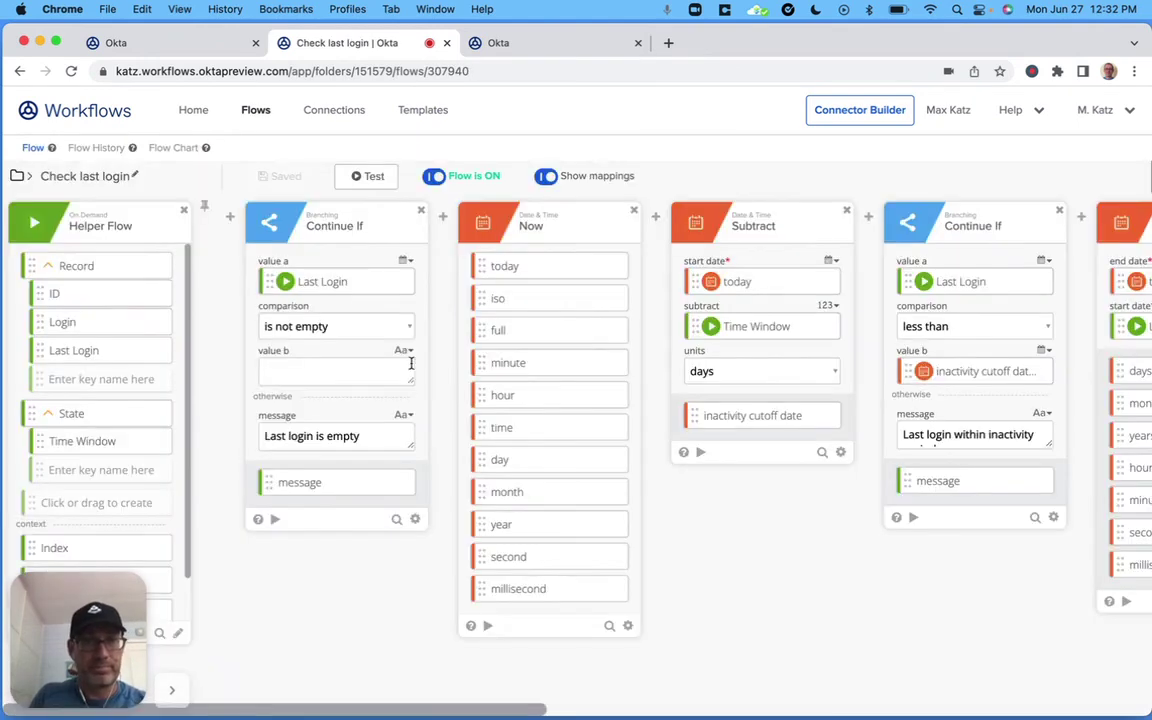
pyautogui.click(107, 149)
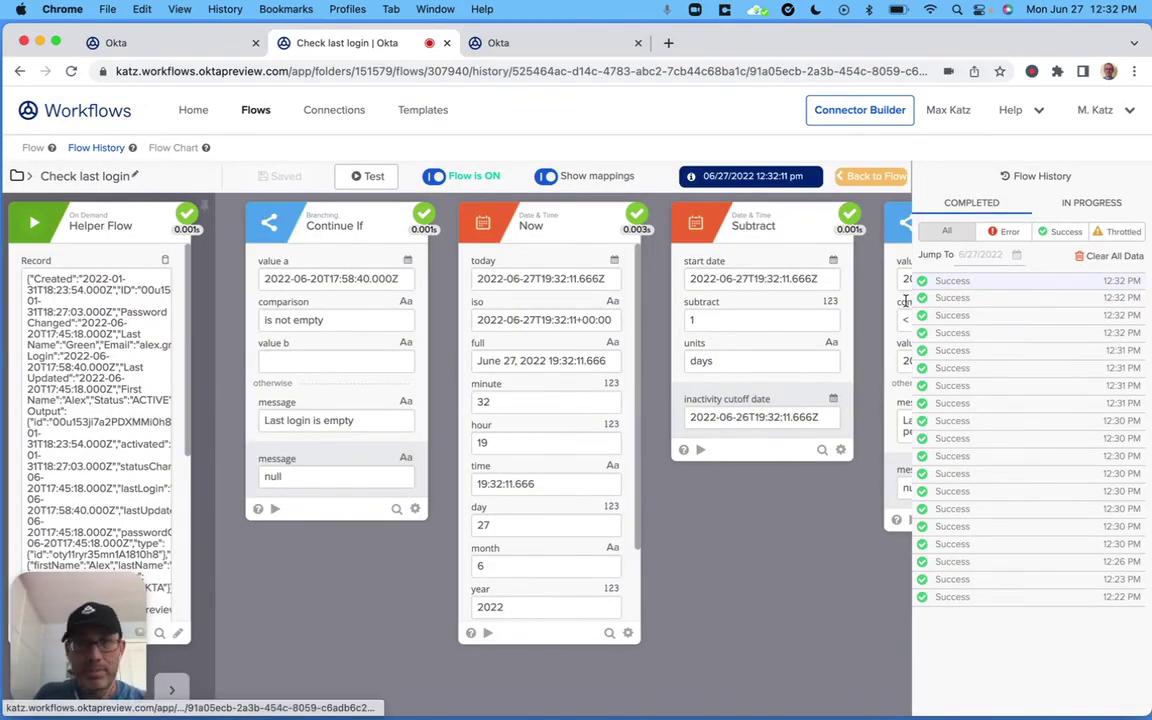
pyautogui.hscroll(3, 399, 510)
pyautogui.hscroll(15, 397, 476)
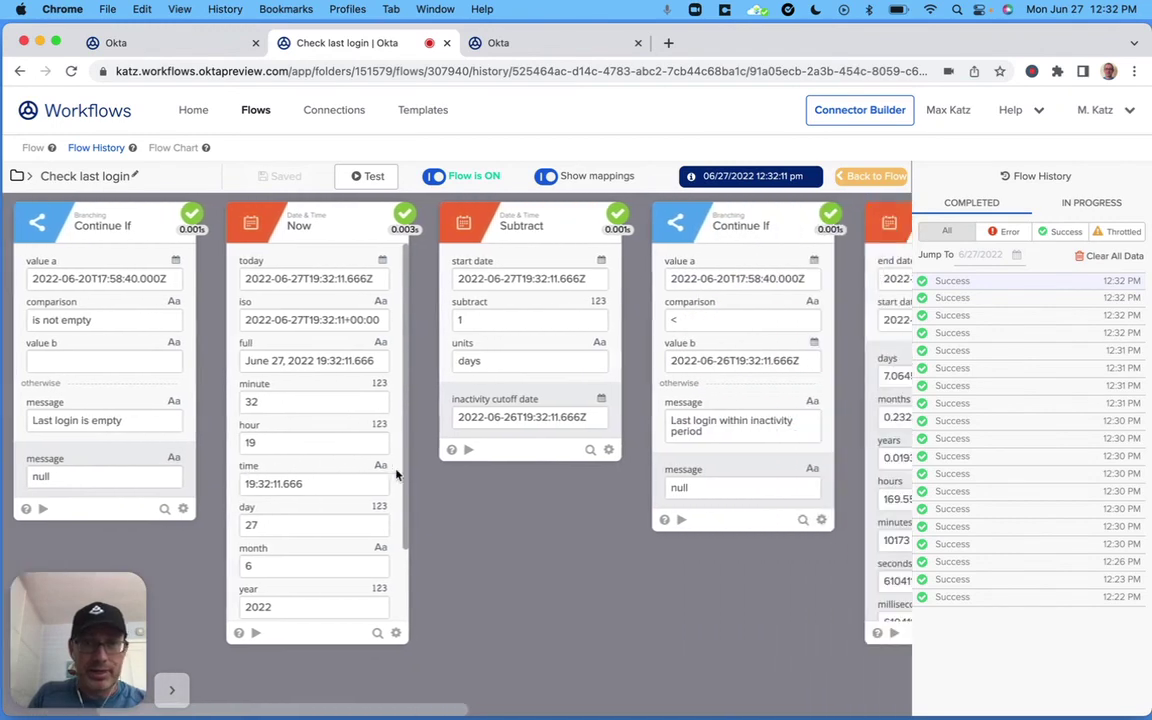
pyautogui.hscroll(2, 396, 469)
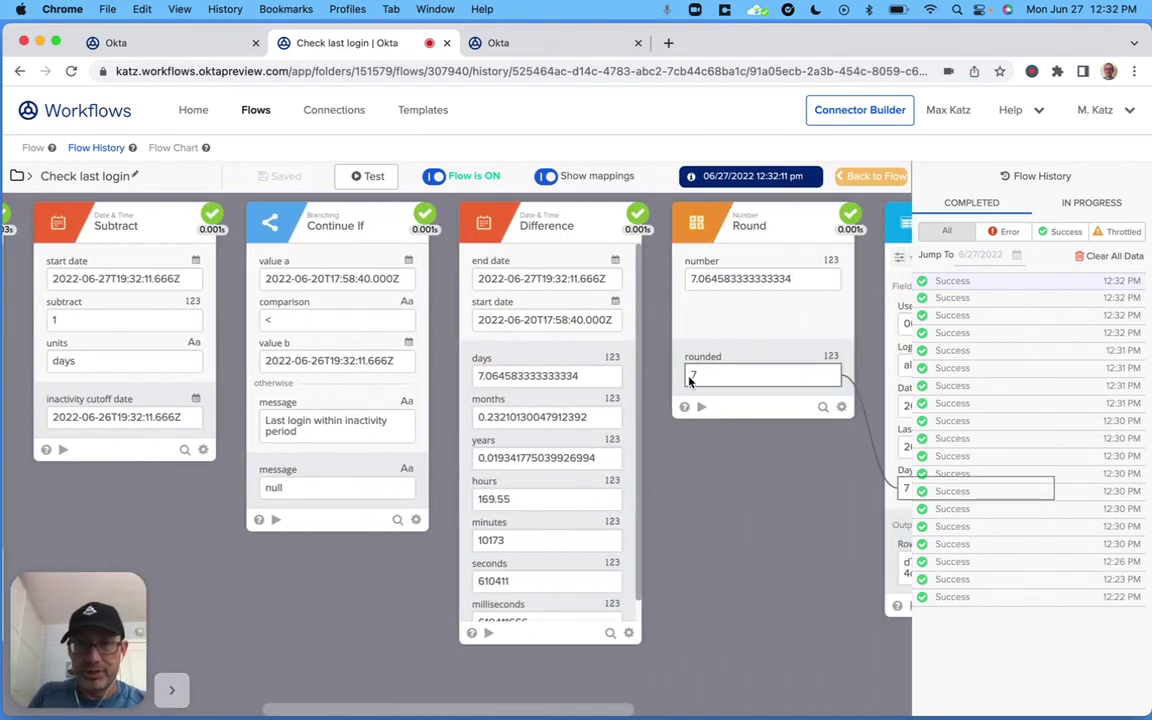
pyautogui.click(1065, 298)
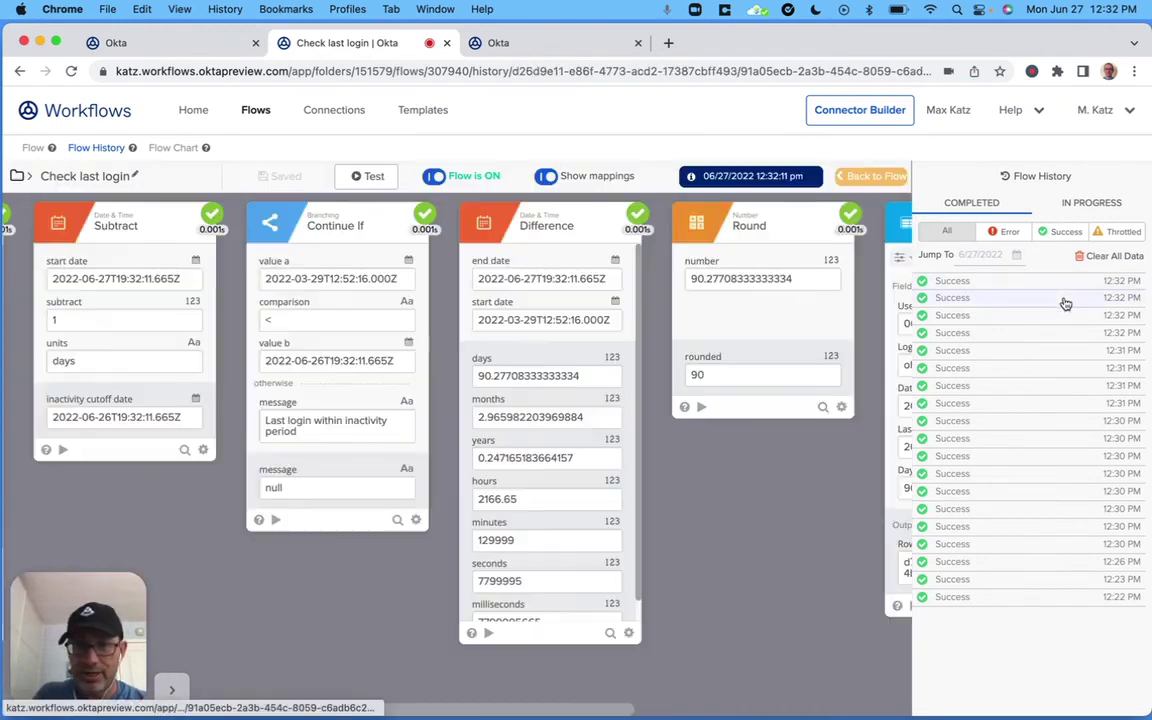
pyautogui.click(1048, 318)
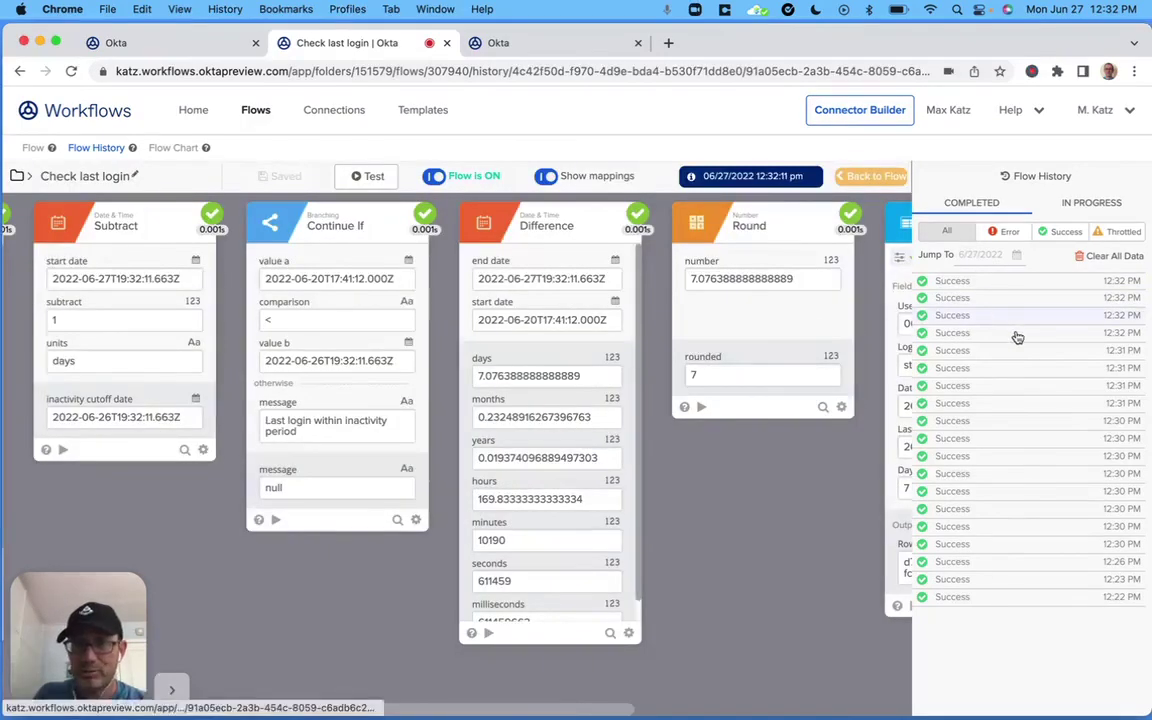
pyautogui.click(1016, 333)
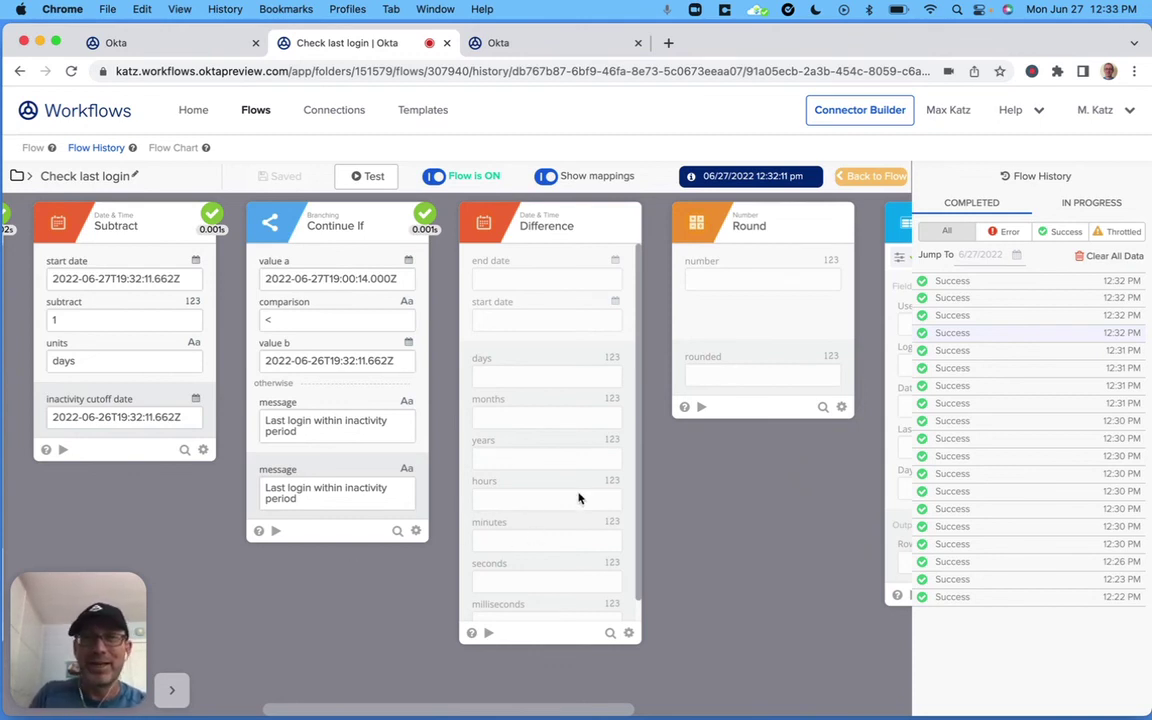
# - Leave Flow History and go back to the Check last login flow editor
pyautogui.click(876, 179)
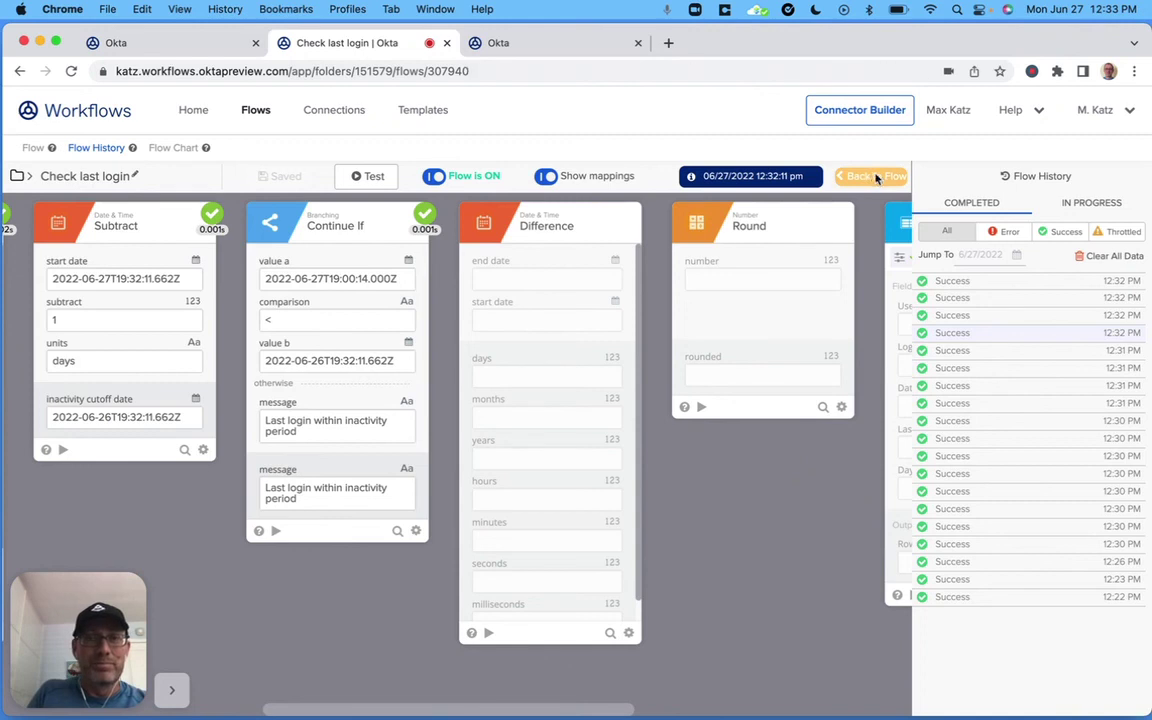